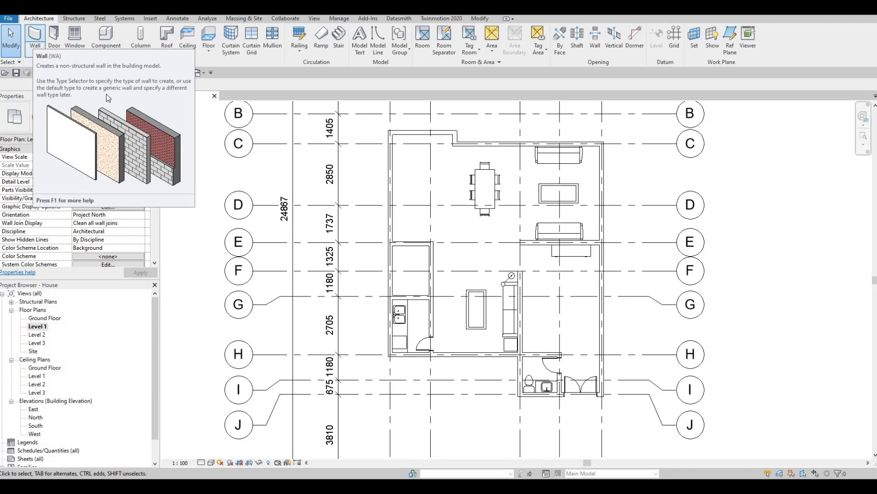
# Draw a Curtain Wall segment from Level 1 up to Level 2 inside the horizontal exterior wall on grid line E, above the kitchen area.
pyautogui.press('w')
pyautogui.press('a')
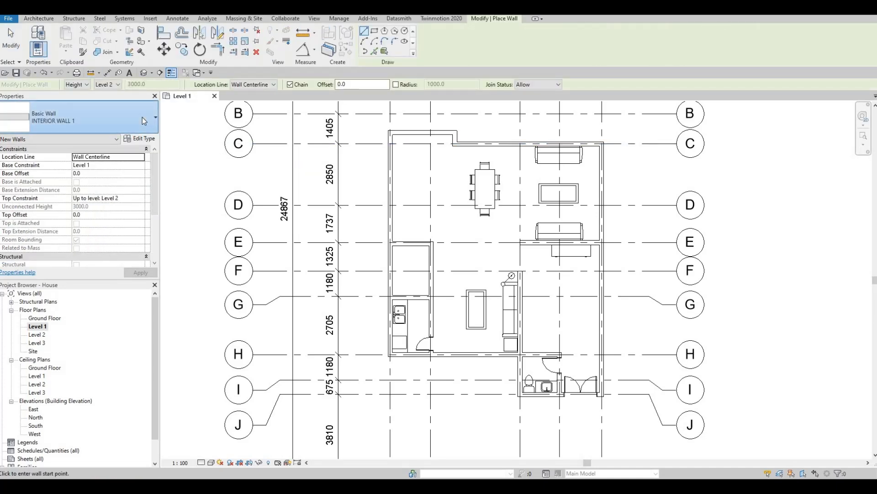
pyautogui.click(144, 120)
pyautogui.click(64, 269)
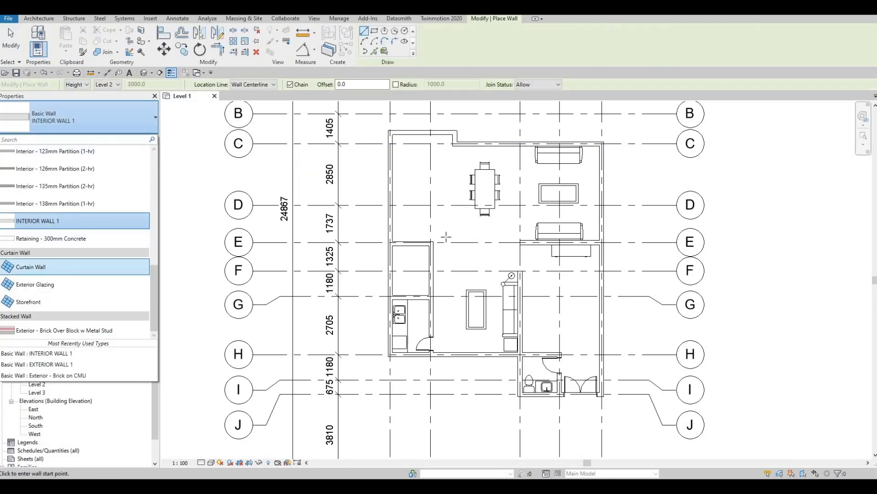
pyautogui.scroll(2, 437, 228)
pyautogui.scroll(3, 357, 256)
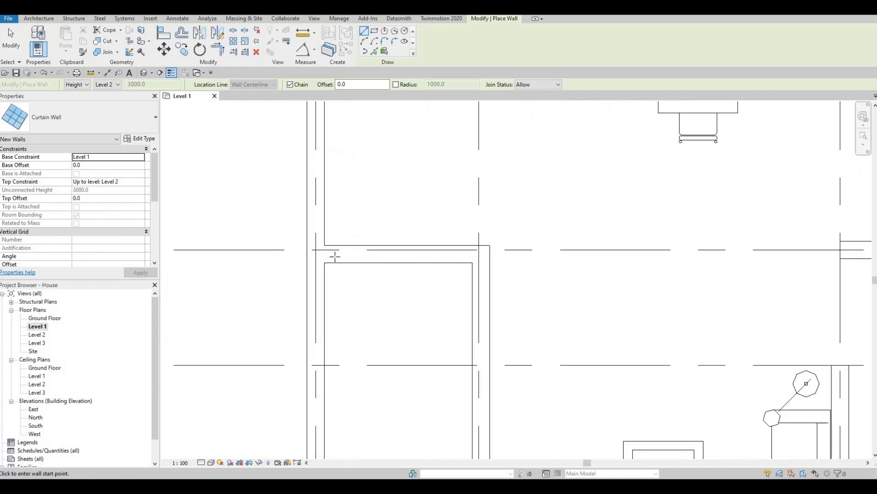
pyautogui.click(335, 255)
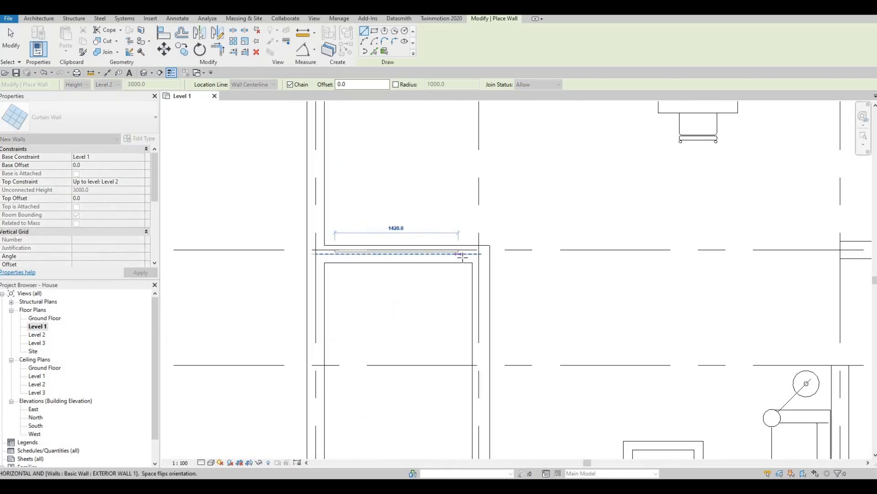
pyautogui.press('space')
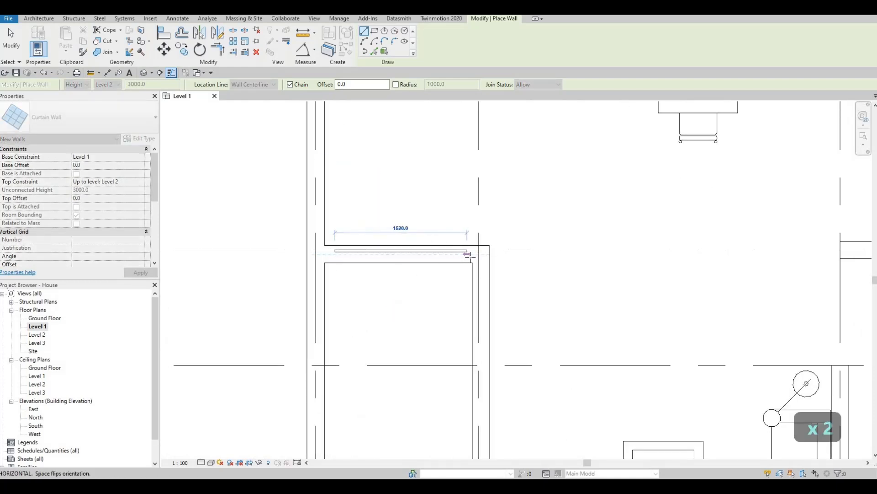
pyautogui.click(478, 255)
pyautogui.press('Escape')
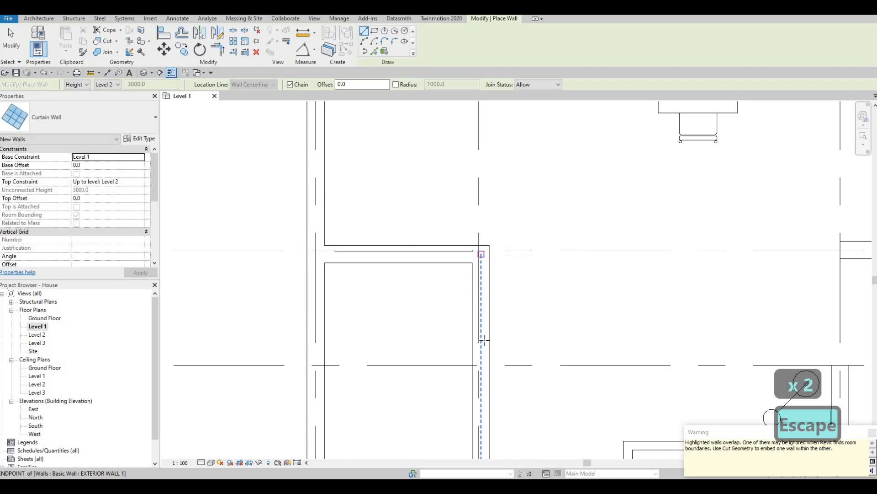
# Draw a vertical Curtain Wall about 1600 mm long inside the adjoining exterior wall, running down from the grid E corner.
pyautogui.click(481, 254)
pyautogui.moveTo(484, 403); pyautogui.dragTo(482, 279, button='middle')
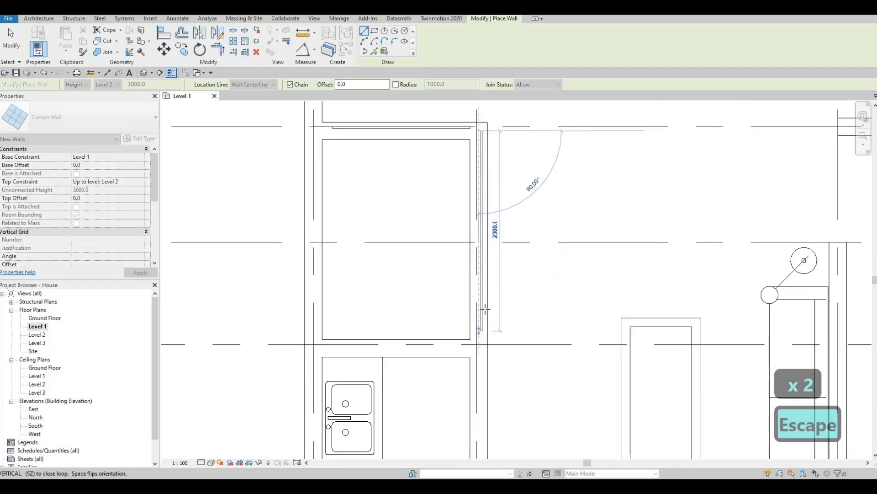
pyautogui.click(479, 268)
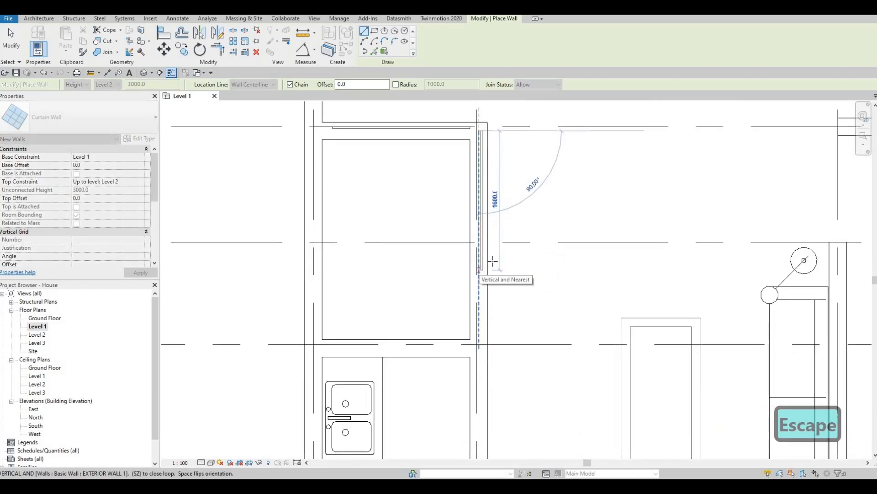
pyautogui.press('Escape')
pyautogui.press('Escape')
pyautogui.scroll(-2, 489, 245)
pyautogui.scroll(1, 498, 201)
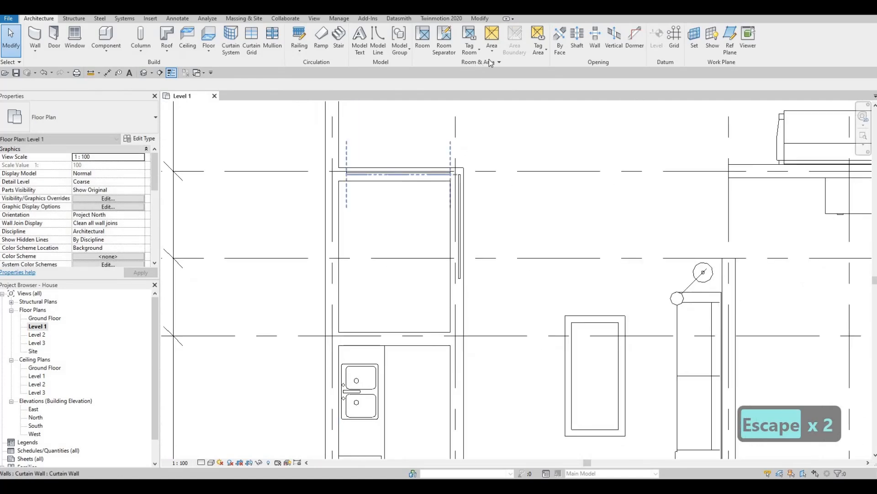
# Cut the horizontal and vertical exterior walls with the curtain walls placed inside them using Cut Geometry.
pyautogui.click(484, 20)
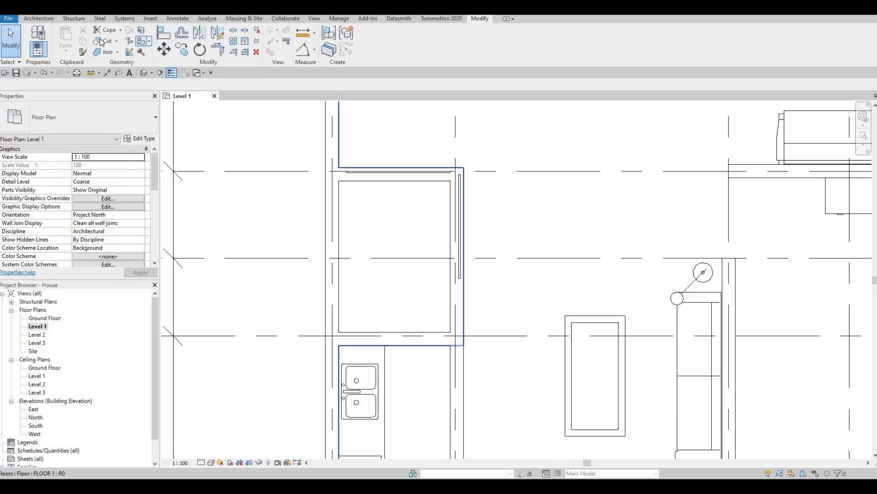
pyautogui.click(393, 174)
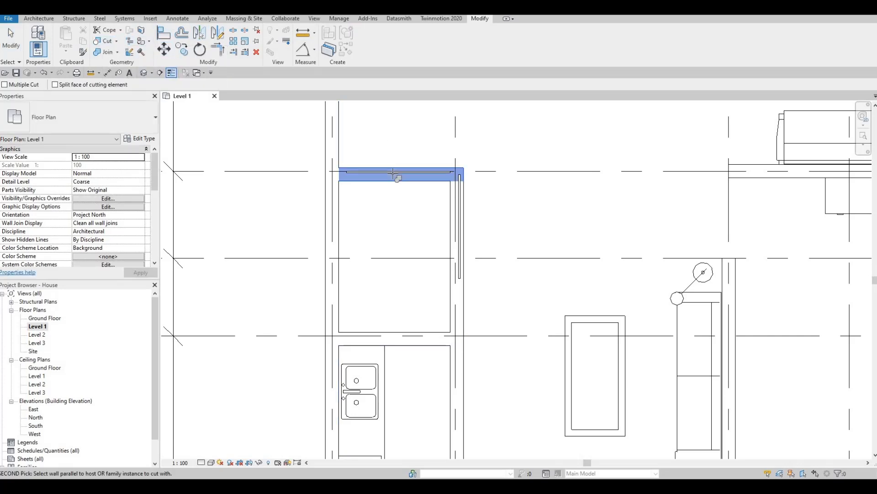
pyautogui.click(453, 211)
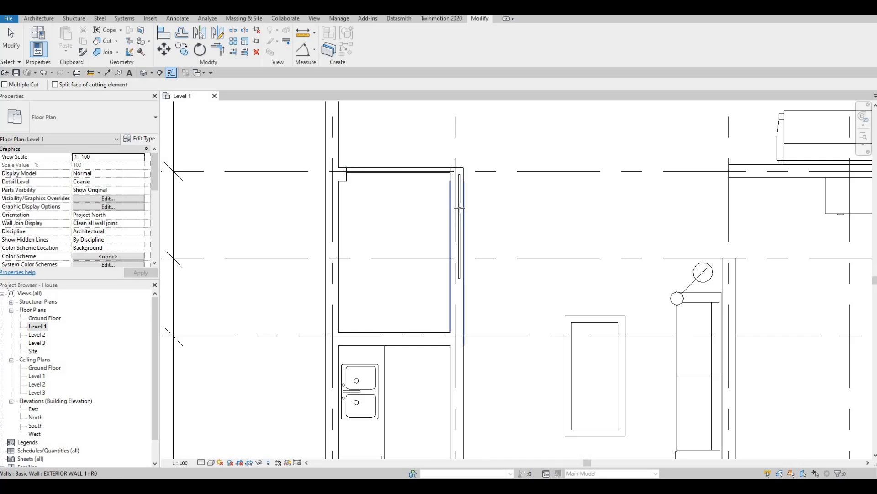
pyautogui.click(462, 209)
pyautogui.click(460, 211)
pyautogui.press('F1')
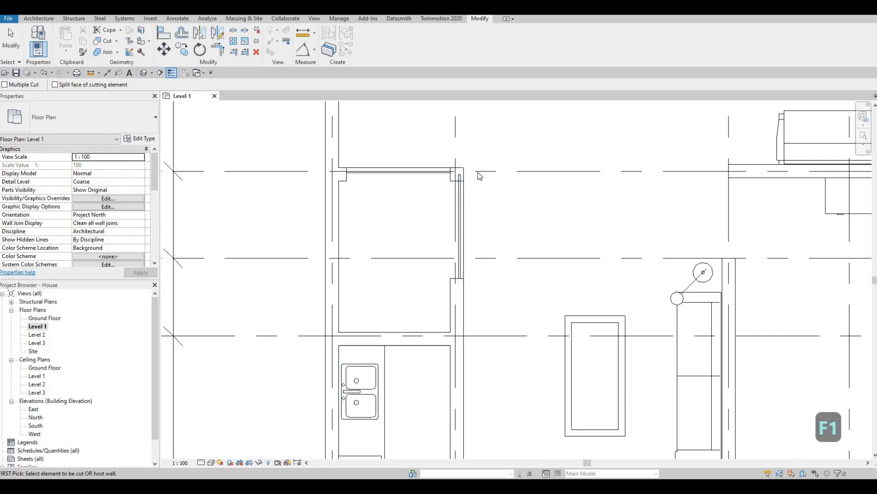
pyautogui.moveTo(478, 175); pyautogui.dragTo(496, 157, button='middle')
pyautogui.press('Escape')
# Shorten the vertical curtain wall by moving its upper end down to the inner face of the wall corner.
pyautogui.scroll(2, 477, 177)
pyautogui.click(477, 149)
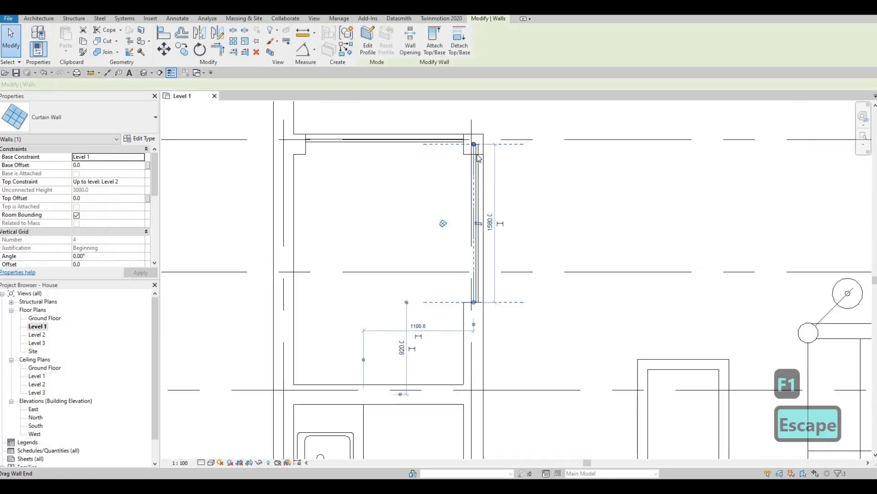
pyautogui.moveTo(475, 147); pyautogui.dragTo(475, 155)
pyautogui.moveTo(475, 155); pyautogui.dragTo(498, 159, button='middle')
pyautogui.press('Escape')
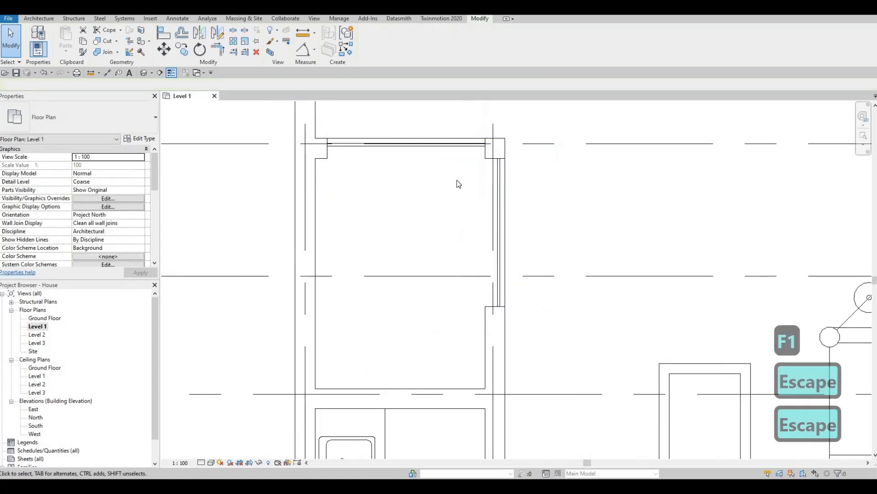
pyautogui.moveTo(509, 198)
pyautogui.mouseDown(button='middle')
pyautogui.moveTo(508, 174)
pyautogui.moveTo(512, 192)
pyautogui.mouseUp(button='middle')
pyautogui.scroll(-3, 496, 202)
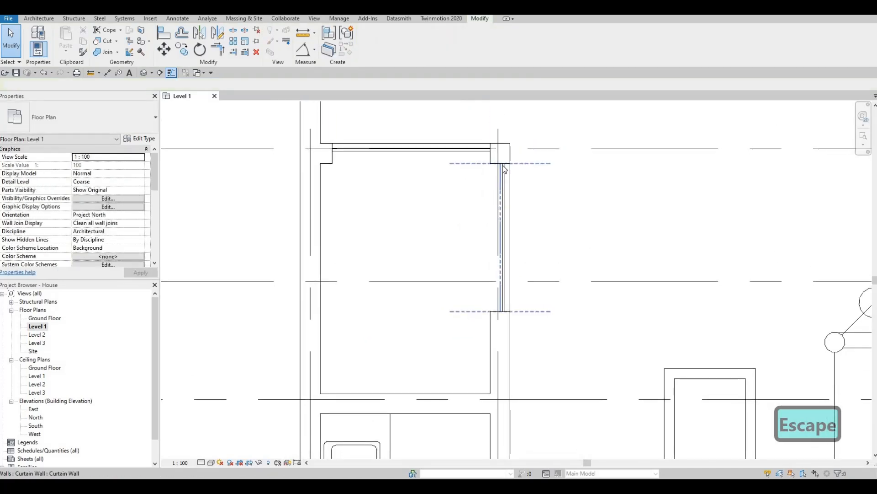
pyautogui.moveTo(502, 242); pyautogui.dragTo(503, 221, button='middle')
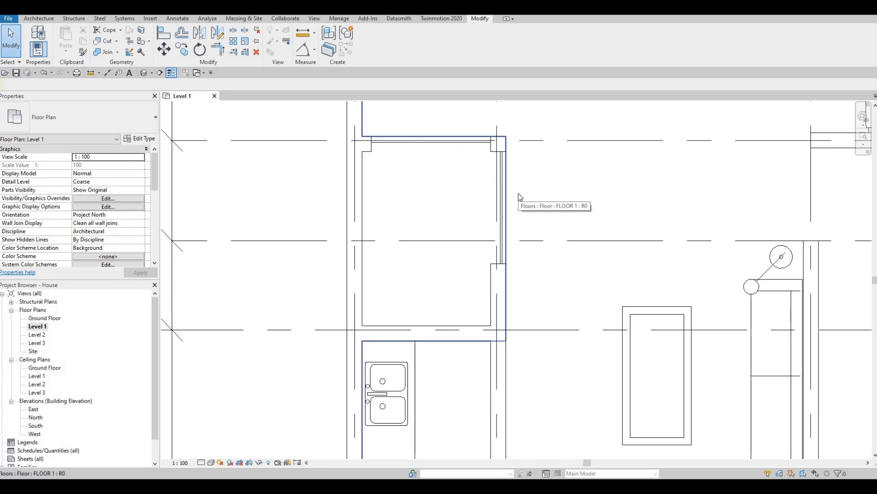
pyautogui.press('Escape')
pyautogui.scroll(-2, 518, 246)
pyautogui.moveTo(518, 246); pyautogui.dragTo(535, 228, button='middle')
pyautogui.moveTo(518, 159); pyautogui.dragTo(520, 135, button='middle')
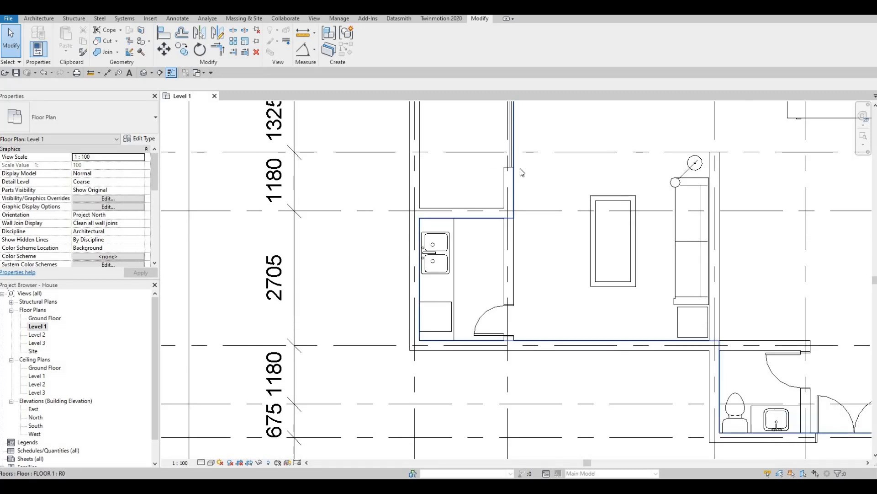
pyautogui.scroll(-1, 516, 212)
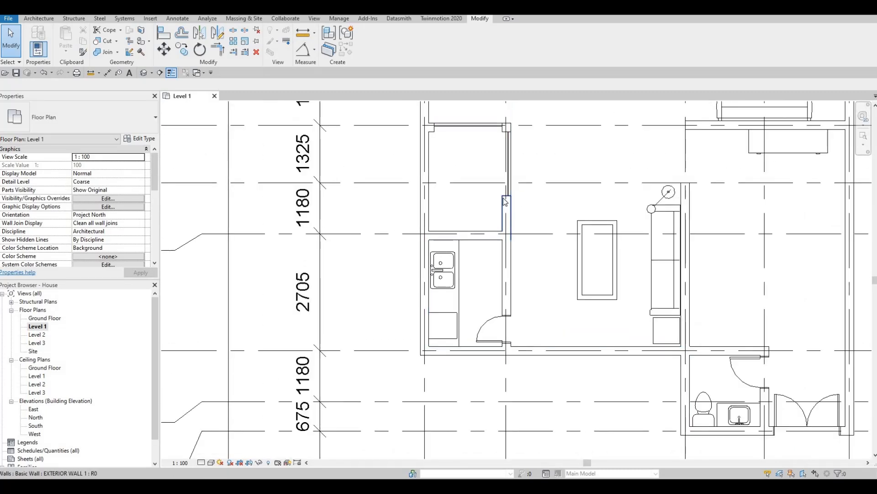
# Shorten the vertical curtain wall to about 1150 mm by moving its lower end up to grid line F.
pyautogui.click(500, 197)
pyautogui.press('Escape')
pyautogui.click(506, 198)
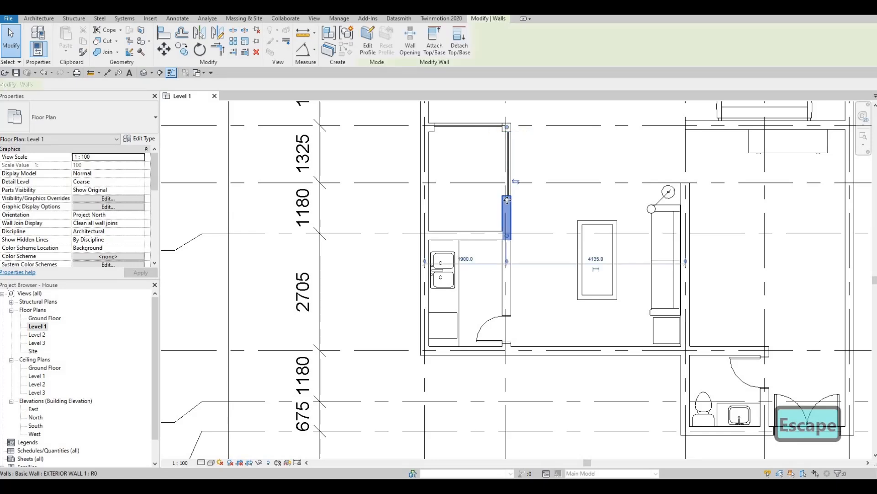
pyautogui.press('Escape')
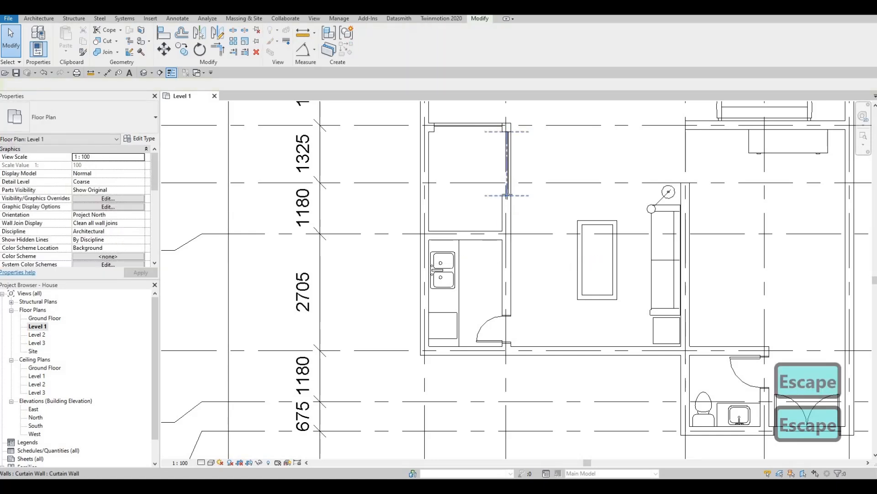
pyautogui.click(508, 185)
pyautogui.moveTo(507, 195); pyautogui.dragTo(516, 226)
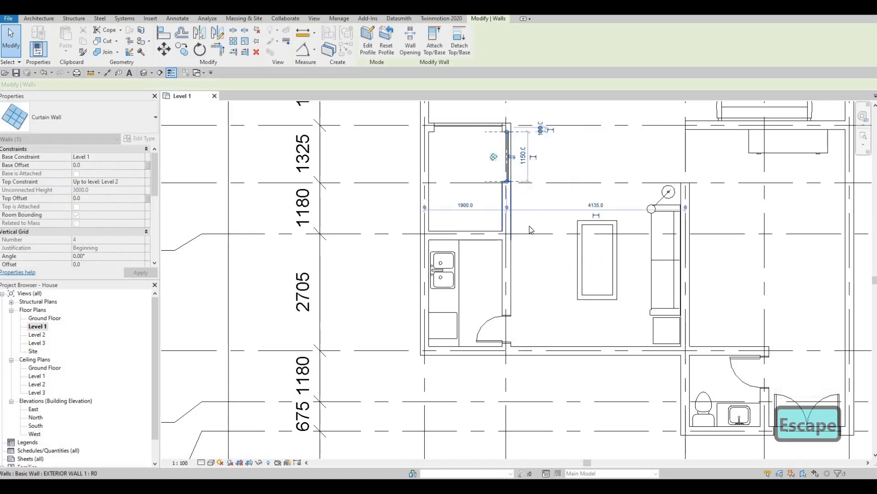
pyautogui.moveTo(516, 190); pyautogui.dragTo(520, 174, button='middle')
pyautogui.press('Escape')
# Rehost the kitchen door onto the exterior wall along grid line H, 500 mm from the adjacent vertical wall, with its swing flipped.
pyautogui.moveTo(524, 300); pyautogui.dragTo(521, 243, button='middle')
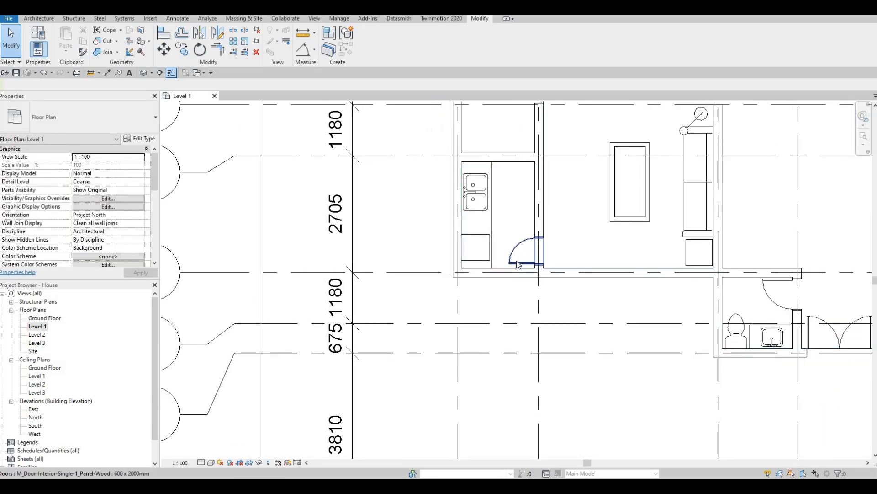
pyautogui.click(517, 263)
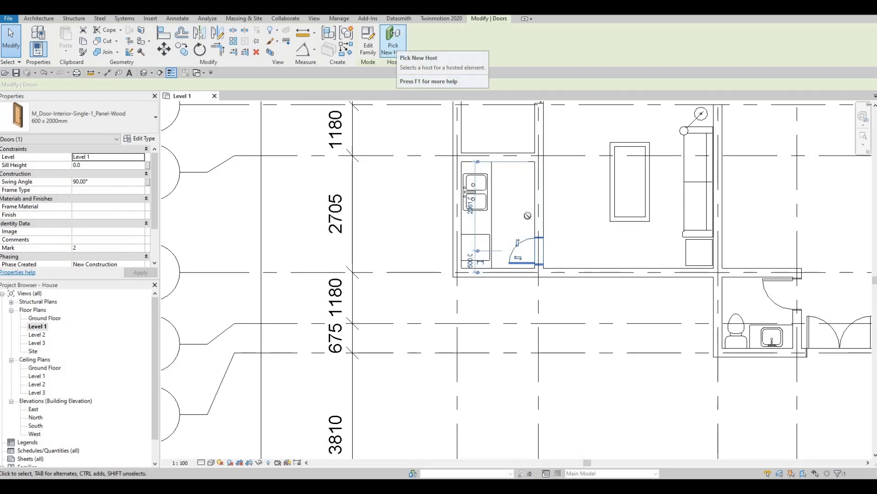
pyautogui.click(396, 47)
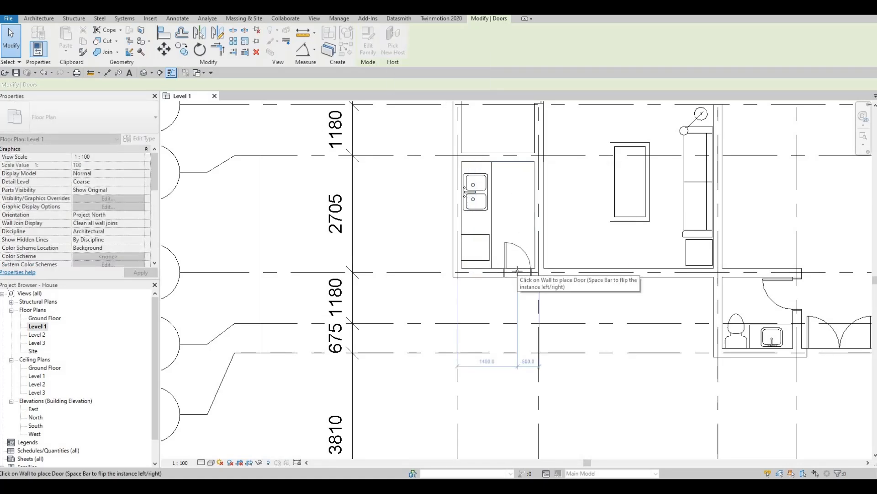
pyautogui.press('space')
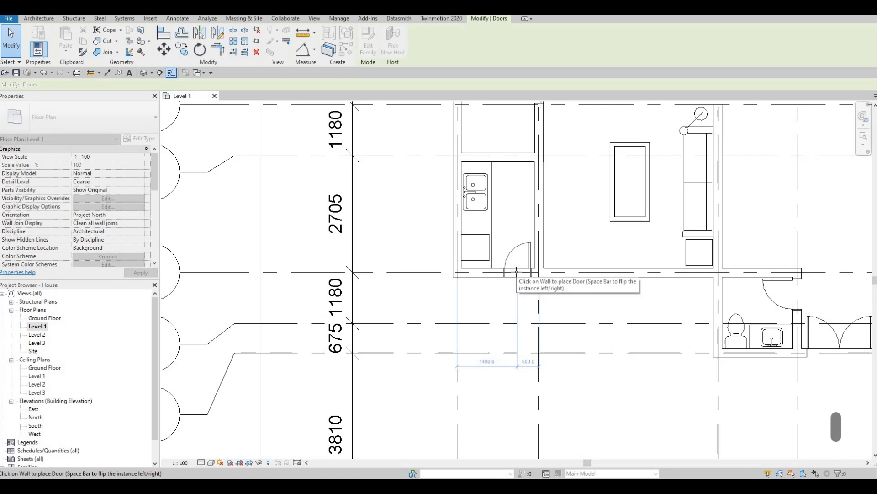
pyautogui.click(516, 273)
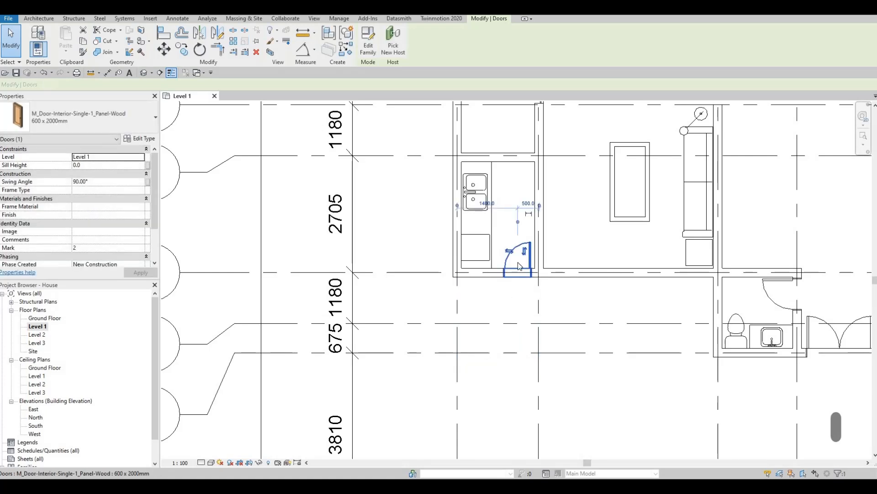
pyautogui.press('Escape')
pyautogui.press('Escape')
pyautogui.moveTo(521, 259); pyautogui.dragTo(502, 283, button='middle')
pyautogui.scroll(-4, 502, 283)
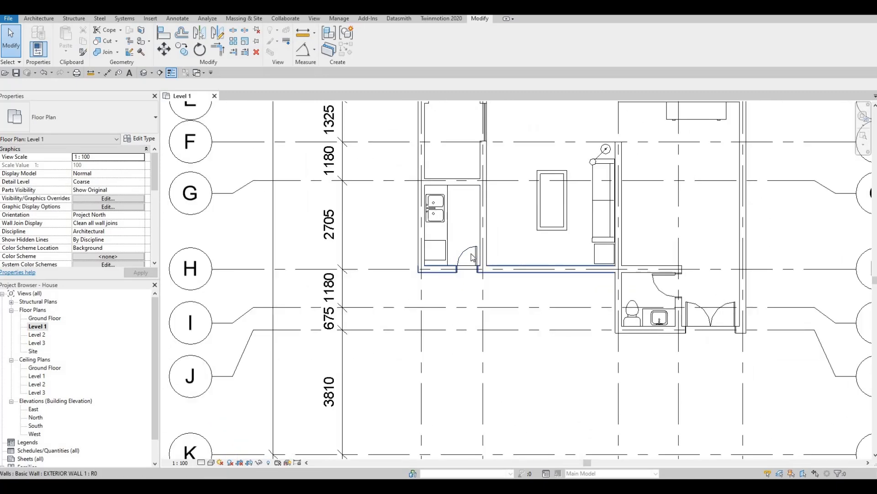
# Change the rehosted kitchen door's type to M_Door-Interior-Single-1_Panel-Wood 700 x 2000mm.
pyautogui.click(473, 258)
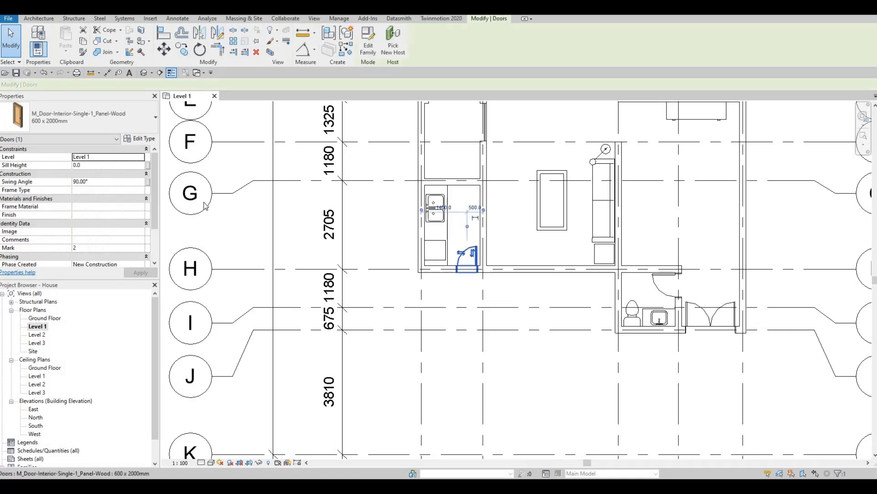
pyautogui.click(78, 117)
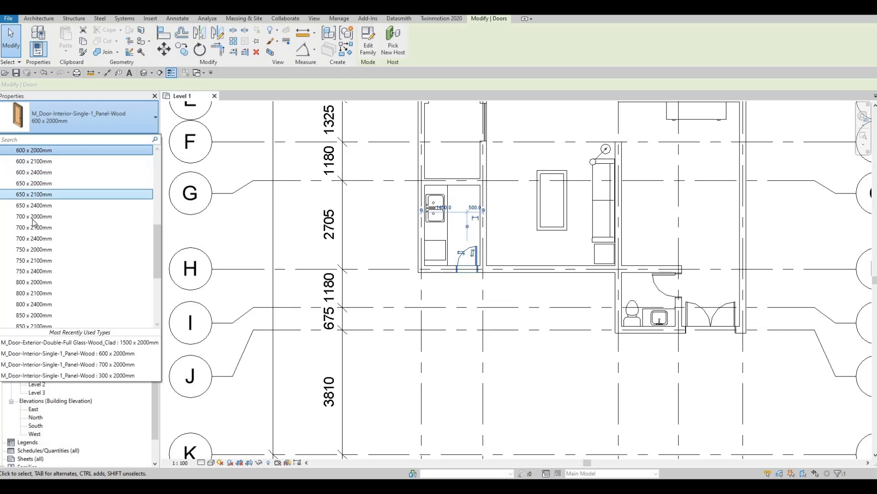
pyautogui.click(34, 217)
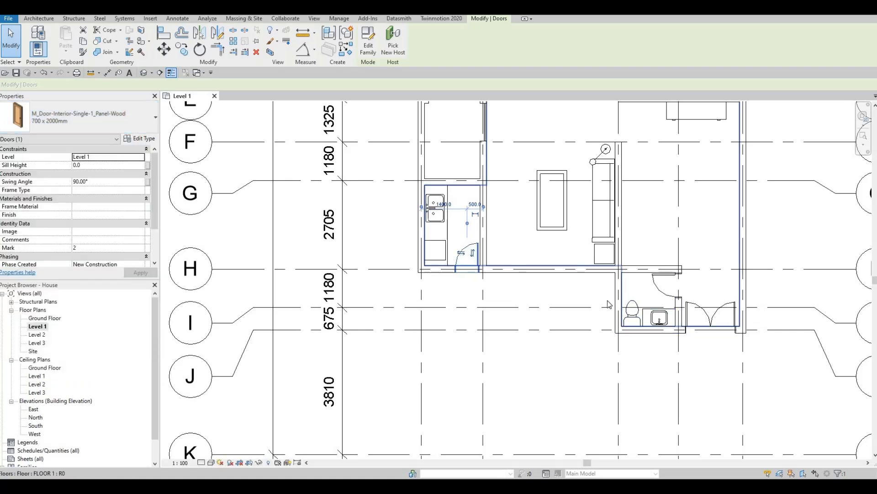
pyautogui.press('Escape')
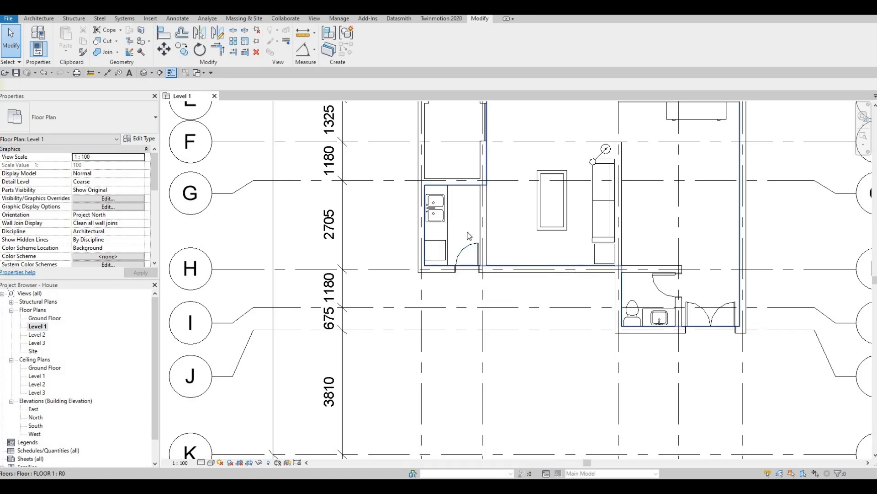
pyautogui.press('F1')
pyautogui.moveTo(520, 204); pyautogui.dragTo(522, 202, button='middle')
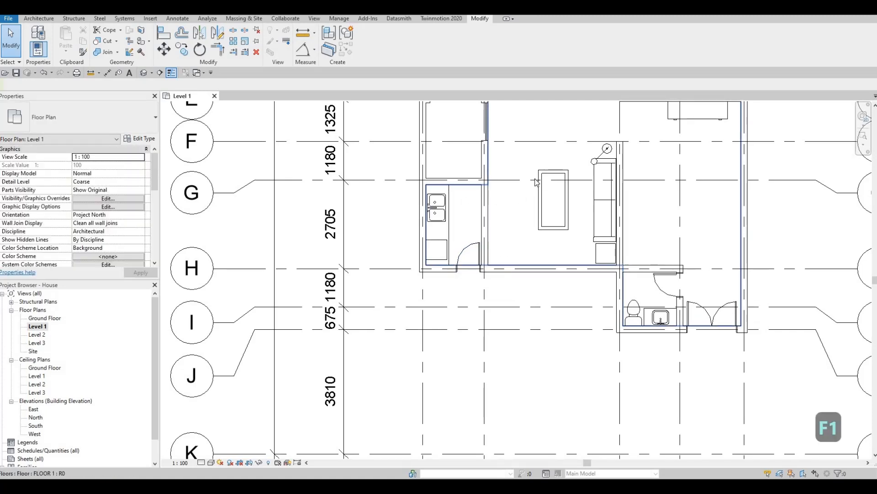
pyautogui.moveTo(499, 134); pyautogui.dragTo(509, 114, button='middle')
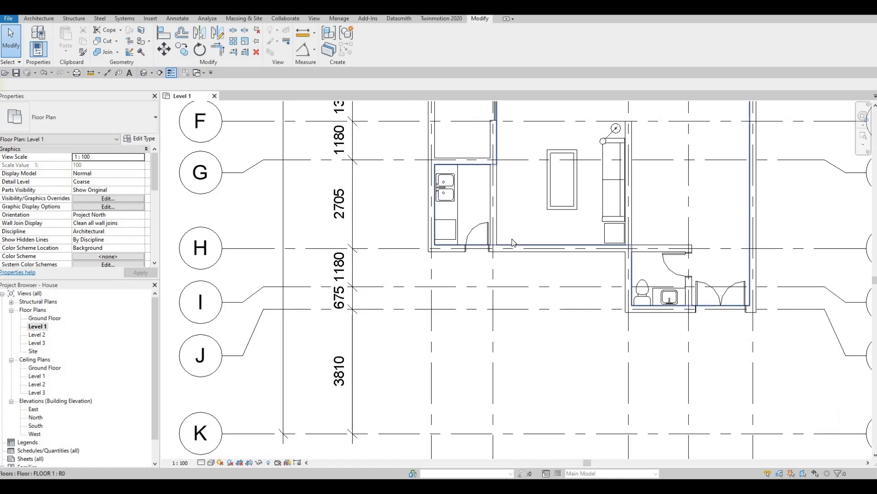
pyautogui.scroll(-4, 510, 189)
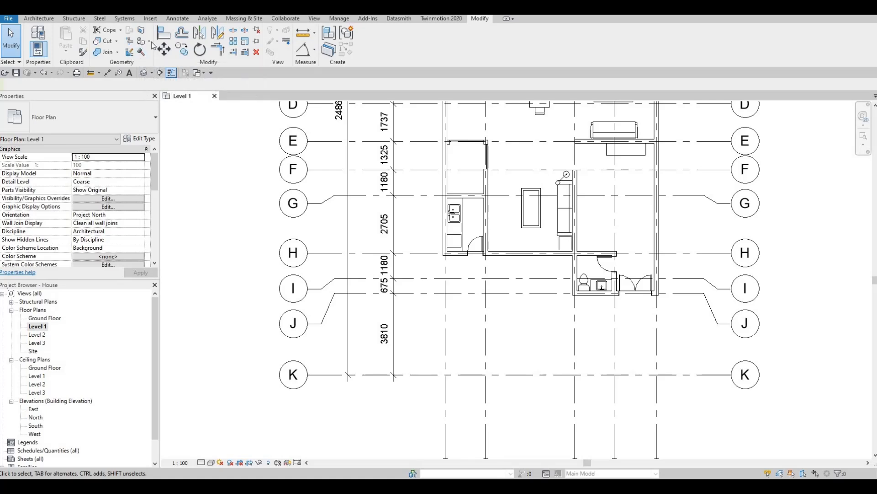
# Draw a vertical building section line just outside the kitchen's inner wall, from below grid line H to between E and F, facing the kitchen.
pyautogui.click(159, 73)
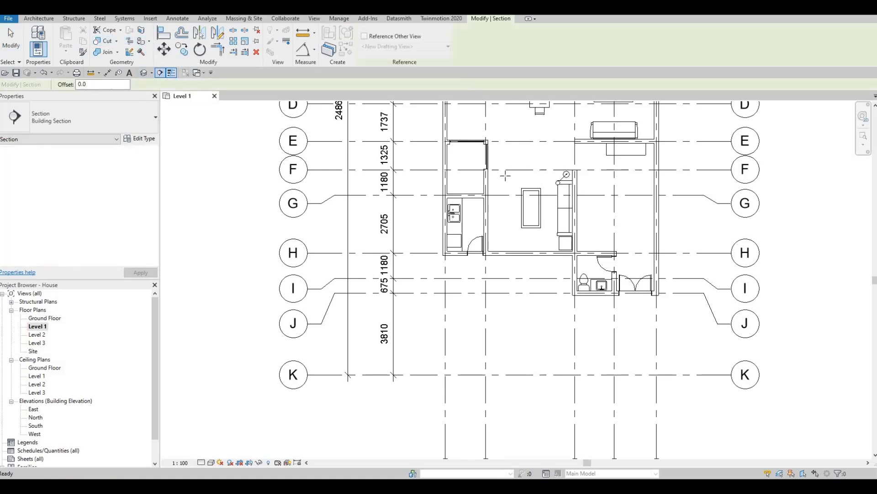
pyautogui.click(515, 265)
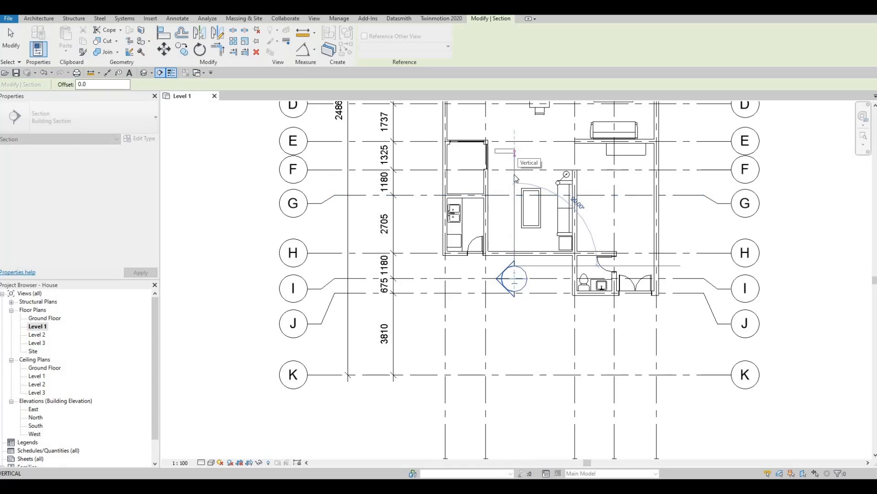
pyautogui.click(515, 177)
pyautogui.press('Escape')
pyautogui.press('Escape')
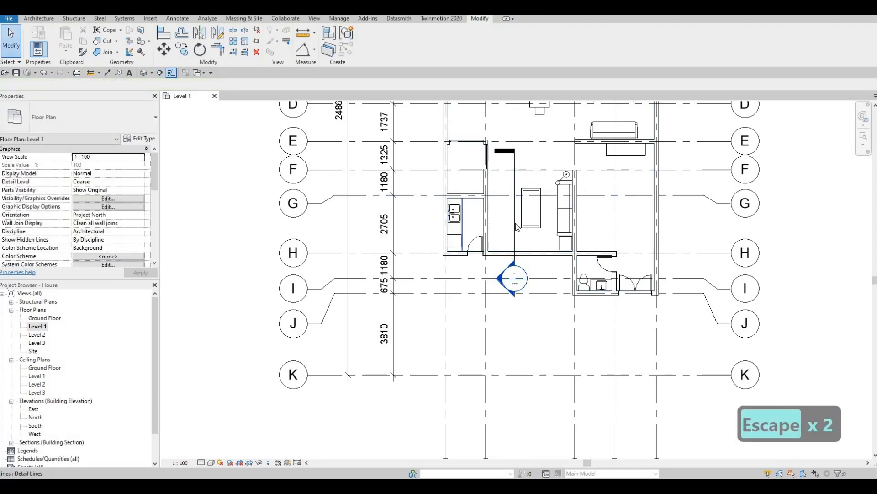
# Reduce the new section's view depth so its far boundary falls inside the kitchen.
pyautogui.click(515, 221)
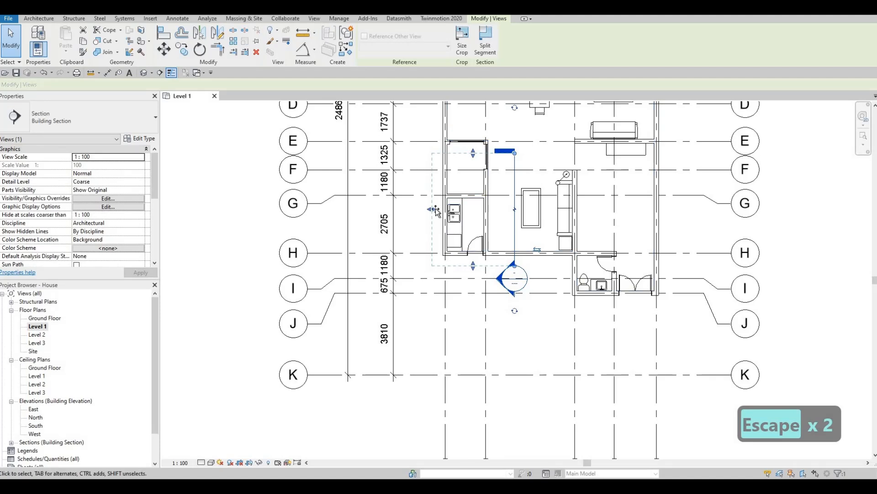
pyautogui.moveTo(435, 209); pyautogui.dragTo(476, 213)
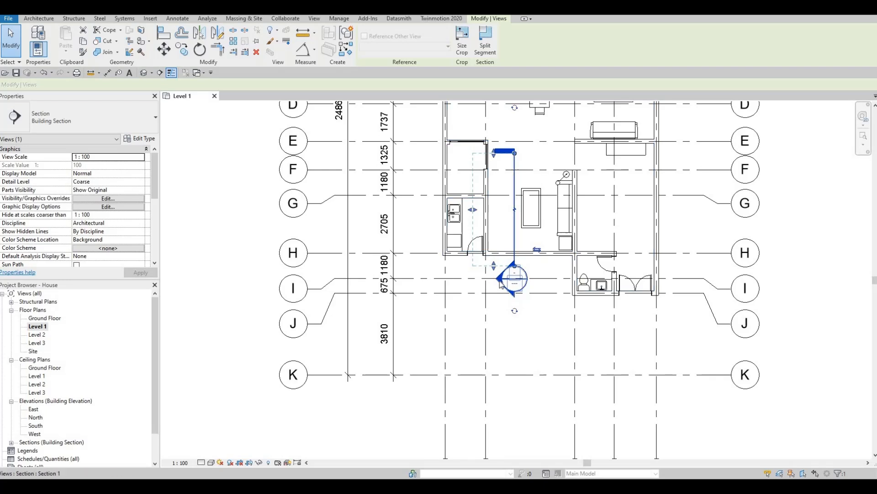
pyautogui.press('Escape')
pyautogui.press('Escape')
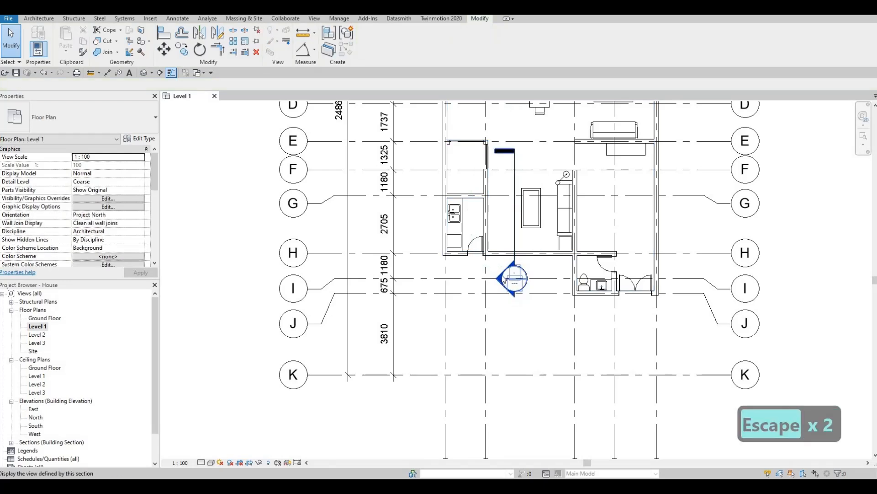
# Open the new section view and widen its crop region to include the full curtain wall and the wall beyond it.
pyautogui.doubleClick(504, 278)
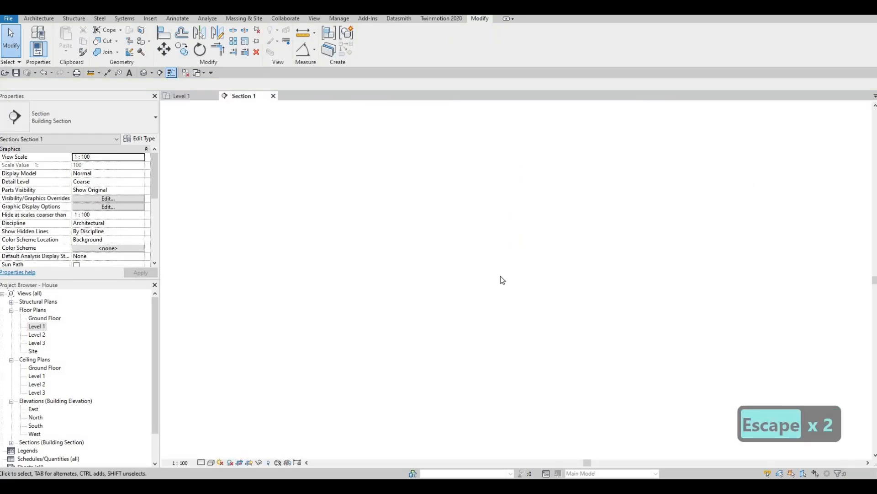
pyautogui.moveTo(538, 223); pyautogui.dragTo(516, 132, button='middle')
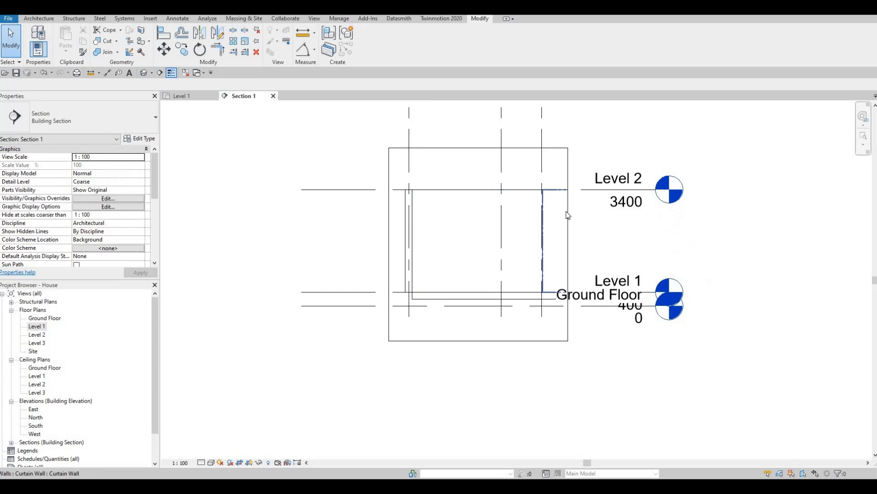
pyautogui.click(568, 239)
pyautogui.moveTo(577, 241); pyautogui.dragTo(610, 245)
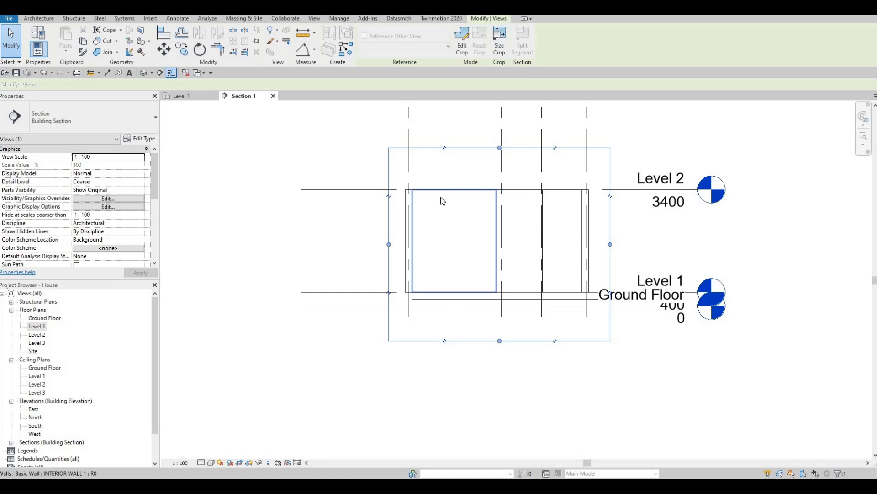
pyautogui.moveTo(432, 215); pyautogui.dragTo(446, 183, button='middle')
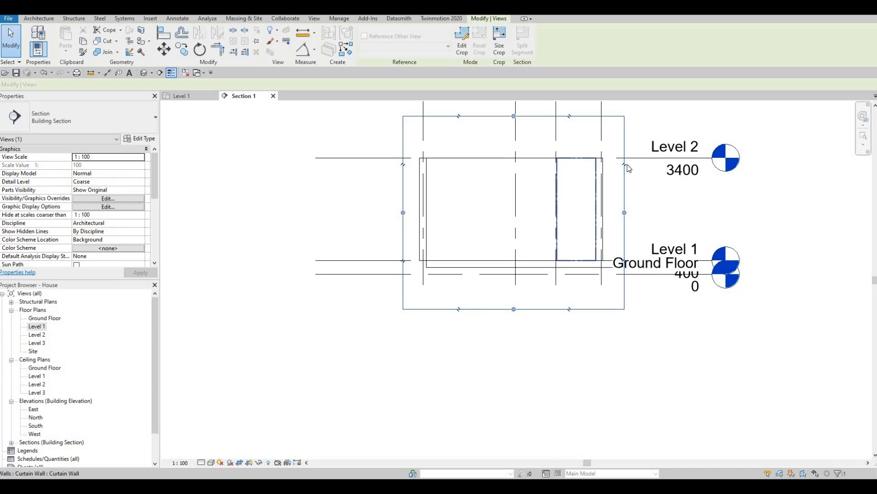
# Lower the curtain wall's top by setting its Top Offset to -200, discarding the accidental dimension.
pyautogui.click(580, 161)
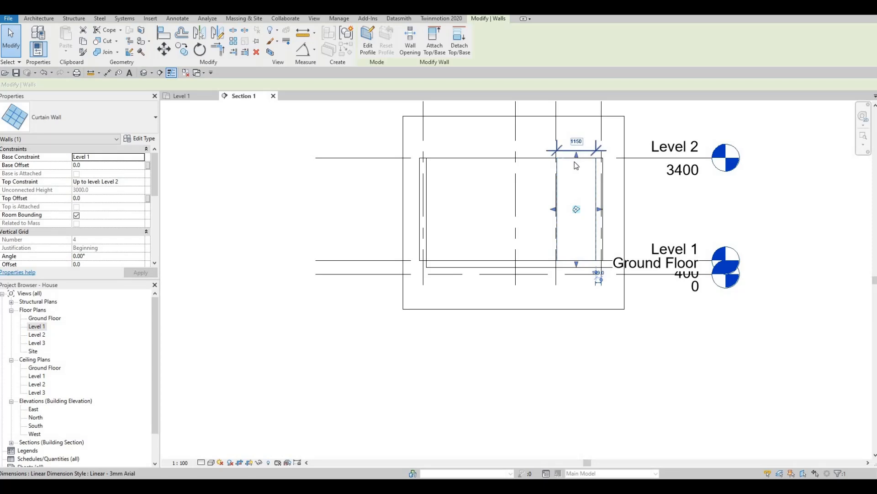
pyautogui.hotkey('ctrl', 'z')
pyautogui.click(577, 165)
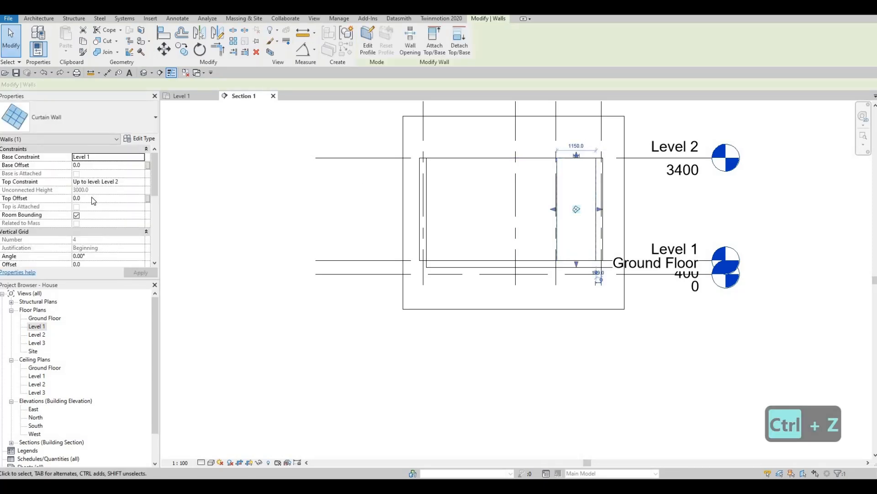
pyautogui.click(93, 200)
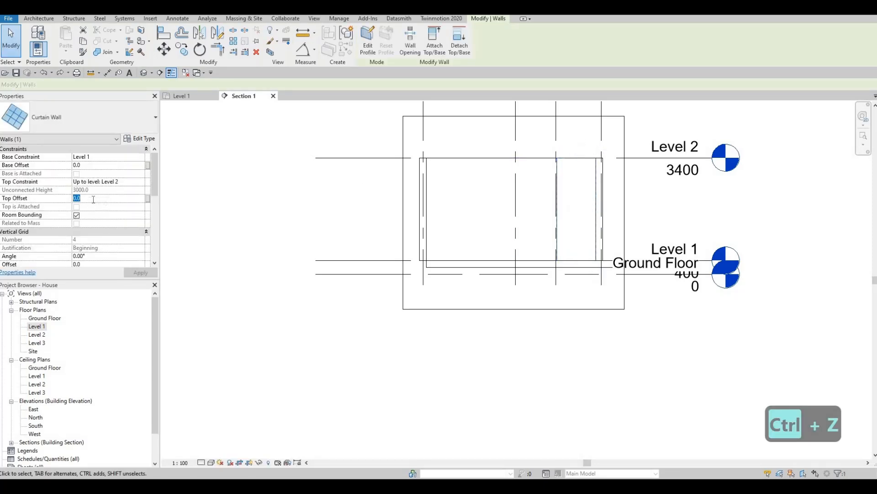
pyautogui.write('-20')
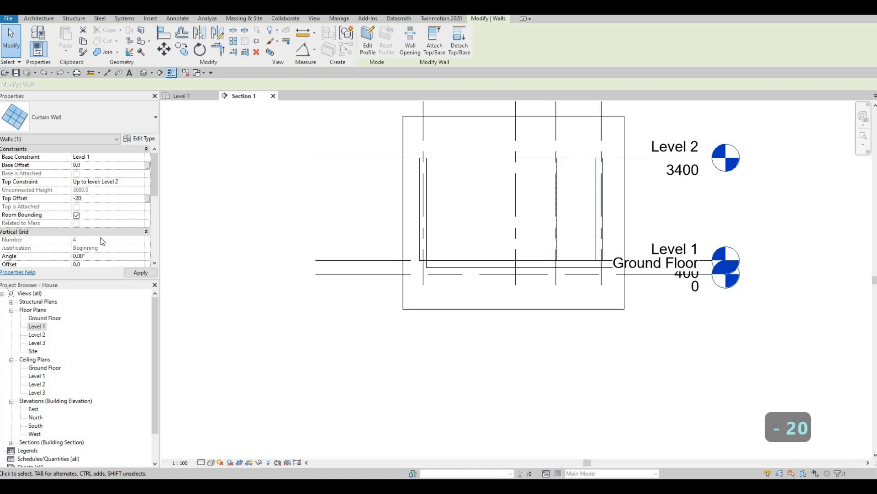
pyautogui.write('0')
pyautogui.press('Escape')
pyautogui.press('Escape')
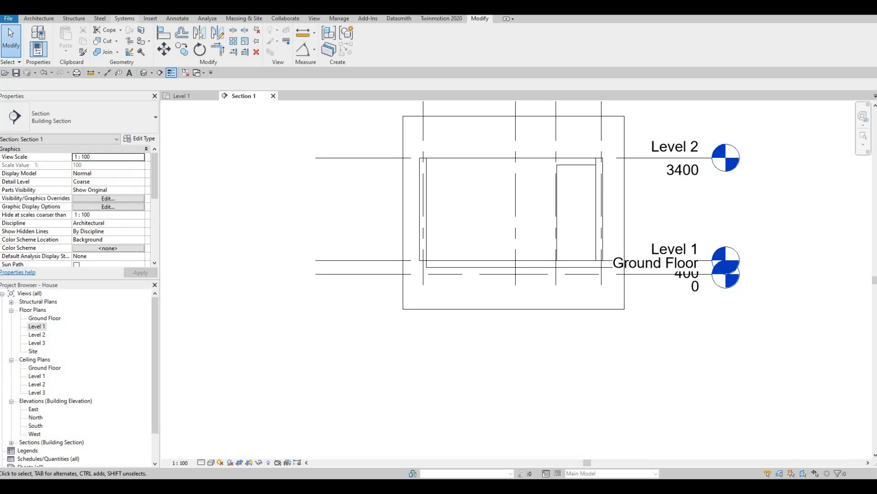
# Create an in-place model component in the Generic Models category, keeping the name Generic Models 1.
pyautogui.click(39, 19)
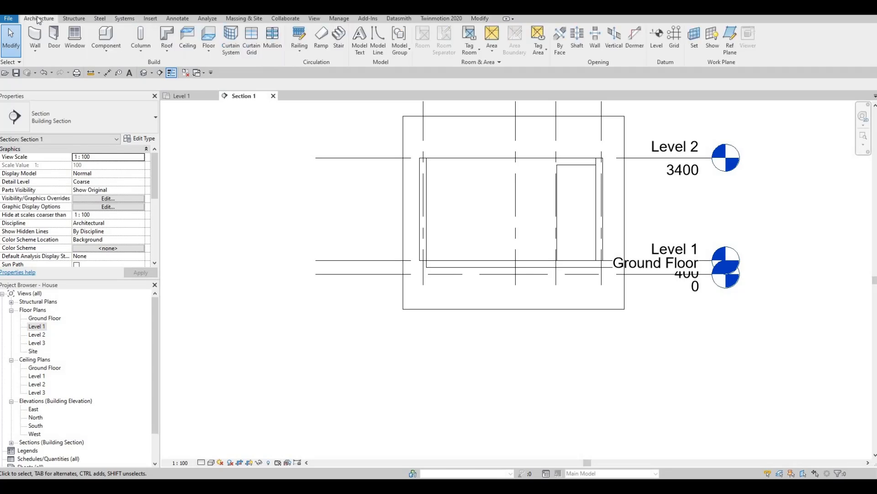
pyautogui.click(110, 54)
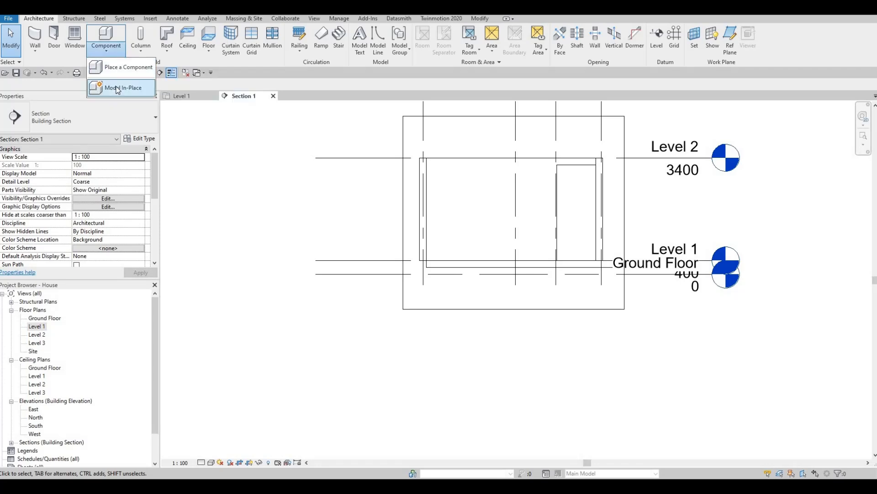
pyautogui.click(118, 86)
pyautogui.scroll(-3, 541, 171)
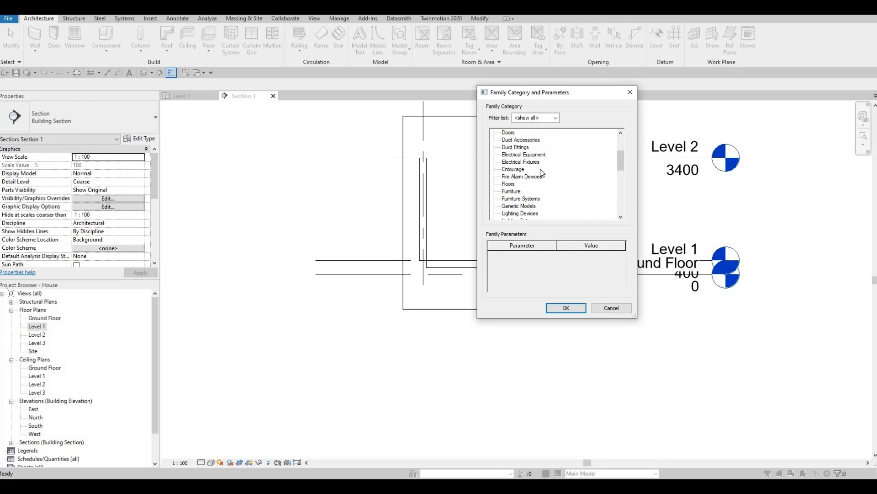
pyautogui.click(530, 205)
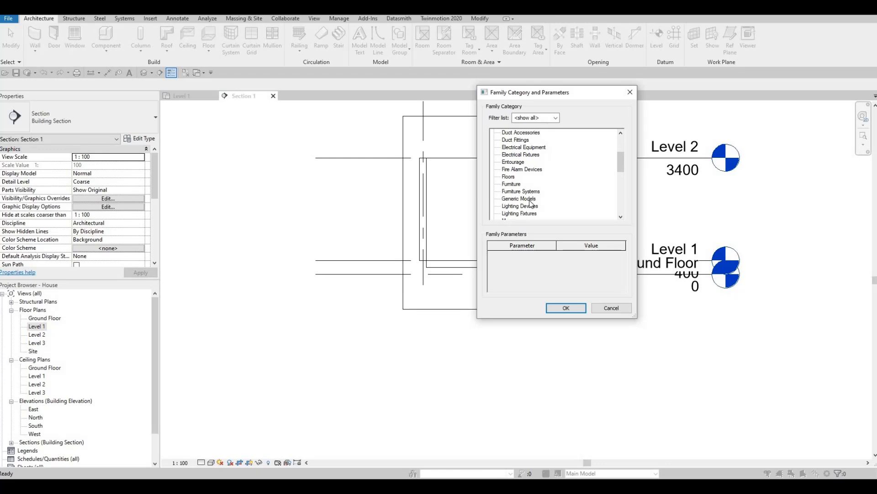
pyautogui.click(566, 309)
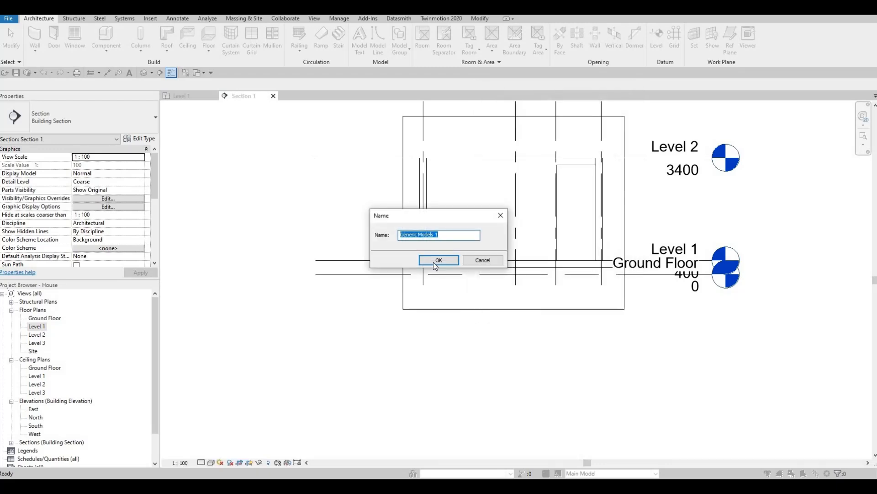
pyautogui.click(436, 260)
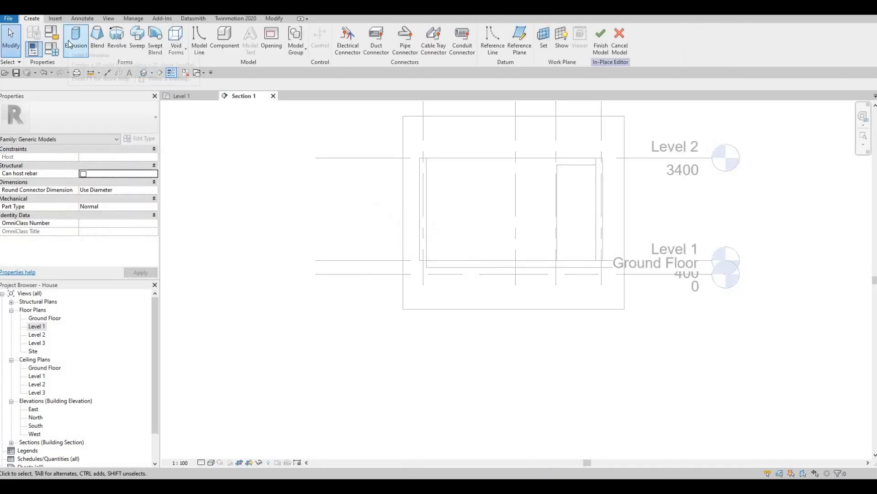
# Start a solid extrusion using the face of the kitchen's interior wall as the picked work plane.
pyautogui.click(68, 40)
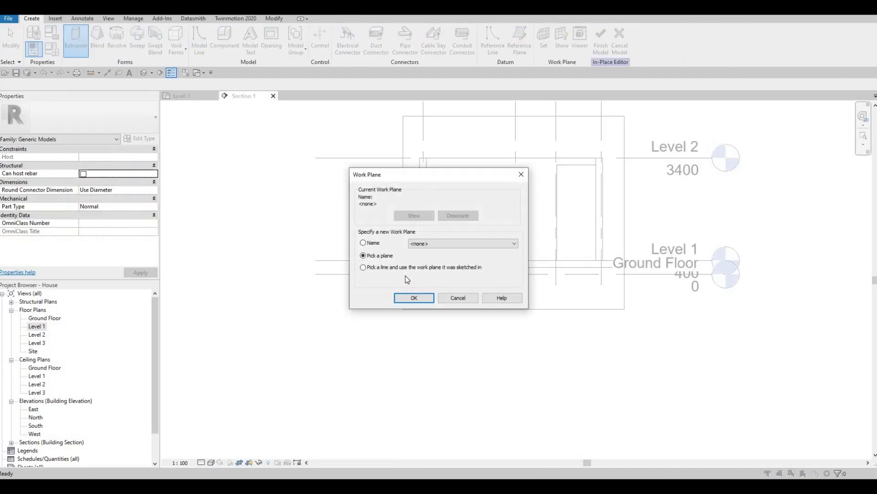
pyautogui.press('Return')
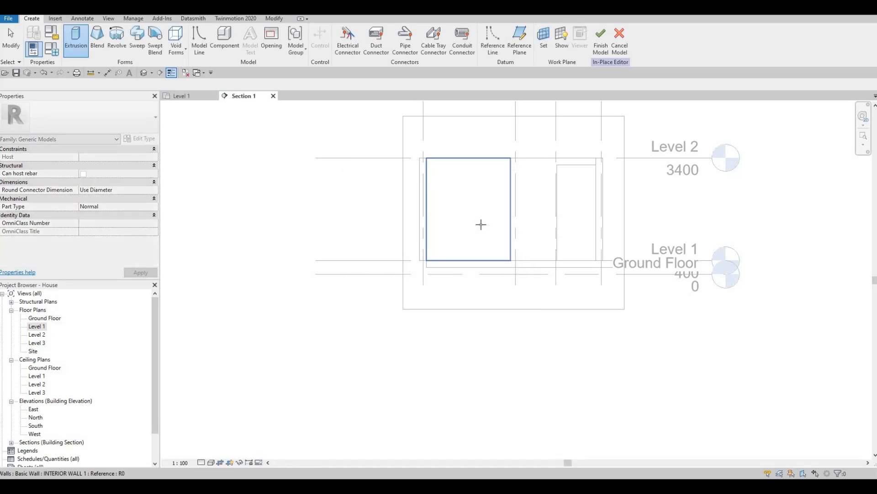
pyautogui.click(481, 224)
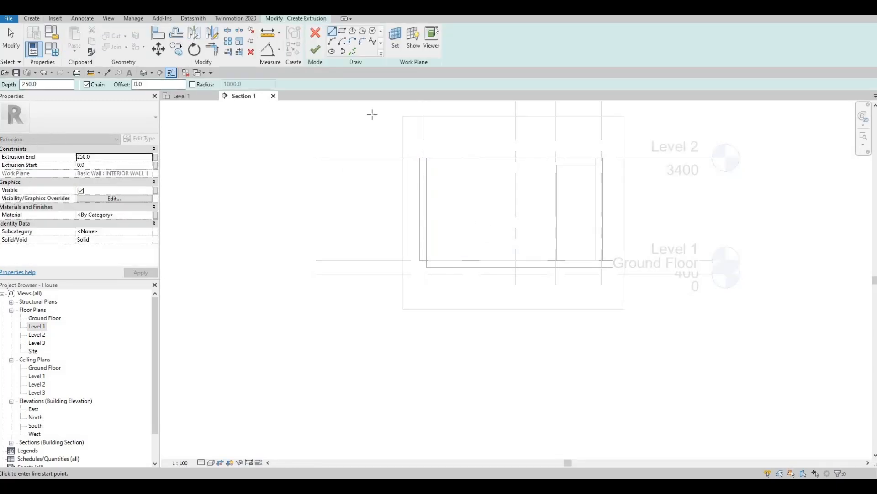
# Sketch a rectangle about 2775 mm high from the wall's lower corner up to the curtain wall's top, ending just short of the curtain wall.
pyautogui.click(343, 33)
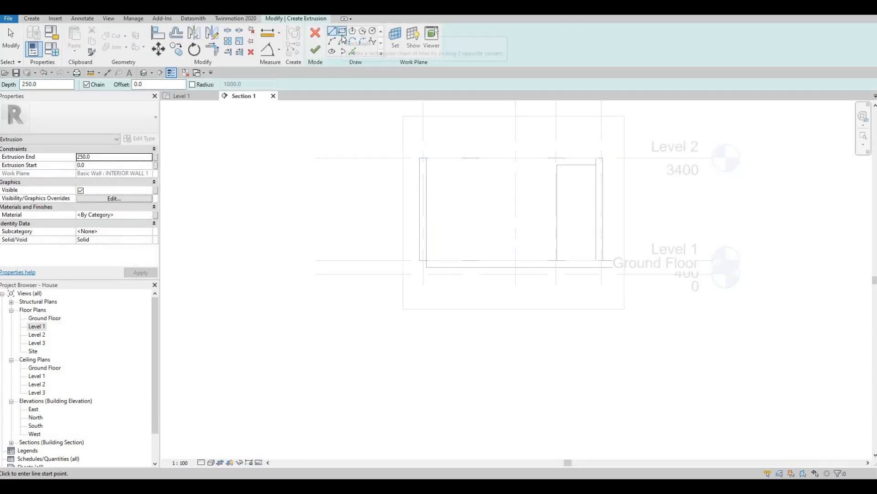
pyautogui.click(426, 260)
pyautogui.scroll(4, 556, 185)
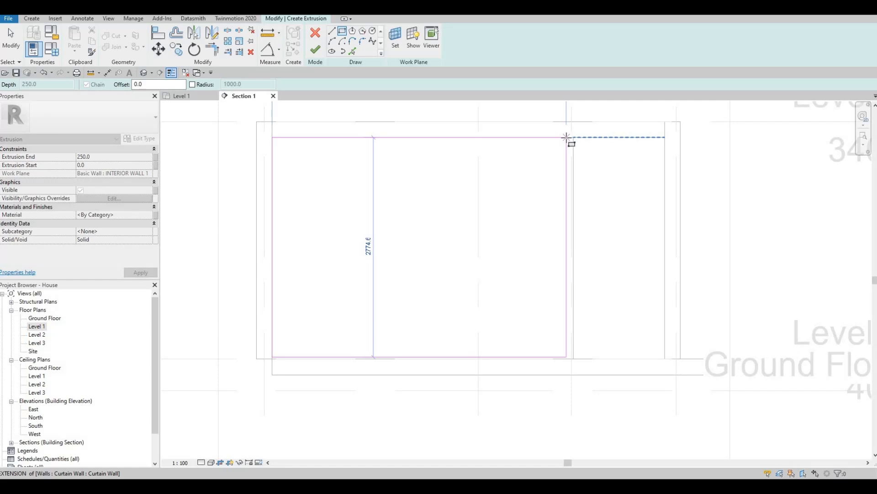
pyautogui.click(566, 137)
pyautogui.press('Escape')
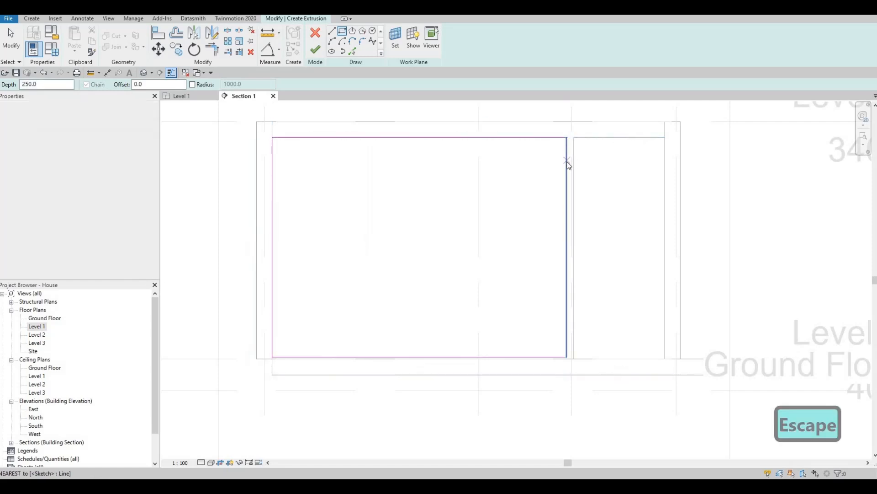
pyautogui.press('Escape')
# Nudge the rectangle's vertical edge nearest the curtain wall two increments toward the curtain wall.
pyautogui.click(567, 162)
pyautogui.press('Right')
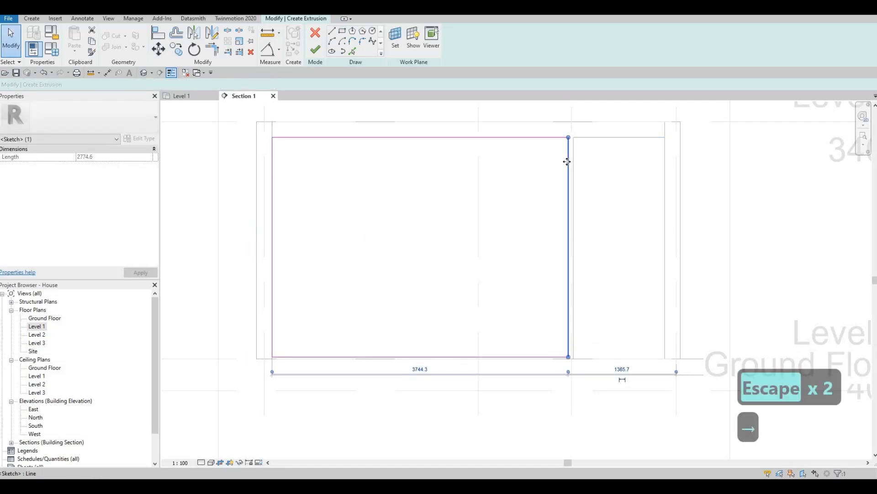
pyautogui.press('Right')
pyautogui.press('Escape')
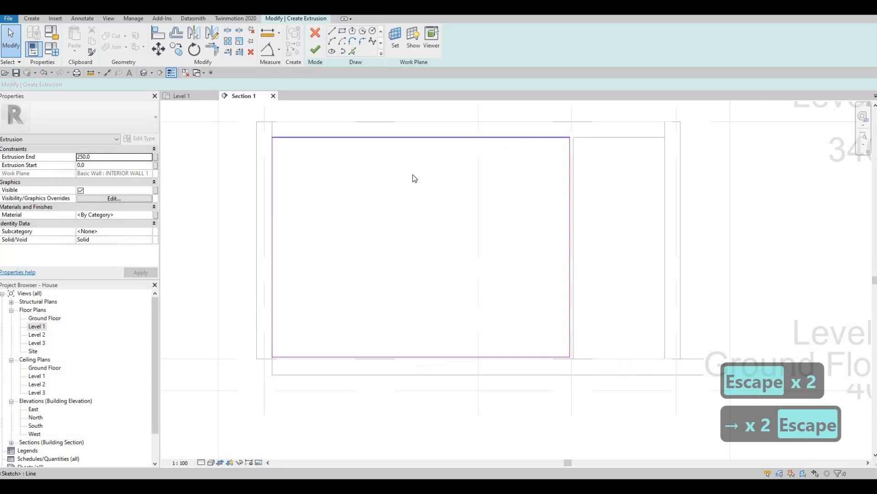
# Align the rectangle's bottom edge with Level 1 and check the sketch's height from its top edge.
pyautogui.click(566, 223)
pyautogui.click(586, 250)
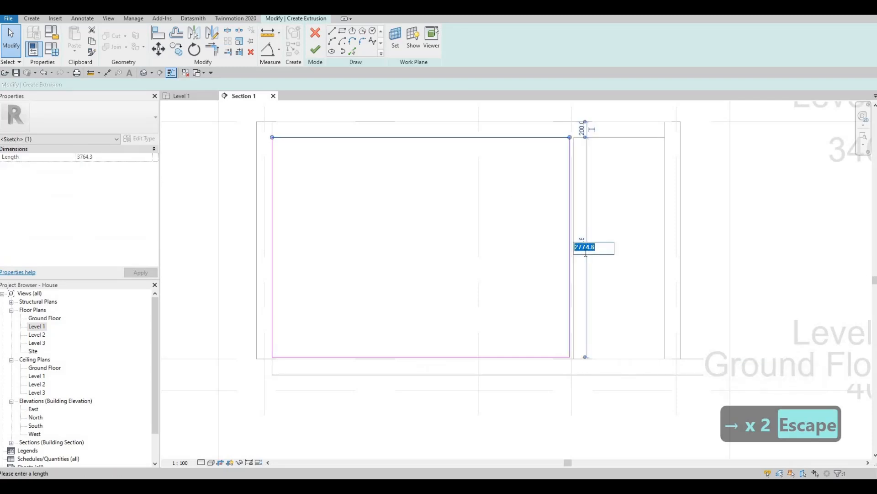
pyautogui.press('Escape')
pyautogui.press('a')
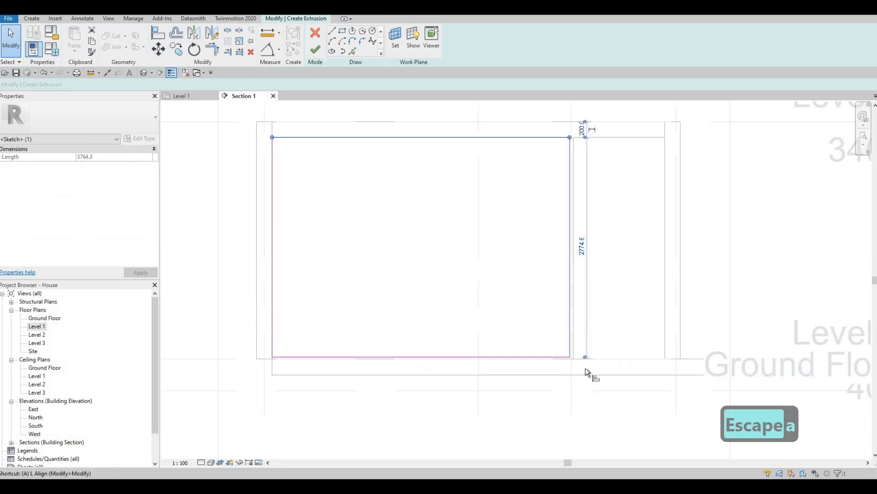
pyautogui.press('l')
pyautogui.click(569, 360)
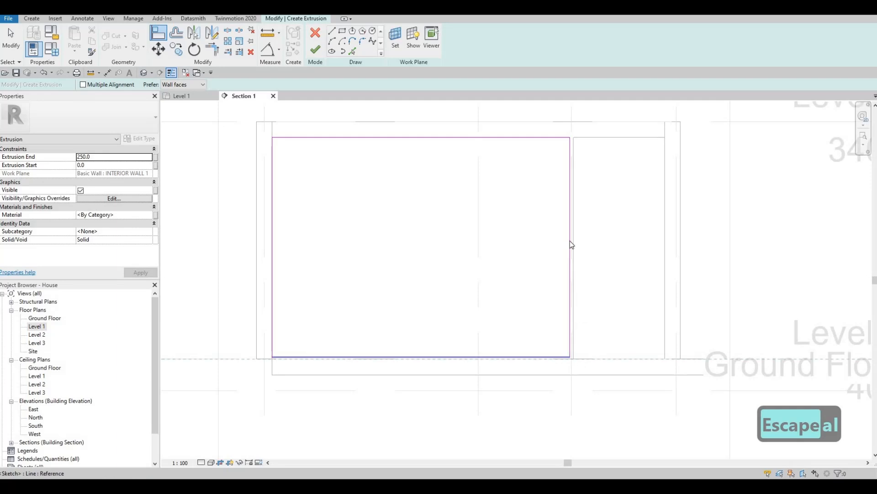
pyautogui.press('Escape')
pyautogui.press('Escape')
pyautogui.click(555, 138)
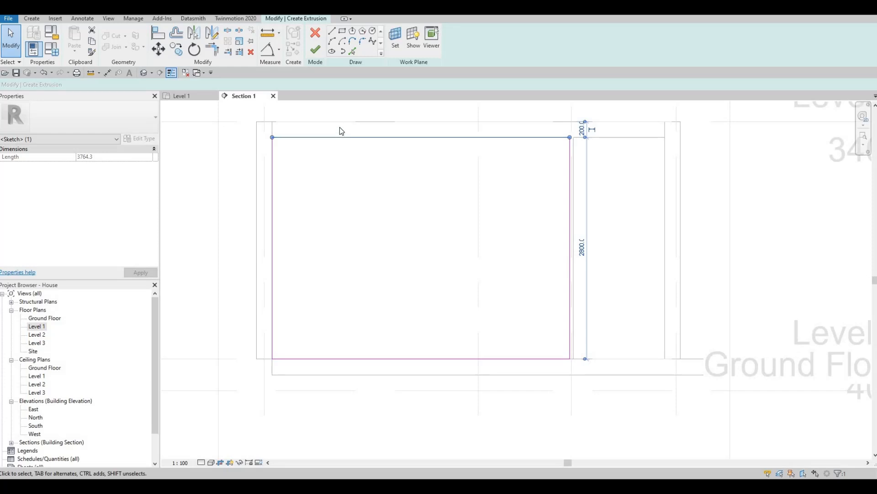
pyautogui.press('Escape')
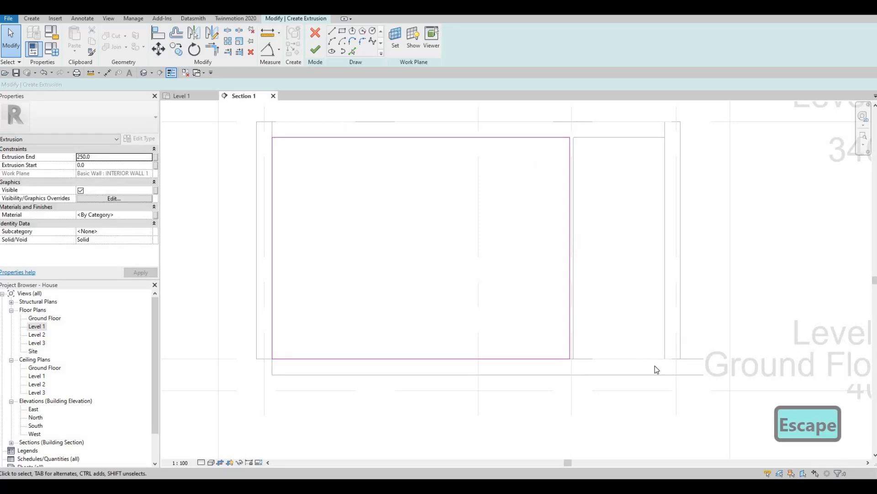
pyautogui.moveTo(264, 362)
pyautogui.mouseDown(button='middle')
pyautogui.moveTo(257, 337)
pyautogui.moveTo(244, 332)
pyautogui.mouseUp(button='middle')
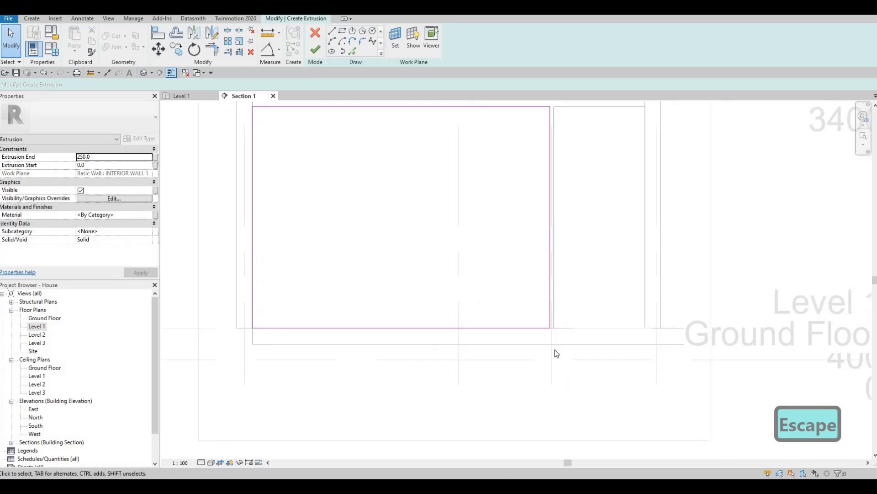
# Set the end depth of the extrusion on the kitchen's interior wall to 10 mm.
pyautogui.moveTo(276, 151); pyautogui.dragTo(287, 215, button='middle')
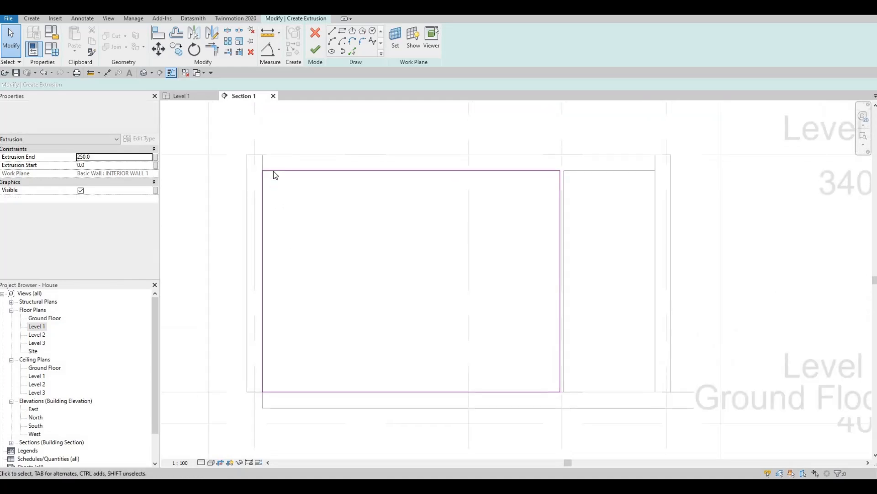
pyautogui.scroll(-2, 432, 227)
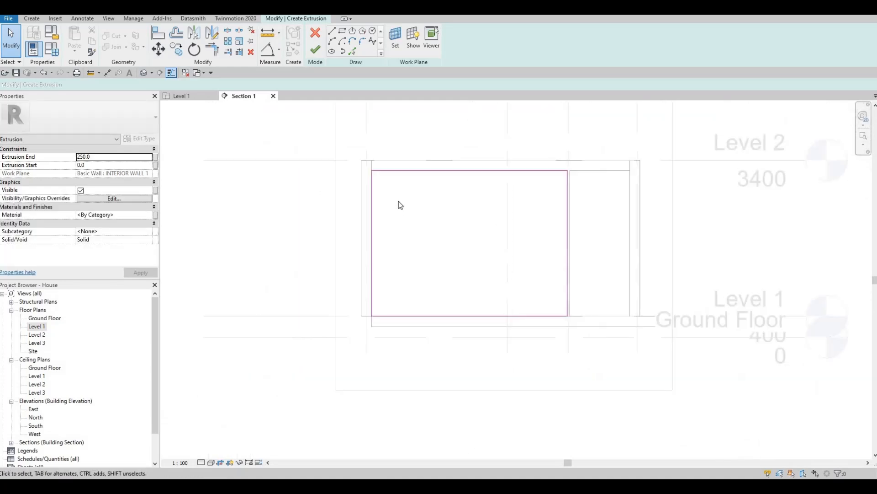
pyautogui.moveTo(398, 203); pyautogui.dragTo(432, 223, button='middle')
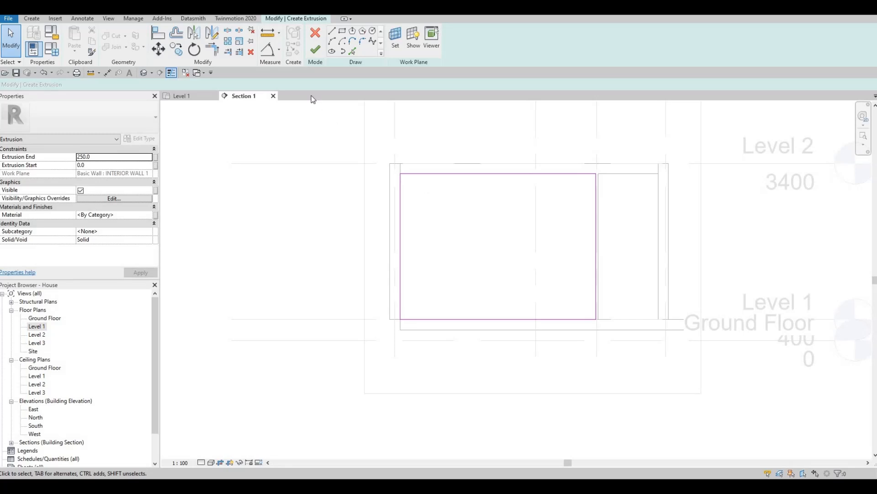
pyautogui.doubleClick(100, 157)
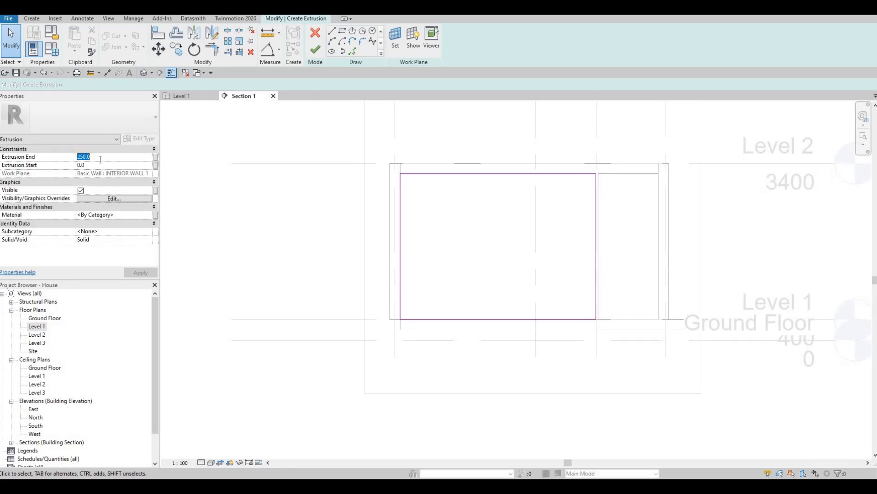
pyautogui.write('10')
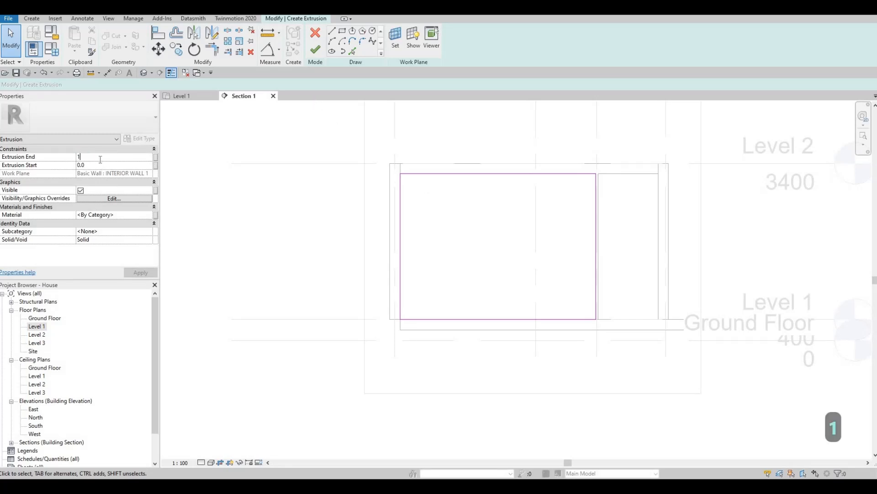
# Assign the Laminate, Ivory, Matte material to the wall panel extrusion and finish its sketch.
pyautogui.click(139, 214)
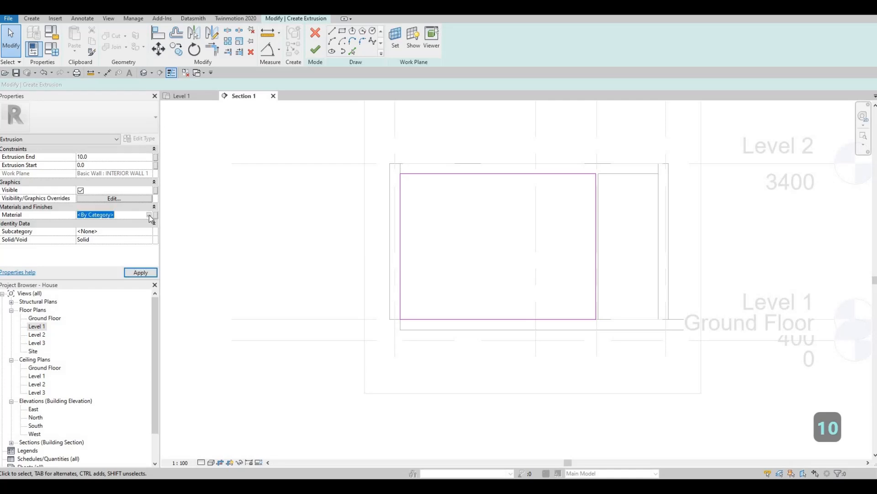
pyautogui.click(149, 214)
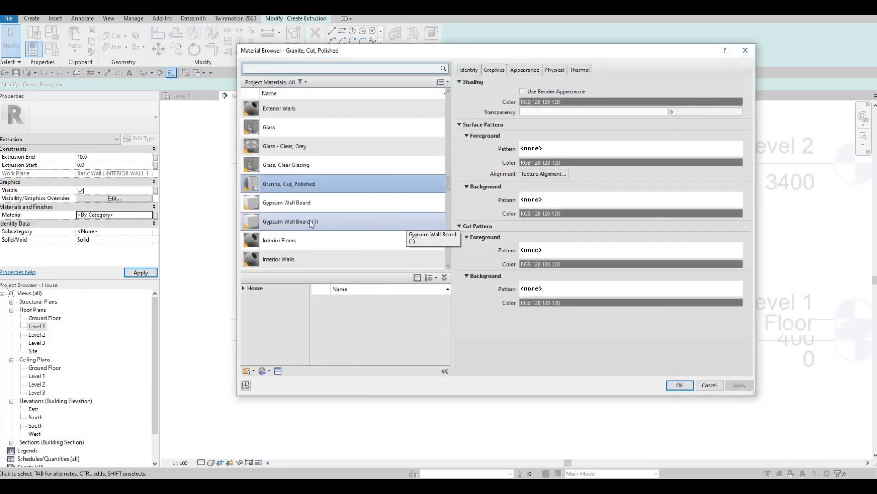
pyautogui.scroll(-2, 287, 237)
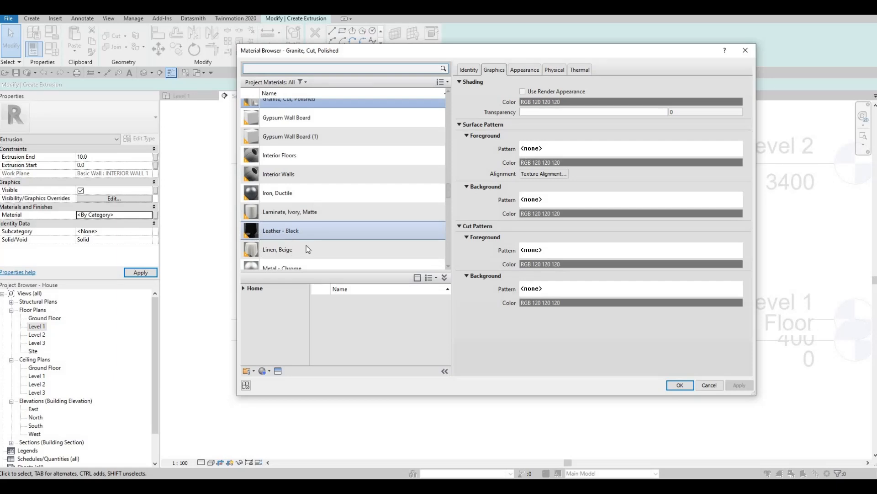
pyautogui.click(329, 217)
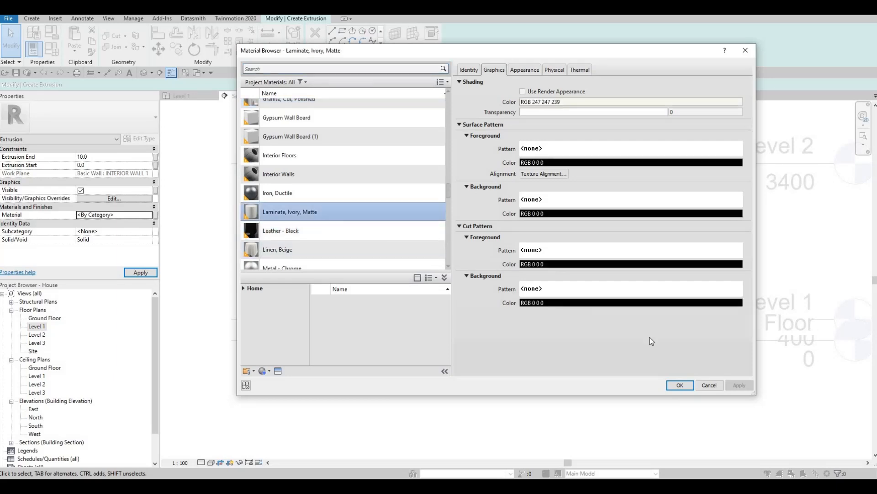
pyautogui.click(681, 385)
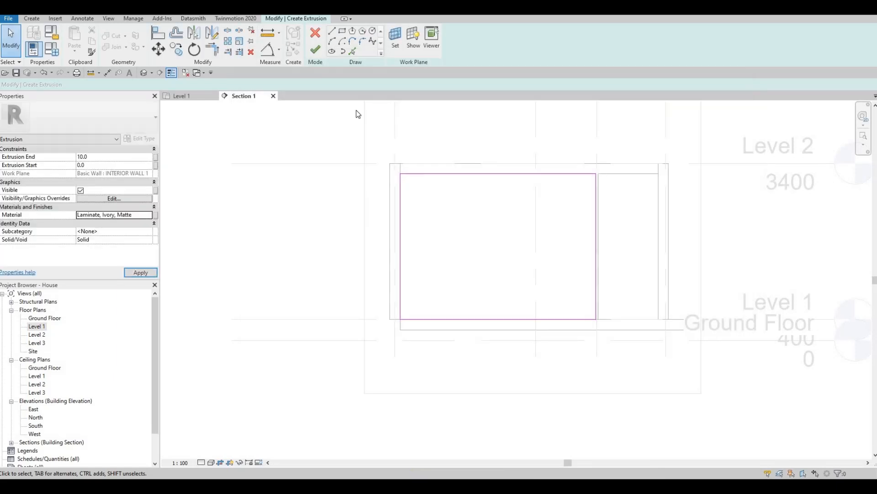
pyautogui.click(315, 50)
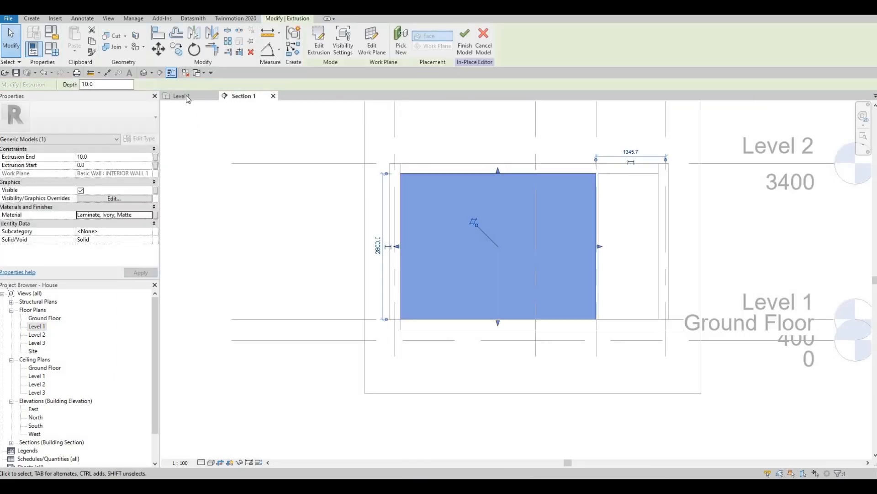
# Check the new panel's thickness and end position against the interior wall in the Level 1 plan, and return to Section 1.
pyautogui.hotkey('ctrl', 'Tab')
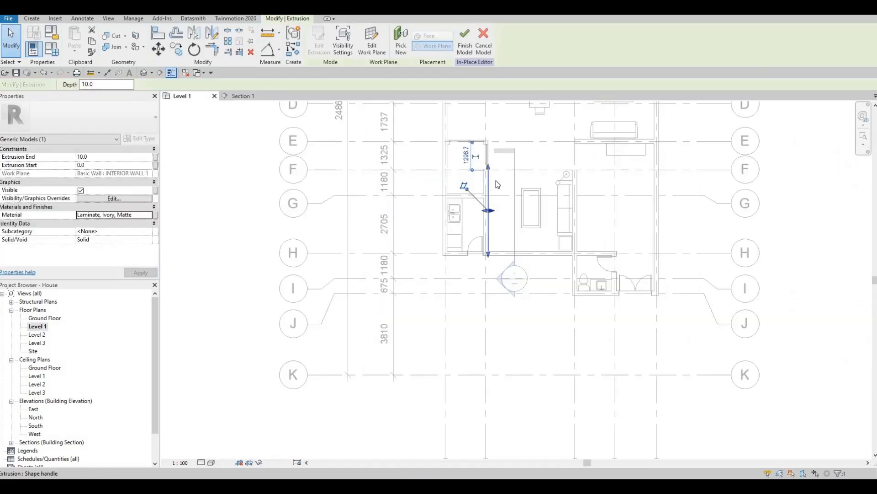
pyautogui.scroll(3, 496, 180)
pyautogui.scroll(4, 495, 138)
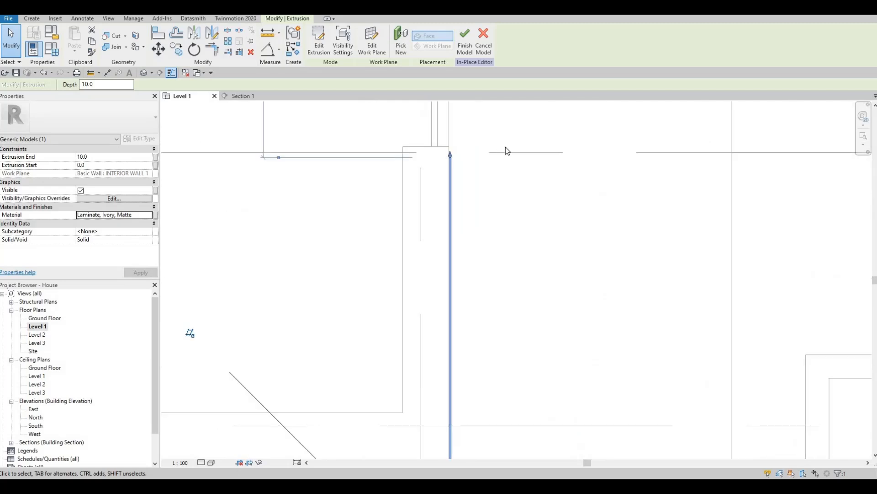
pyautogui.scroll(-4, 518, 169)
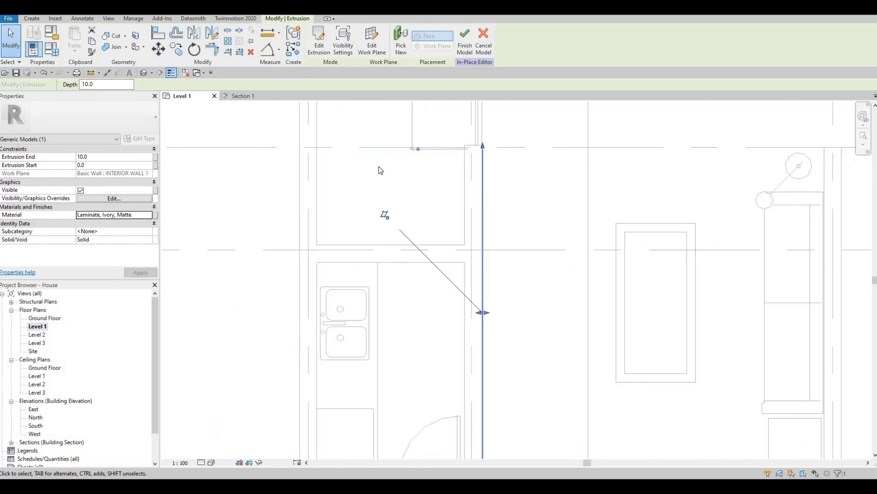
pyautogui.click(242, 97)
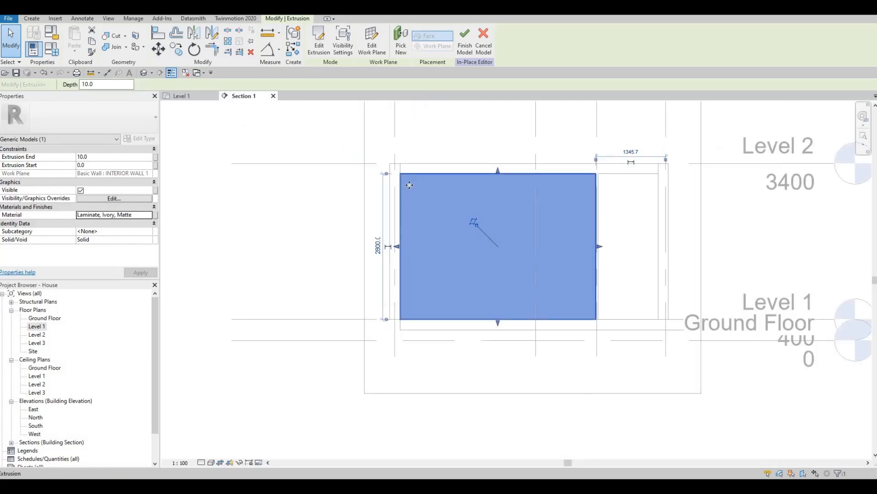
pyautogui.press('Escape')
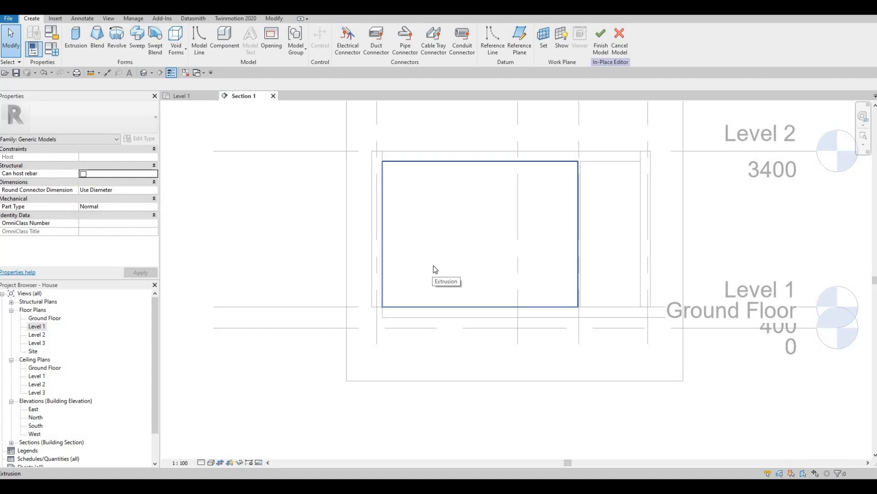
pyautogui.press('F1')
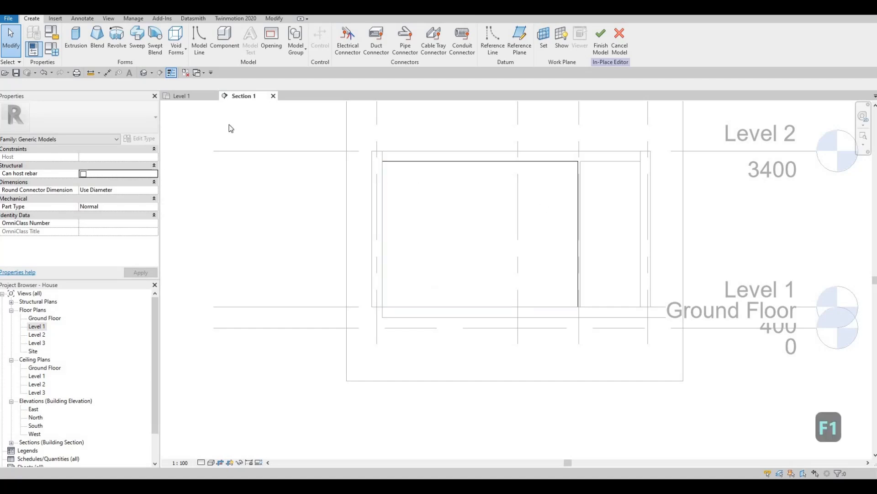
# Start a second extrusion on the first panel's face and sketch a 2700 × 2000 mm rectangle within the panel.
pyautogui.click(79, 41)
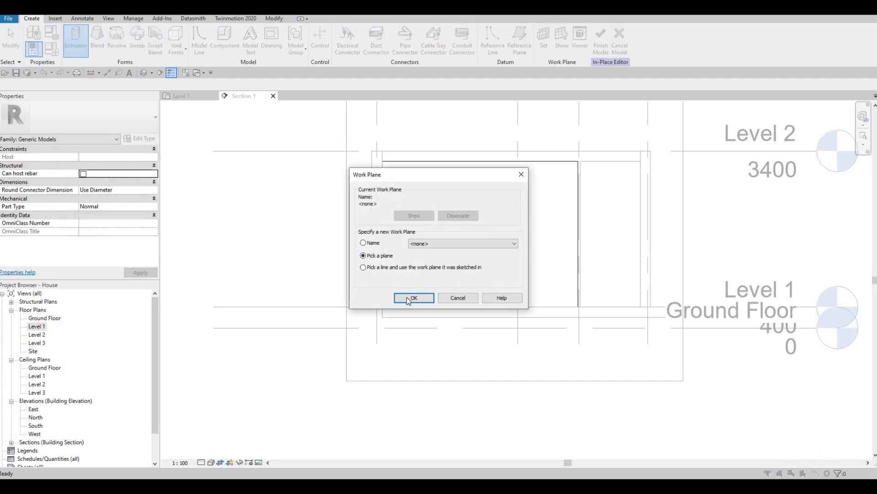
pyautogui.click(410, 295)
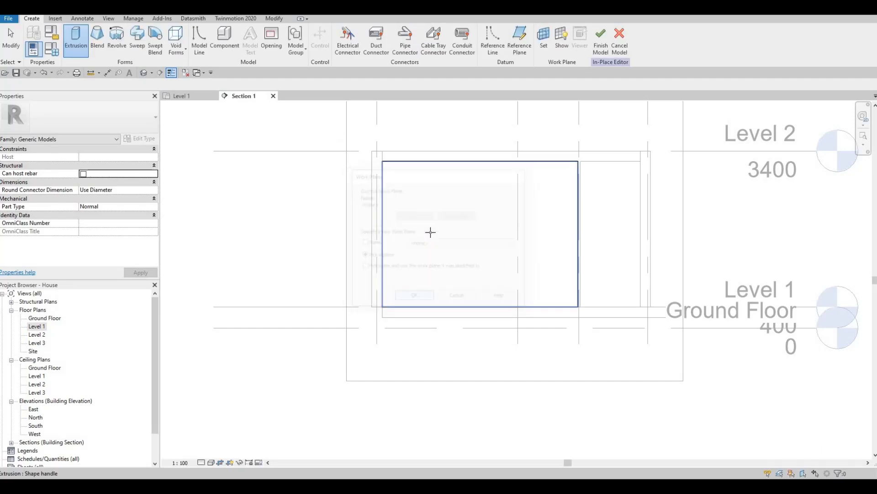
pyautogui.click(430, 231)
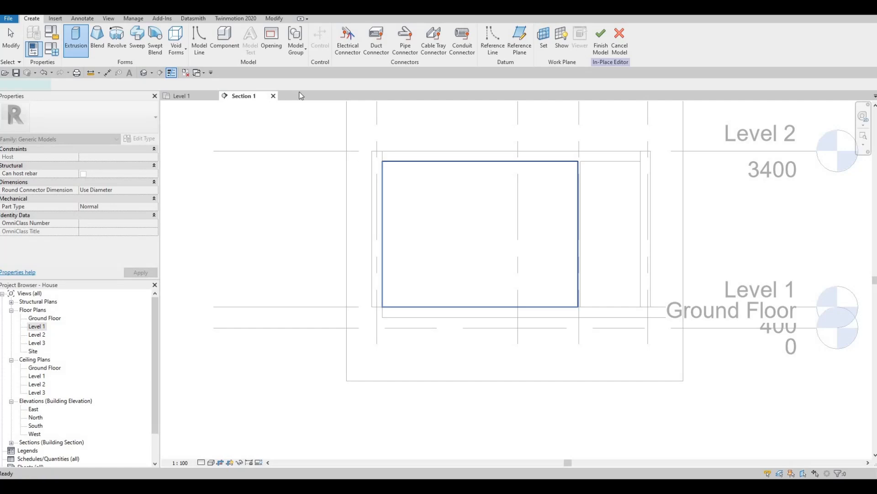
pyautogui.click(398, 177)
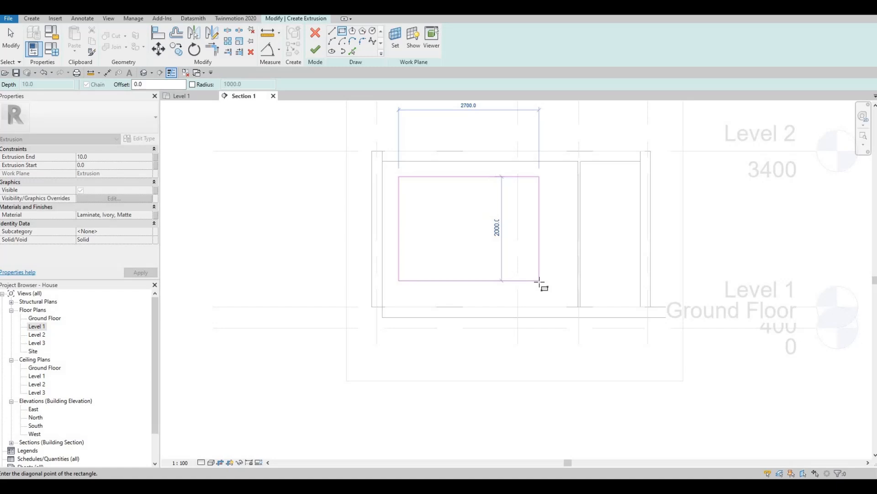
pyautogui.click(539, 280)
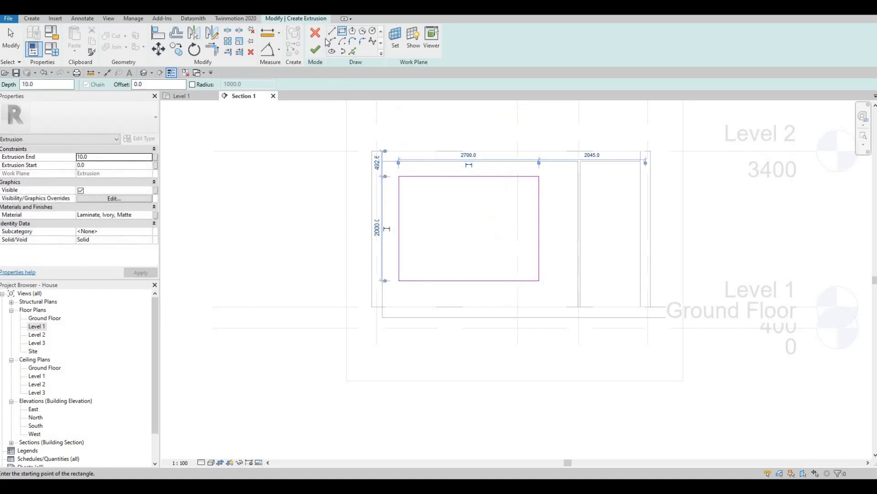
# Sketch a smaller rectangle inside the 2700 × 2000 mm one and set its height to 800 mm.
pyautogui.click(428, 208)
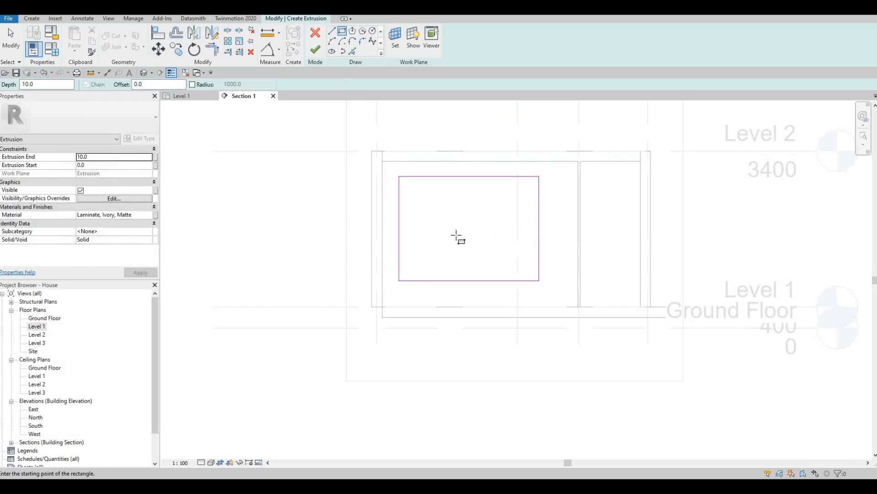
pyautogui.click(520, 254)
pyautogui.press('Escape')
pyautogui.press('Escape')
pyautogui.click(470, 209)
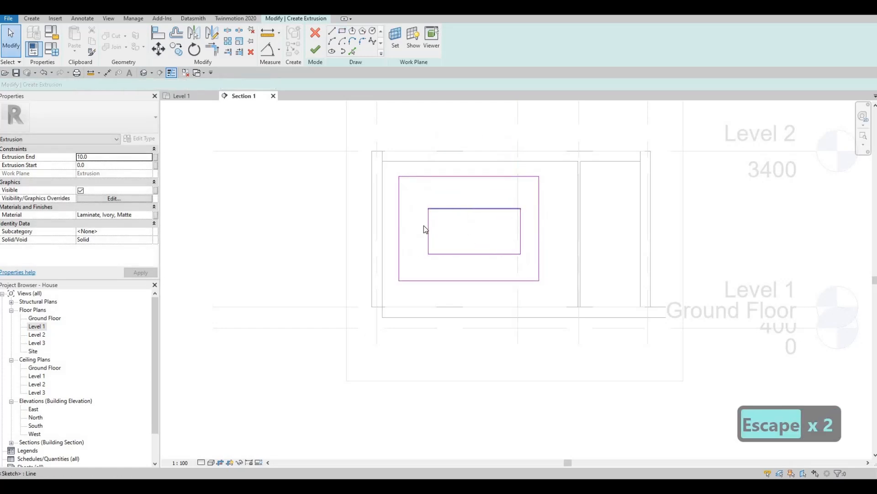
pyautogui.click(410, 230)
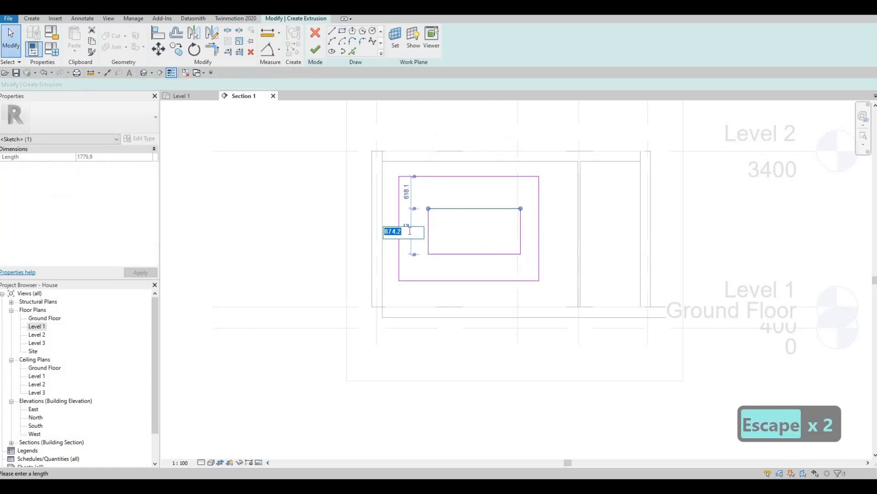
pyautogui.write('800')
pyautogui.press('Return')
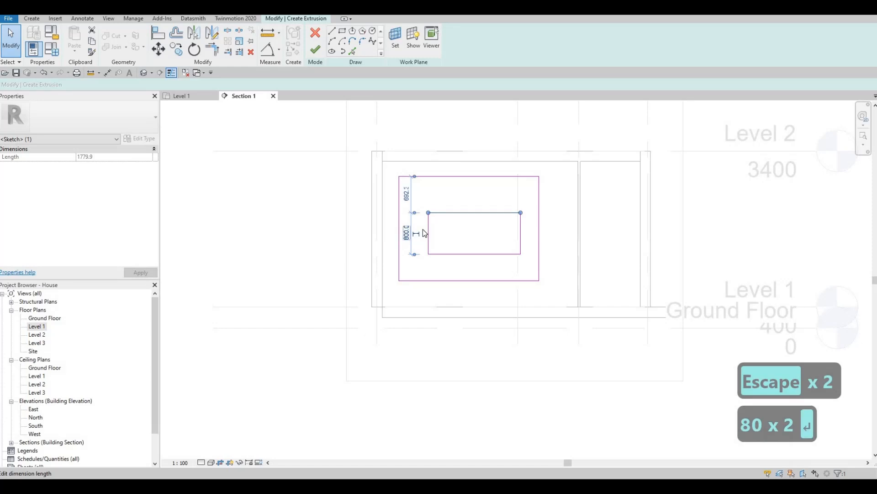
pyautogui.press('Escape')
# Set the inner rectangle's width to 1600 mm by shifting its vertical edge farthest from the curtain wall.
pyautogui.click(429, 233)
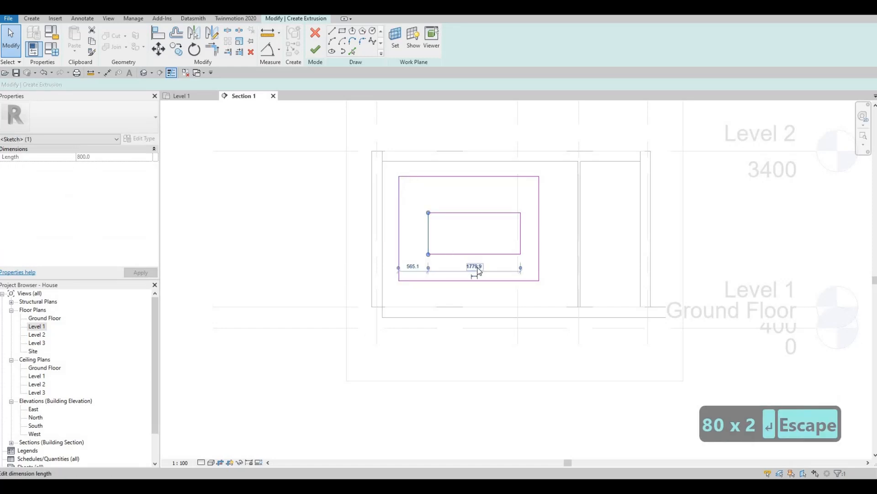
pyautogui.click(476, 267)
pyautogui.write('1600')
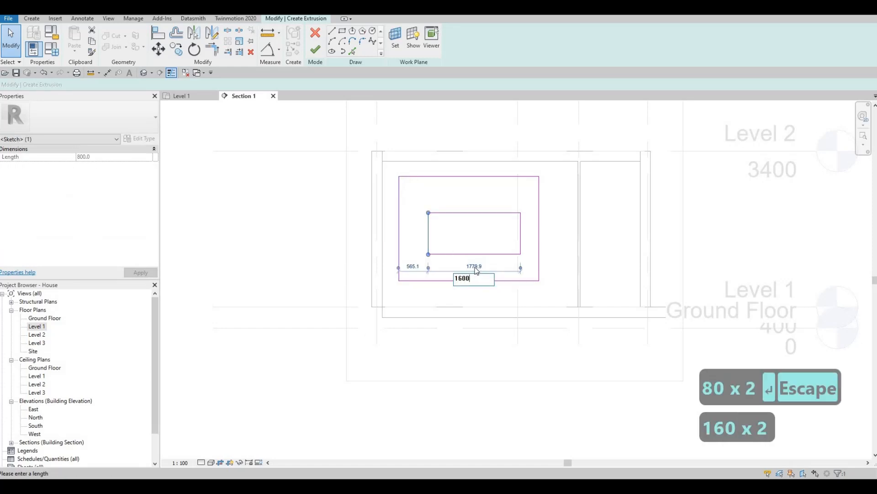
pyautogui.press('Return')
pyautogui.press('Escape')
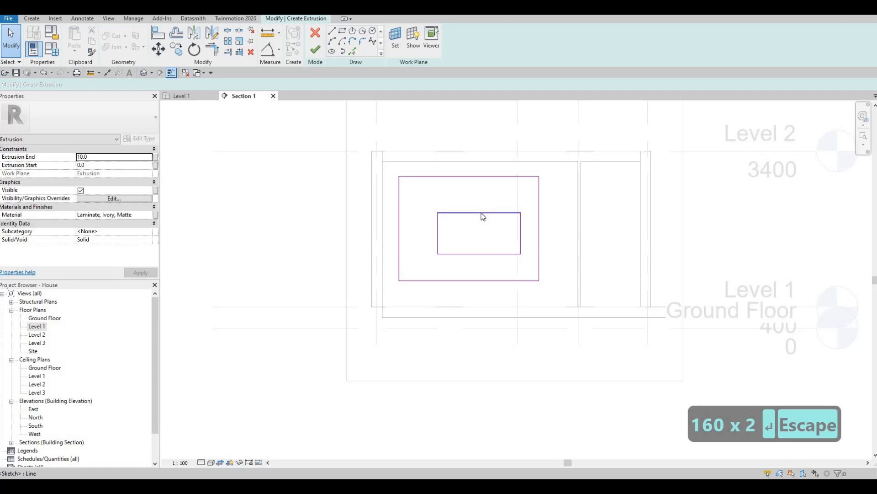
pyautogui.press('Tab')
pyautogui.click(466, 212)
pyautogui.moveTo(474, 204); pyautogui.dragTo(475, 208)
pyautogui.press('Escape')
pyautogui.press('Escape')
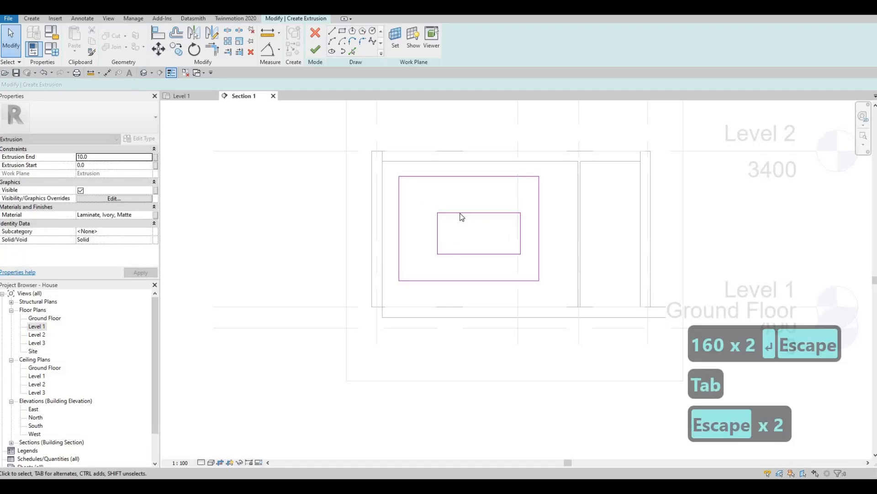
# Move the whole inner rectangle up to sit roughly centred within the outer one, and finish the extrusion.
pyautogui.press('Tab')
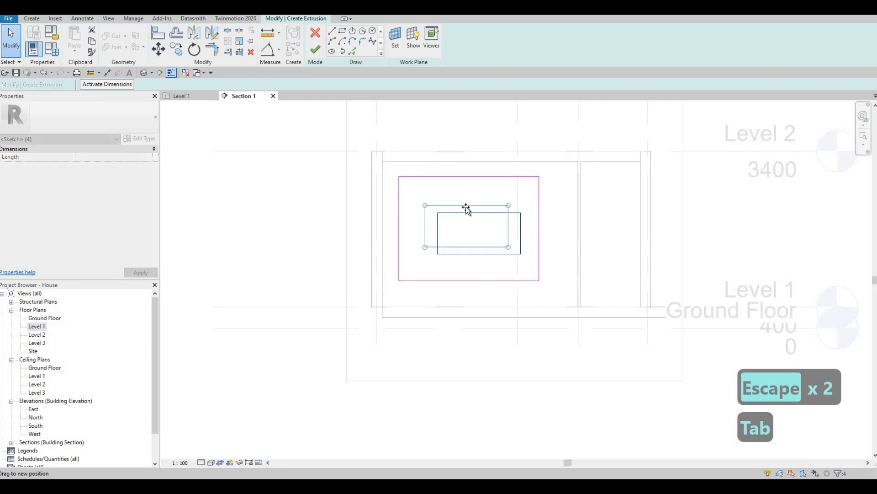
pyautogui.moveTo(466, 210); pyautogui.dragTo(465, 204)
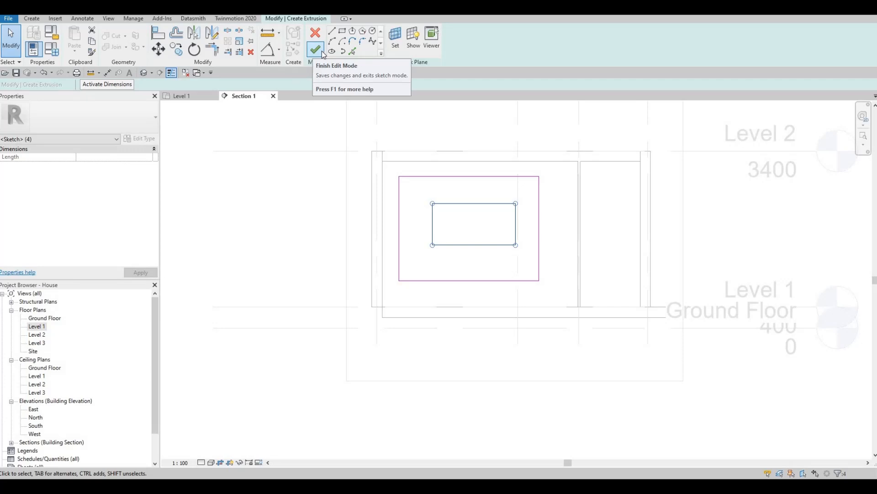
pyautogui.click(323, 53)
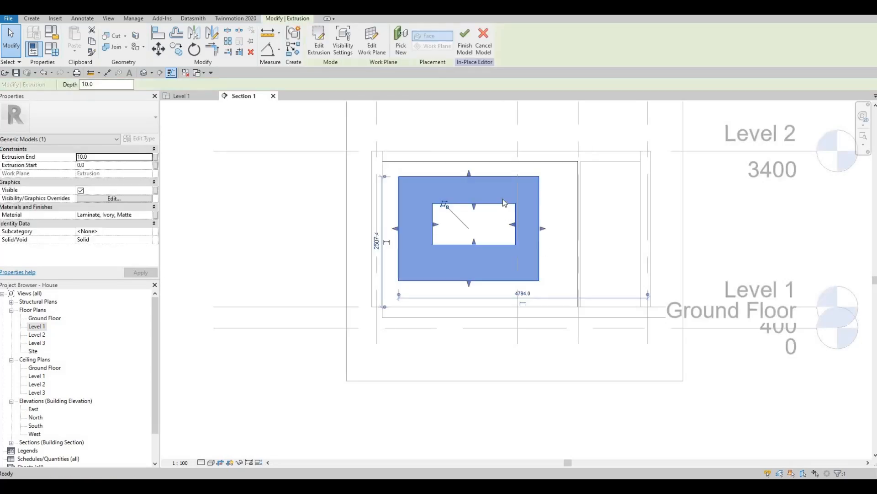
pyautogui.press('F1')
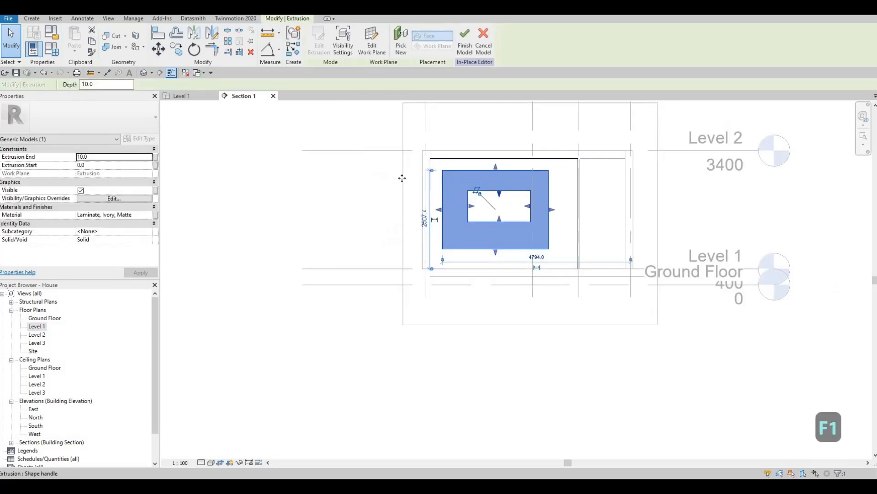
pyautogui.scroll(3, 499, 198)
pyautogui.press('Escape')
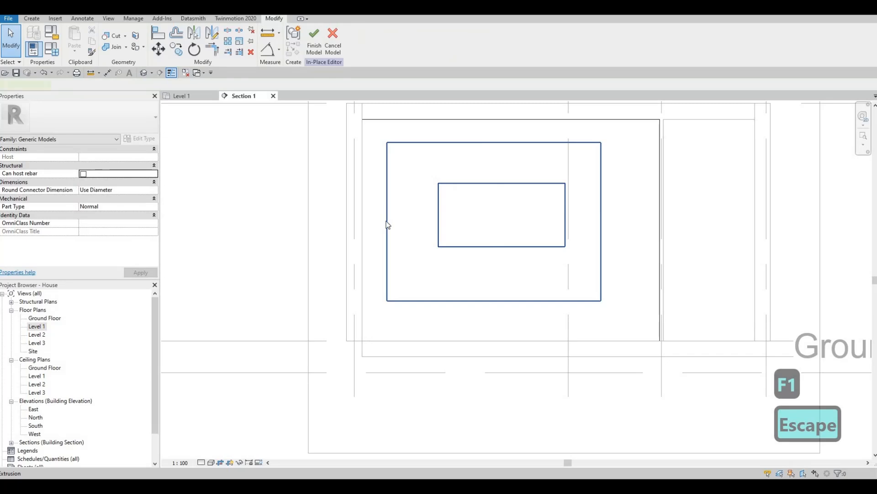
# Narrow the framed panel by shifting both of its outer vertical edges inward, closer to the opening.
pyautogui.click(388, 225)
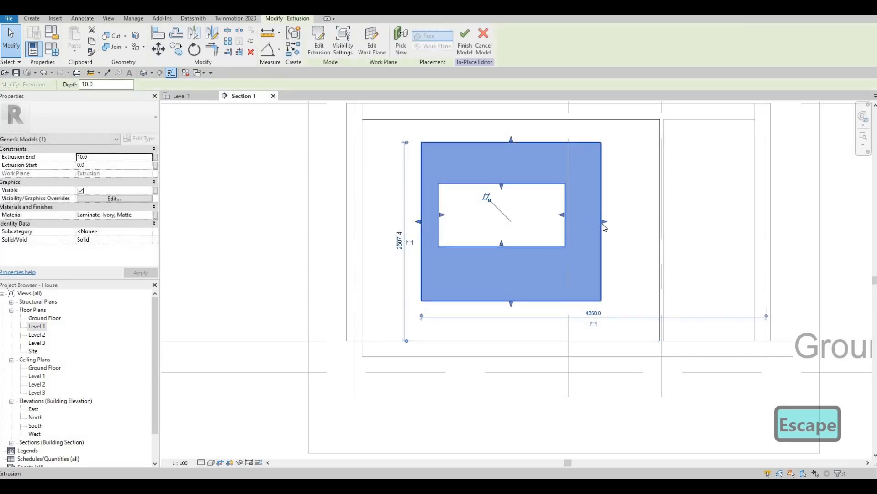
pyautogui.moveTo(604, 221); pyautogui.dragTo(598, 222)
pyautogui.press('Escape')
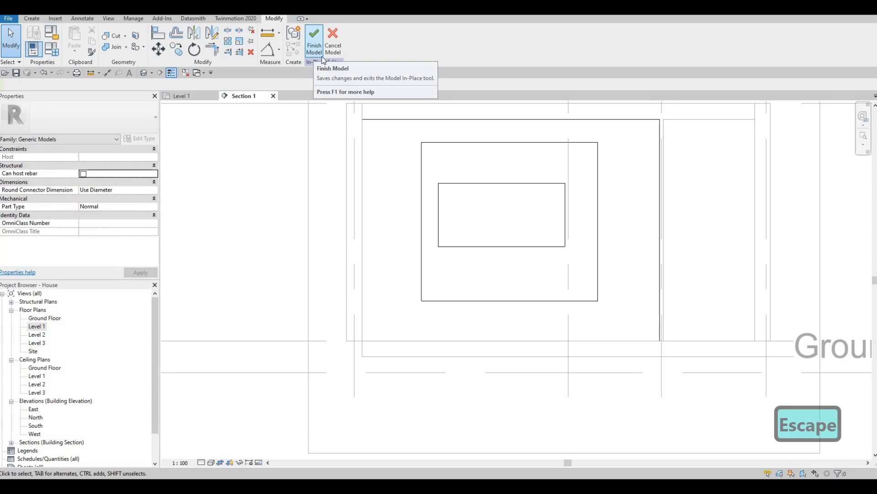
pyautogui.press('Escape')
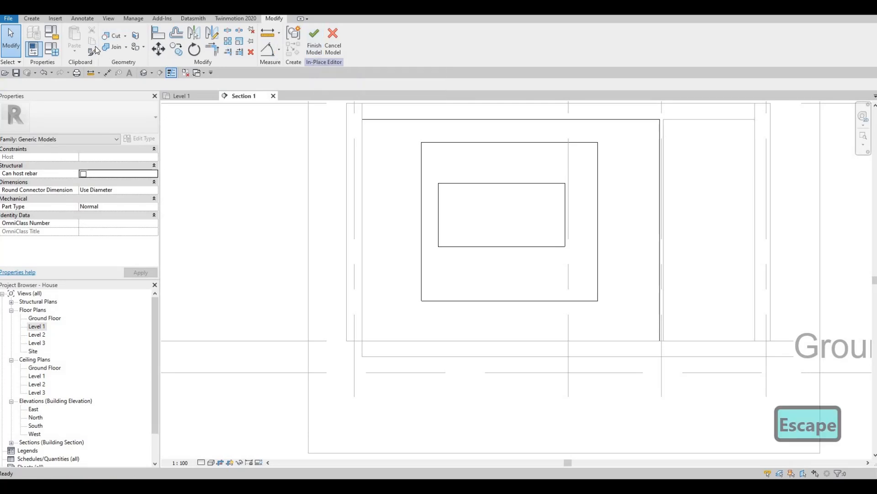
# Start a void extrusion using the framed panel's face as its work plane.
pyautogui.click(38, 20)
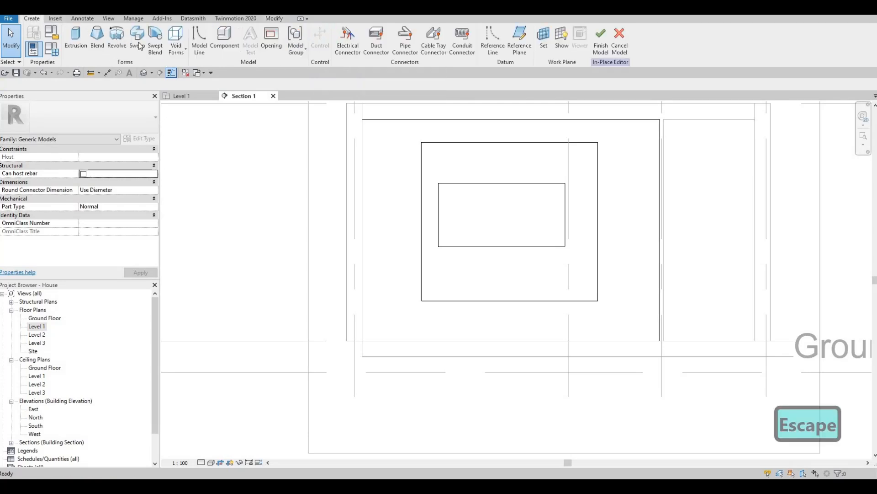
pyautogui.click(176, 42)
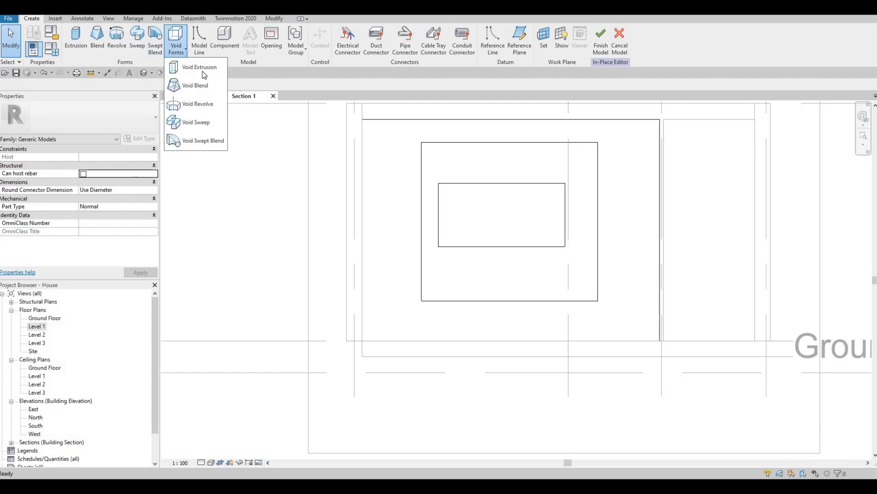
pyautogui.click(194, 65)
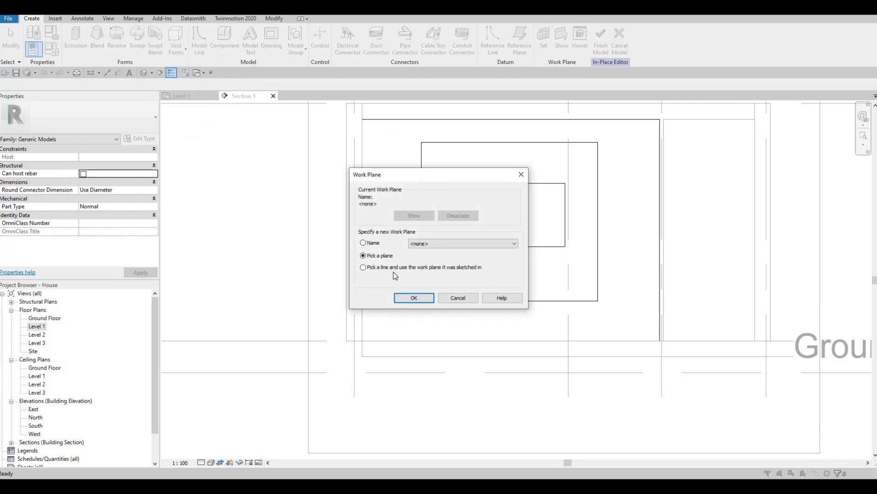
pyautogui.click(413, 298)
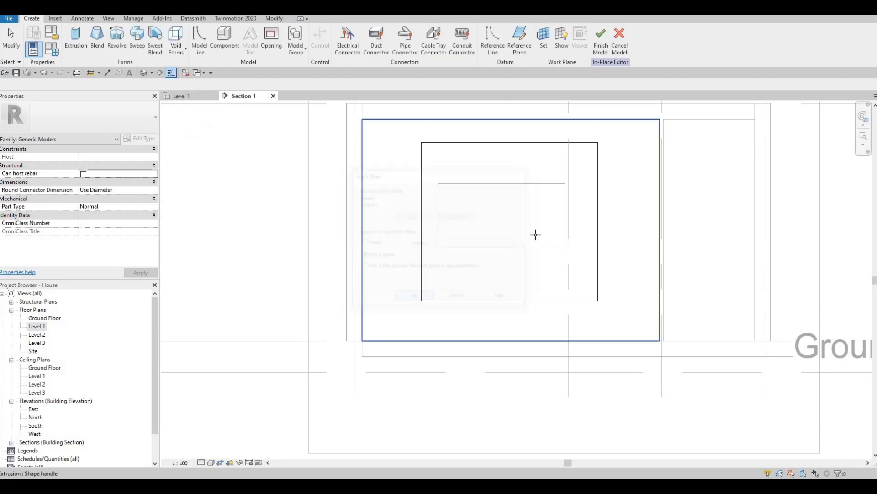
pyautogui.press('Tab')
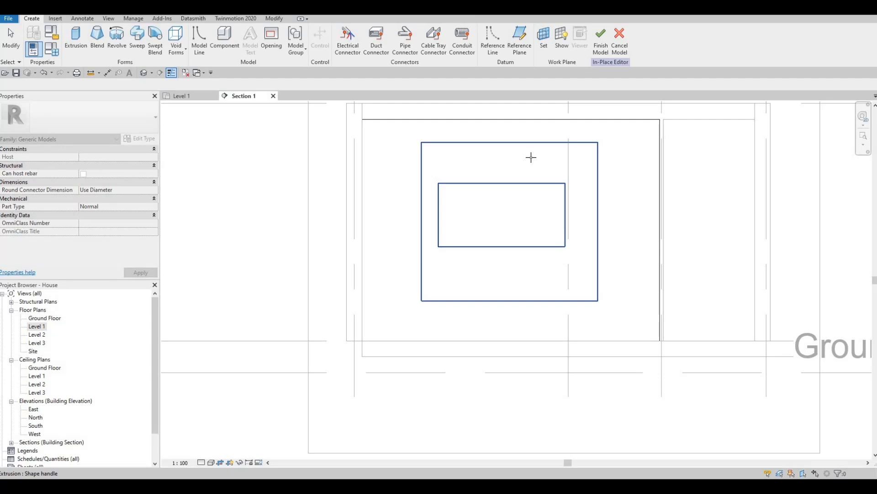
pyautogui.click(414, 167)
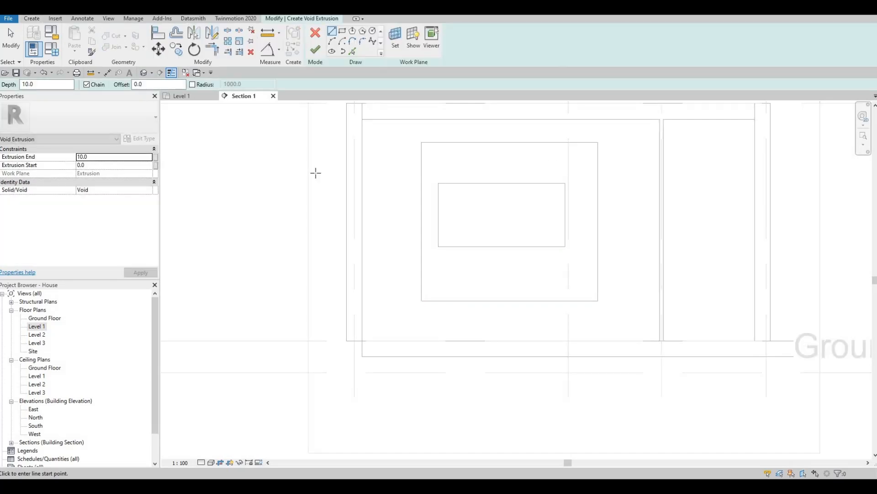
# Sketch a narrow vertical rectangle spanning the framed panel's full 2000 mm height, crossing the opening near its end closest to the curtain wall.
pyautogui.click(342, 31)
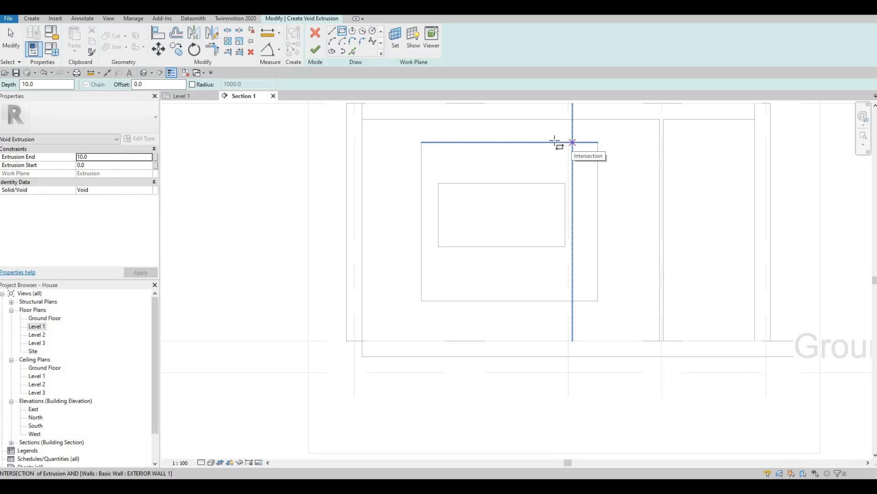
pyautogui.click(429, 103)
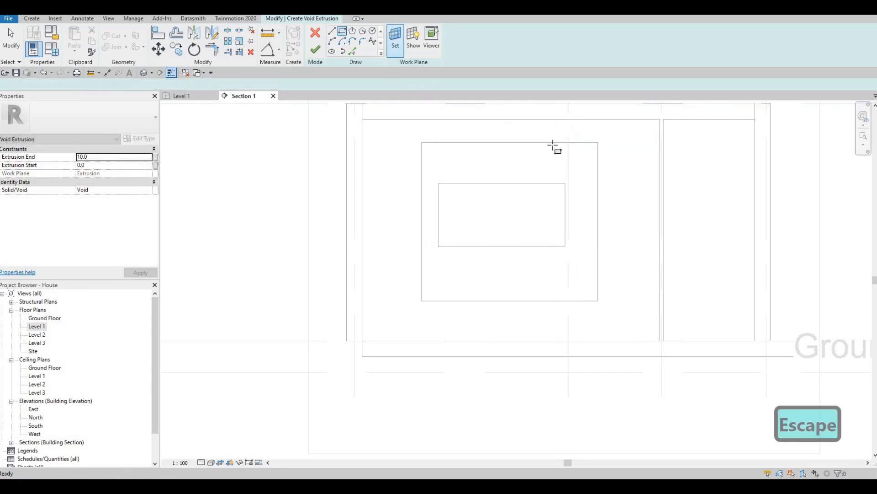
pyautogui.scroll(3, 553, 145)
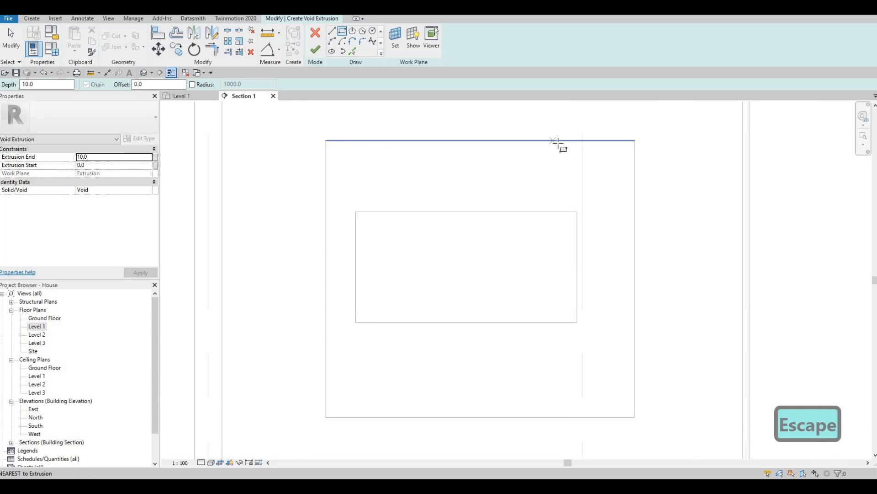
pyautogui.click(556, 223)
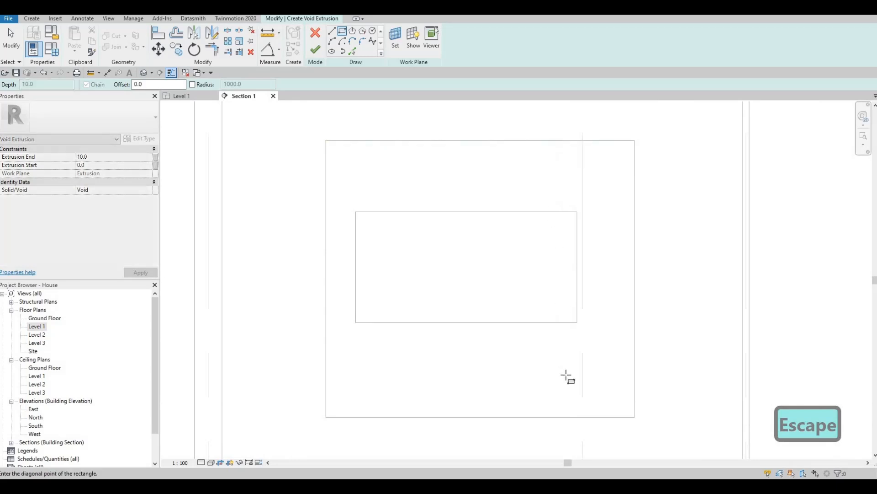
pyautogui.click(563, 415)
pyautogui.press('Escape')
pyautogui.press('Escape')
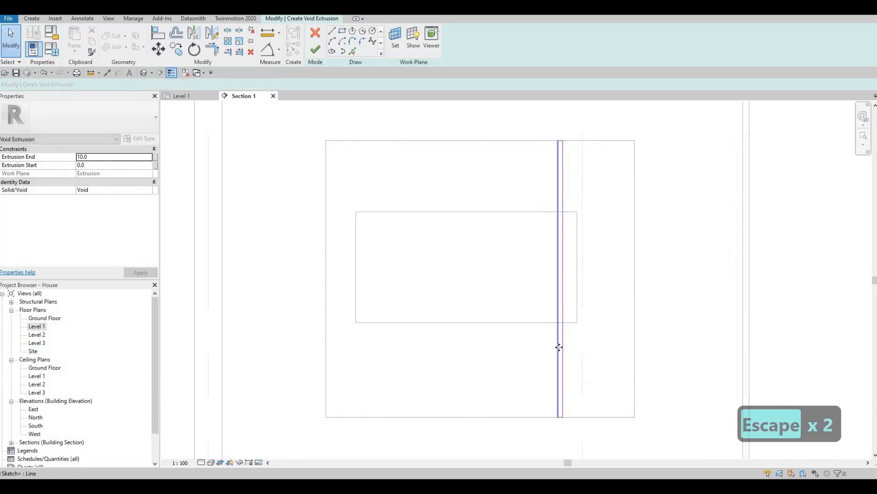
# Thin the vertical rectangle by nudging one long edge toward the other.
pyautogui.click(558, 347)
pyautogui.press('Right')
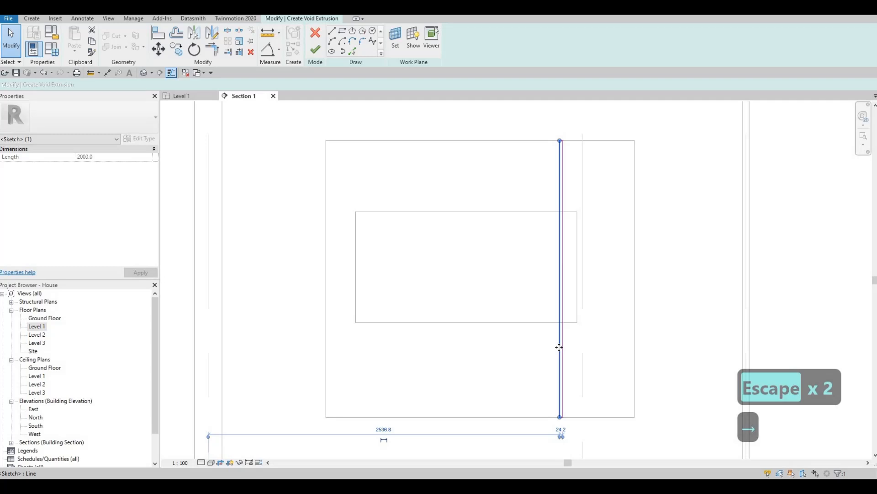
pyautogui.press('Right')
pyautogui.press('Escape')
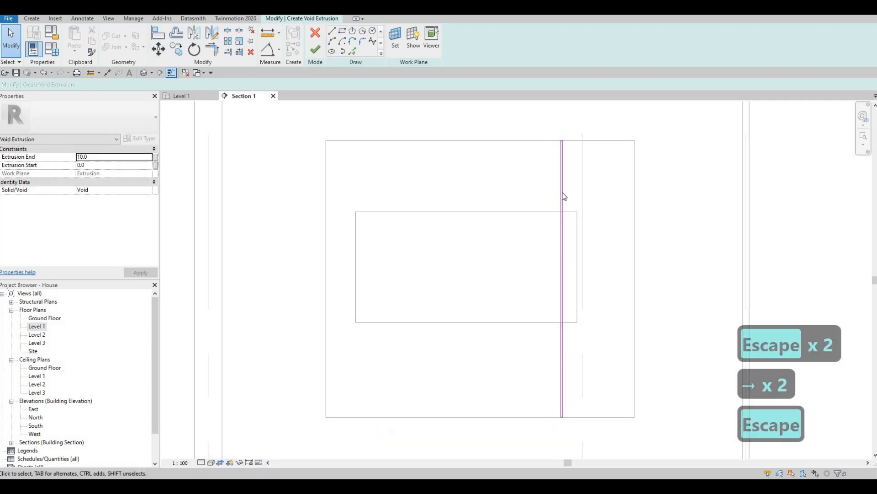
# Copy the thin strip three times across the panel at uneven spacings, the first two about 540 and 340 mm, and finish the void extrusion.
pyautogui.press('Tab')
pyautogui.click(564, 185)
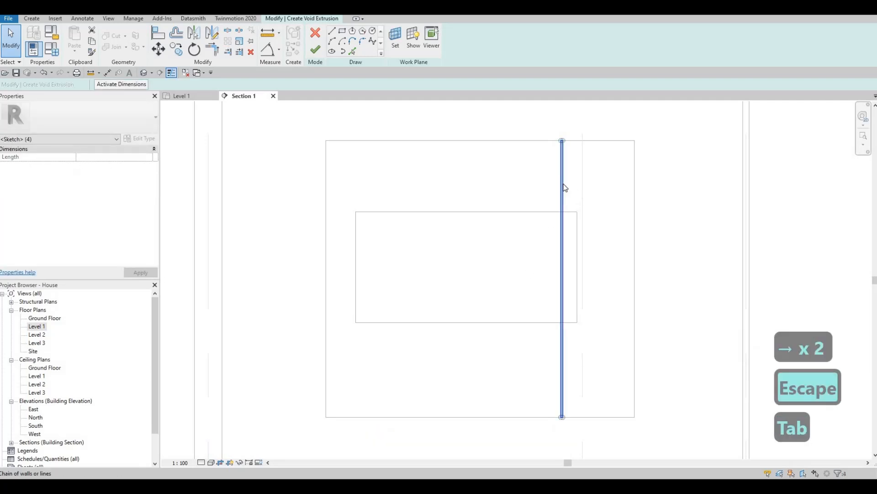
pyautogui.press('c')
pyautogui.press('o')
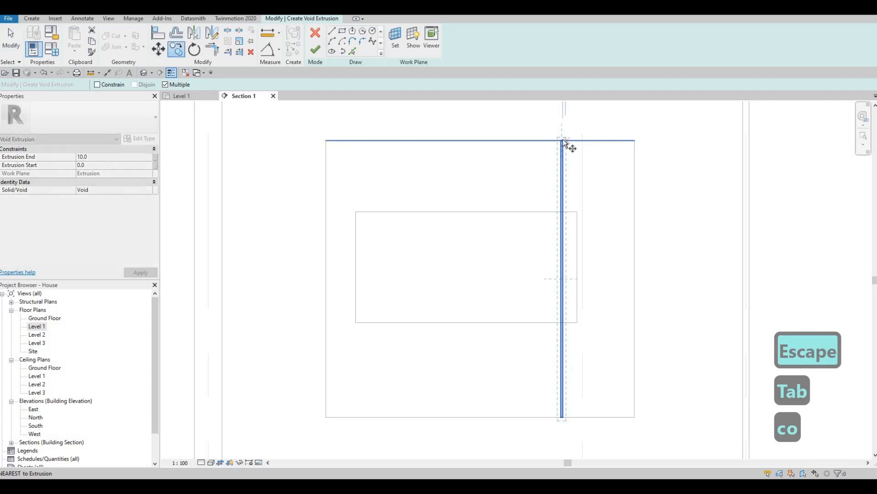
pyautogui.click(563, 141)
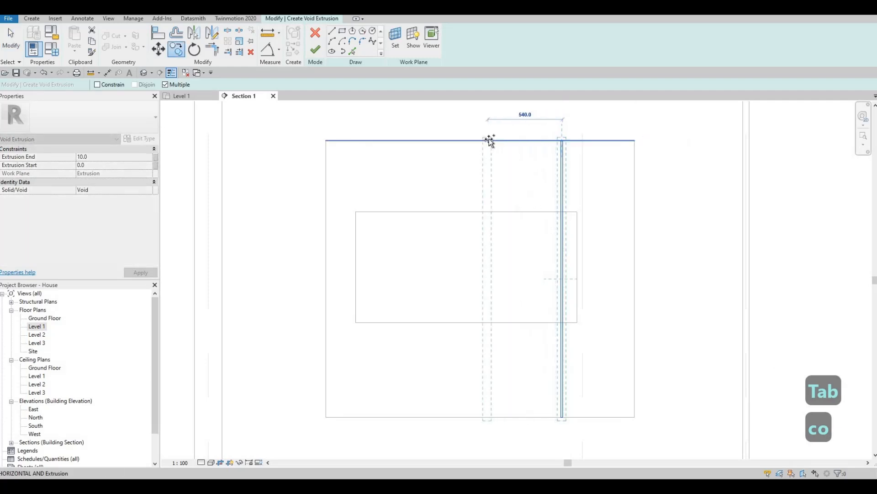
pyautogui.click(488, 141)
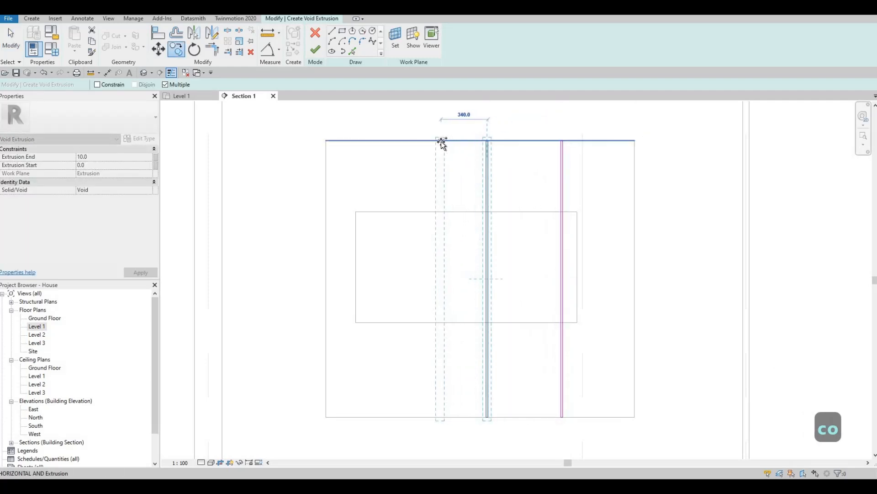
pyautogui.click(401, 141)
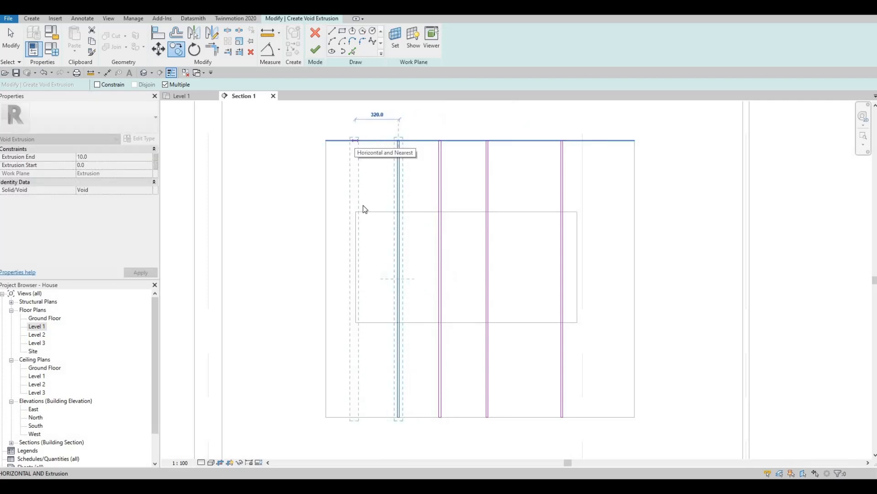
pyautogui.press('Escape')
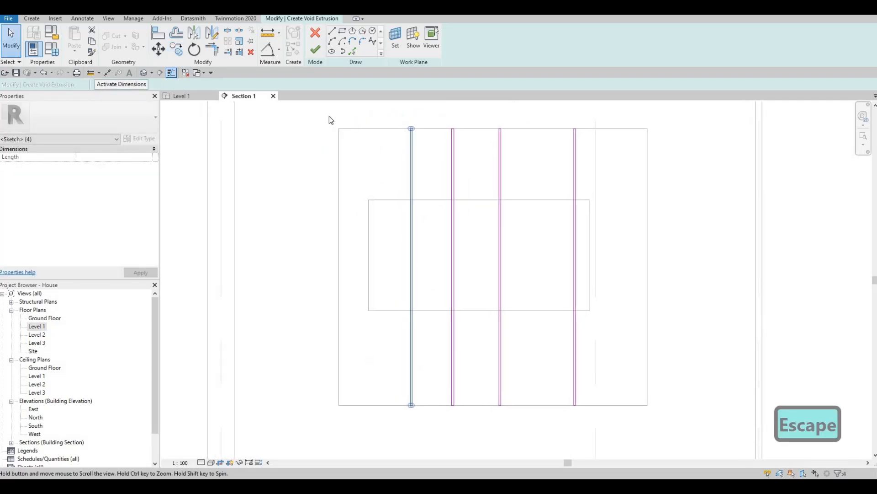
pyautogui.click(315, 50)
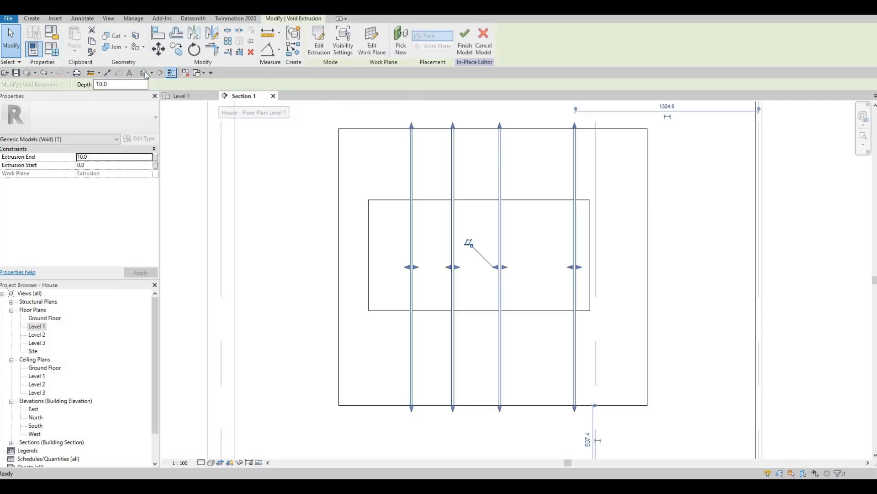
# In the 3D view, set the framed panel's extrusion end to 50 mm.
pyautogui.keyDown('shift'); pyautogui.moveTo(442, 247); pyautogui.dragTo(425, 254, button='middle'); pyautogui.keyUp('shift')
pyautogui.press('Escape')
pyautogui.scroll(5, 441, 249)
pyautogui.scroll(-4, 425, 253)
pyautogui.keyDown('shift'); pyautogui.moveTo(461, 195); pyautogui.dragTo(470, 133, button='middle'); pyautogui.keyUp('shift')
pyautogui.click(498, 174)
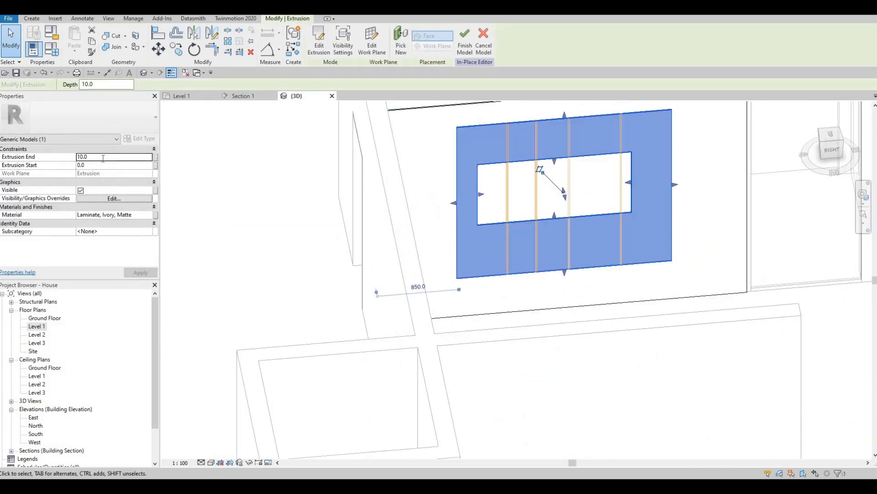
pyautogui.click(103, 157)
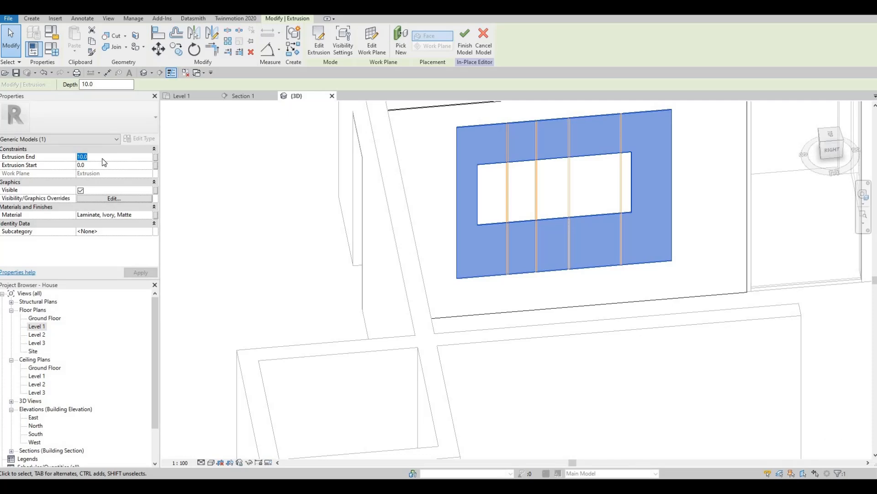
pyautogui.write('50')
pyautogui.press('Return')
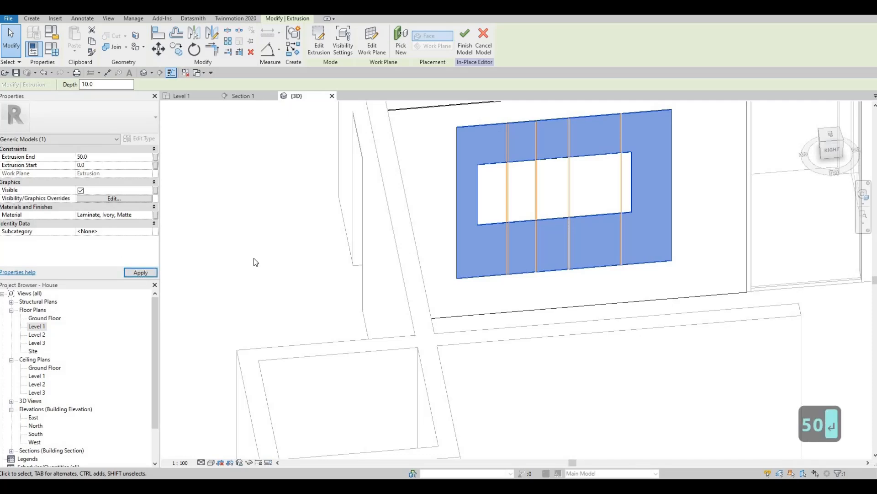
pyautogui.press('Escape')
pyautogui.press('Escape')
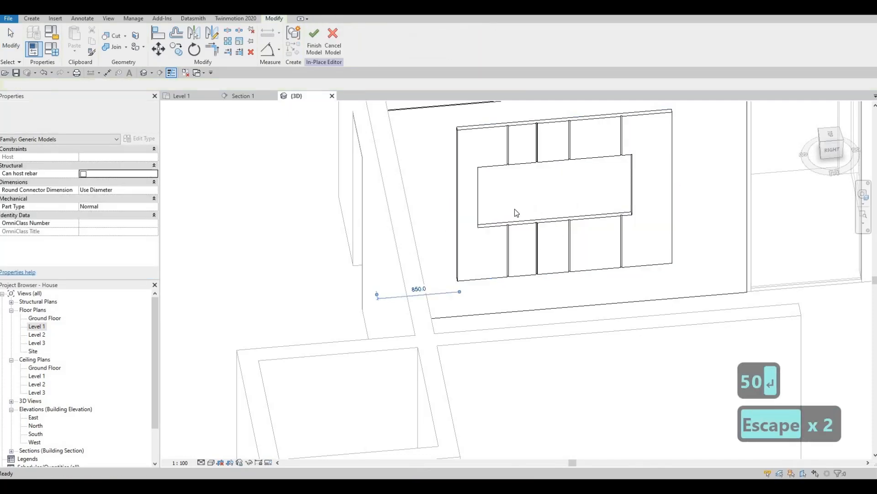
# Duplicate the Laminate, Ivory, Matte material and assign the copy to the framed panel.
pyautogui.keyDown('shift'); pyautogui.moveTo(515, 212); pyautogui.dragTo(525, 204, button='middle'); pyautogui.keyUp('shift')
pyautogui.scroll(5, 524, 210)
pyautogui.scroll(2, 531, 213)
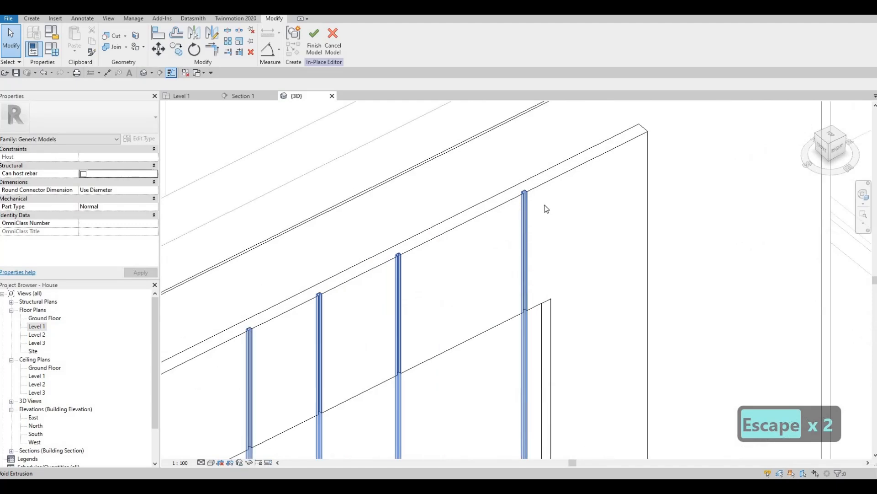
pyautogui.moveTo(539, 259); pyautogui.dragTo(487, 211, button='middle')
pyautogui.scroll(-4, 553, 212)
pyautogui.moveTo(487, 211); pyautogui.dragTo(479, 191, button='middle')
pyautogui.click(483, 170)
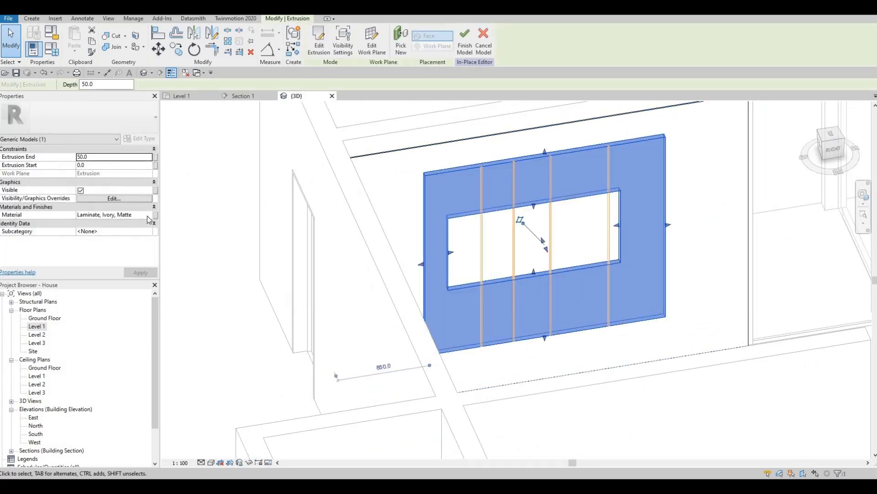
pyautogui.click(149, 215)
pyautogui.click(148, 215)
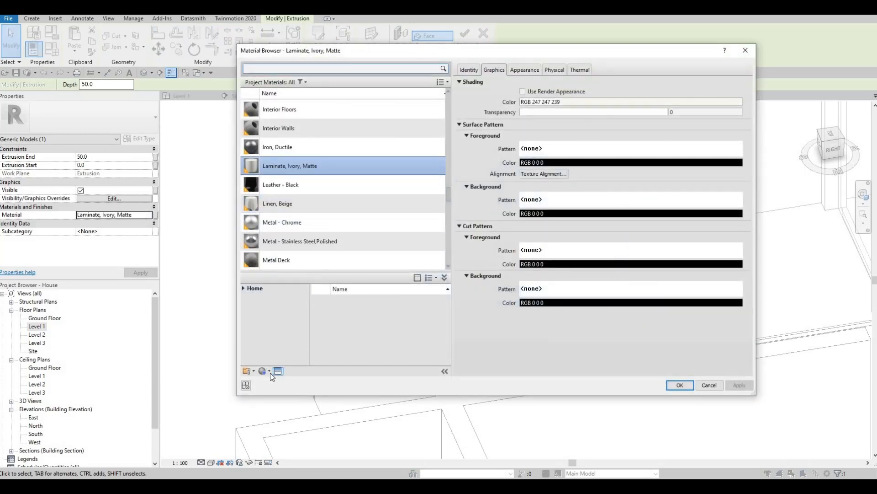
pyautogui.click(270, 372)
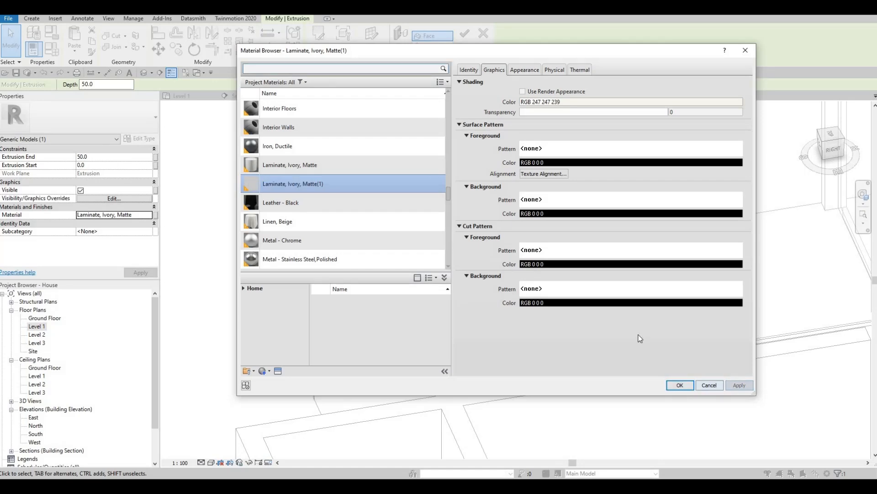
pyautogui.click(680, 386)
pyautogui.press('Escape')
pyautogui.press('Escape')
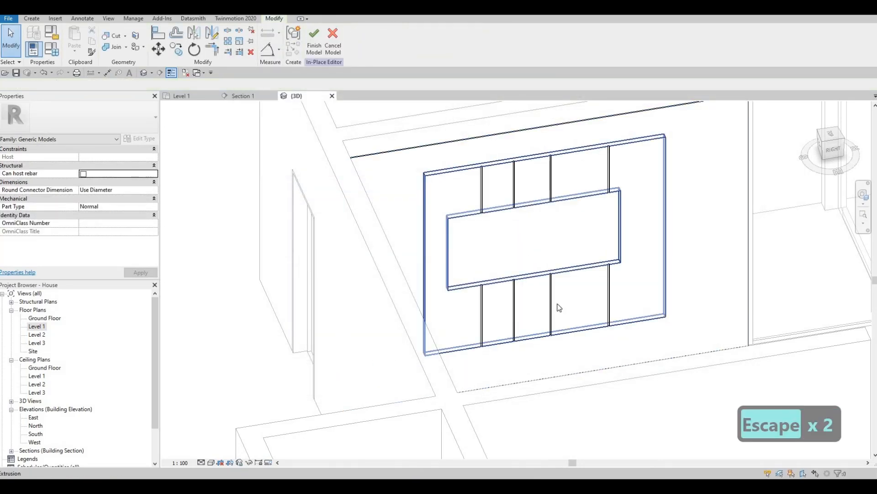
# In Section 1, start a new extrusion similar to the framed panel, picking the backing panel's face as its work plane.
pyautogui.moveTo(578, 290); pyautogui.dragTo(559, 282, button='middle')
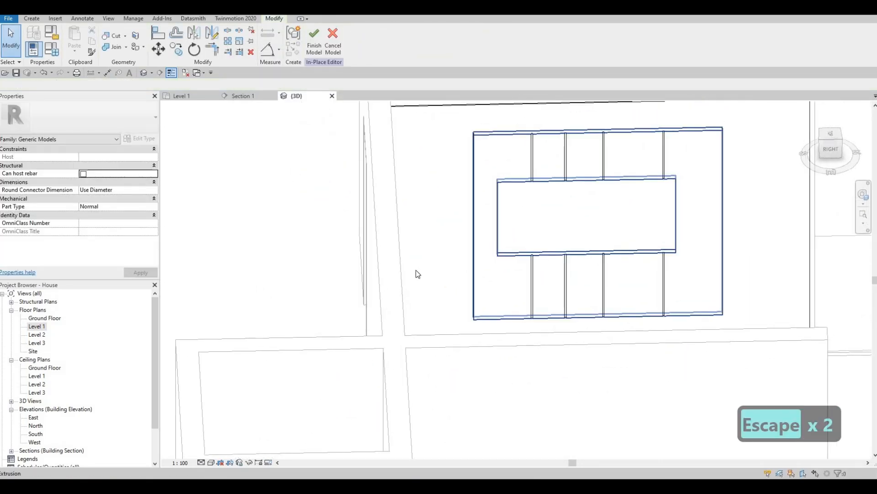
pyautogui.click(250, 97)
pyautogui.press('Escape')
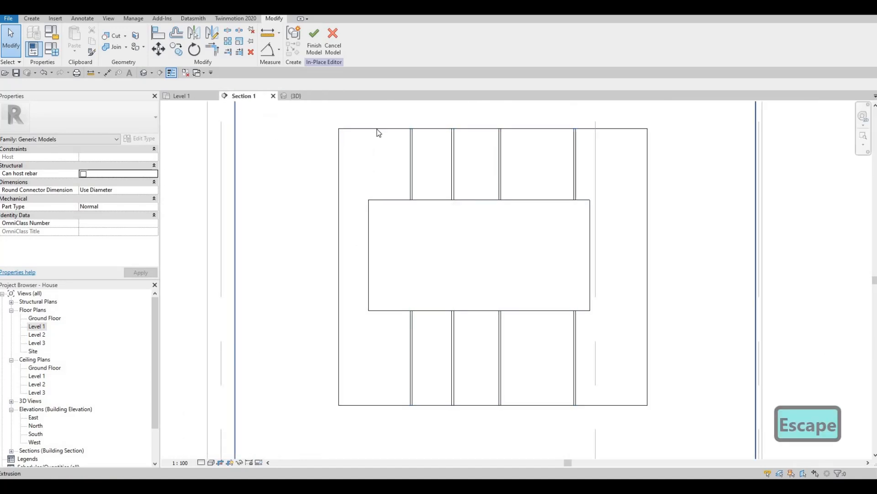
pyautogui.click(379, 132)
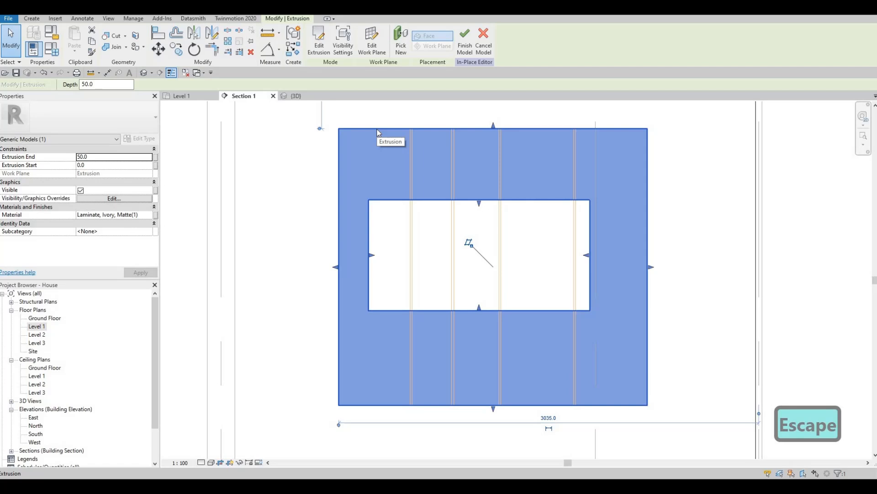
pyautogui.press('c')
pyautogui.press('s')
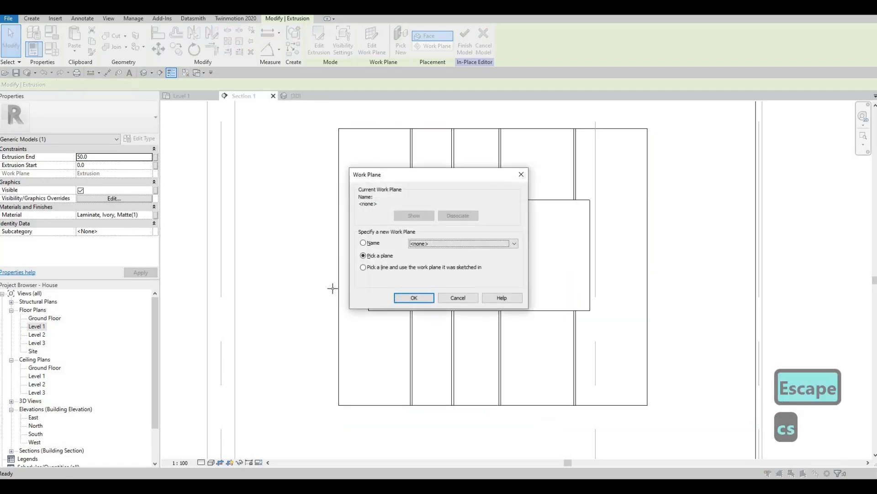
pyautogui.click(414, 298)
pyautogui.click(282, 118)
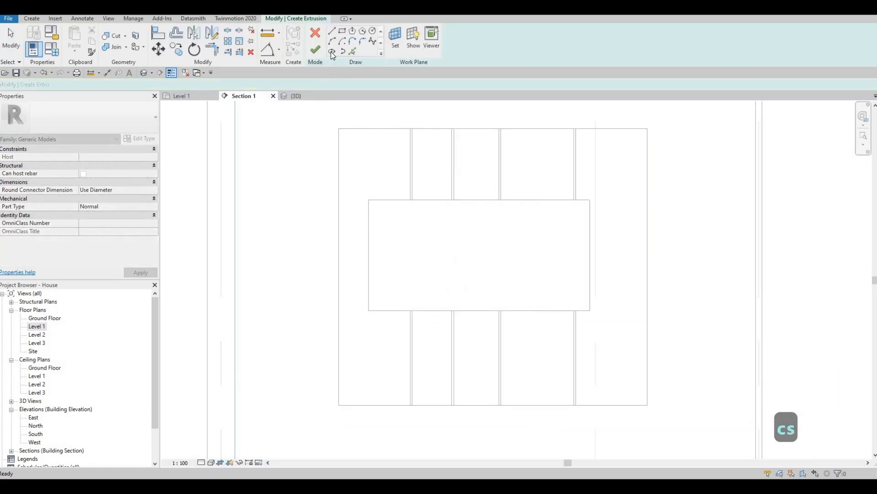
# Sketch a vertical rectangle about 2507 mm tall alongside the framed panel, from its upper corner down to Level 1.
pyautogui.click(342, 31)
pyautogui.click(337, 129)
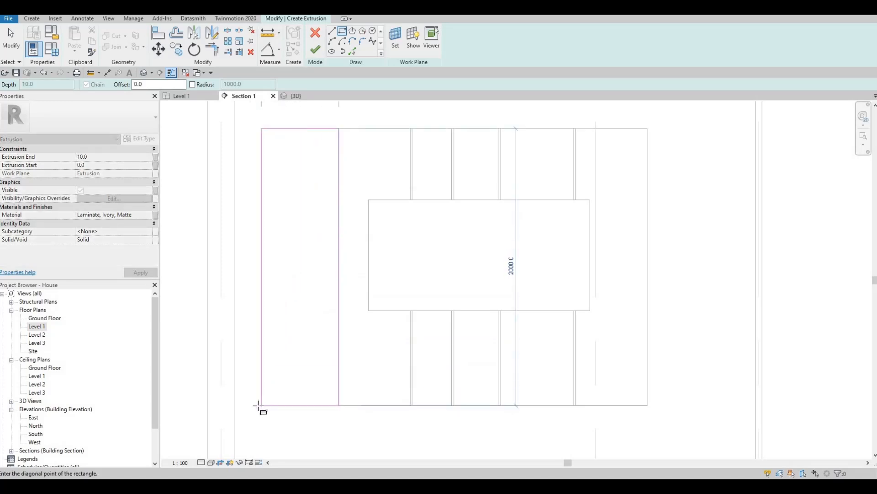
pyautogui.click(259, 402)
pyautogui.moveTo(283, 405); pyautogui.dragTo(299, 317, button='middle')
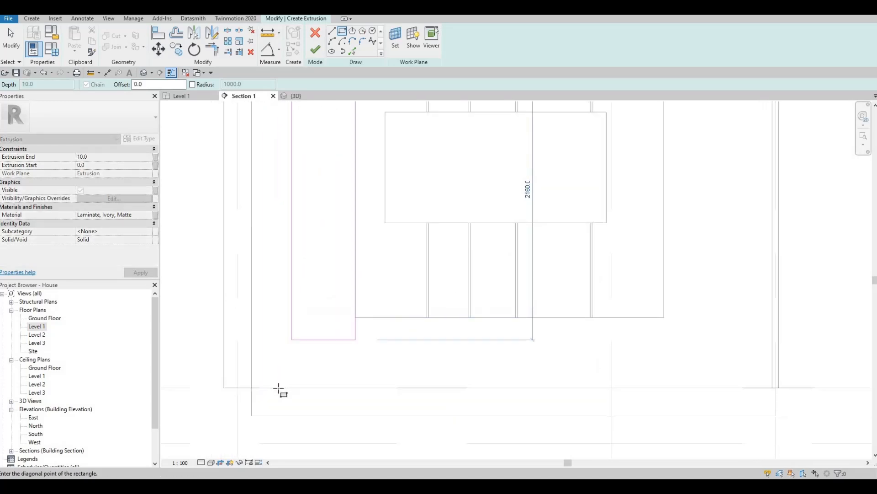
pyautogui.click(277, 387)
pyautogui.moveTo(331, 188); pyautogui.dragTo(354, 250, button='middle')
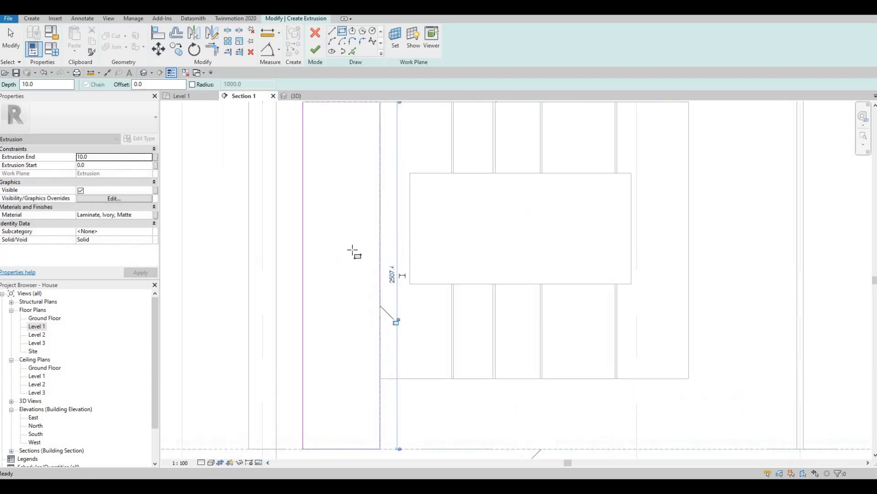
# Stretch the rectangle up to the partition's top edge, making it 2800 mm tall, and extend its outer side to the wall.
pyautogui.press('Escape')
pyautogui.scroll(-2, 348, 167)
pyautogui.moveTo(348, 167); pyautogui.dragTo(358, 248, button='middle')
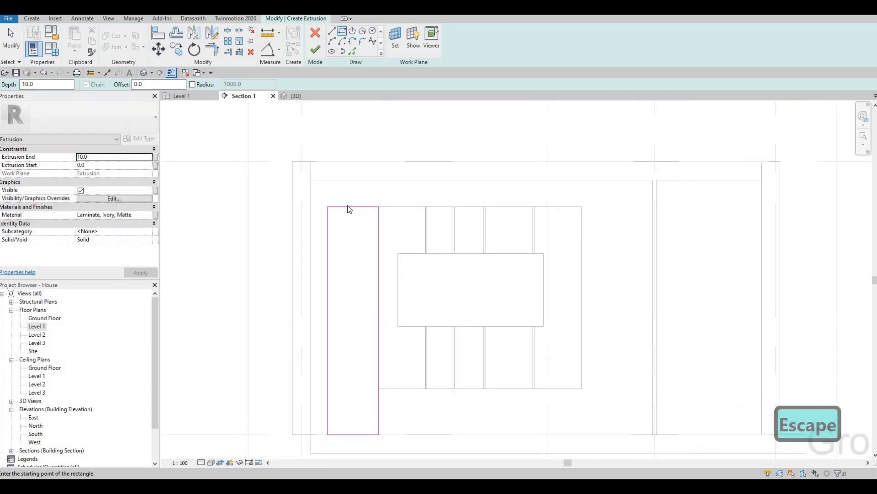
pyautogui.press('Escape')
pyautogui.press('Escape')
pyautogui.moveTo(349, 207)
pyautogui.mouseDown()
pyautogui.moveTo(348, 178)
pyautogui.moveTo(311, 201)
pyautogui.mouseUp()
pyautogui.click(327, 199)
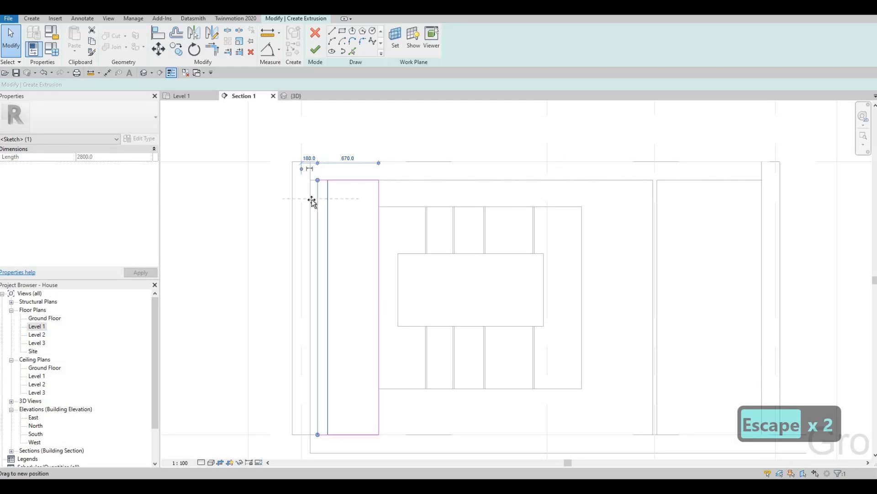
pyautogui.press('Escape')
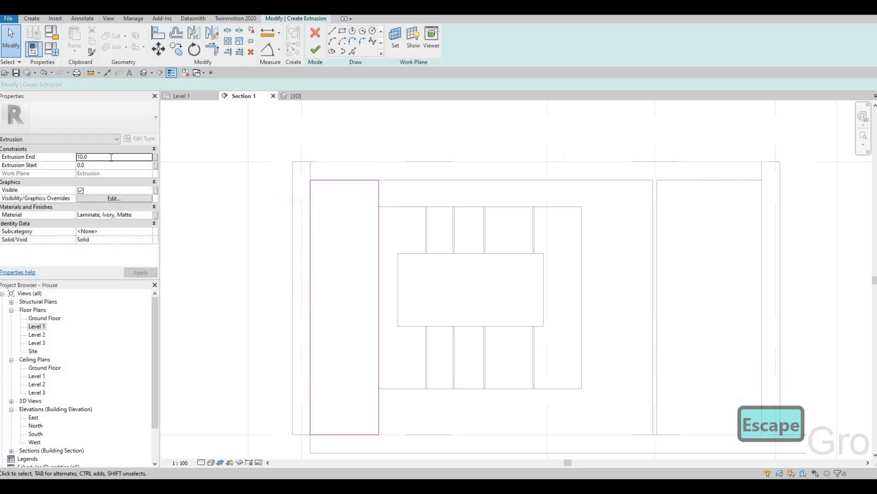
# Set the side panel's extrusion end to 50 mm and finish the extrusion.
pyautogui.click(111, 157)
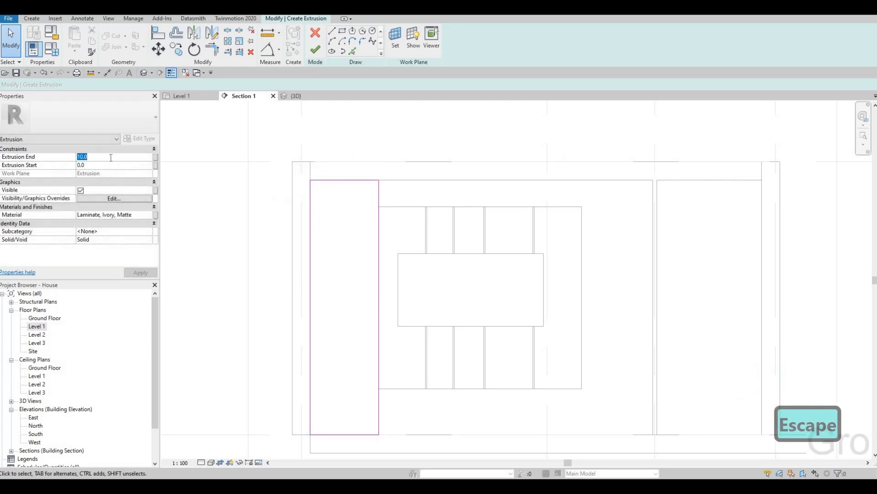
pyautogui.write('5')
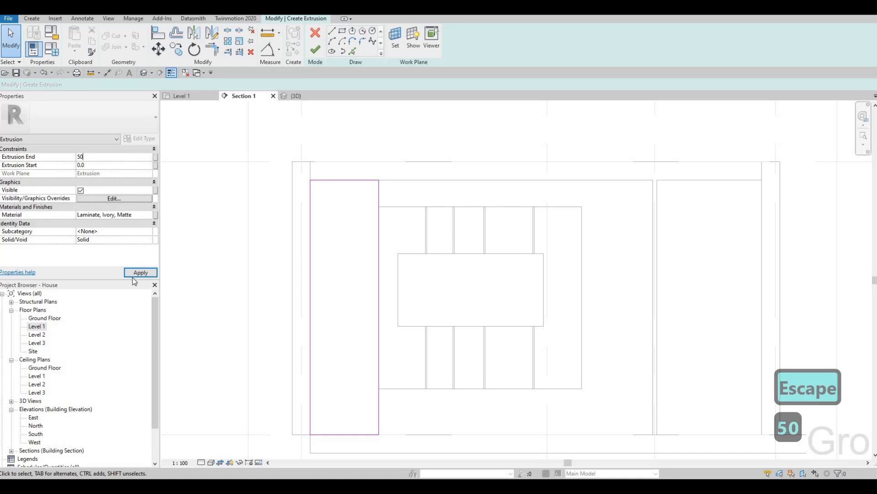
pyautogui.write('0')
pyautogui.click(133, 276)
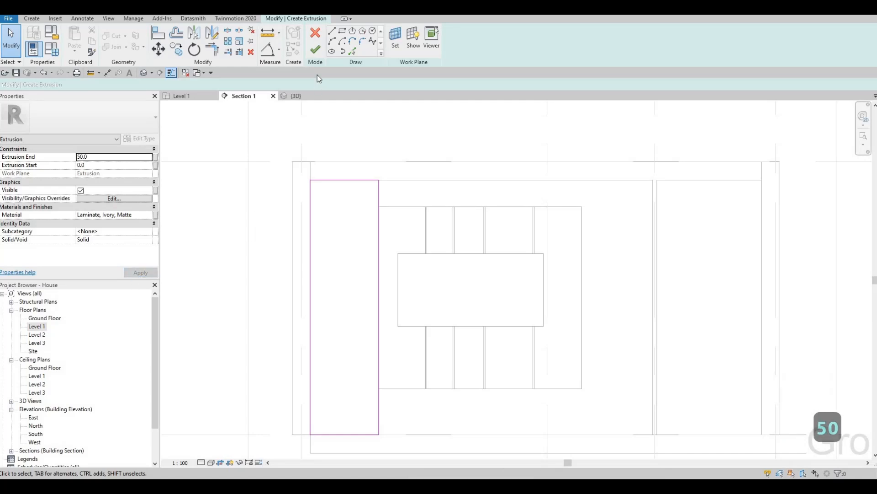
pyautogui.click(315, 51)
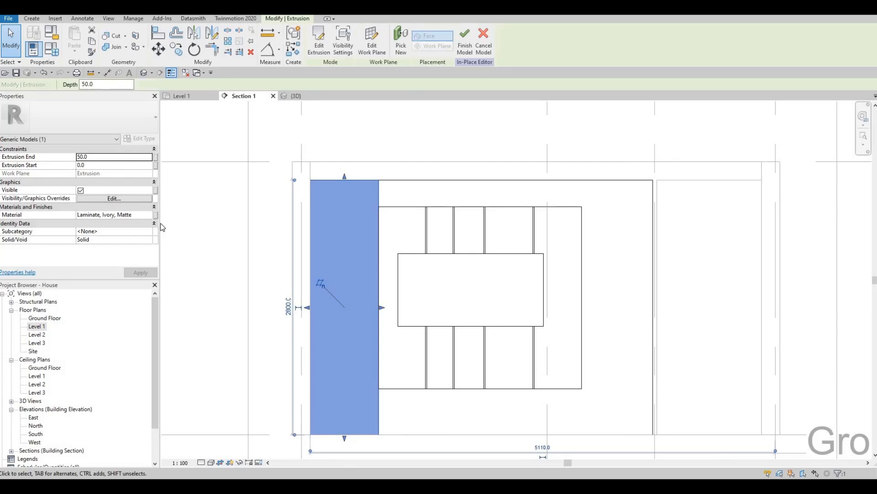
# Add Glulam 32h from the AEC wood materials to the project and assign it to the side panel.
pyautogui.click(149, 216)
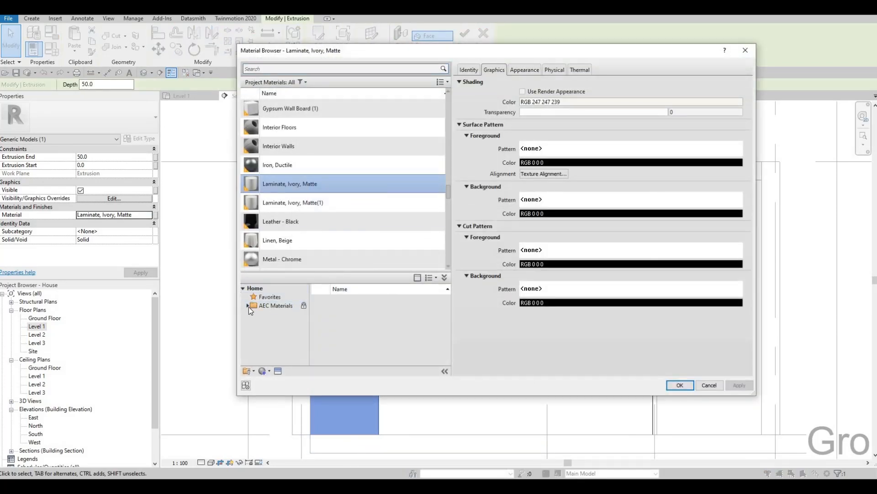
pyautogui.scroll(-5, 266, 348)
pyautogui.click(274, 358)
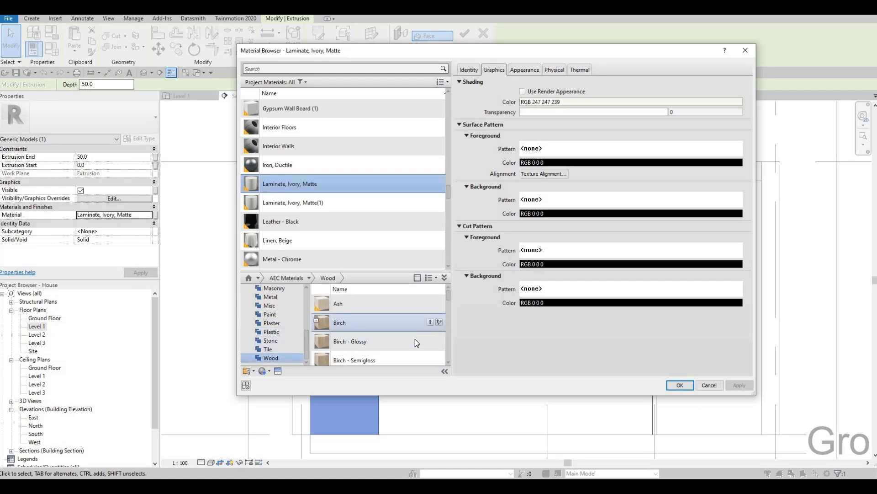
pyautogui.scroll(-5, 415, 339)
pyautogui.click(430, 316)
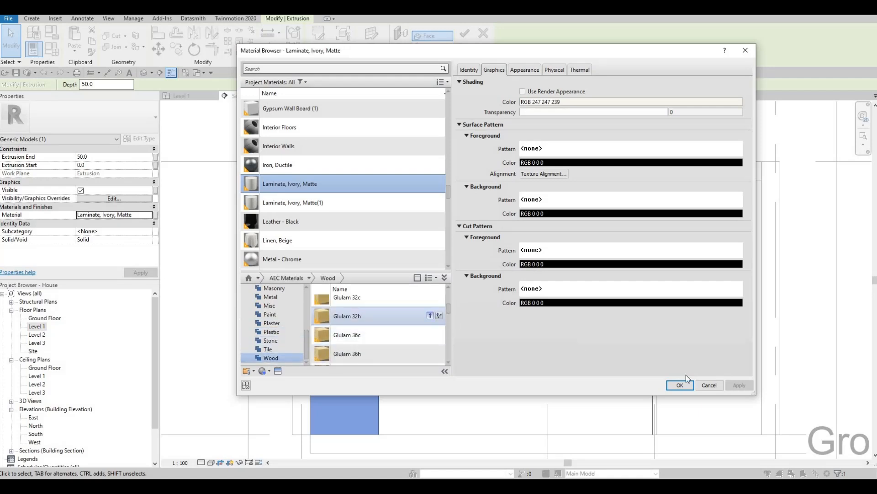
pyautogui.click(679, 385)
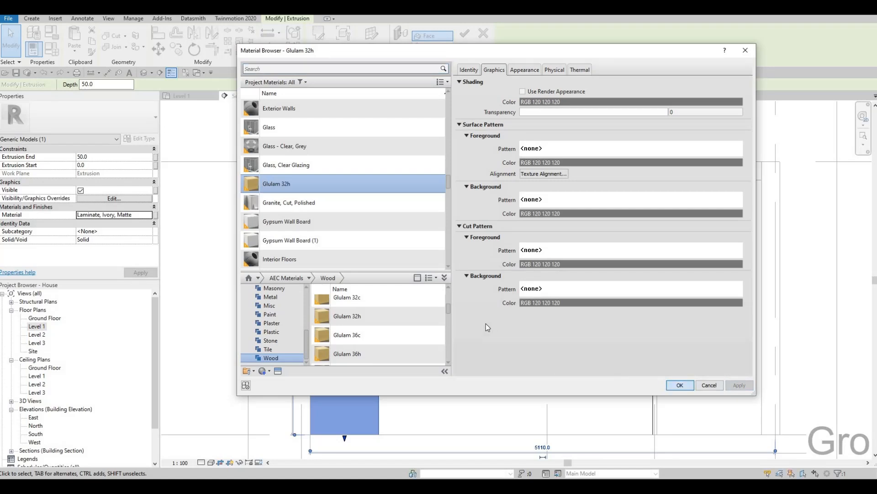
pyautogui.press('Escape')
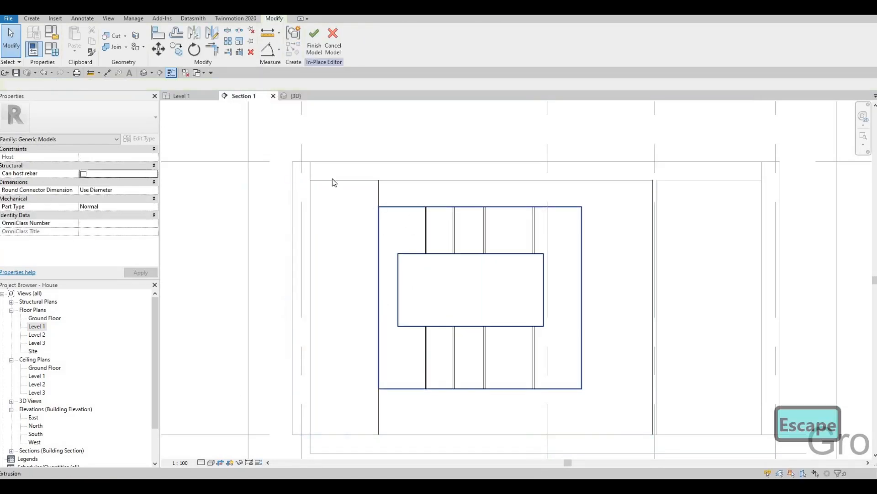
# Start a void extrusion on a picked plane and set its extrusion end to 10 mm.
pyautogui.click(31, 18)
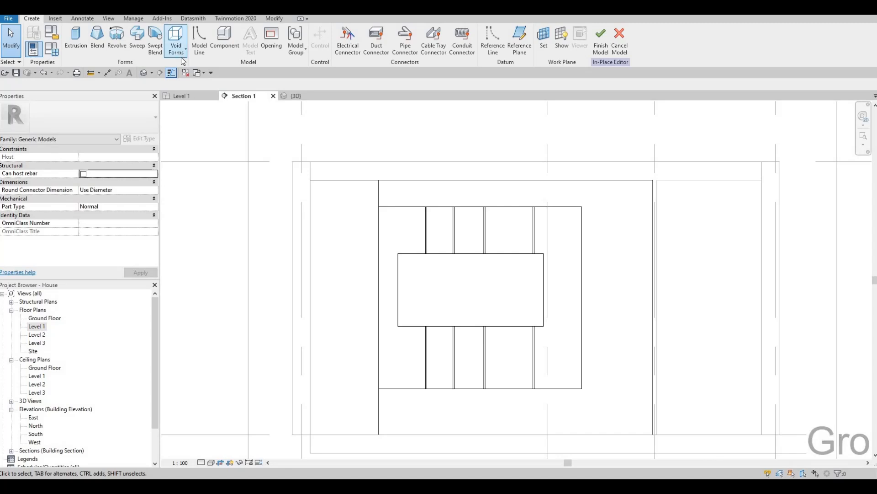
pyautogui.click(183, 54)
pyautogui.click(195, 64)
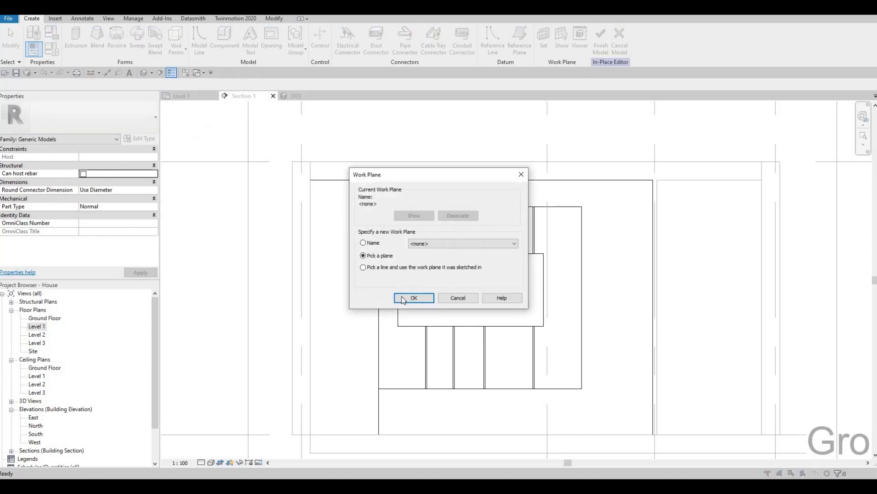
pyautogui.click(360, 296)
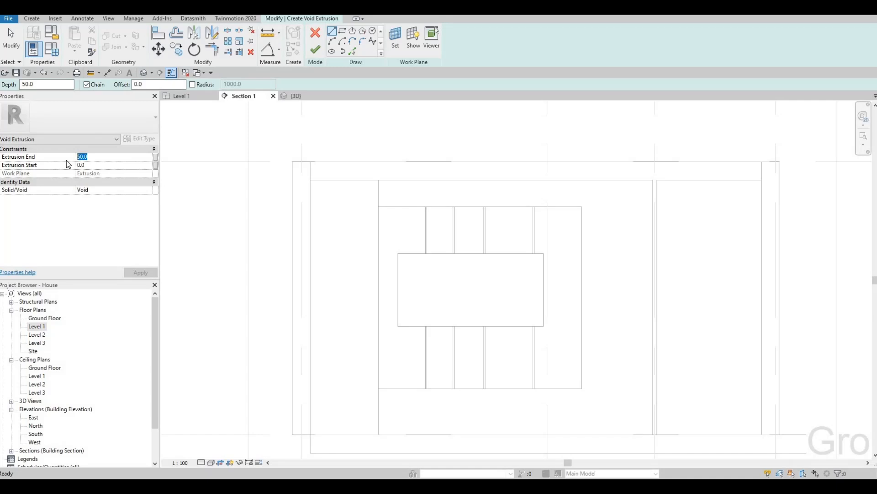
pyautogui.write('10')
pyautogui.press('Return')
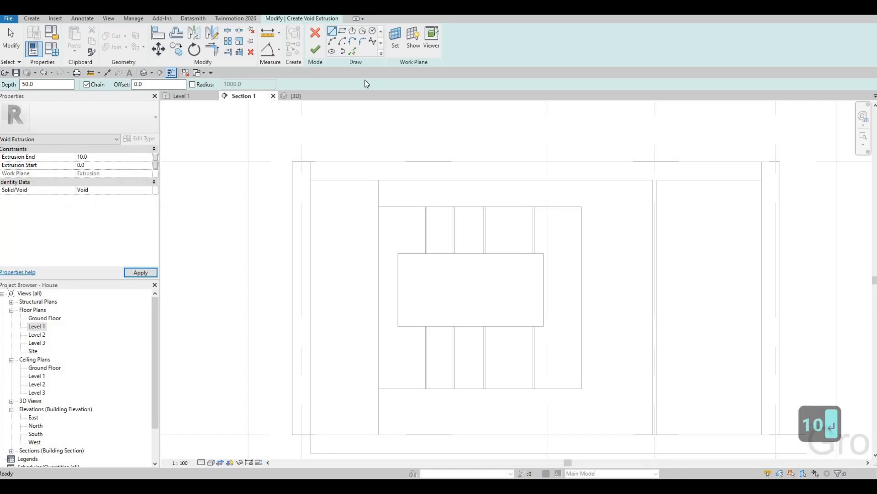
# Sketch a thin vertical strip 2800 mm tall on the side panel, from its top edge down to Level 1.
pyautogui.click(355, 180)
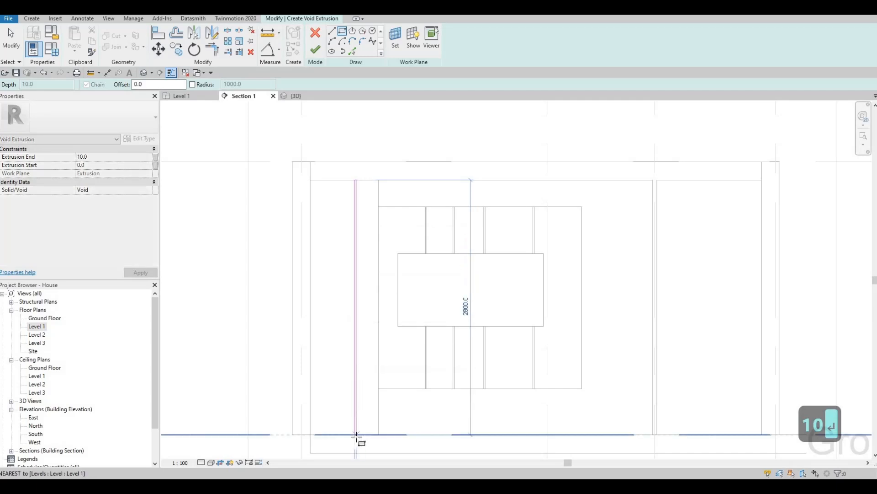
pyautogui.scroll(2, 357, 437)
pyautogui.press('Escape')
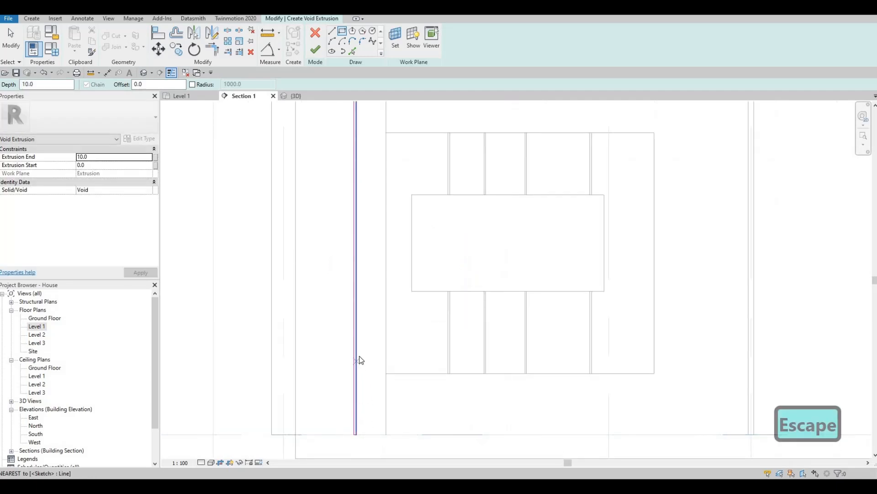
pyautogui.press('Escape')
# Copy the thin strip twice toward the framed panel at spacings of about 80 mm and finish the void extrusion.
pyautogui.press('Tab')
pyautogui.click(356, 324)
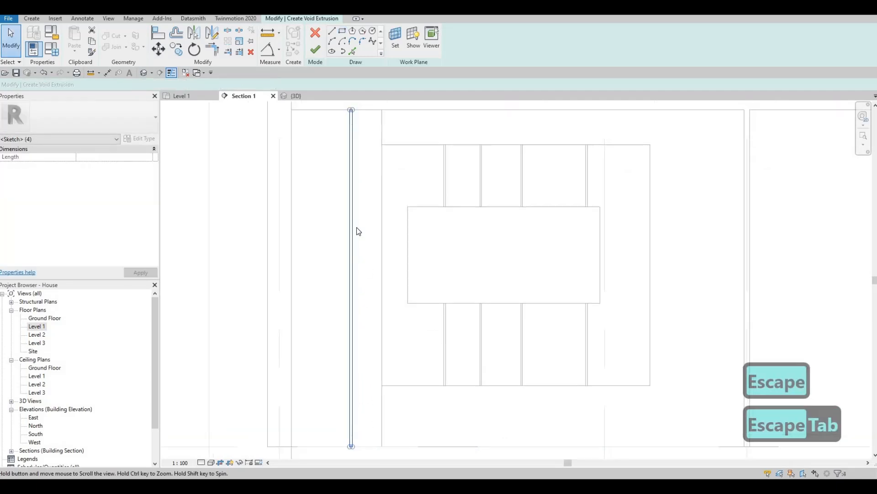
pyautogui.press('c')
pyautogui.press('o')
pyautogui.scroll(2, 337, 196)
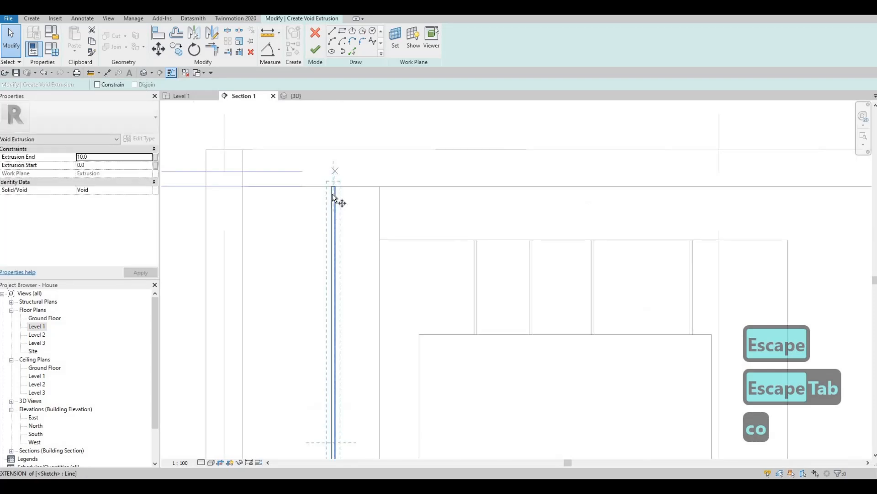
pyautogui.click(357, 194)
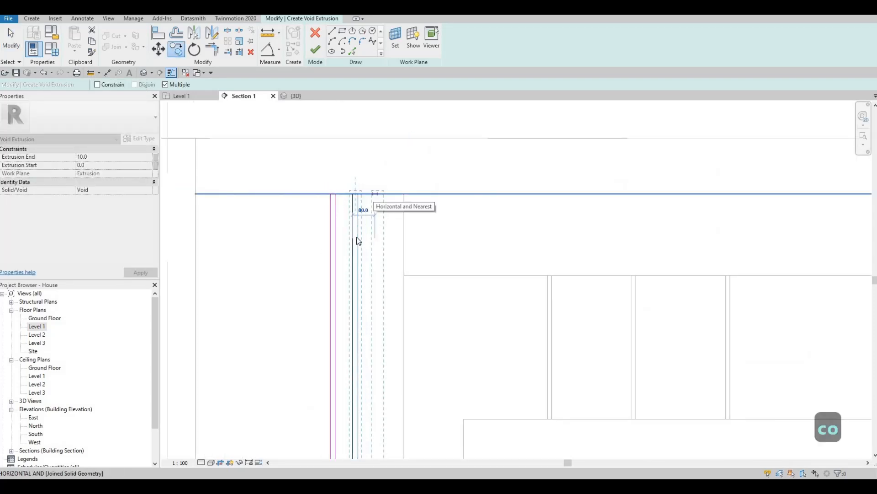
pyautogui.press('Escape')
pyautogui.scroll(-3, 348, 216)
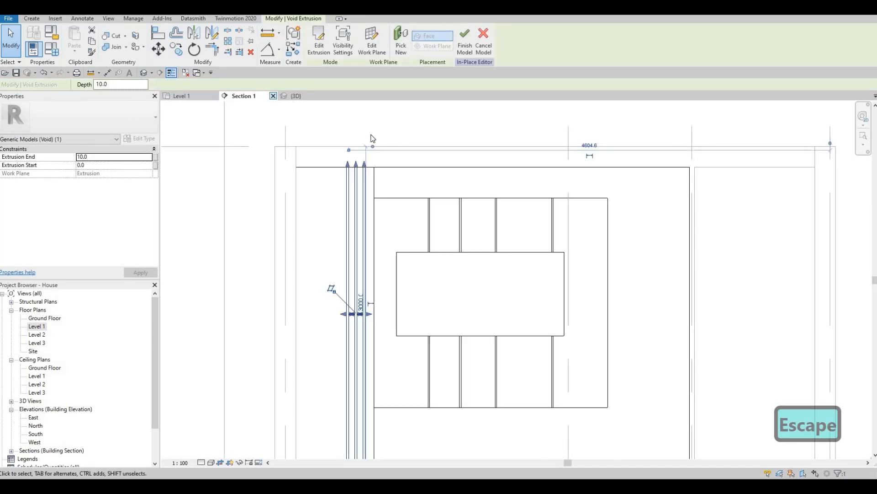
# Examine the side panel's grooves and the framed panel from several angles in the 3D view.
pyautogui.click(297, 96)
pyautogui.keyDown('shift'); pyautogui.moveTo(476, 207); pyautogui.dragTo(368, 307, button='middle'); pyautogui.keyUp('shift')
pyautogui.click(595, 263)
pyautogui.press('Escape')
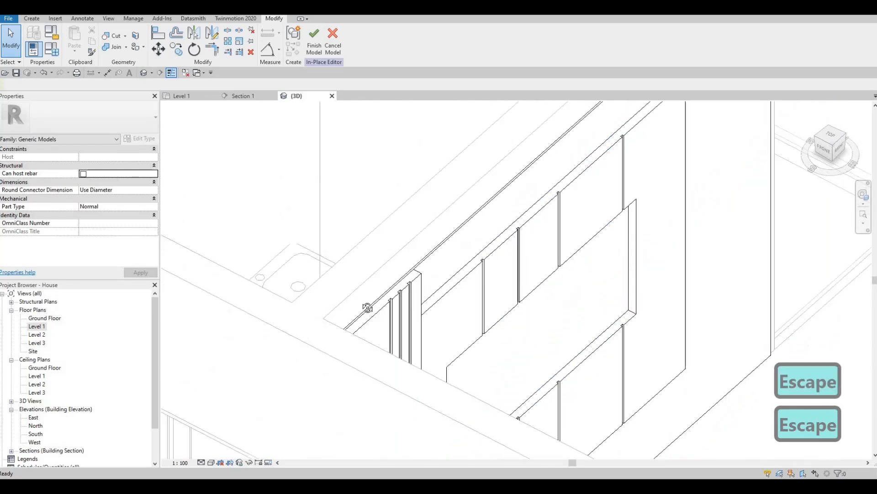
pyautogui.scroll(-3, 457, 265)
pyautogui.keyDown('shift'); pyautogui.moveTo(464, 253); pyautogui.dragTo(475, 235, button='middle'); pyautogui.keyUp('shift')
pyautogui.scroll(-1, 435, 279)
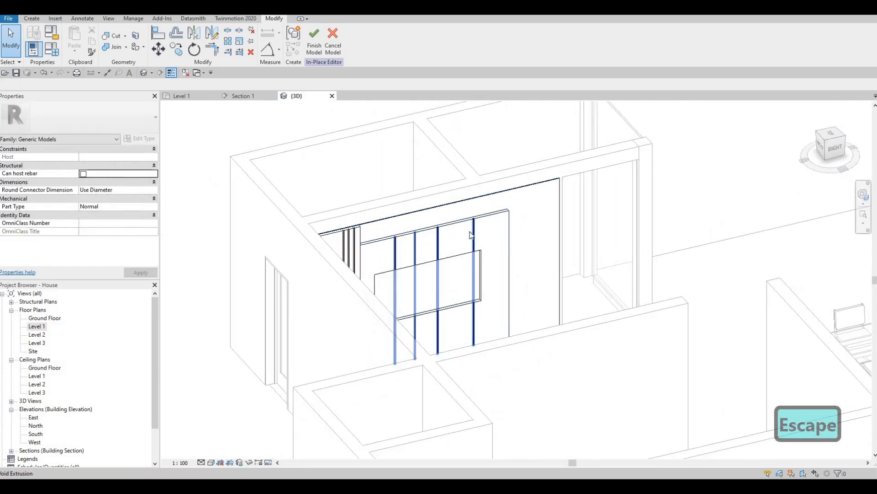
pyautogui.keyDown('shift'); pyautogui.moveTo(415, 237); pyautogui.dragTo(114, 224, button='middle'); pyautogui.keyUp('shift')
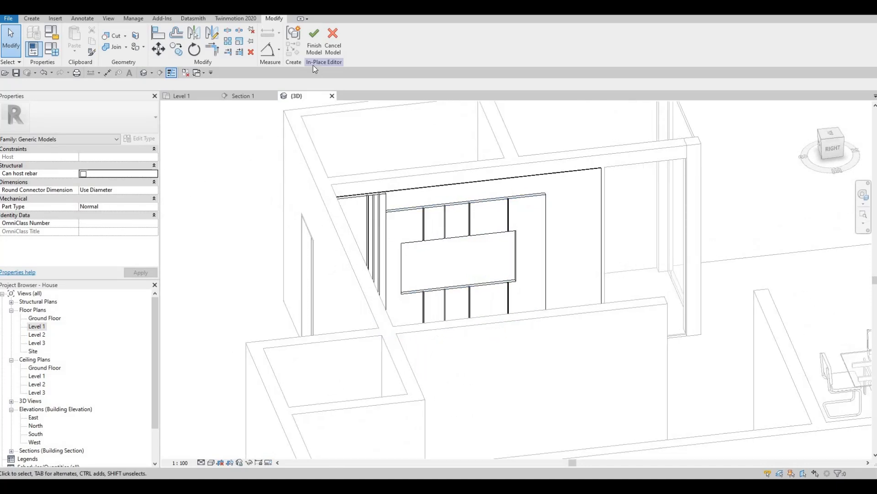
# Start a solid extrusion in Section 1 on a plane picked from the partition's back panel.
pyautogui.click(242, 96)
pyautogui.press('Escape')
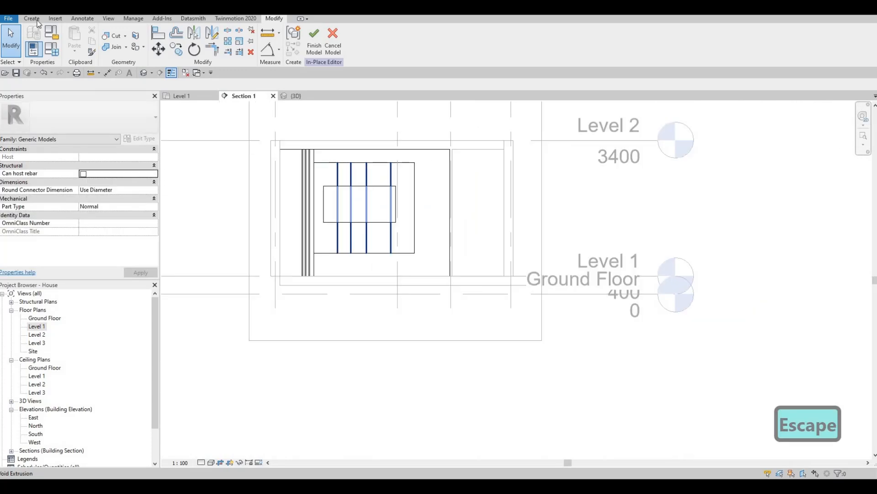
pyautogui.click(37, 21)
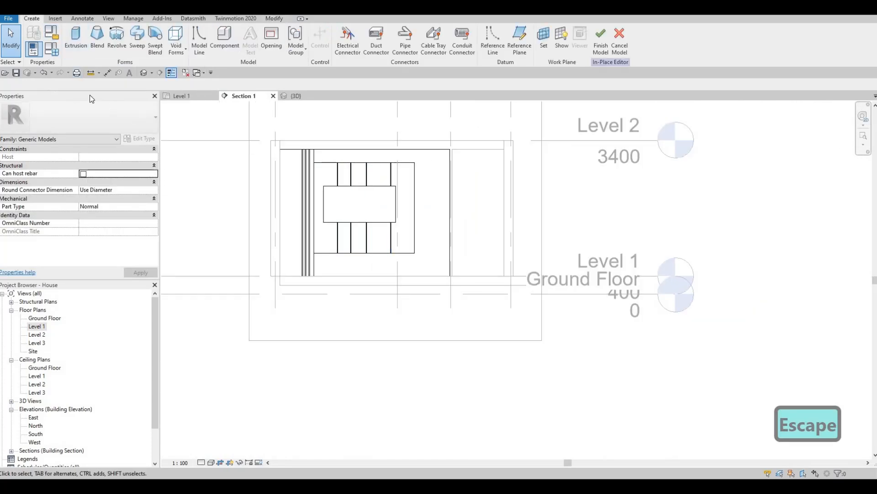
pyautogui.click(76, 38)
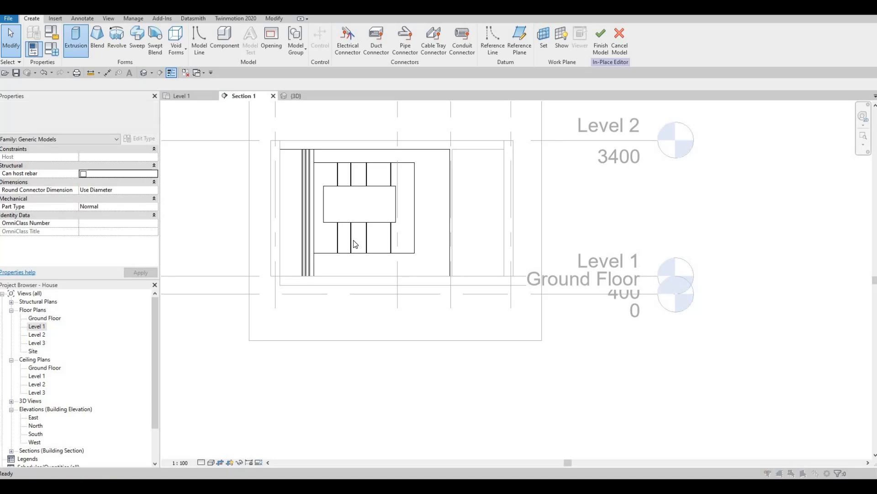
pyautogui.press('Return')
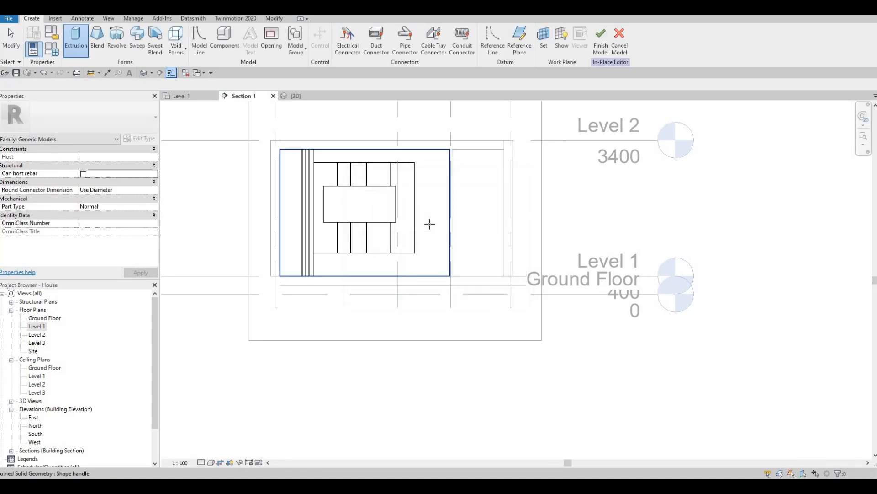
pyautogui.click(283, 169)
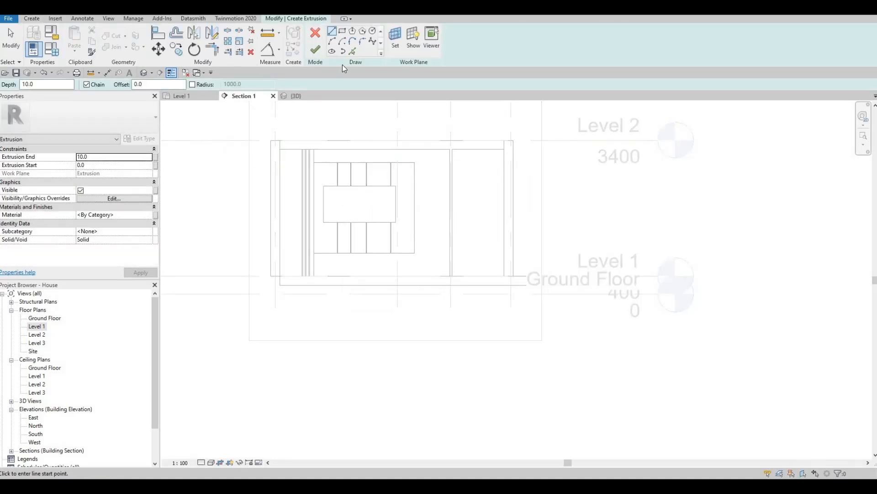
# Sketch a rectangle along the edges of the framed panel's central opening and a second one offset 15 mm inside it.
pyautogui.click(343, 32)
pyautogui.scroll(5, 310, 162)
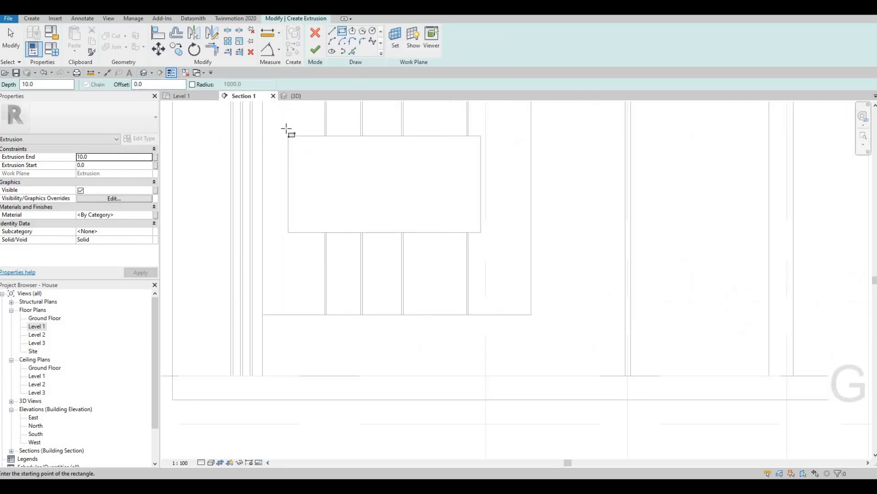
pyautogui.click(287, 133)
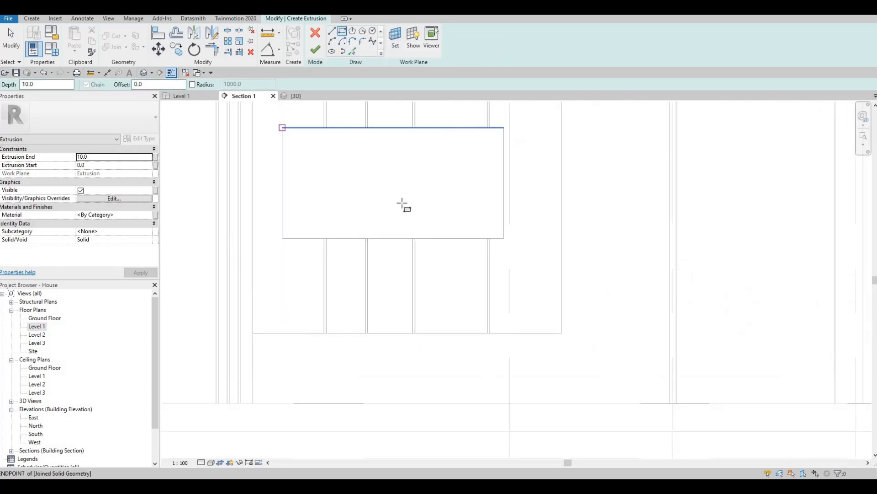
pyautogui.click(504, 238)
pyautogui.press('Escape')
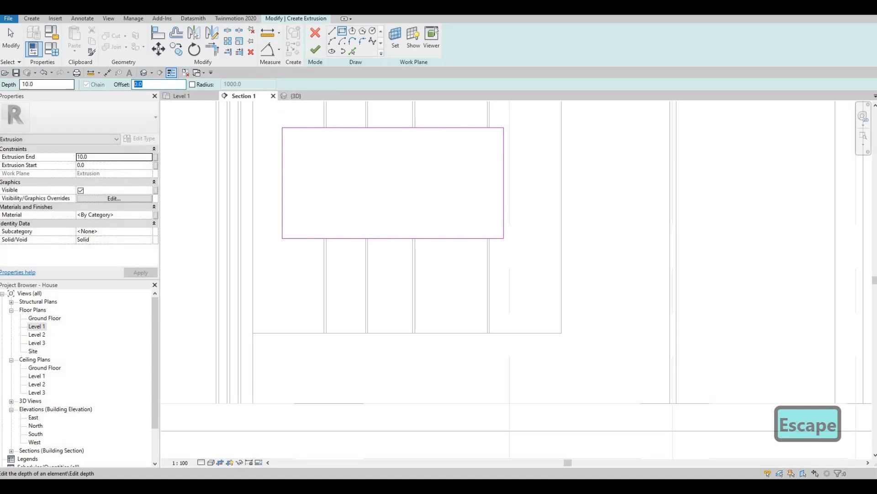
pyautogui.write('15')
pyautogui.click(282, 129)
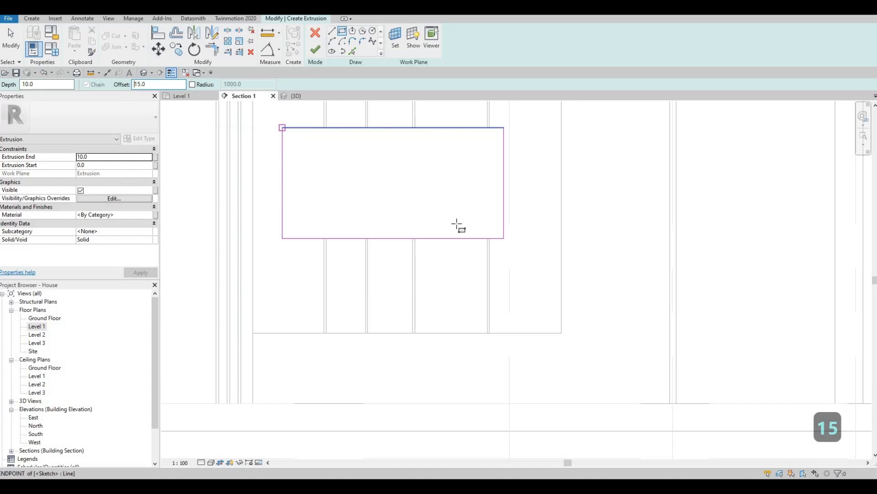
pyautogui.click(504, 237)
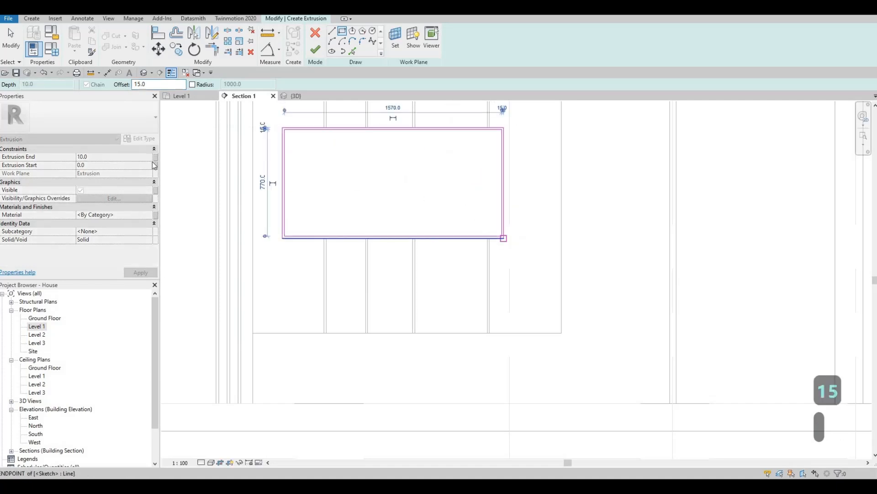
pyautogui.press('Escape')
# Set the extrusion end to 50 mm and assign the Glulam 32h material.
pyautogui.doubleClick(116, 159)
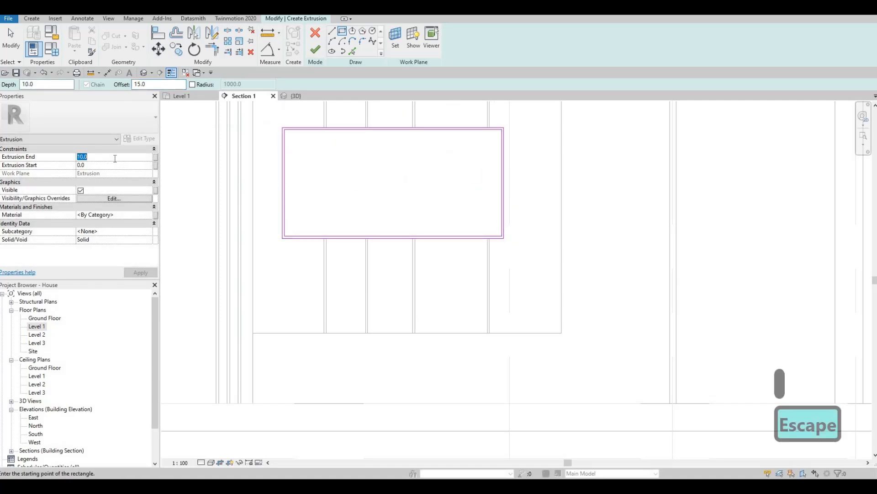
pyautogui.write('50')
pyautogui.press('Return')
pyautogui.scroll(-3, 411, 235)
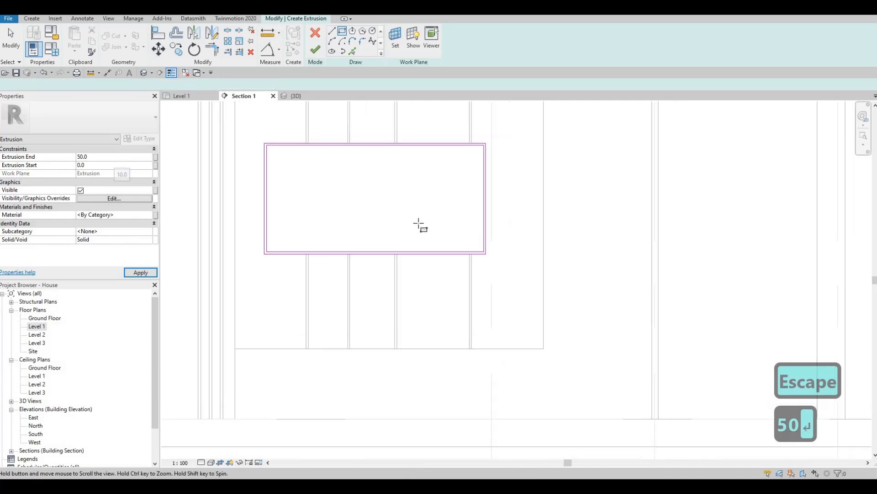
pyautogui.click(147, 214)
pyautogui.click(149, 215)
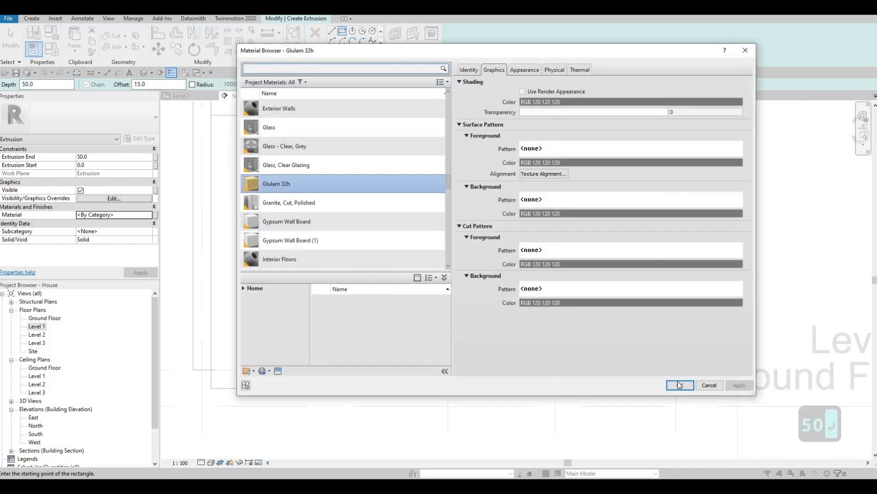
pyautogui.press('Return')
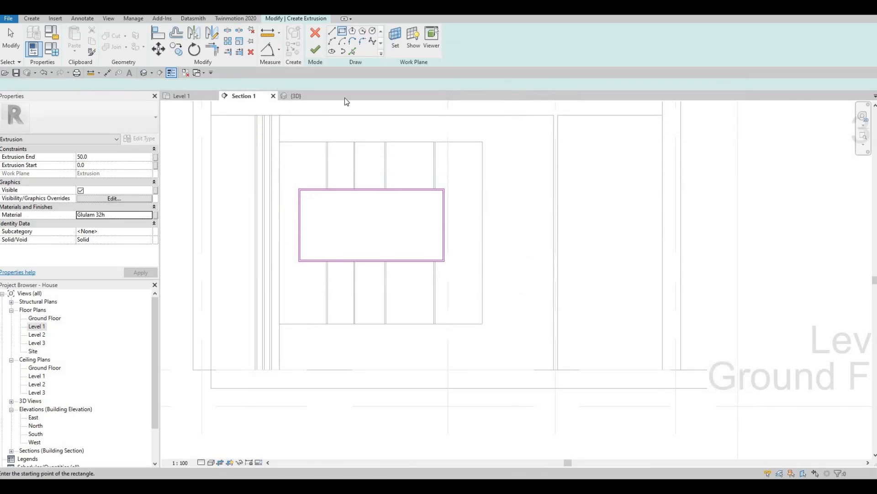
# Sketch a tall rectangle between the framed panel and the back panel's far edge, from the top edge down to Level 1.
pyautogui.click(484, 116)
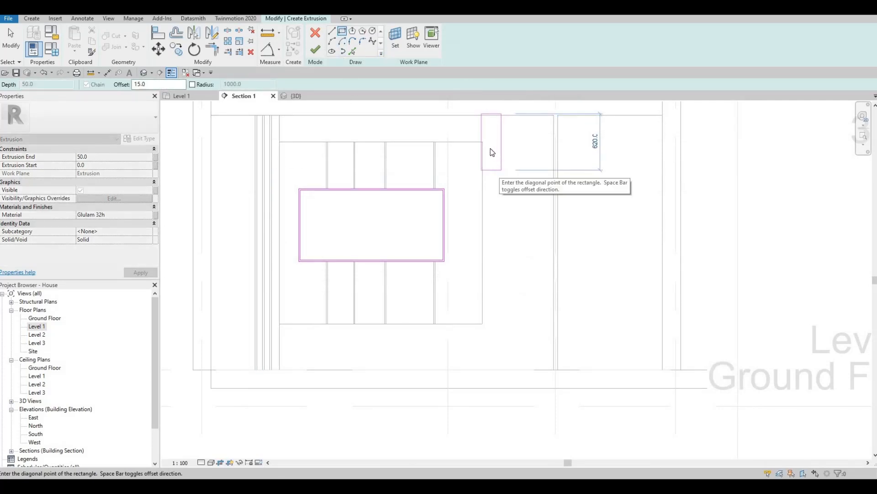
pyautogui.press('Escape')
pyautogui.click(553, 116)
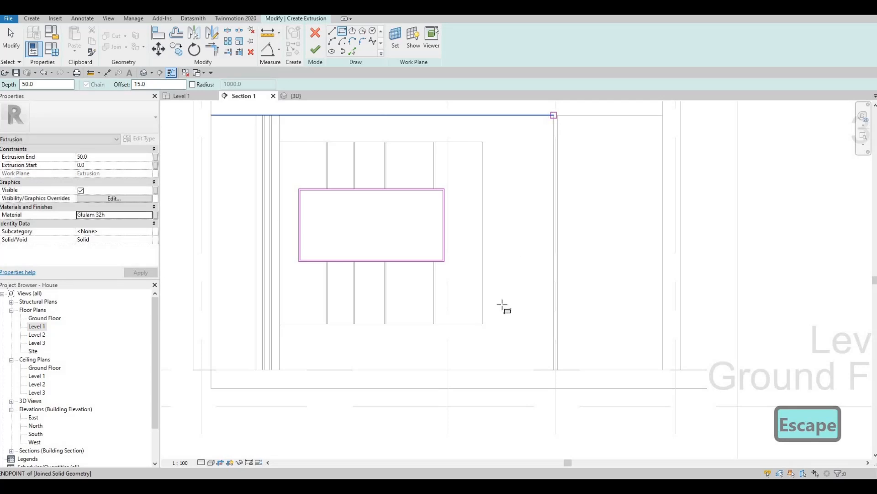
pyautogui.click(493, 365)
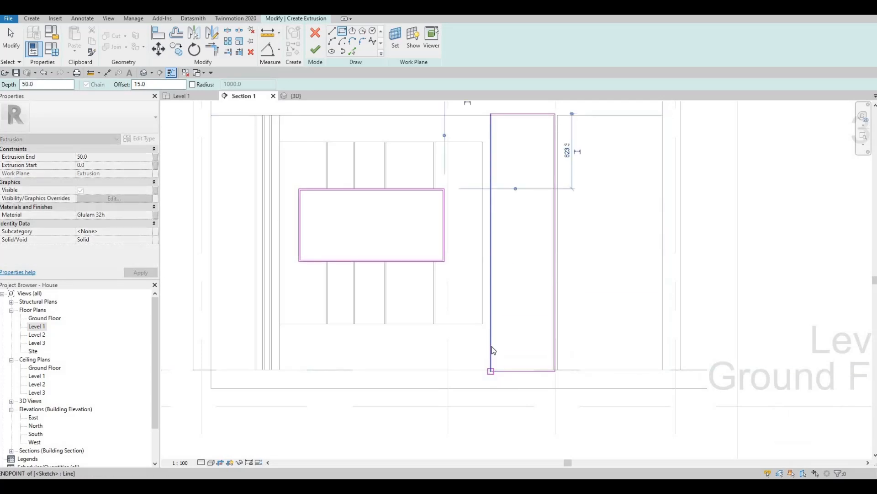
pyautogui.press('Escape')
pyautogui.press('Escape')
# Align the tall rectangle's inner vertical side with the adjacent edge of the framed panel.
pyautogui.press('a')
pyautogui.press('l')
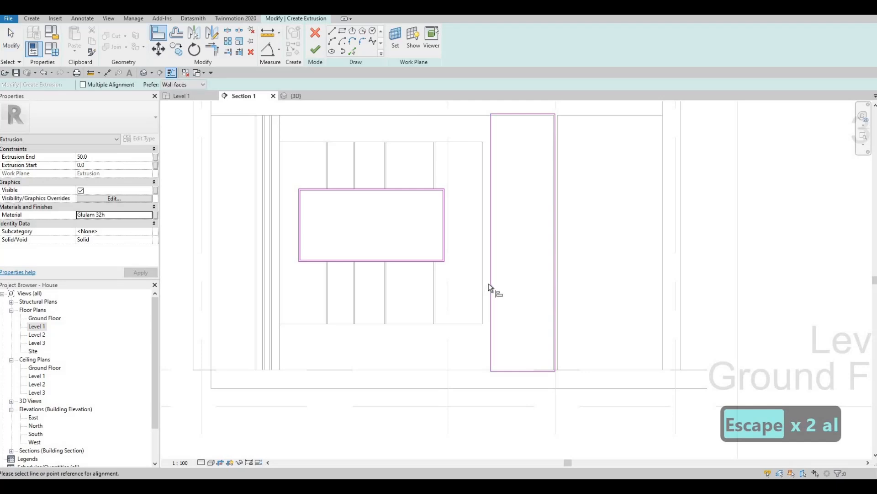
pyautogui.click(485, 283)
pyautogui.click(490, 280)
pyautogui.press('Escape')
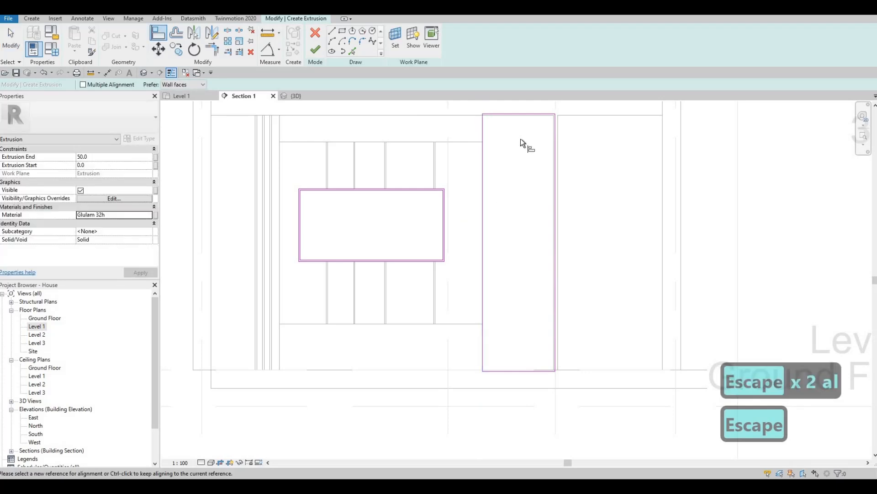
# Align the tall rectangle's upper, outer and lower sides with the matching edges of the back panel.
pyautogui.press('a')
pyautogui.press('l')
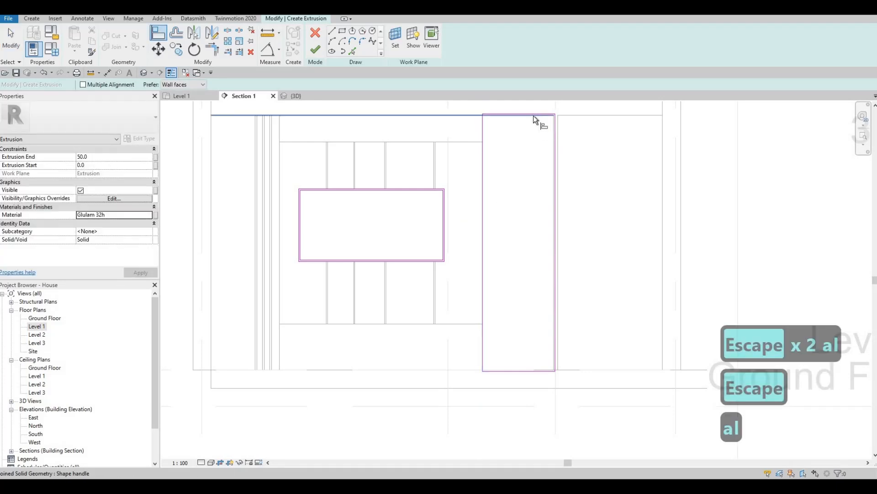
pyautogui.click(532, 116)
pyautogui.click(534, 114)
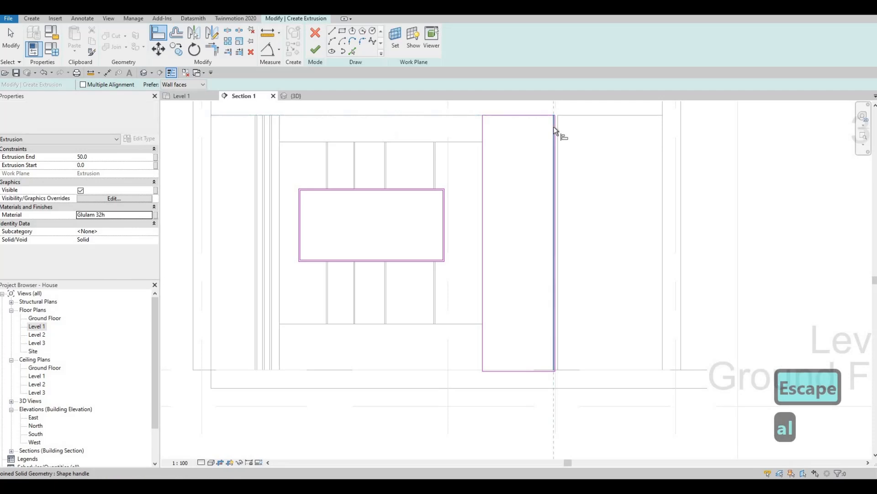
pyautogui.click(554, 127)
pyautogui.click(556, 129)
pyautogui.press('Escape')
pyautogui.click(504, 368)
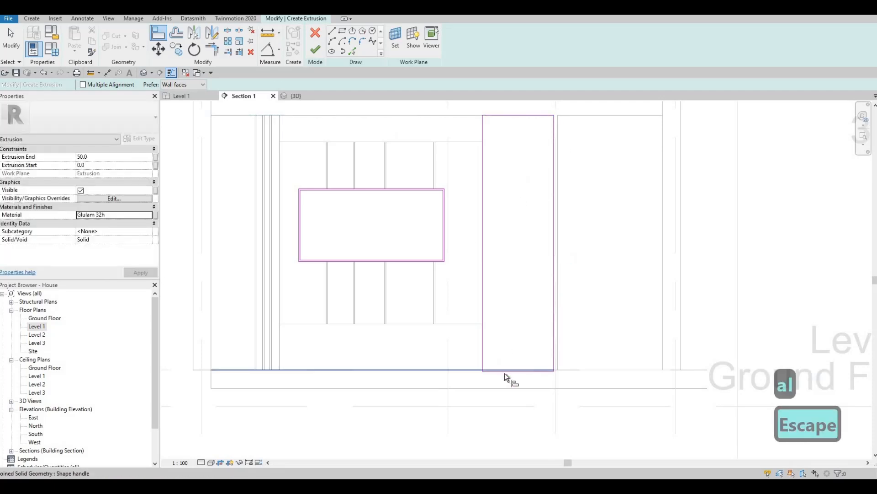
pyautogui.click(504, 371)
pyautogui.press('Escape')
# Sketch a low rectangle about 236 mm high along Level 1, from the grooved side panel to the tall rectangle.
pyautogui.moveTo(347, 136); pyautogui.dragTo(388, 76, button='middle')
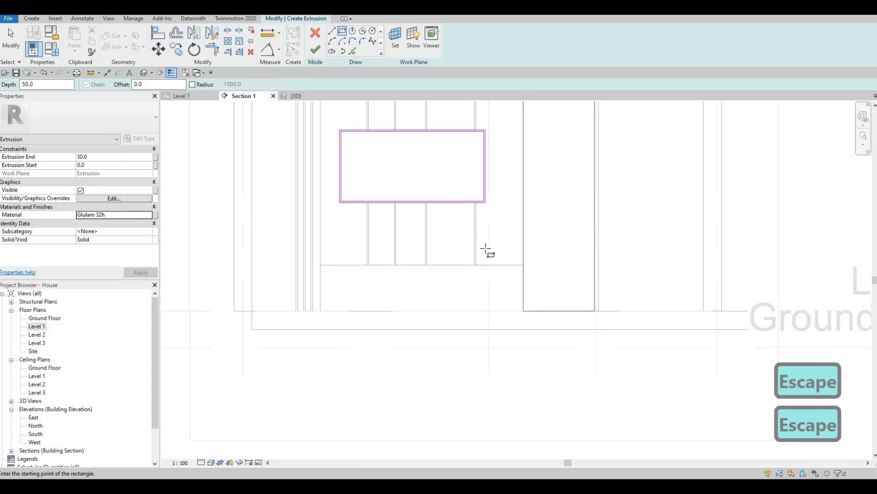
pyautogui.click(320, 290)
pyautogui.click(523, 311)
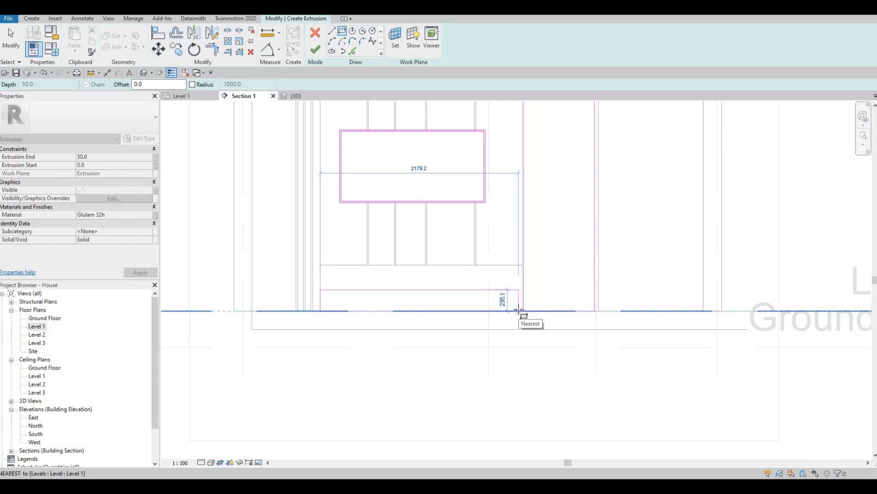
pyautogui.click(523, 311)
pyautogui.scroll(3, 519, 309)
pyautogui.press('Escape')
pyautogui.press('Escape')
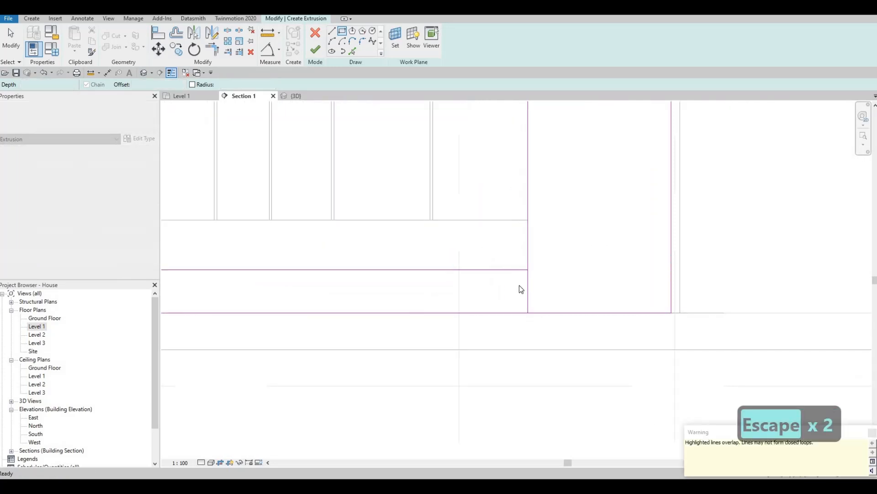
pyautogui.press('Escape')
# Trim the tall rectangle's side to the low rectangle's upper line and delete the leftover segment between them to form an L-shaped outline.
pyautogui.press('t')
pyautogui.press('r')
pyautogui.click(527, 256)
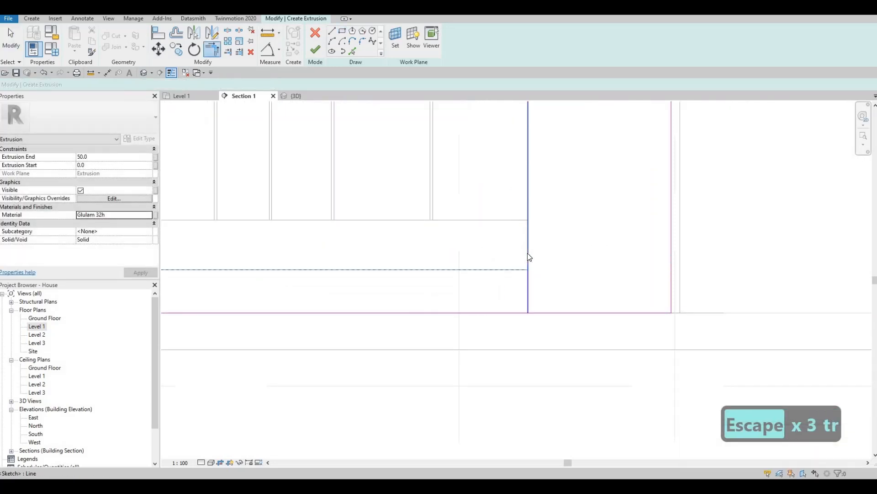
pyautogui.click(529, 258)
pyautogui.press('Escape')
pyautogui.click(537, 282)
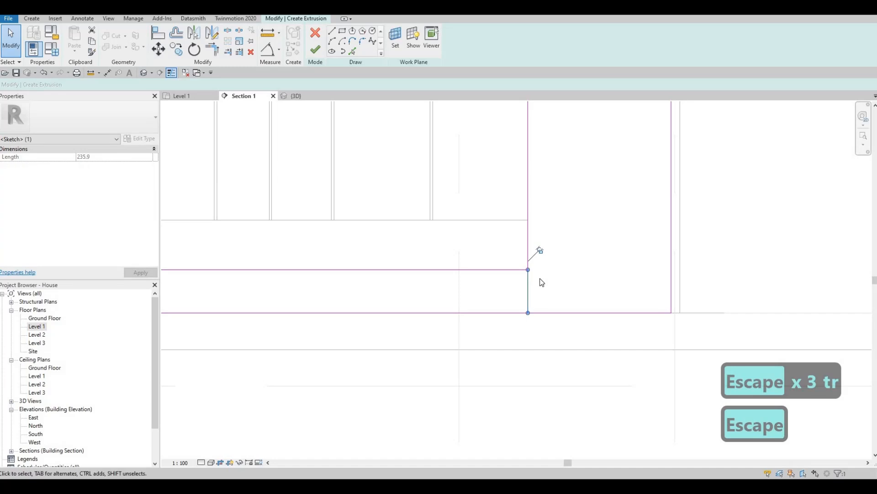
pyautogui.scroll(-3, 526, 263)
pyautogui.press('Delete')
pyautogui.scroll(3, 466, 268)
pyautogui.press('Escape')
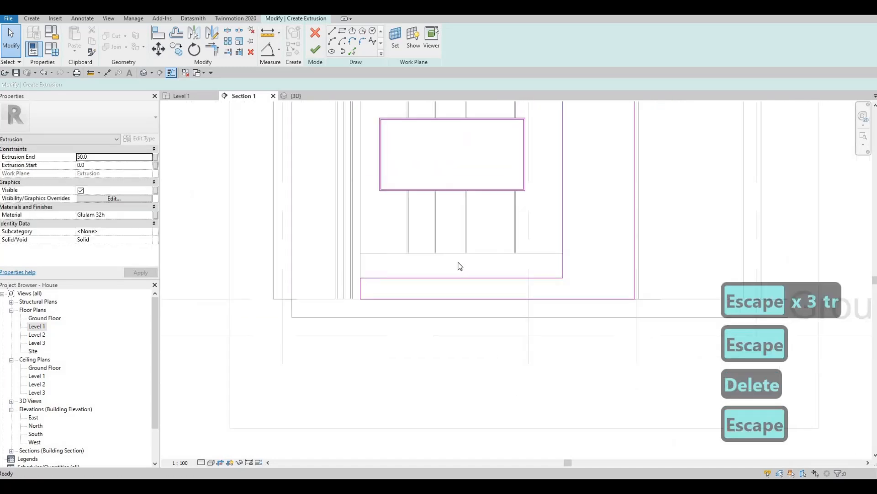
# Sketch a rectangle offset 25 mm inward within the tall part of the L-shaped outline.
pyautogui.moveTo(526, 260); pyautogui.dragTo(534, 253, button='middle')
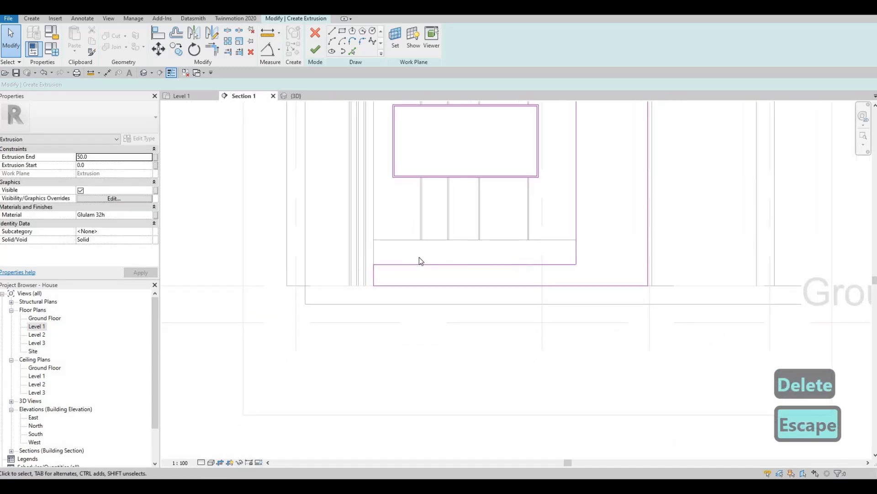
pyautogui.middleClick(432, 261)
pyautogui.scroll(-4, 460, 293)
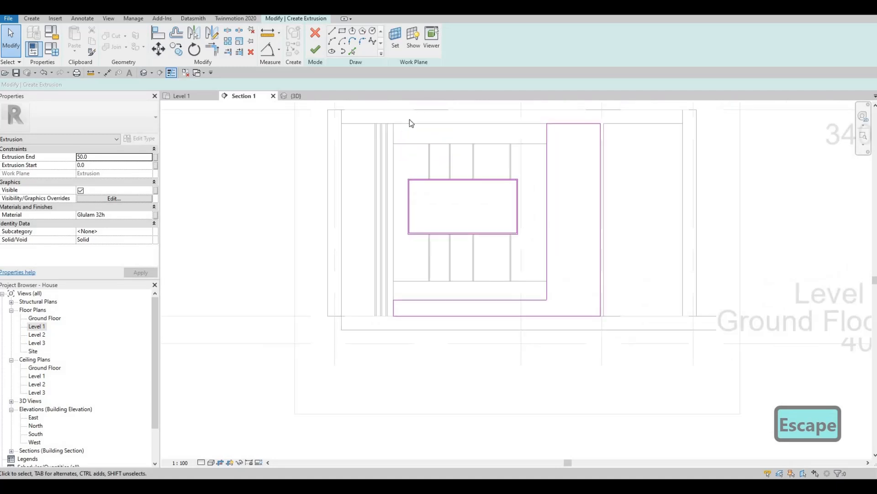
pyautogui.click(342, 32)
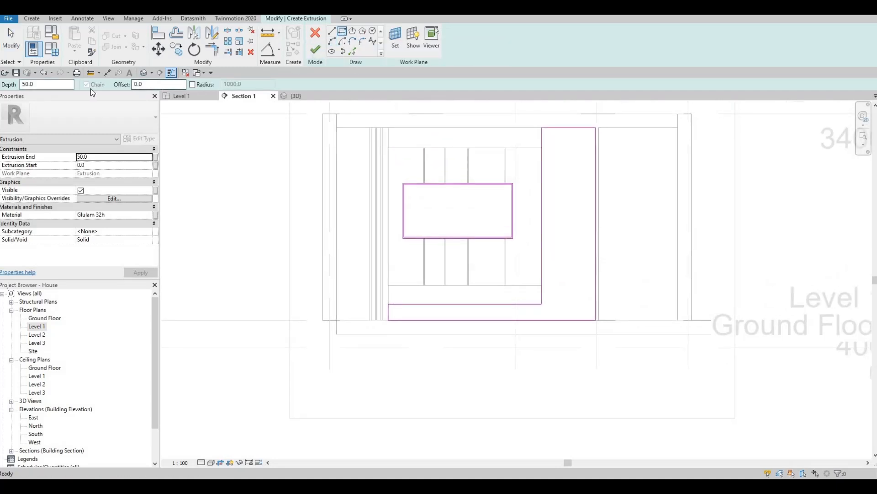
pyautogui.moveTo(154, 85); pyautogui.dragTo(90, 89)
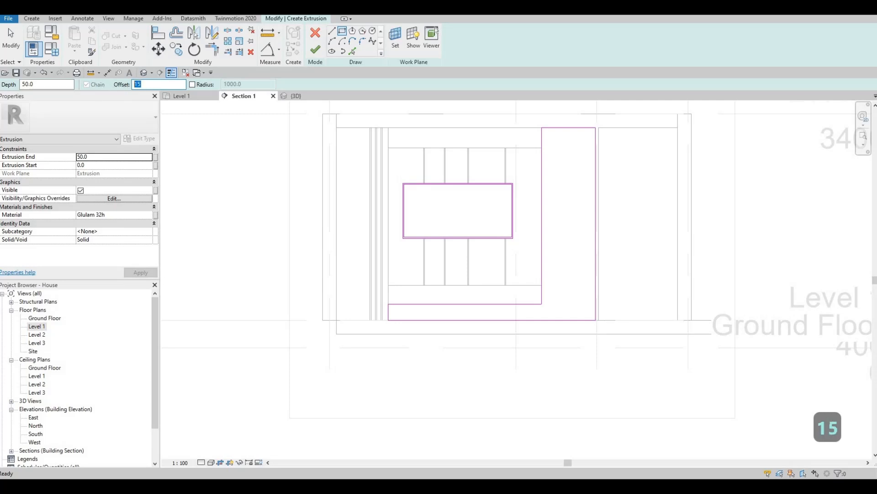
pyautogui.write('2')
pyautogui.click(596, 129)
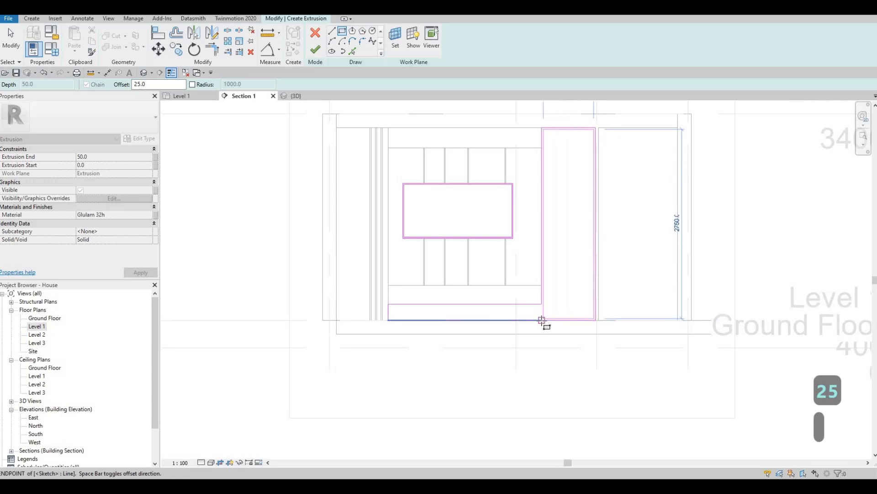
pyautogui.press('Escape')
# Sketch a second rectangle with the 25 mm inward offset inside the low part of the L-shaped outline.
pyautogui.click(390, 306)
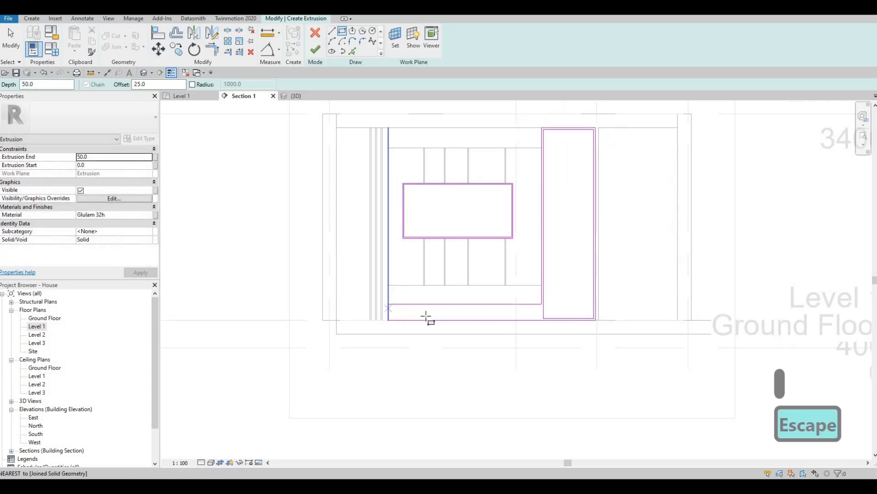
pyautogui.scroll(5, 544, 316)
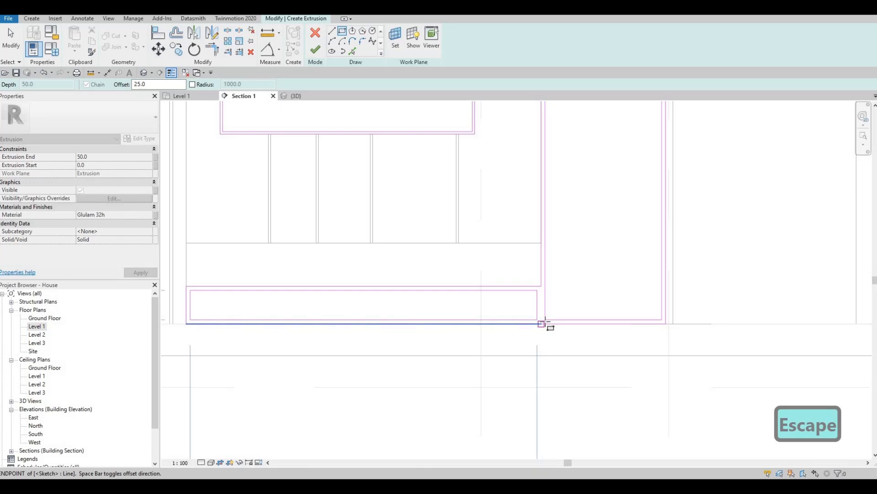
pyautogui.click(544, 322)
pyautogui.press('Escape')
pyautogui.press('Escape')
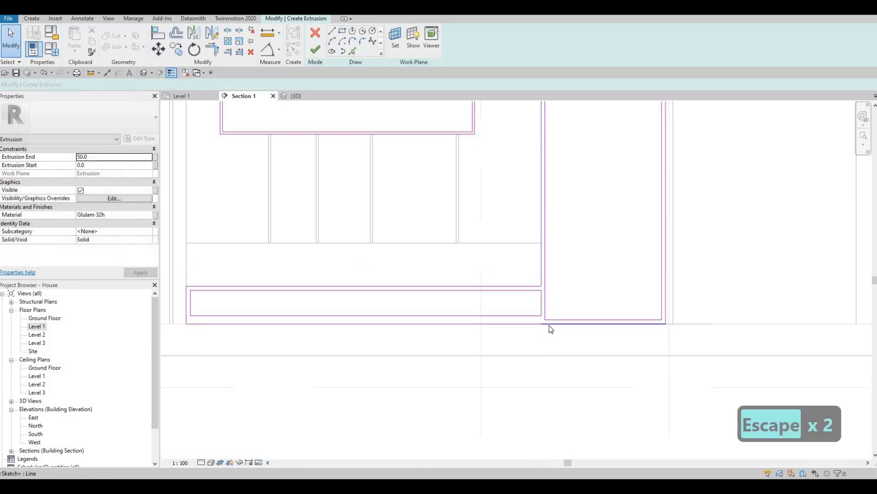
# Align the low inner rectangle's lower line with the tall inner rectangle's lower line and finish the extrusion.
pyautogui.press('a')
pyautogui.press('l')
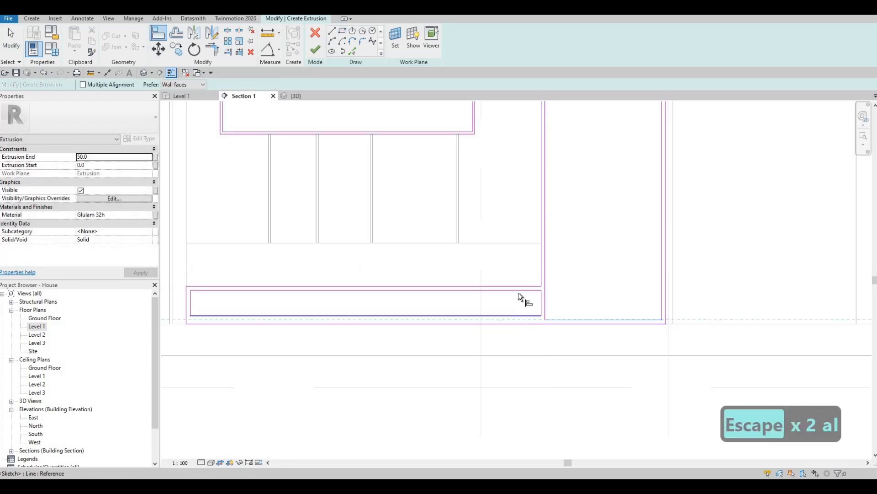
pyautogui.press('Escape')
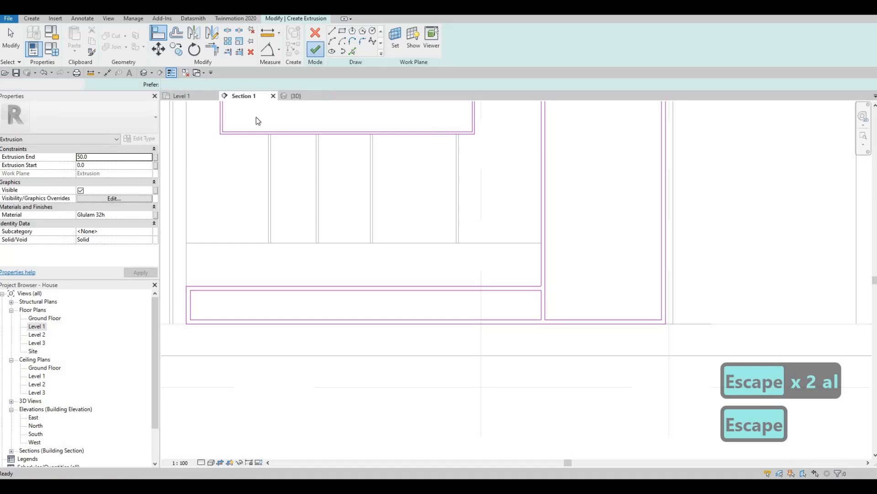
# Show the partition in the 3D view with the Shaded visual style.
pyautogui.click(298, 96)
pyautogui.moveTo(544, 260)
pyautogui.keyDown('shift'); pyautogui.mouseDown(button='middle')
pyautogui.moveTo(562, 266)
pyautogui.moveTo(304, 337)
pyautogui.mouseUp(button='middle'); pyautogui.keyUp('shift')
pyautogui.press('Escape')
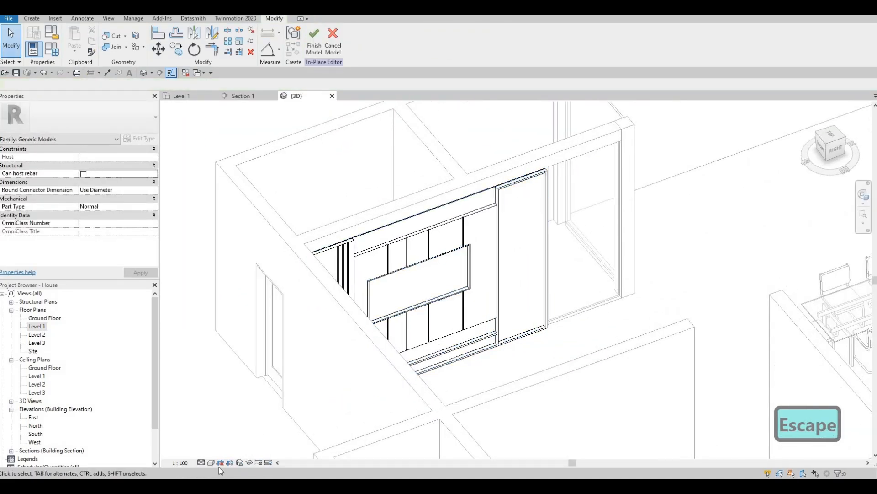
pyautogui.click(211, 462)
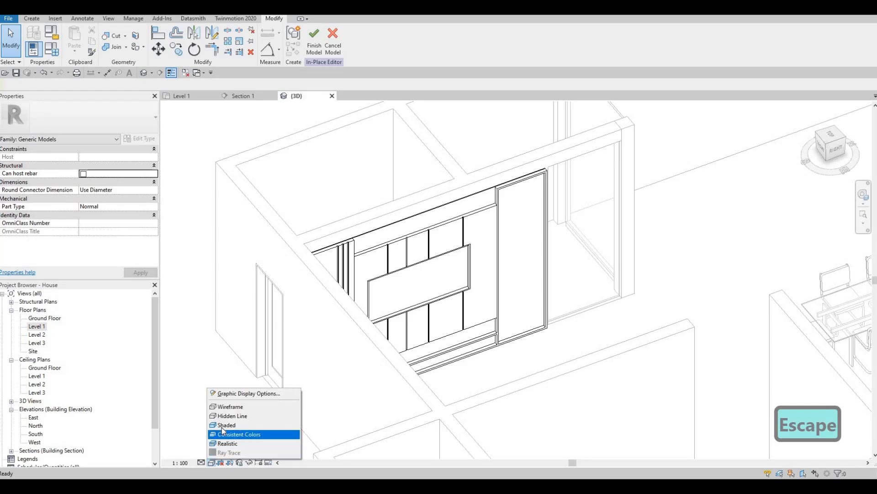
pyautogui.click(228, 425)
pyautogui.press('Escape')
pyautogui.scroll(3, 501, 208)
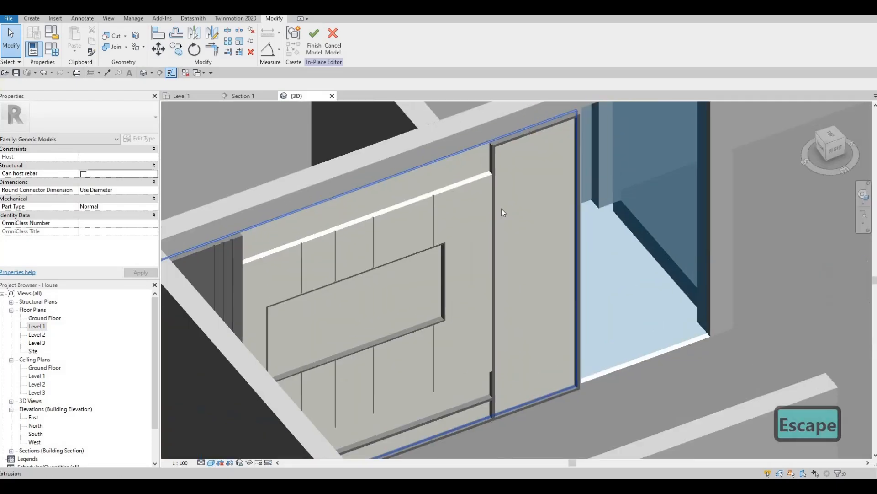
# Set the extrusion end of the grooved Laminate, Ivory, Matte front panel to 100 mm.
pyautogui.keyDown('shift'); pyautogui.moveTo(501, 210); pyautogui.dragTo(389, 242, button='middle'); pyautogui.keyUp('shift')
pyautogui.click(384, 248)
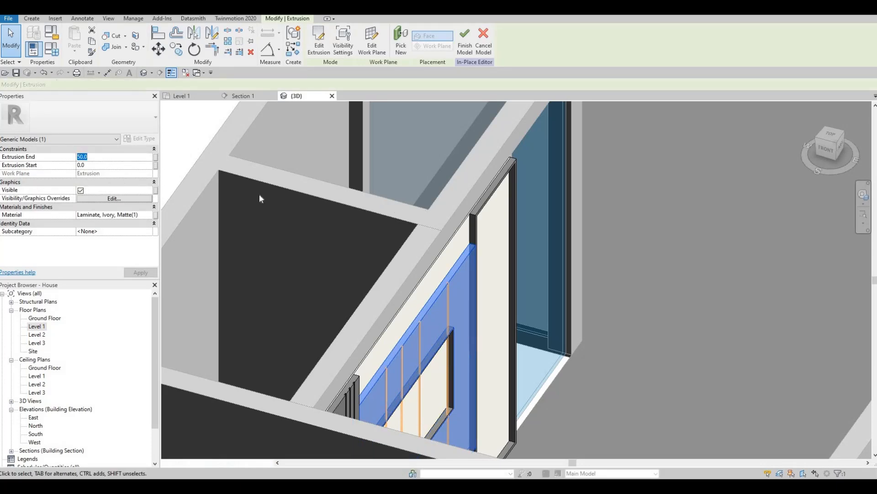
pyautogui.click(96, 157)
pyautogui.write('100')
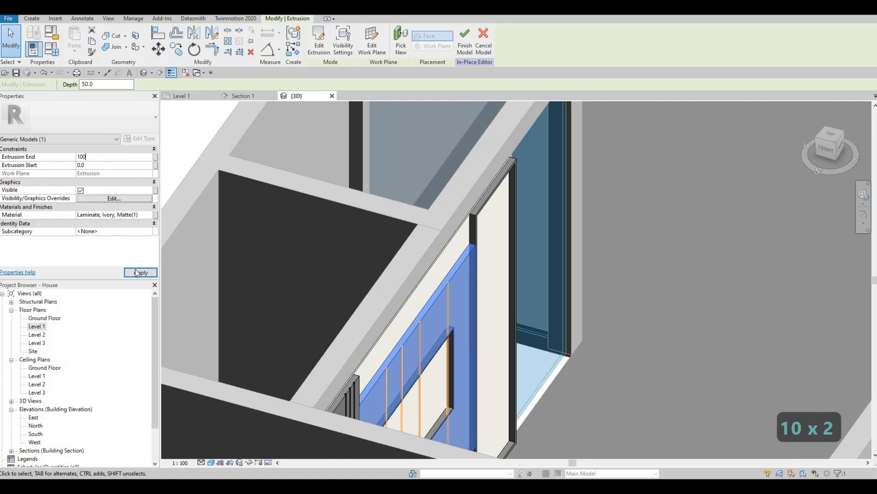
pyautogui.press('Escape')
pyautogui.press('Escape')
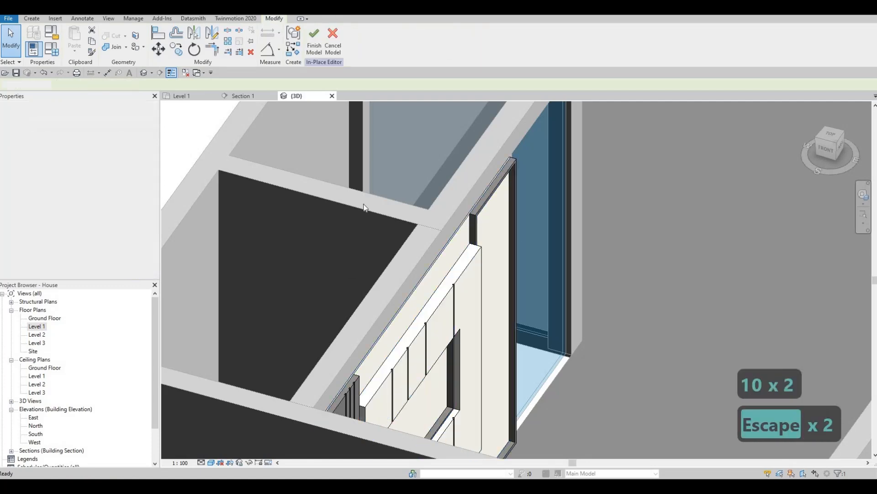
# Set the extrusion end of the Glulam 32h frames to 100 mm.
pyautogui.click(513, 229)
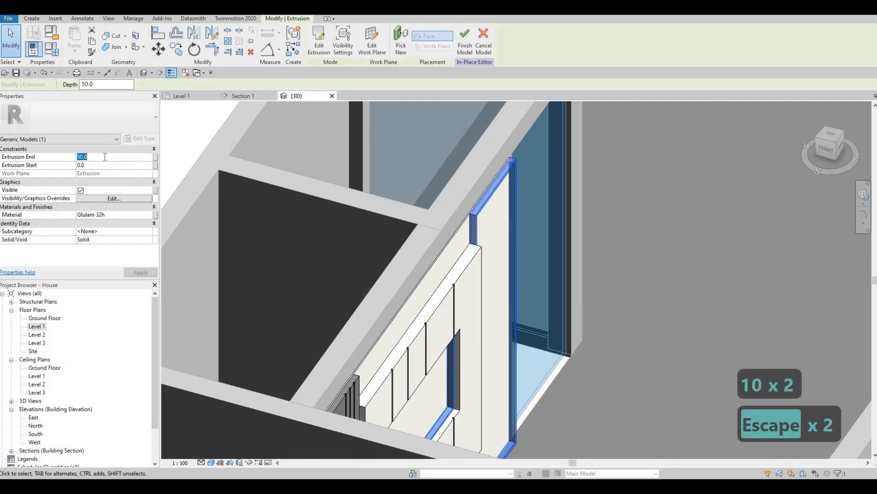
pyautogui.write('100')
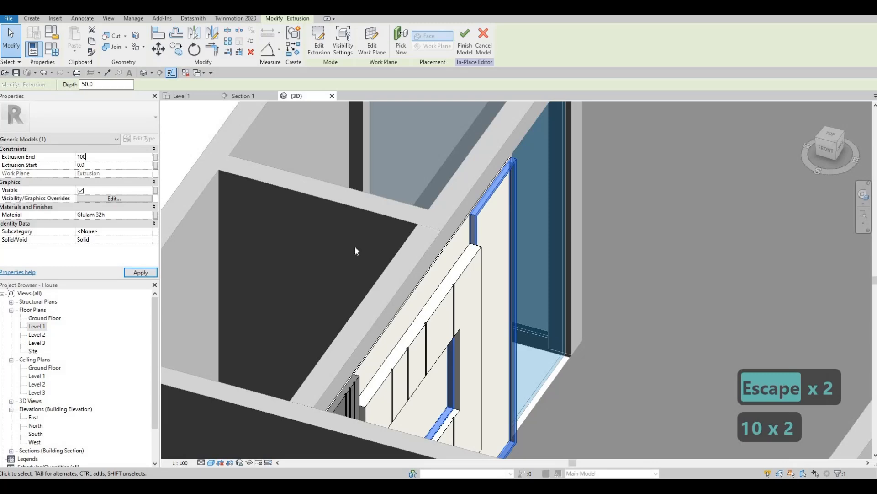
pyautogui.press('Escape')
# Set the extrusion end of the grooved Glulam 32h side panel to 100 mm.
pyautogui.keyDown('shift'); pyautogui.moveTo(315, 260); pyautogui.dragTo(229, 312, button='middle'); pyautogui.keyUp('shift')
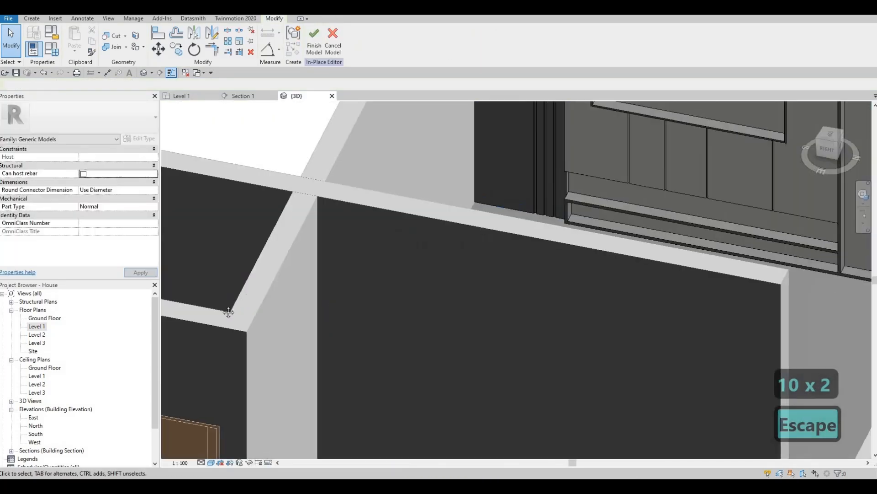
pyautogui.moveTo(432, 195)
pyautogui.mouseDown(button='middle')
pyautogui.moveTo(300, 269)
pyautogui.moveTo(186, 360)
pyautogui.mouseUp(button='middle')
pyautogui.moveTo(315, 102); pyautogui.dragTo(292, 155, button='middle')
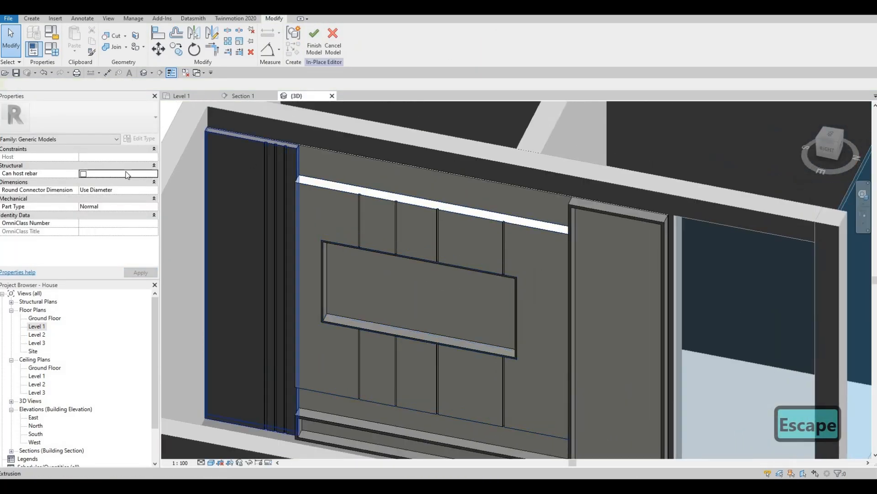
pyautogui.doubleClick(112, 157)
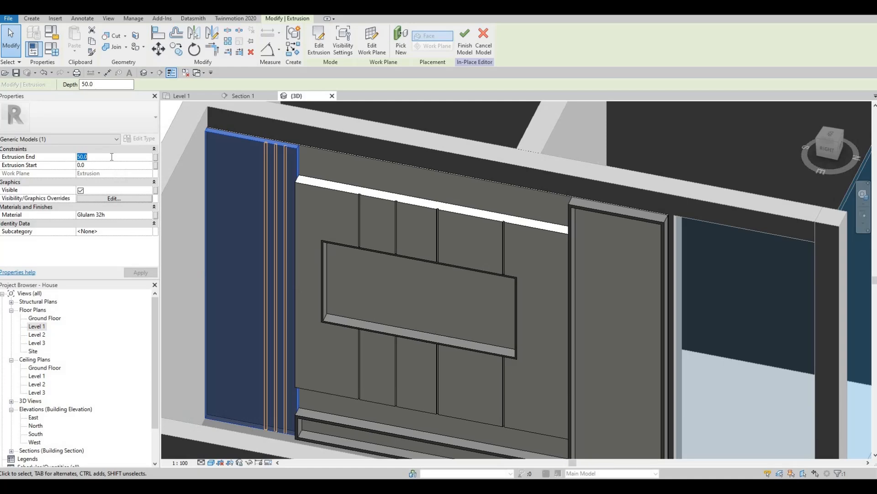
pyautogui.write('100')
pyautogui.click(133, 272)
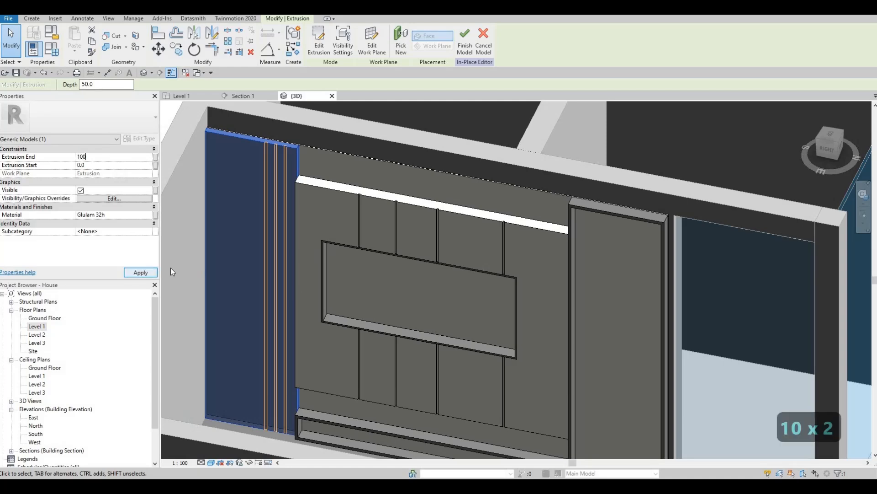
pyautogui.press('Escape')
pyautogui.press('Escape')
# Inspect the thickened panels in 3D, return to Section 1 and examine the outlines of the overlapping extrusions.
pyautogui.moveTo(329, 313); pyautogui.dragTo(161, 247, button='middle')
pyautogui.scroll(-1, 387, 296)
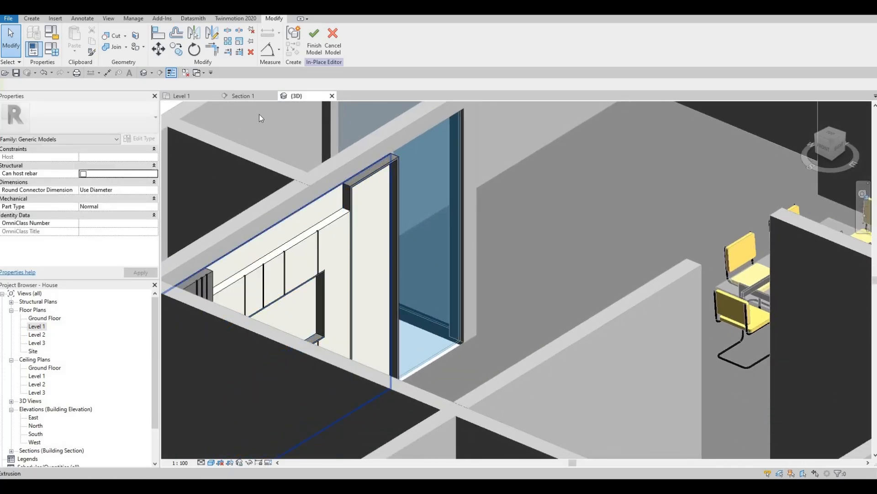
pyautogui.click(242, 95)
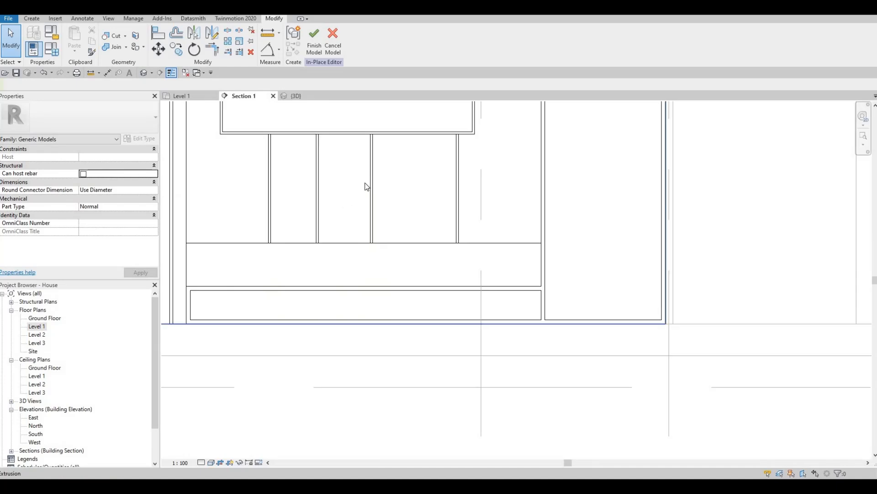
pyautogui.scroll(-4, 362, 194)
pyautogui.moveTo(396, 218); pyautogui.dragTo(379, 244, button='middle')
pyautogui.press('Escape')
pyautogui.moveTo(413, 163); pyautogui.dragTo(426, 217, button='middle')
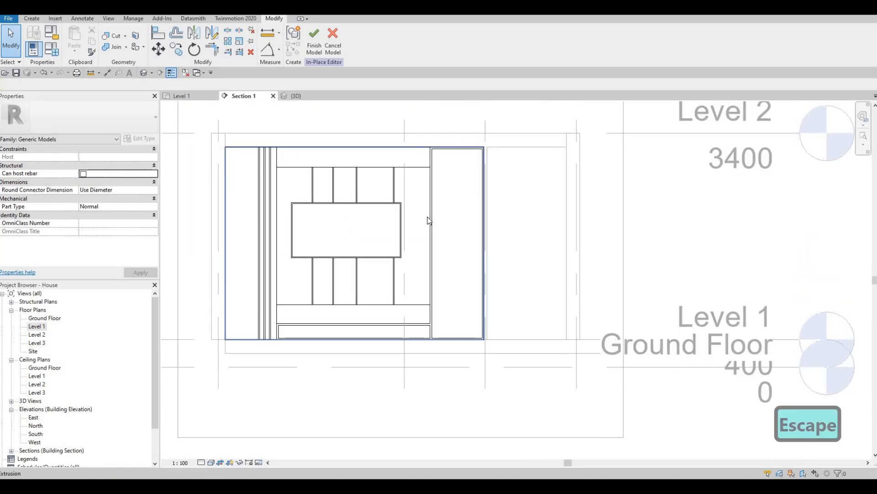
pyautogui.press('Tab')
pyautogui.press('Tab')
pyautogui.press('Tab')
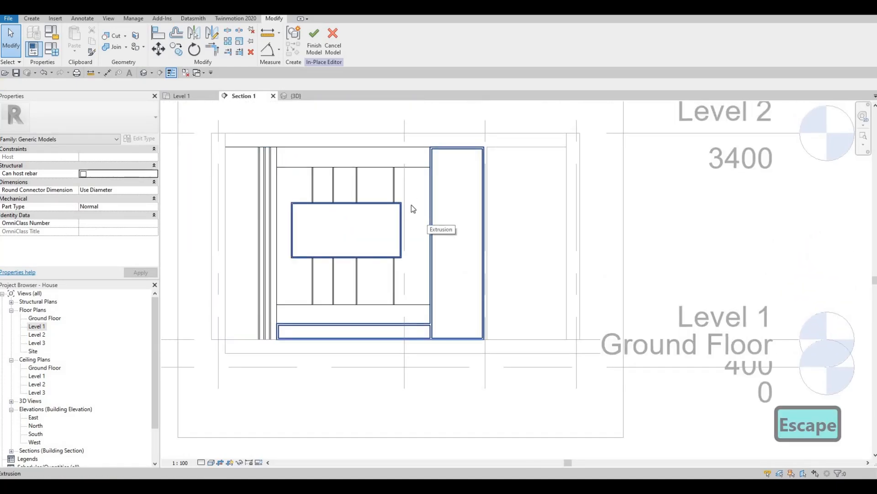
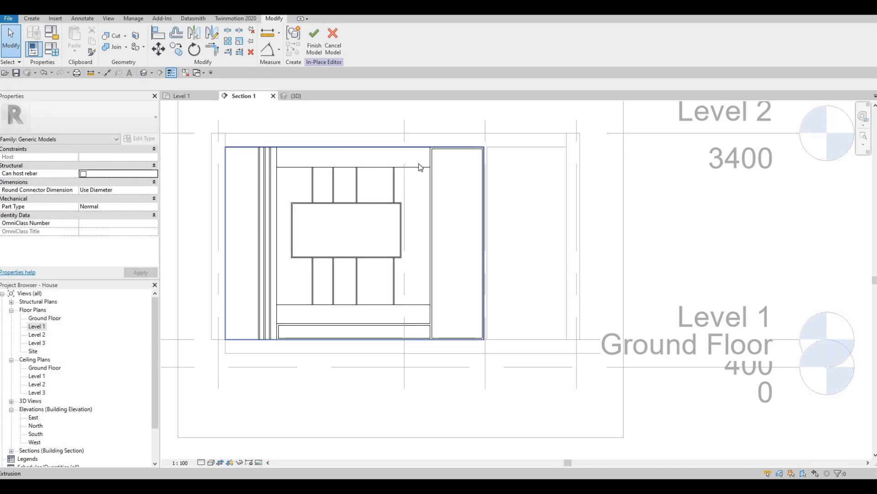
# Start a new Glulam 32h extrusion on the back panel's face with an extrusion end of 10 mm.
pyautogui.click(32, 19)
pyautogui.click(74, 49)
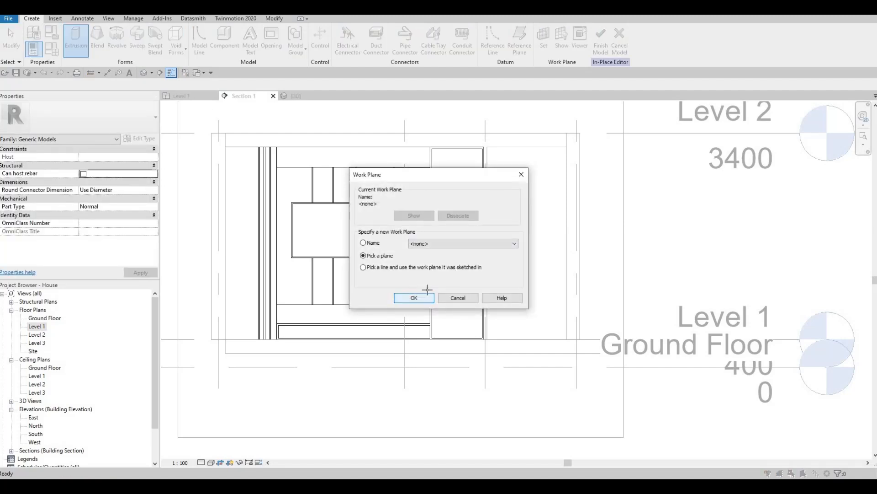
pyautogui.click(415, 298)
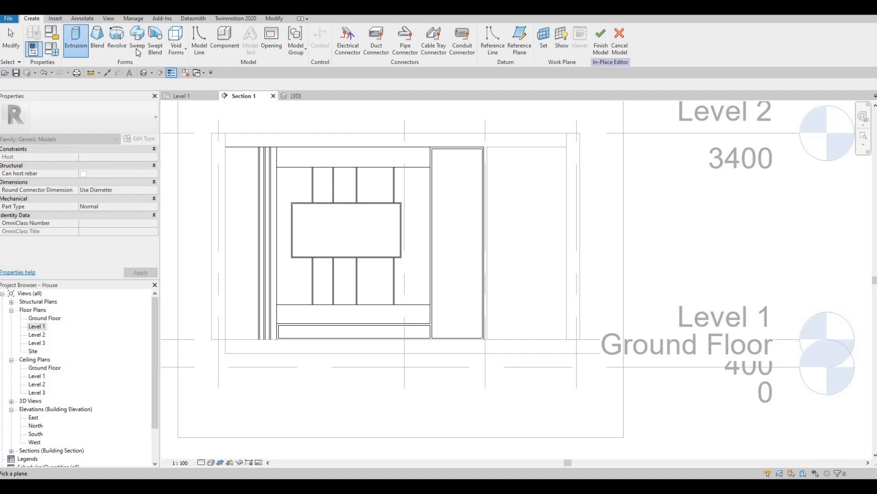
pyautogui.click(76, 50)
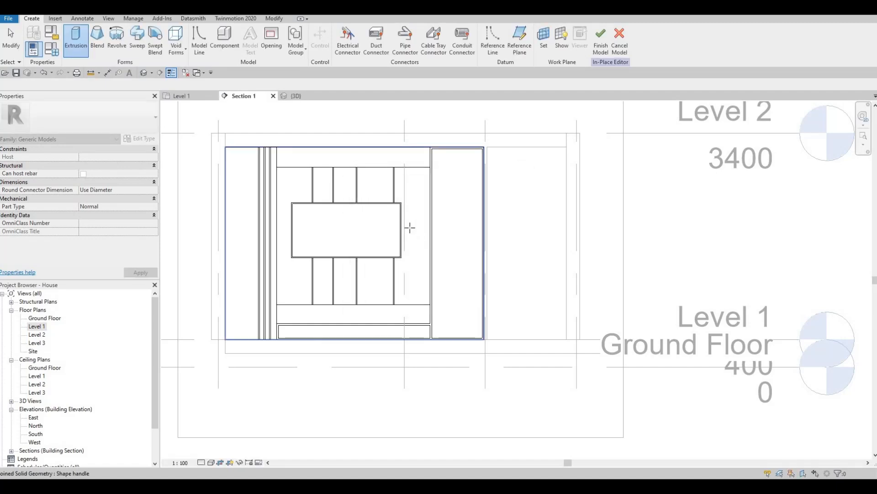
pyautogui.click(409, 227)
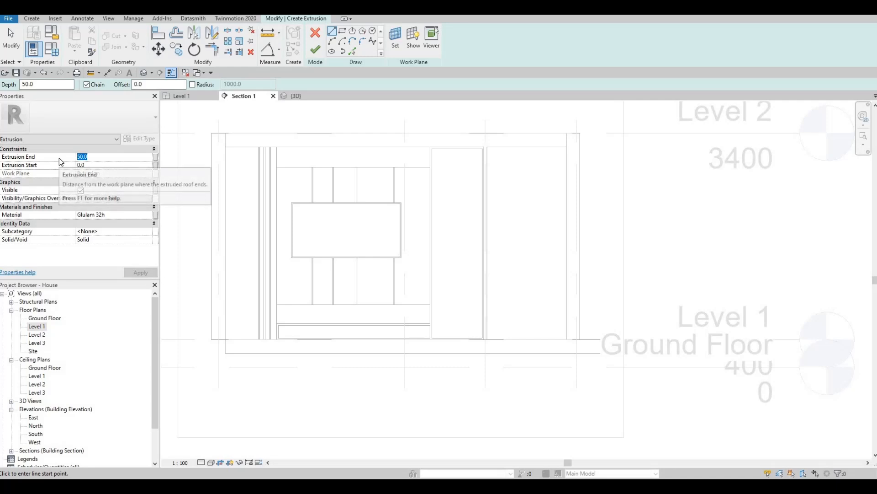
pyautogui.write('10')
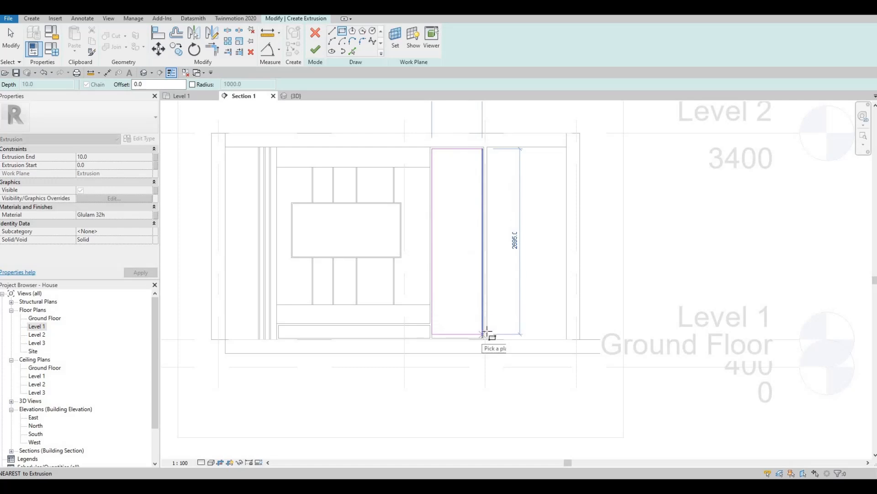
# Sketch a rectangle along the inner edges of the frame's tall opening.
pyautogui.click(476, 346)
pyautogui.scroll(4, 474, 350)
pyautogui.press('Escape')
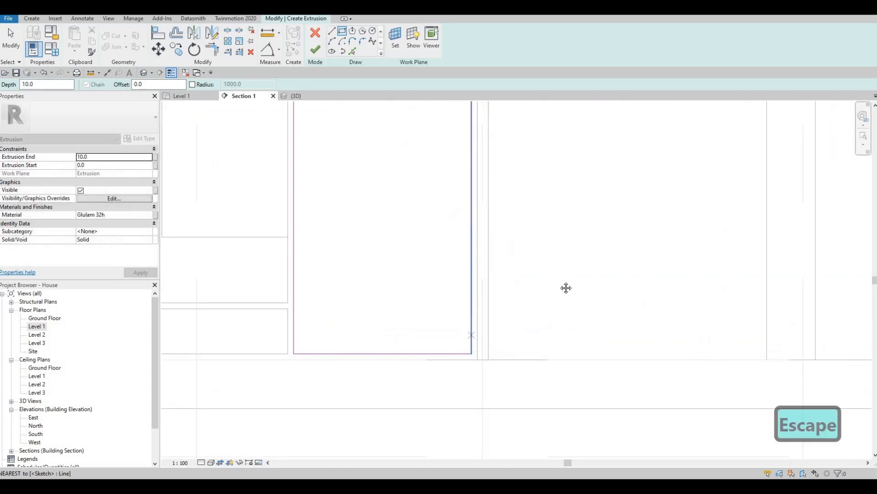
# Sketch a rectangle along the inner edges of the frame's low horizontal opening and finish the 10 mm infill extrusion.
pyautogui.scroll(-2, 522, 278)
pyautogui.moveTo(382, 277); pyautogui.dragTo(425, 285, button='middle')
pyautogui.scroll(5, 356, 277)
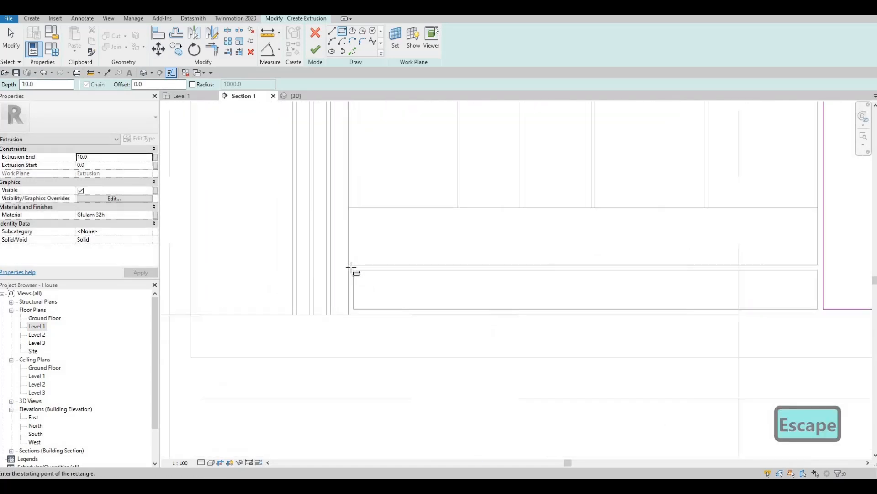
pyautogui.moveTo(651, 296); pyautogui.dragTo(549, 292, button='middle')
pyautogui.scroll(-2, 548, 291)
pyautogui.scroll(2, 711, 294)
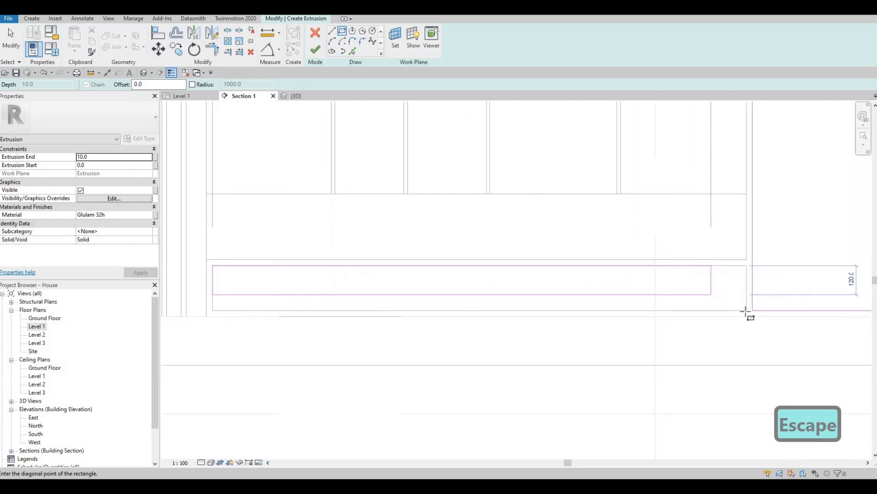
pyautogui.click(747, 310)
pyautogui.press('Escape')
pyautogui.click(315, 49)
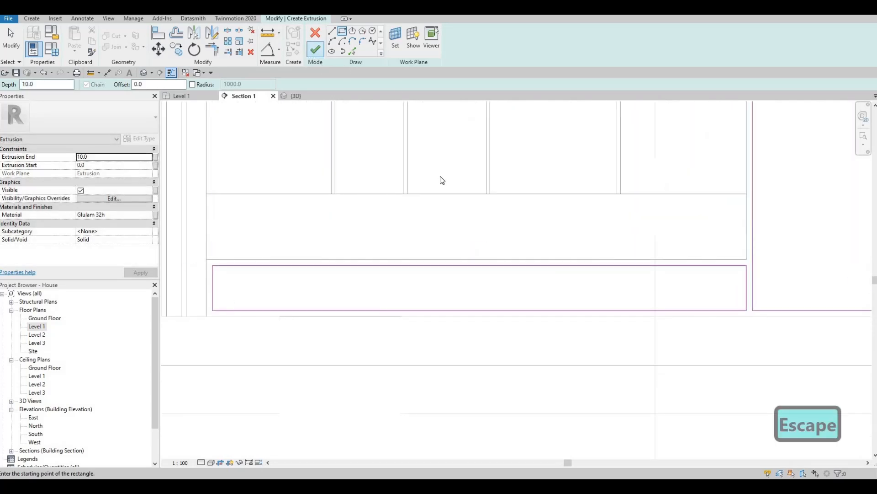
pyautogui.moveTo(487, 254); pyautogui.dragTo(419, 292, button='middle')
pyautogui.scroll(-2, 423, 256)
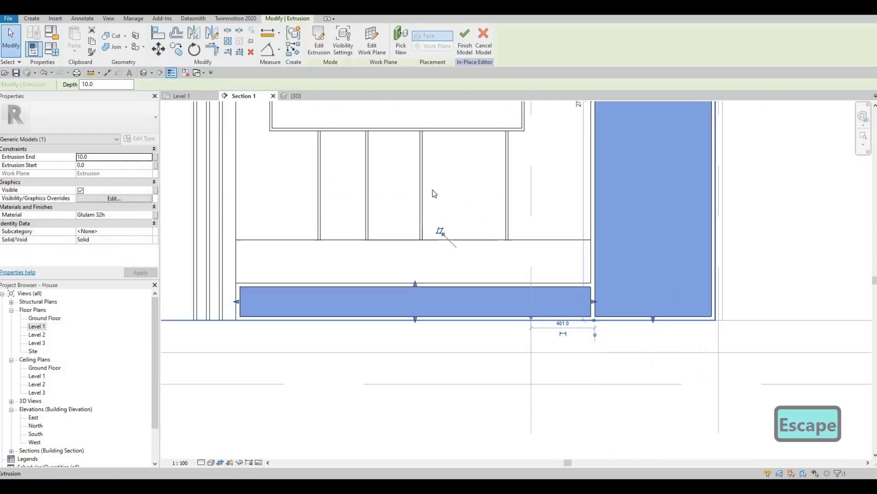
# Deselect the finished infill panels and start another in-place extrusion in Section 1.
pyautogui.click(32, 18)
pyautogui.click(424, 273)
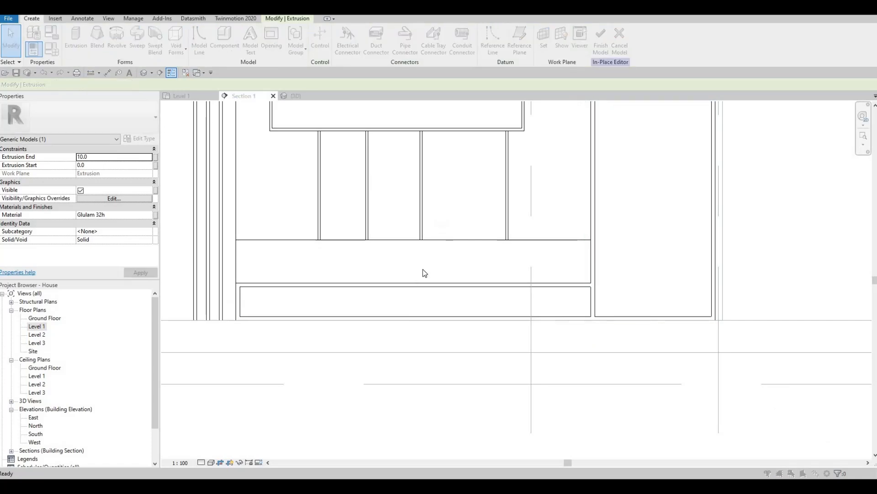
pyautogui.press('Escape')
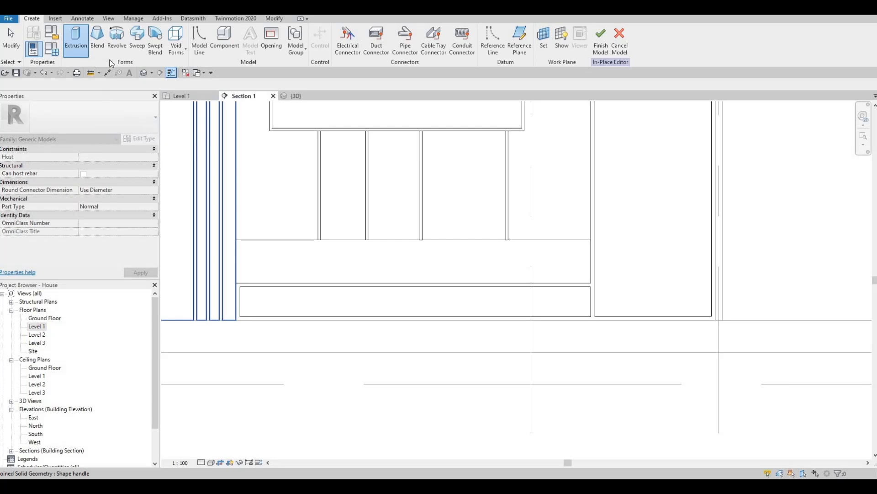
pyautogui.press('Escape')
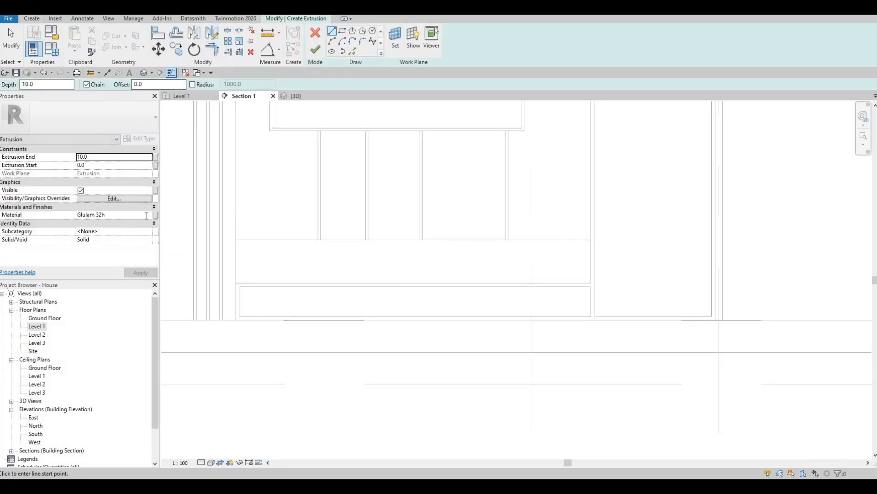
# Search the extrusion's material choices for grey and duplicate the EIFS, Exterior Insulation material.
pyautogui.click(147, 215)
pyautogui.click(148, 215)
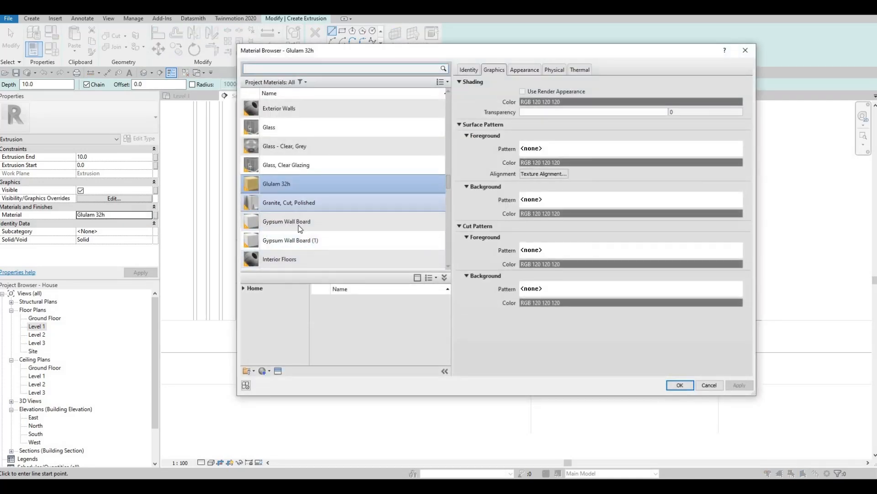
pyautogui.scroll(-3, 287, 180)
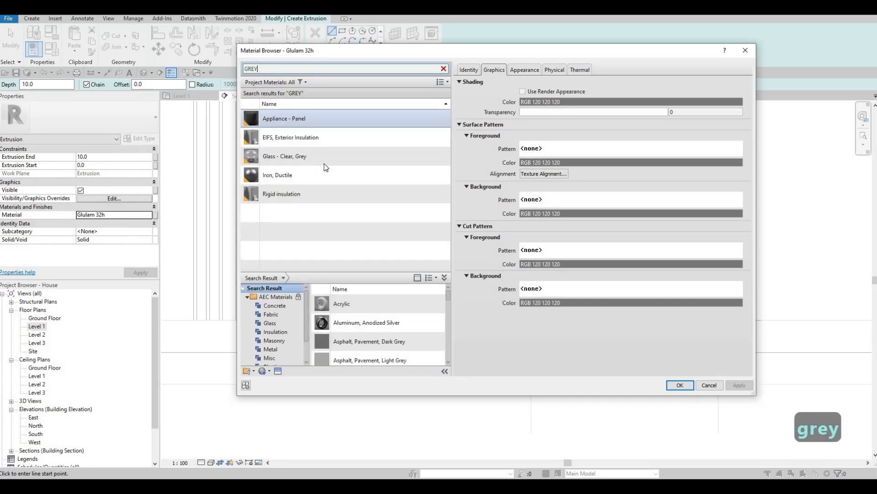
pyautogui.click(336, 137)
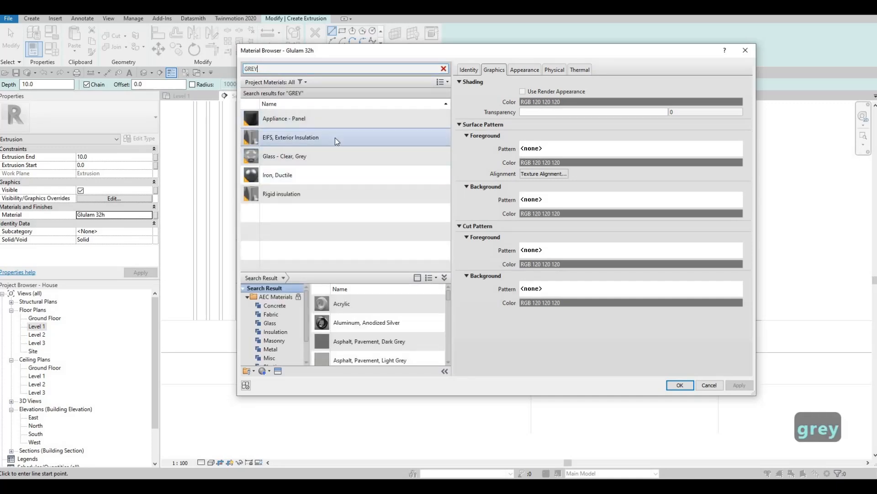
pyautogui.click(269, 370)
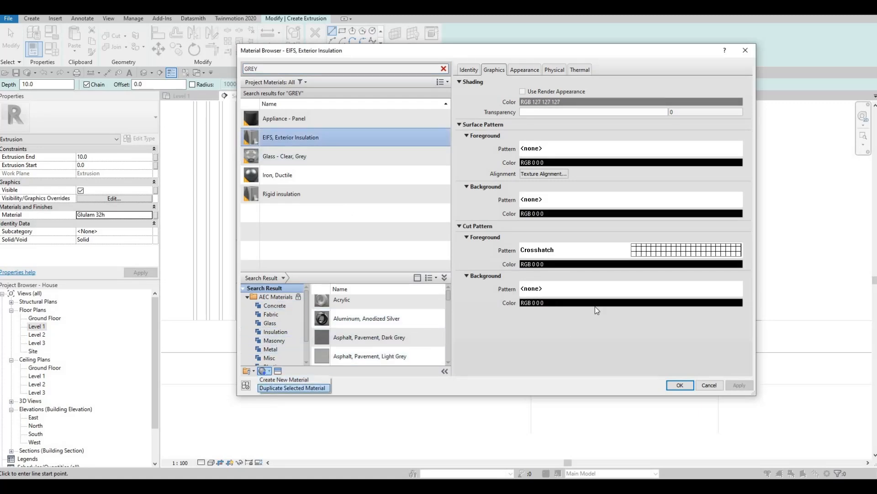
# Assign a duplicate of the EIFS, Exterior Insulation material and extrude a 10 mm rectangular panel filling the band above the low bottom shelf.
pyautogui.click(680, 387)
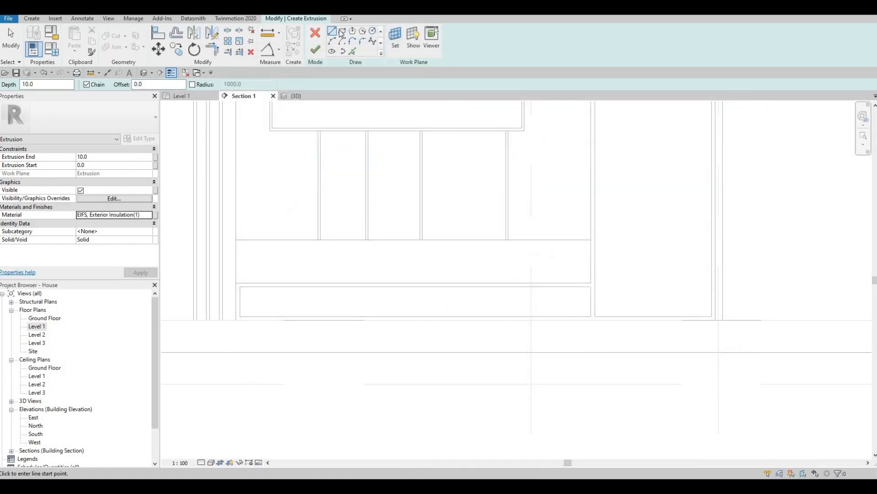
pyautogui.press('p')
pyautogui.press('l')
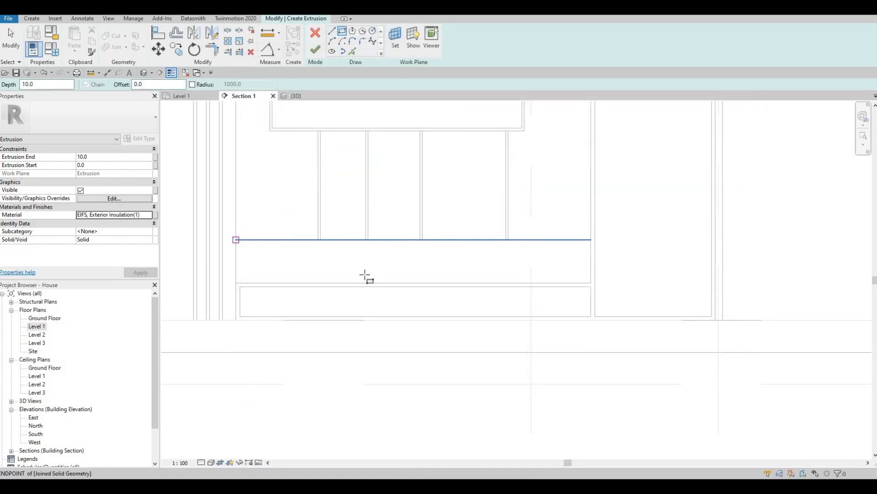
pyautogui.click(591, 283)
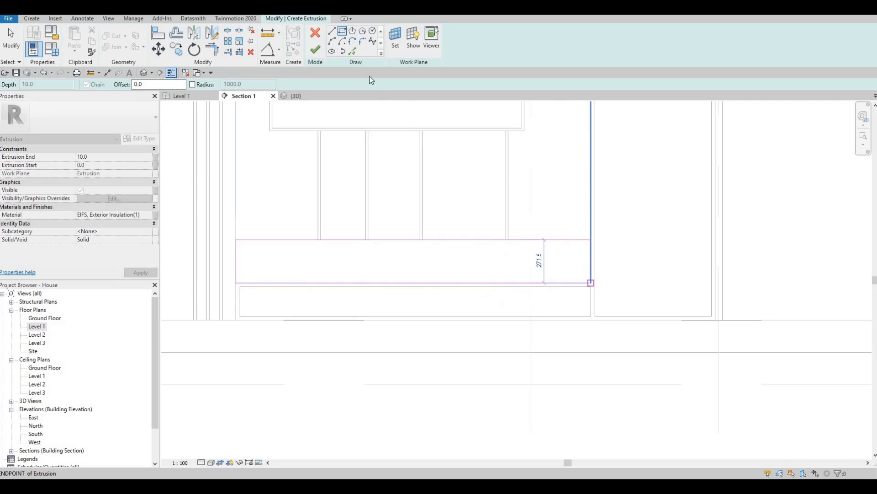
pyautogui.press('Escape')
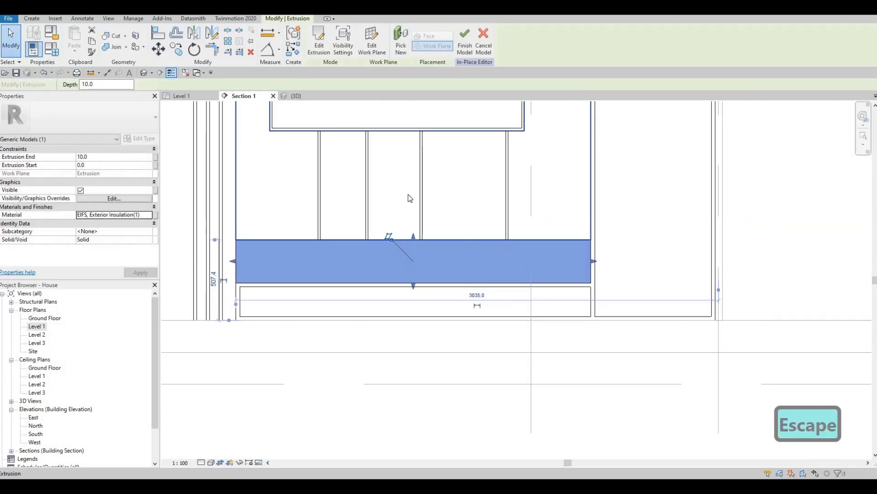
pyautogui.moveTo(408, 194); pyautogui.dragTo(387, 211, button='middle')
pyautogui.scroll(-1, 398, 213)
pyautogui.press('Escape')
pyautogui.press('Escape')
# Examine the wall unit's new panel in the 3D view and return to Section 1.
pyautogui.click(302, 96)
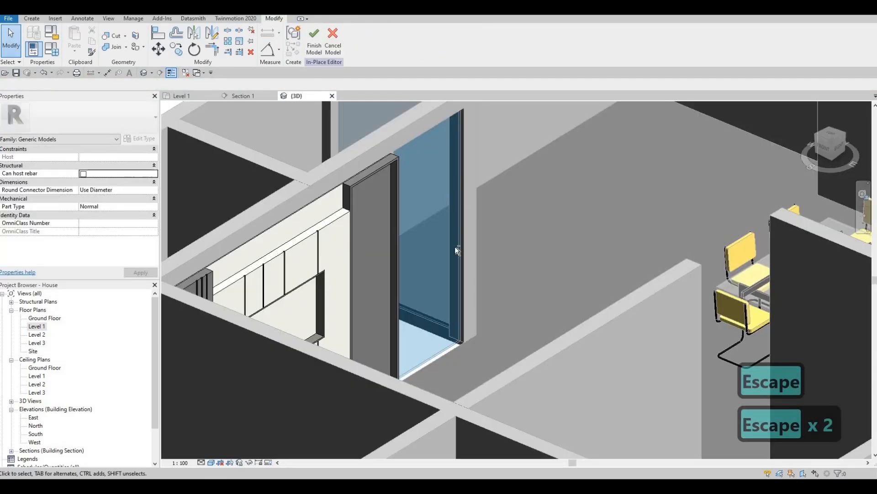
pyautogui.keyDown('shift'); pyautogui.moveTo(380, 286); pyautogui.dragTo(449, 263, button='middle'); pyautogui.keyUp('shift')
pyautogui.keyDown('shift'); pyautogui.moveTo(450, 196); pyautogui.dragTo(393, 158, button='middle'); pyautogui.keyUp('shift')
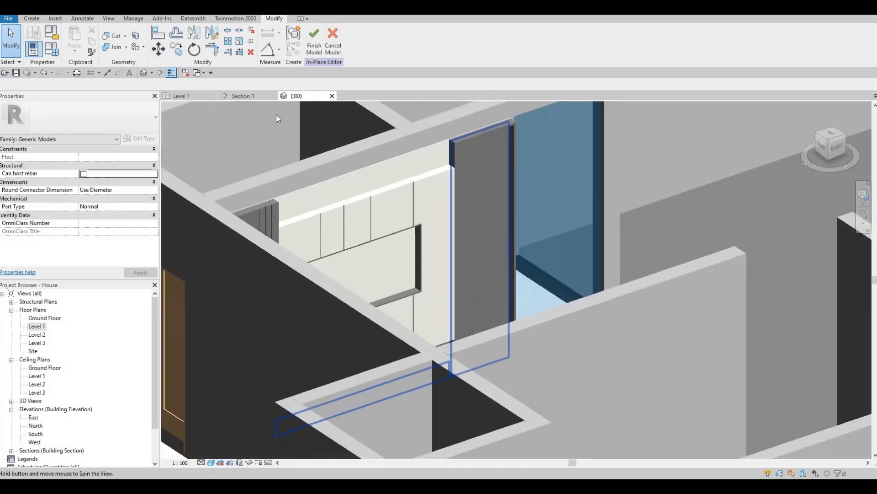
pyautogui.click(238, 94)
pyautogui.scroll(2, 427, 228)
pyautogui.press('Escape')
pyautogui.scroll(-1, 430, 223)
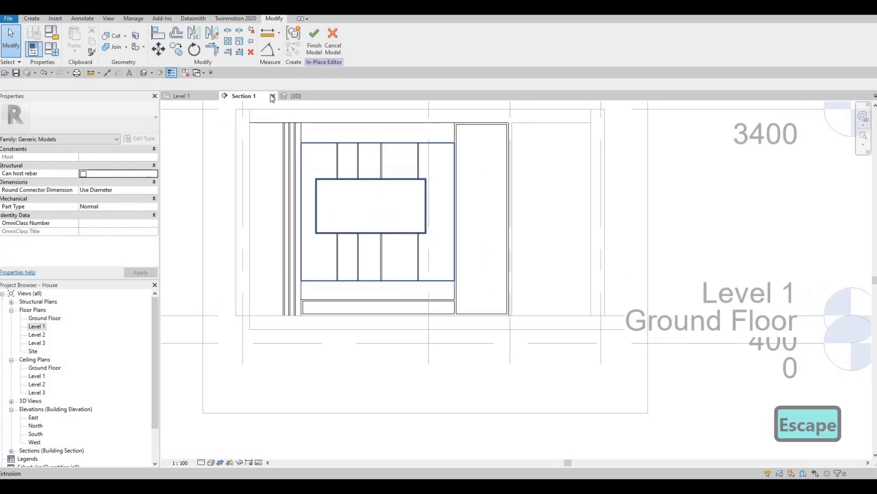
# Edit the Glulam 32h frame extrusion's sketch and draw a thin horizontal shelf rectangle about 733 mm long across the tall cabinet's upper part.
pyautogui.click(457, 145)
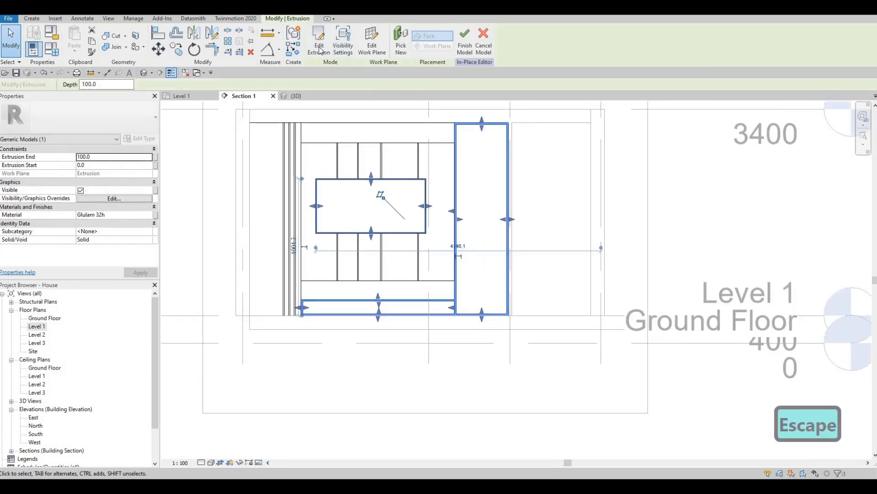
pyautogui.click(319, 47)
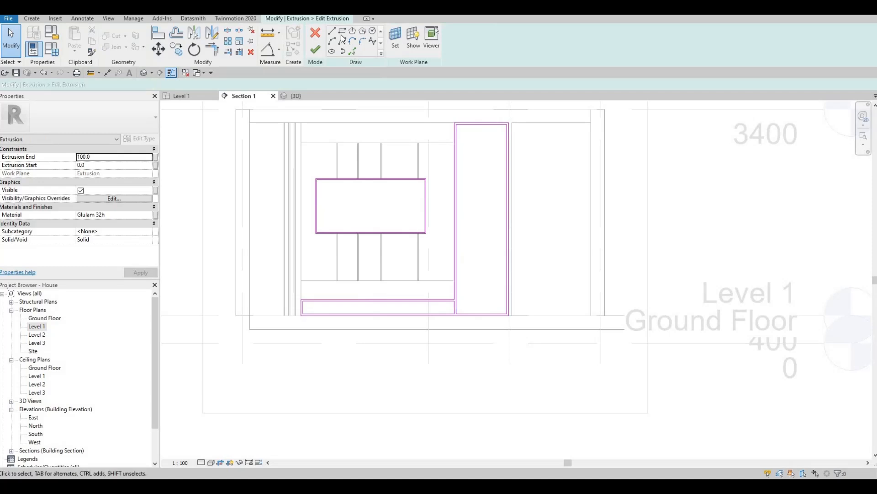
pyautogui.scroll(2, 472, 146)
pyautogui.click(444, 156)
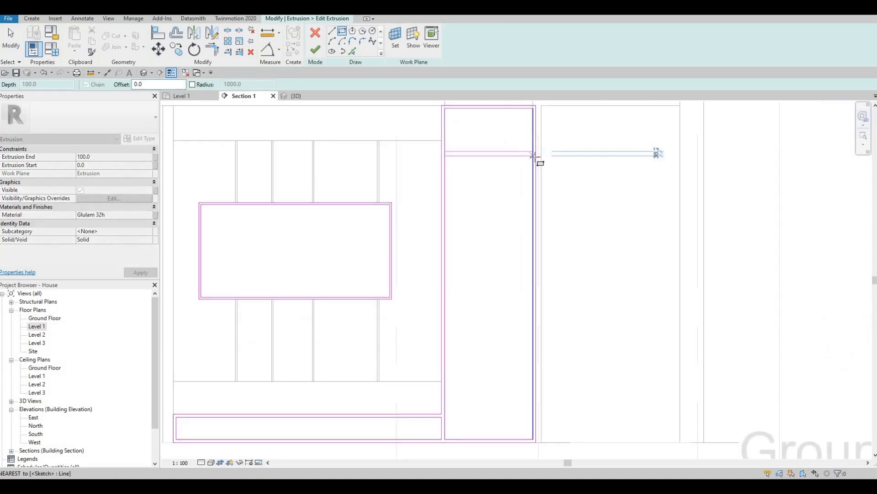
pyautogui.scroll(3, 538, 163)
pyautogui.click(532, 159)
pyautogui.press('Escape')
pyautogui.press('Escape')
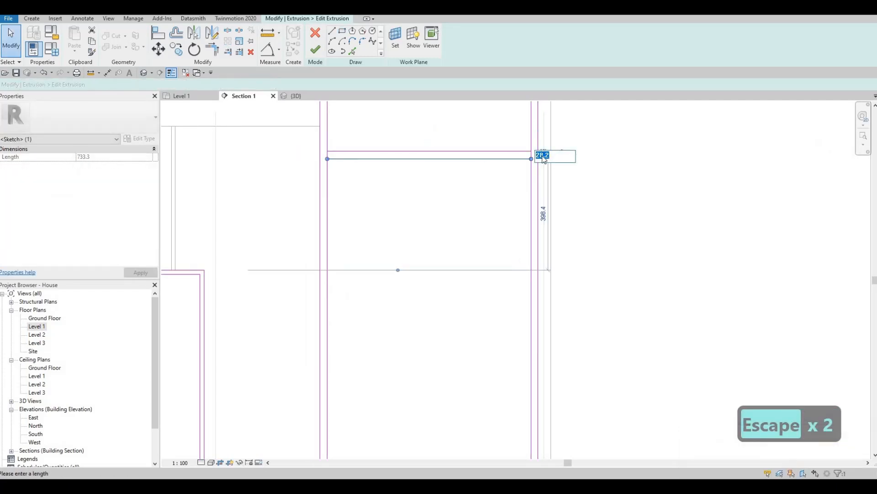
# Set the shelf rectangle's thickness in the tall cabinet to 25 mm.
pyautogui.write('25')
pyautogui.press('Return')
pyautogui.press('Escape')
pyautogui.scroll(-2, 477, 182)
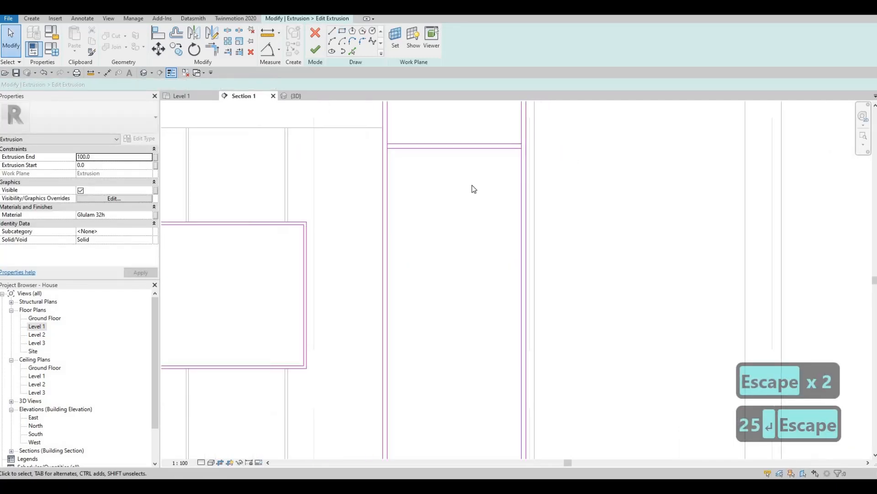
pyautogui.scroll(-3, 471, 187)
pyautogui.press('Escape')
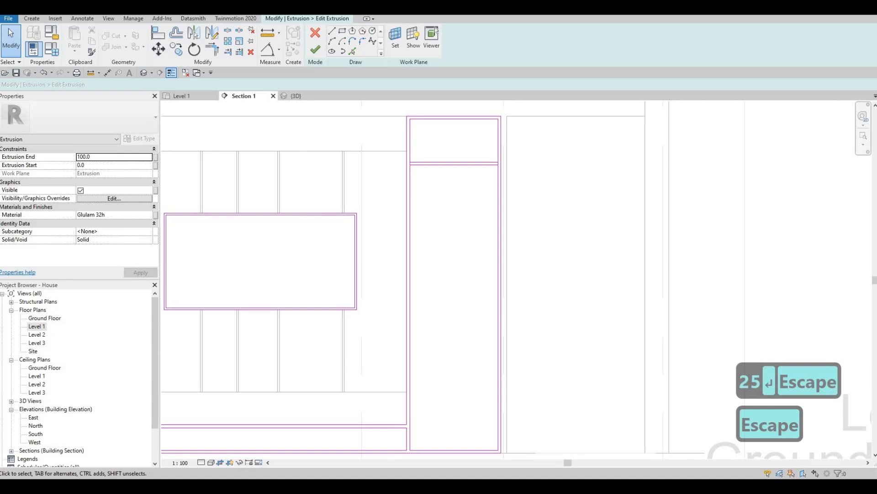
# Draw a vertical divider rectangle about 24 mm wide and 2750 mm tall through the middle of the tall cabinet.
pyautogui.moveTo(465, 164); pyautogui.dragTo(481, 156, button='middle')
pyautogui.press('Escape')
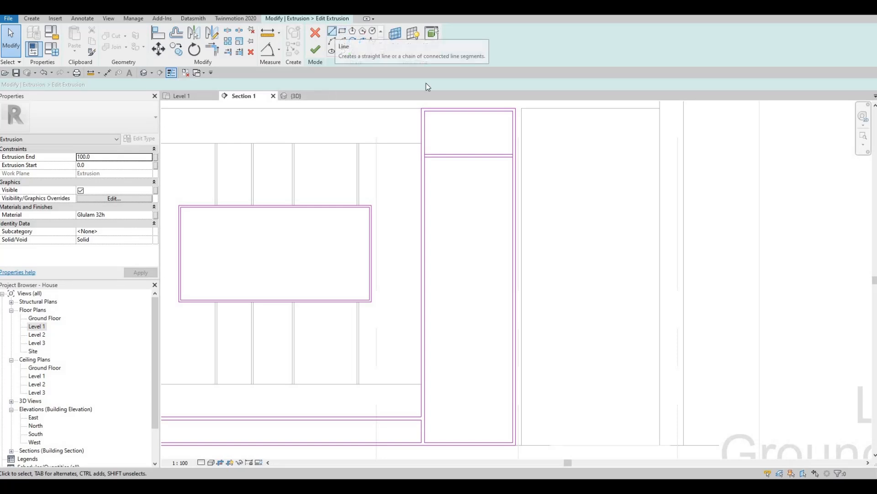
pyautogui.click(342, 31)
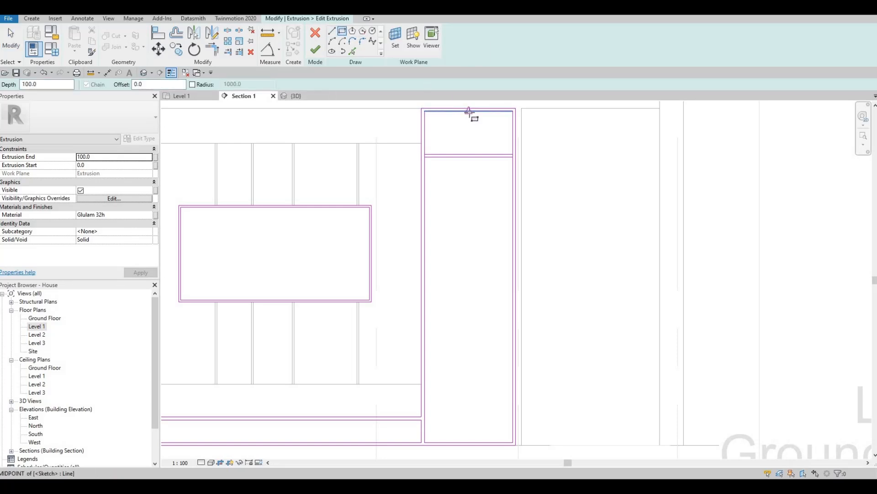
pyautogui.scroll(4, 470, 112)
pyautogui.click(469, 112)
pyautogui.scroll(-3, 475, 194)
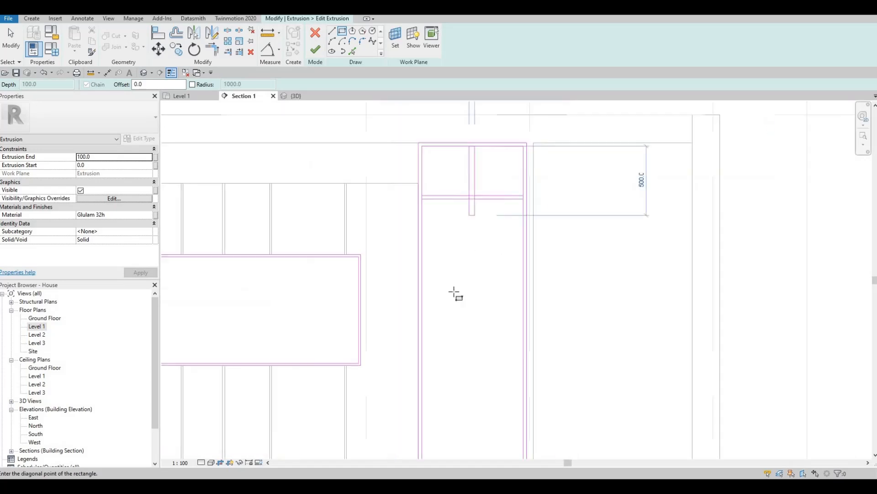
pyautogui.moveTo(462, 445); pyautogui.dragTo(446, 296, button='middle')
pyautogui.moveTo(459, 377); pyautogui.dragTo(457, 319, button='middle')
pyautogui.scroll(2, 454, 301)
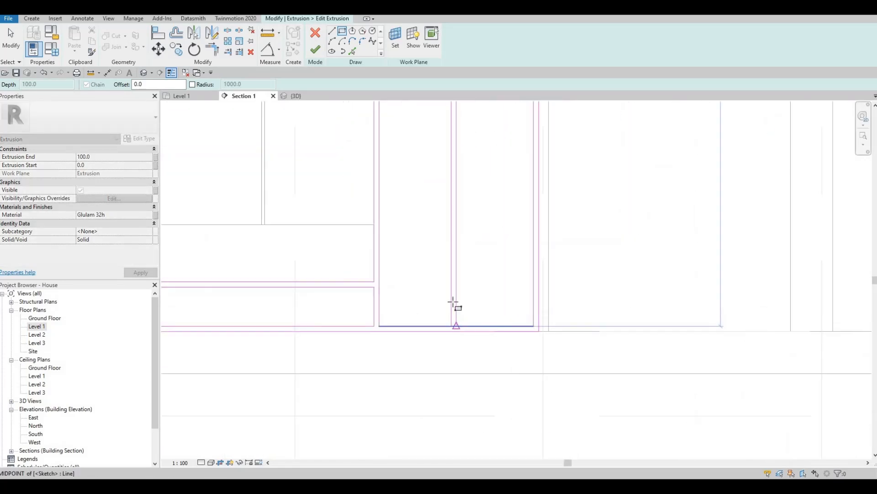
pyautogui.press('Escape')
pyautogui.scroll(-3, 460, 270)
pyautogui.moveTo(458, 245); pyautogui.dragTo(443, 386, button='middle')
pyautogui.moveTo(444, 204); pyautogui.dragTo(445, 238, button='middle')
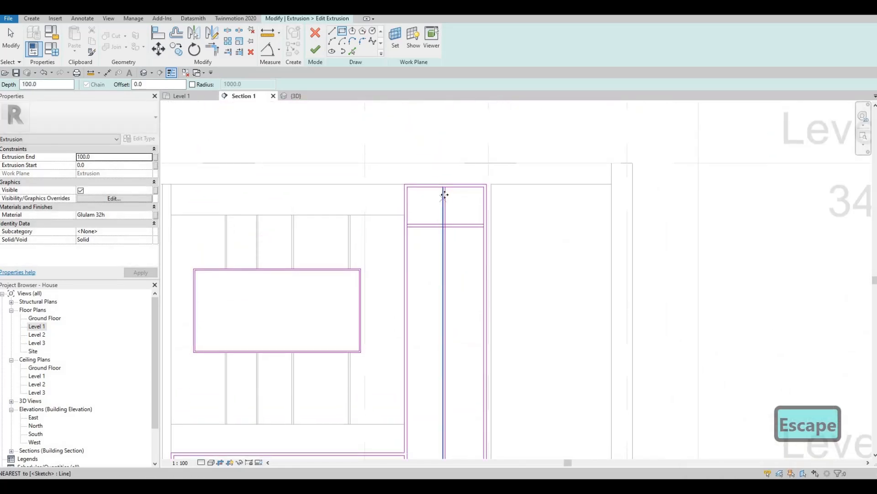
# Set the vertical divider's width to 25 mm.
pyautogui.scroll(3, 444, 195)
pyautogui.press('Escape')
pyautogui.click(443, 201)
pyautogui.scroll(-3, 467, 216)
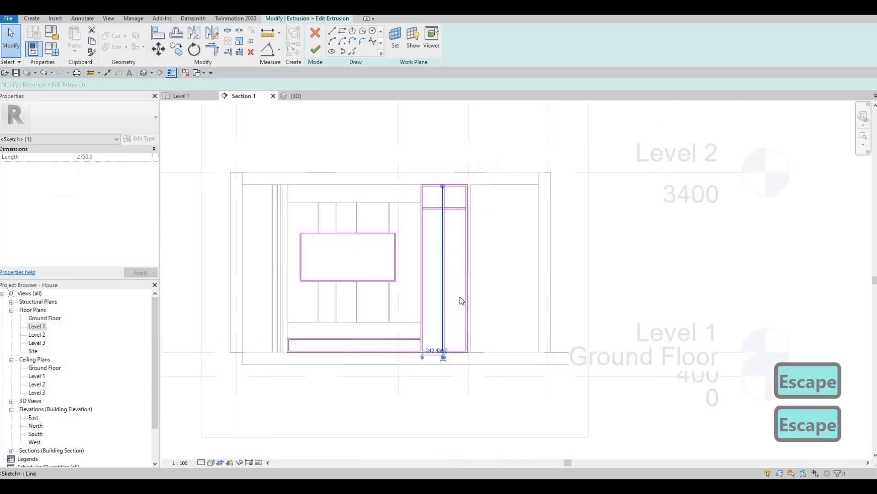
pyautogui.scroll(4, 459, 297)
pyautogui.click(462, 273)
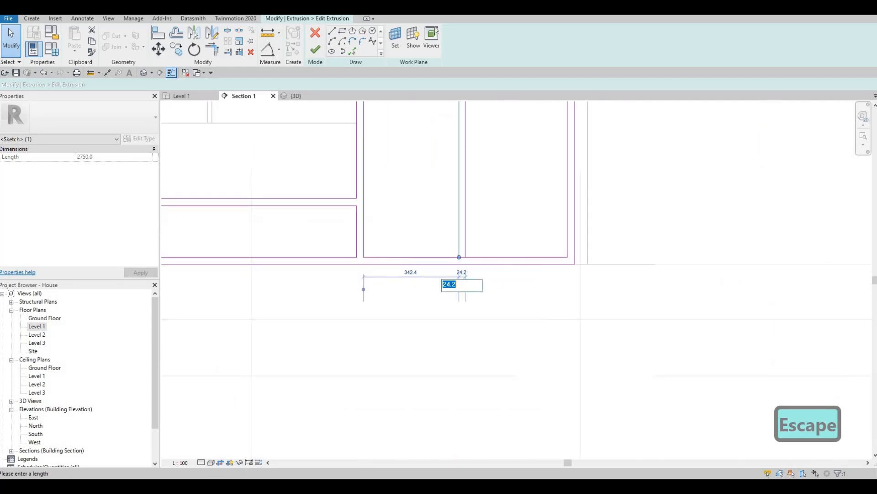
pyautogui.write('25')
pyautogui.press('Return')
pyautogui.press('Escape')
pyautogui.press('Escape')
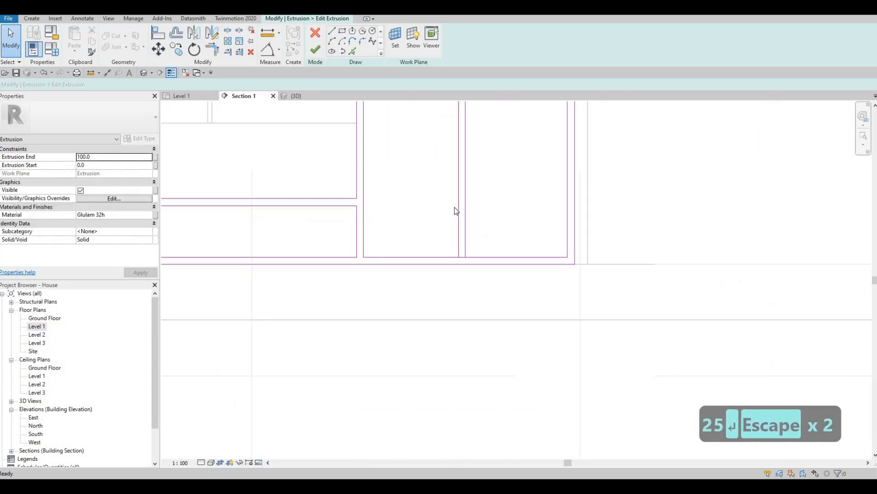
# Nudge both lines of the vertical divider two increments to the right to centre it in the tall cabinet.
pyautogui.moveTo(456, 211); pyautogui.dragTo(455, 211)
pyautogui.press('Right')
pyautogui.press('Right')
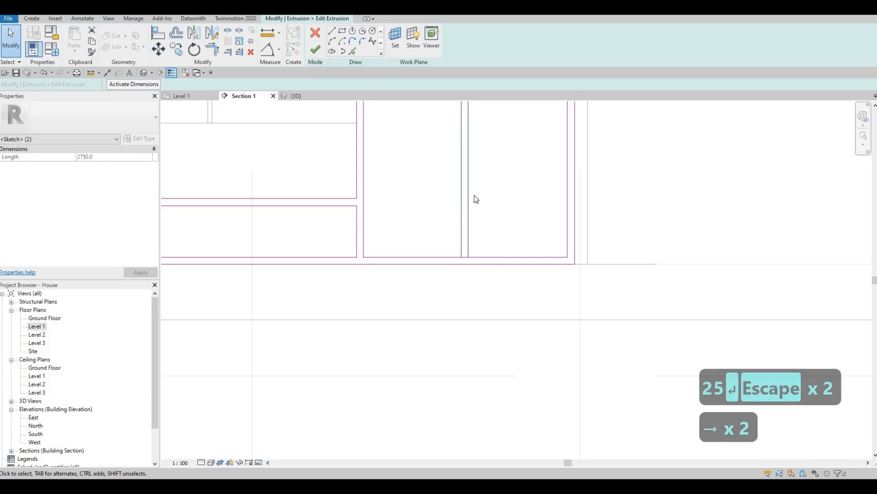
pyautogui.press('Escape')
pyautogui.scroll(-5, 472, 183)
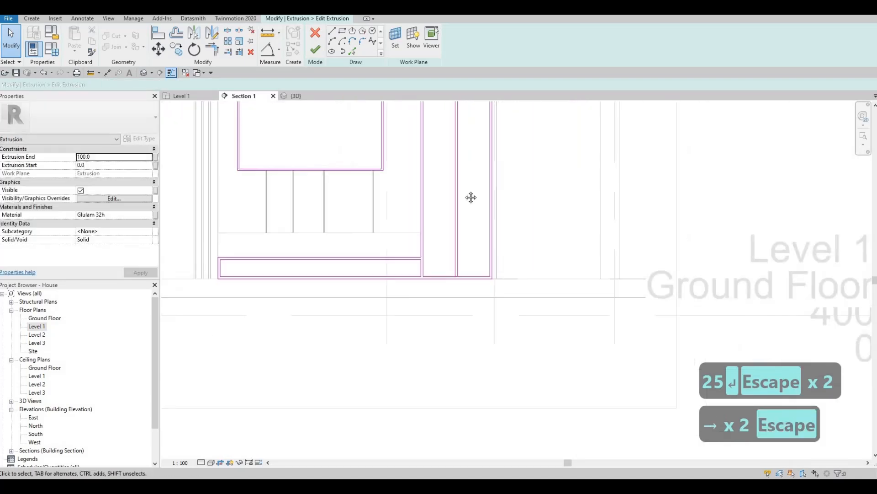
# Split the divider lines and the shelf's short end lines at the level of the horizontal shelf.
pyautogui.scroll(6, 471, 199)
pyautogui.press('Escape')
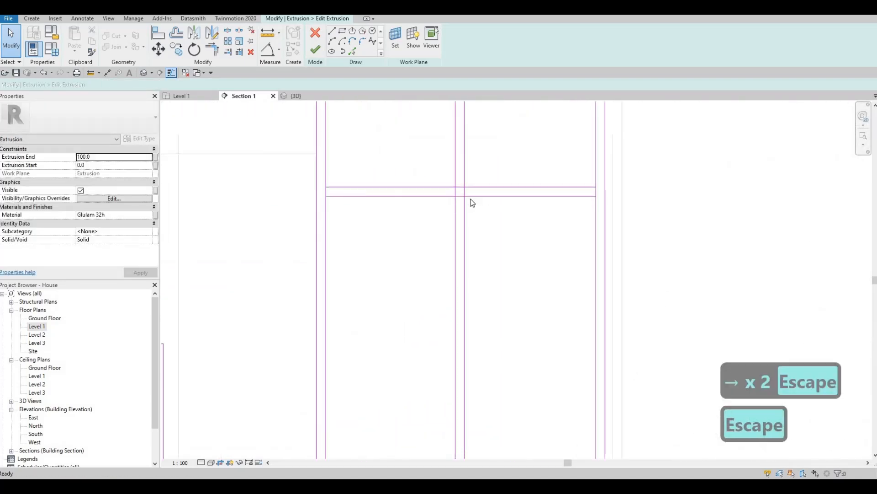
pyautogui.press('s')
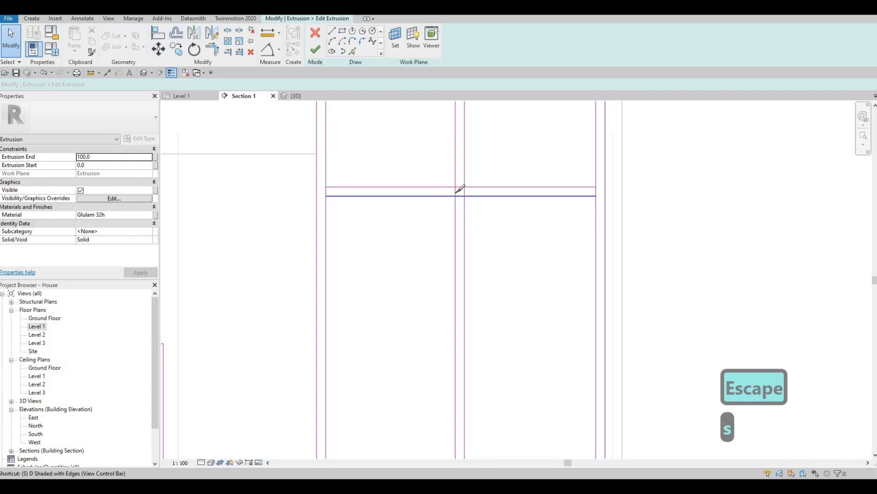
pyautogui.press('l')
pyautogui.scroll(3, 471, 189)
pyautogui.click(468, 190)
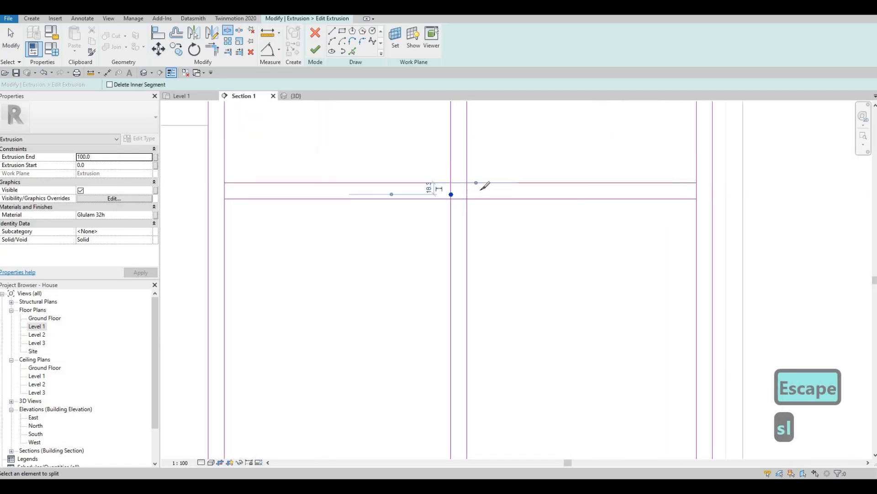
pyautogui.click(697, 192)
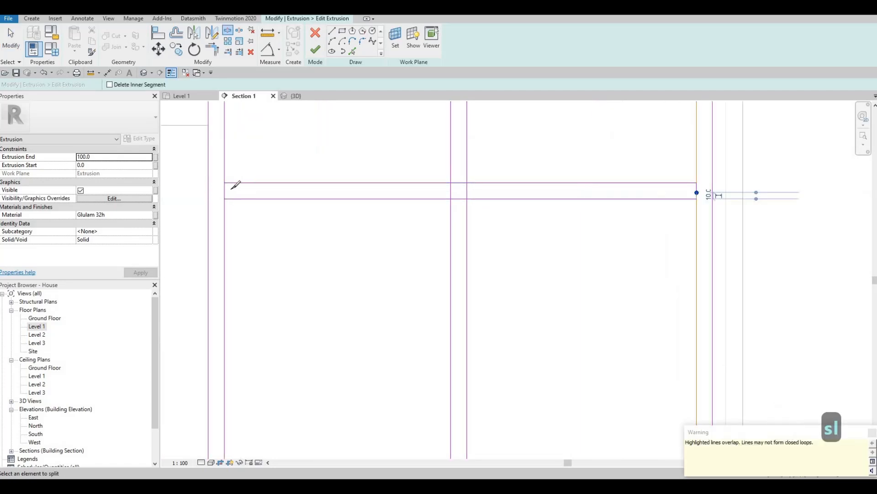
pyautogui.press('Escape')
pyautogui.press('Escape')
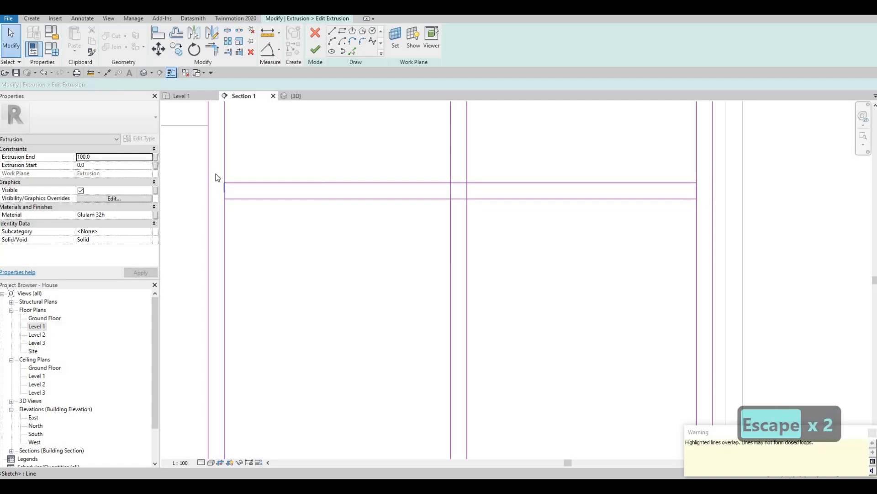
# Delete the short line segments that overlap the cabinet's inner edges at both ends of the shelf.
pyautogui.moveTo(235, 204); pyautogui.dragTo(218, 173)
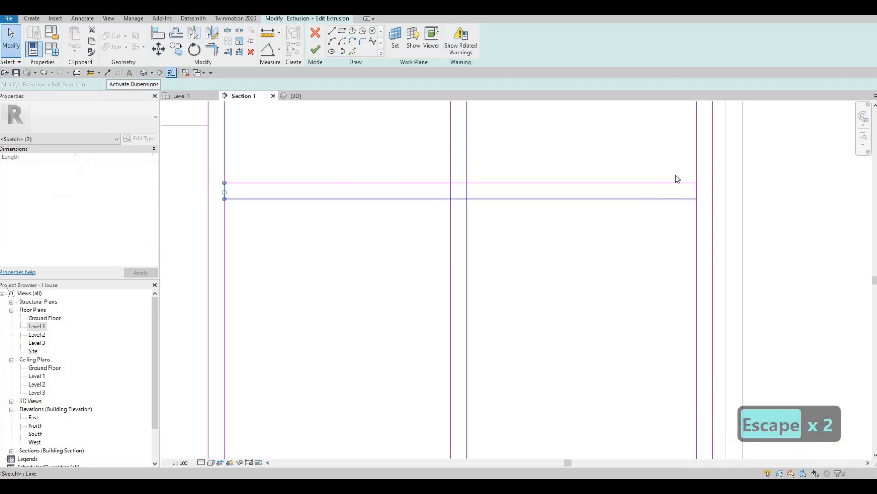
pyautogui.press('Delete')
pyautogui.moveTo(710, 161); pyautogui.dragTo(682, 204)
pyautogui.press('Delete')
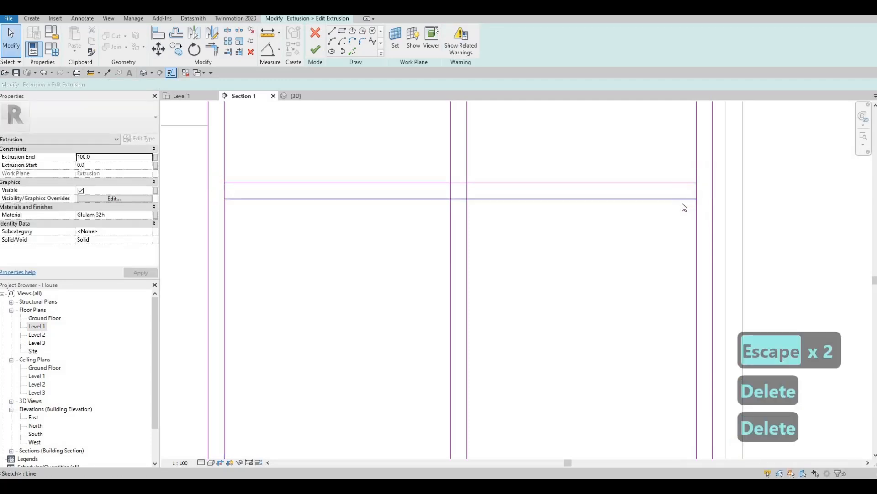
# Split the tall cabinet's inner side lines between the shelf's upper and lower edges.
pyautogui.press('s')
pyautogui.press('l')
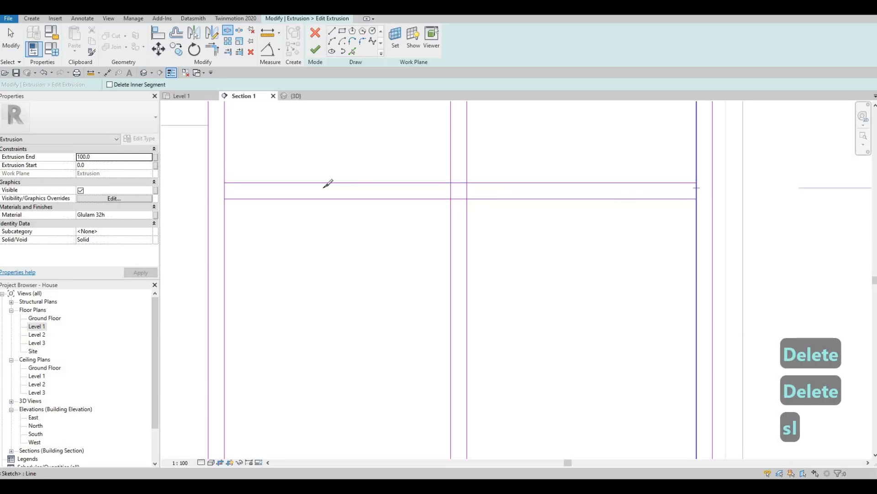
pyautogui.press('Escape')
pyautogui.press('Escape')
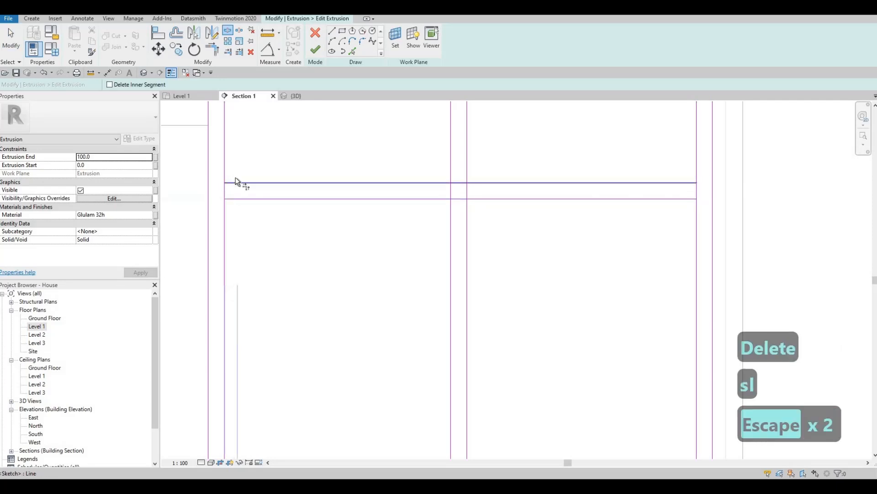
# Trim the shelf, side and divider lines into clean corners for the compartments above and below the shelf, left of the divider.
pyautogui.press('t')
pyautogui.press('r')
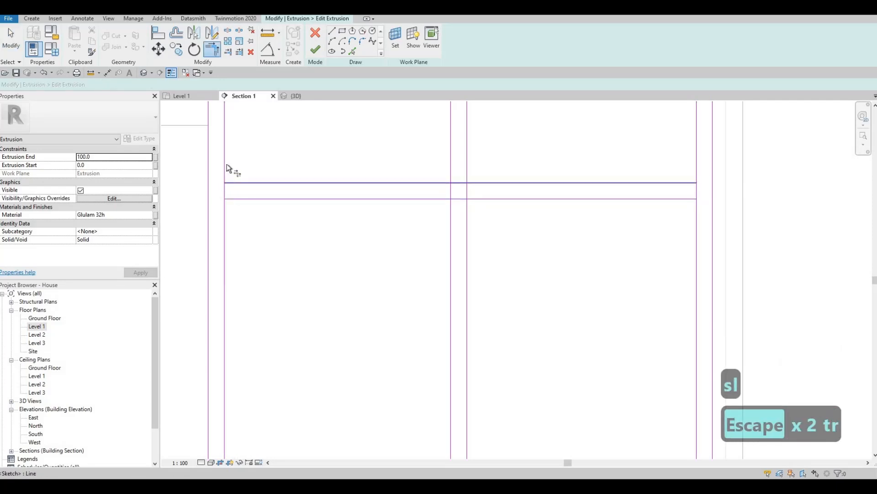
pyautogui.click(226, 200)
pyautogui.click(450, 168)
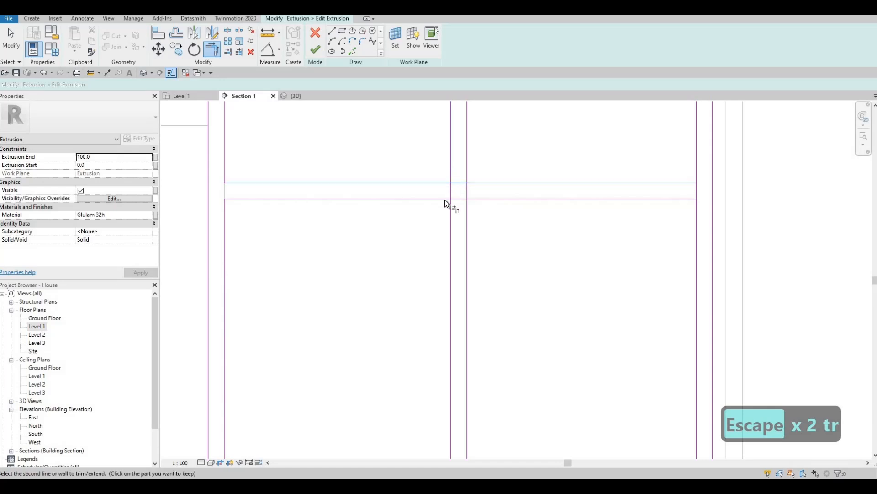
pyautogui.click(442, 199)
pyautogui.click(449, 209)
pyautogui.moveTo(464, 191)
pyautogui.mouseDown(button='middle')
pyautogui.moveTo(463, 210)
pyautogui.moveTo(392, 228)
pyautogui.mouseUp(button='middle')
pyautogui.scroll(-1, 442, 215)
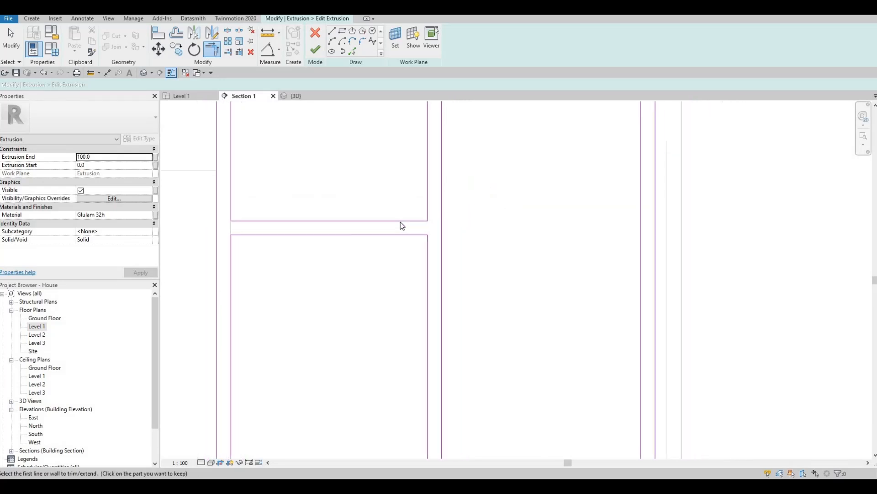
# Copy the shelf's upper and lower edge lines across to the right side of the divider.
pyautogui.press('Escape')
pyautogui.click(393, 220)
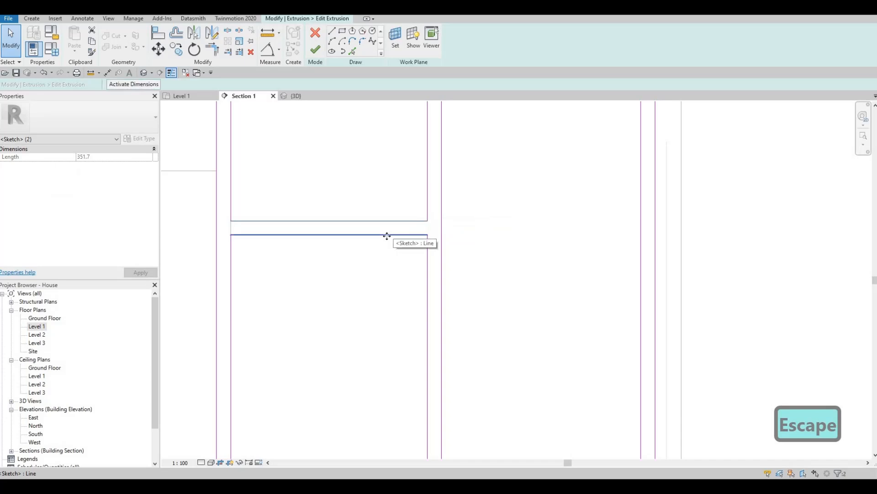
pyautogui.press('c')
pyautogui.press('o')
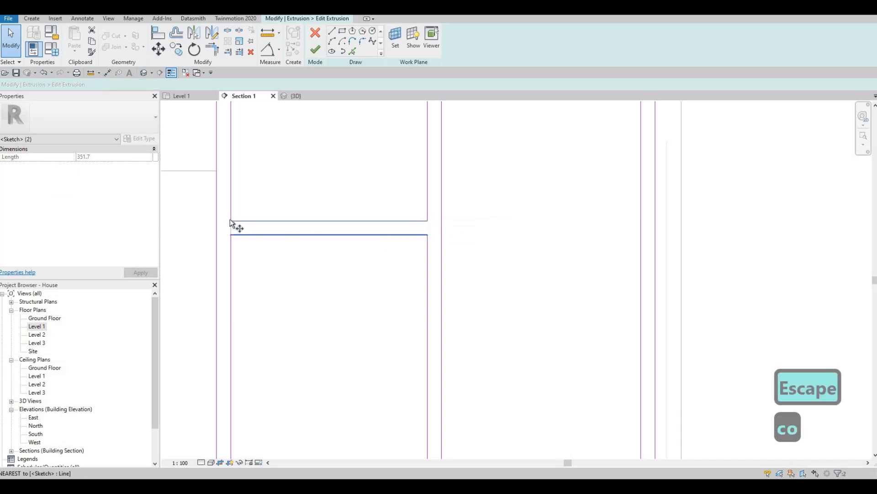
pyautogui.click(231, 221)
pyautogui.click(443, 221)
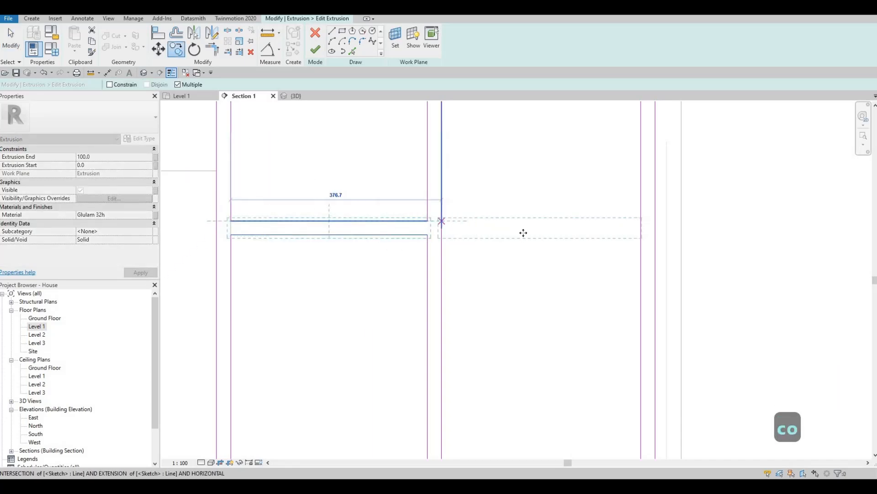
pyautogui.press('Escape')
pyautogui.press('Escape')
pyautogui.press('Escape')
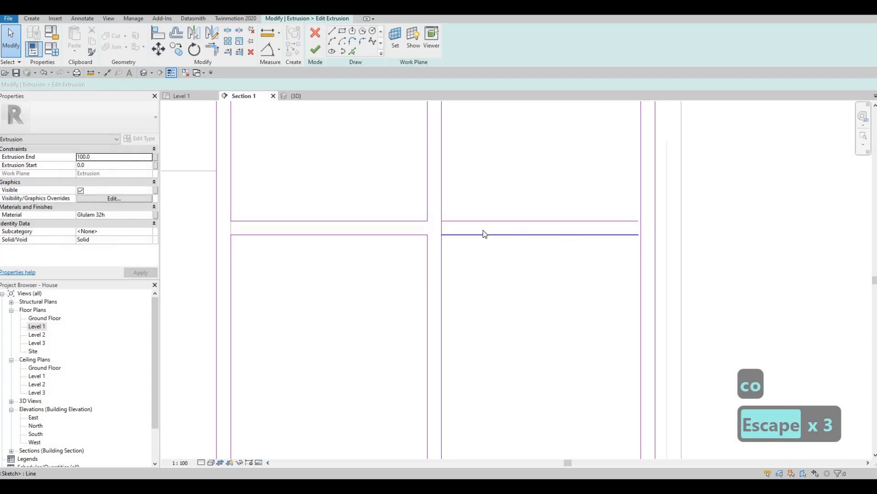
# Trim the copied shelf, divider and side lines into clean corners for the compartments right of the divider.
pyautogui.press('t')
pyautogui.press('r')
pyautogui.click(444, 215)
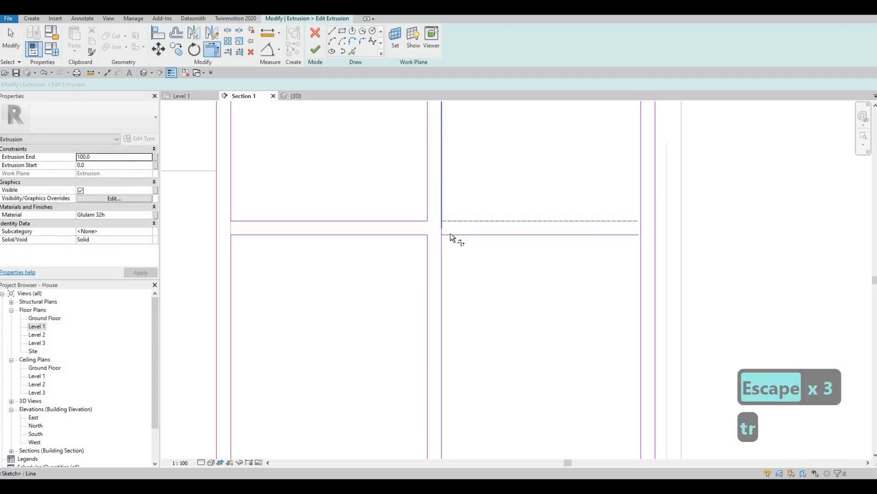
pyautogui.click(606, 221)
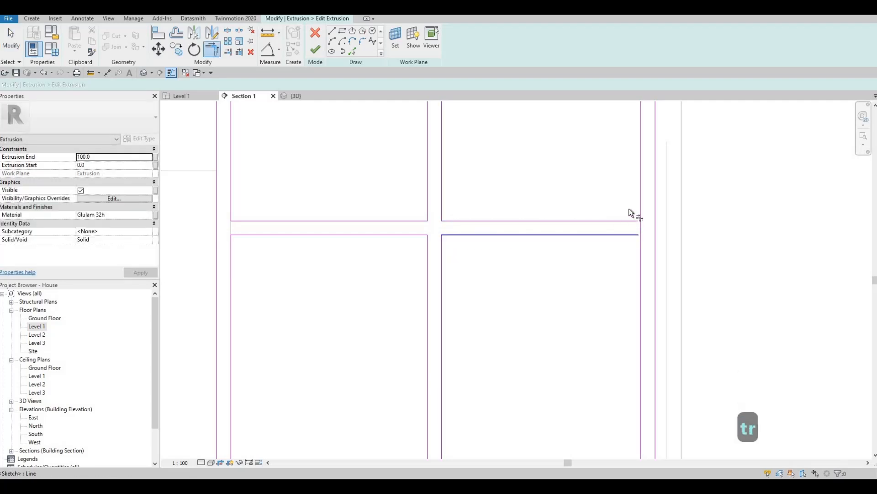
pyautogui.click(642, 240)
pyautogui.scroll(-2, 513, 223)
pyautogui.moveTo(470, 180); pyautogui.dragTo(444, 247, button='middle')
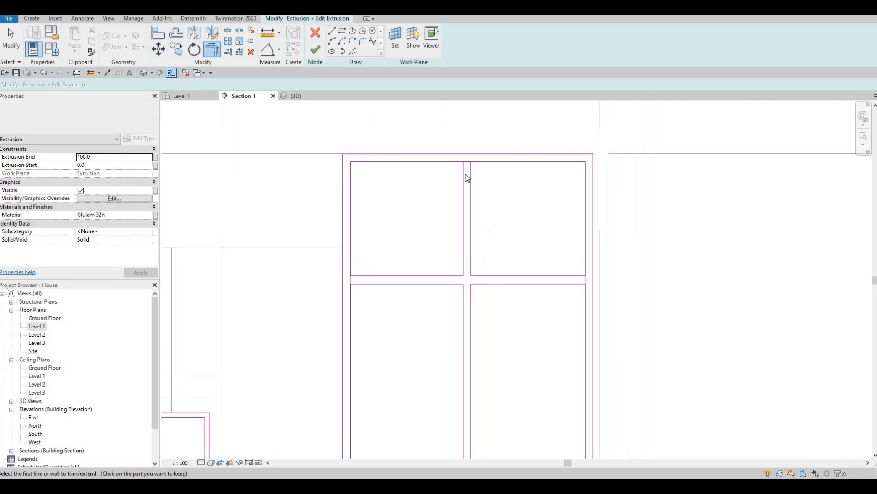
# Delete the divider's short end line that overlaps the tall cabinet's inner top line.
pyautogui.press('Escape')
pyautogui.press('Escape')
pyautogui.scroll(3, 455, 155)
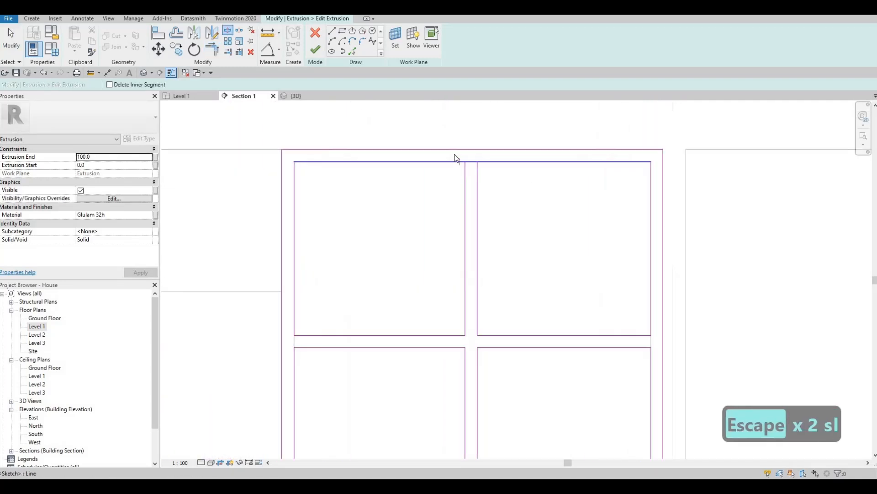
pyautogui.press('Escape')
pyautogui.press('Escape')
pyautogui.click(494, 176)
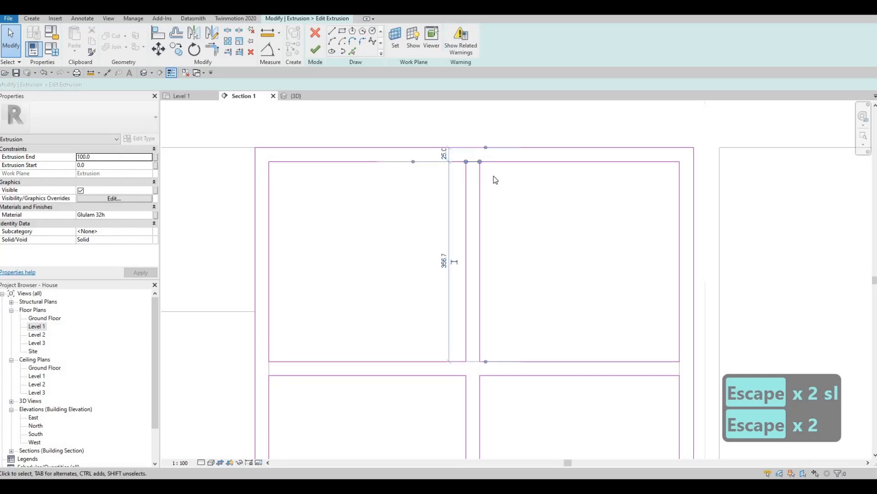
pyautogui.press('Delete')
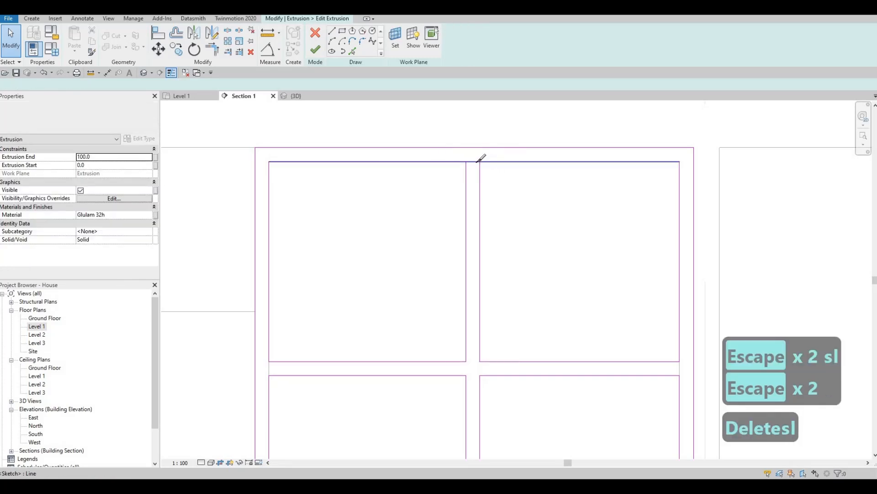
# Split the cabinet's inner top line between the divider edges and trim both parts to the divider lines.
pyautogui.press('Escape')
pyautogui.press('Escape')
pyautogui.press('t')
pyautogui.press('r')
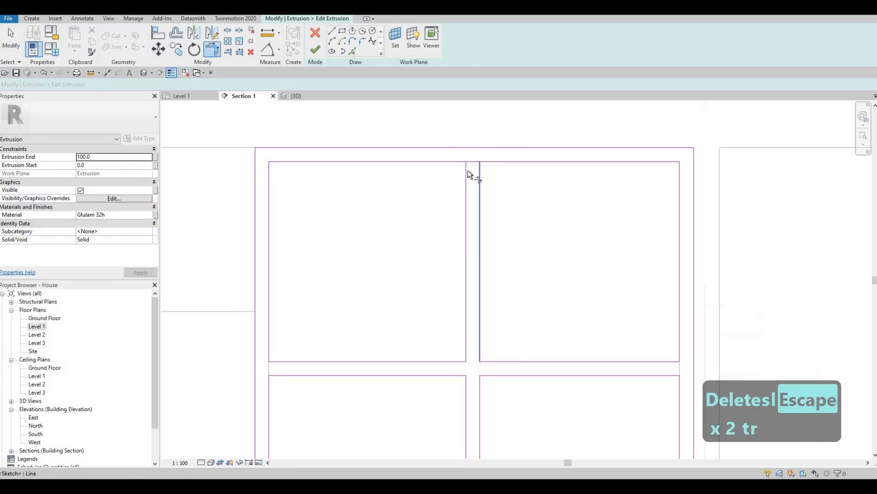
pyautogui.click(463, 234)
pyautogui.moveTo(471, 330); pyautogui.dragTo(485, 176, button='middle')
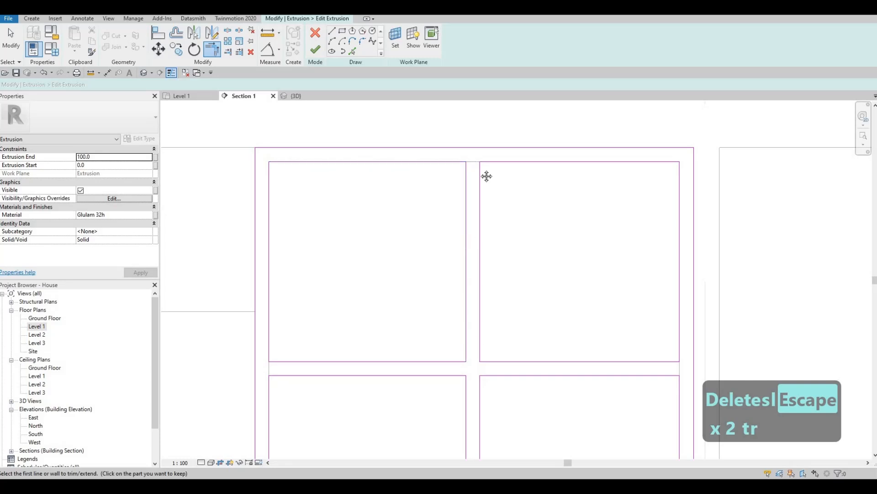
# Delete the divider's short end line that overlaps the tall cabinet's inner bottom line.
pyautogui.scroll(-4, 458, 288)
pyautogui.moveTo(462, 356); pyautogui.dragTo(468, 153, button='middle')
pyautogui.moveTo(482, 270); pyautogui.dragTo(485, 87, button='middle')
pyautogui.scroll(5, 470, 251)
pyautogui.press('Escape')
pyautogui.press('Escape')
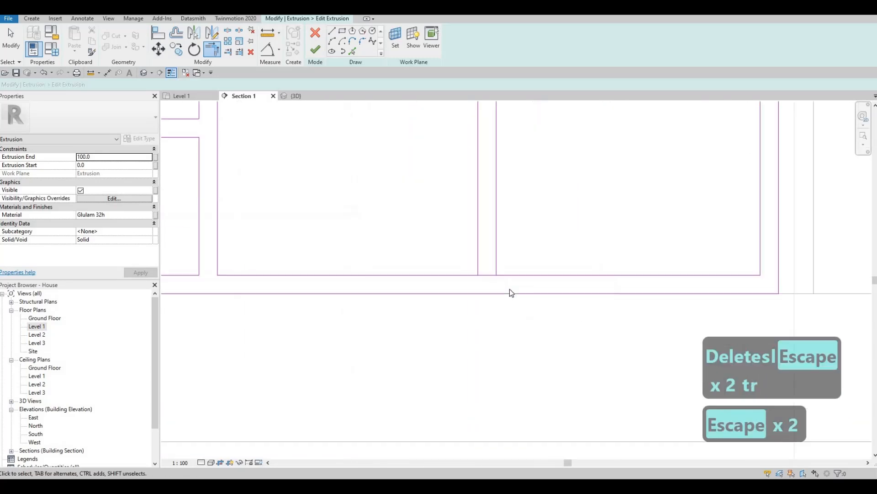
pyautogui.moveTo(448, 259); pyautogui.dragTo(509, 289)
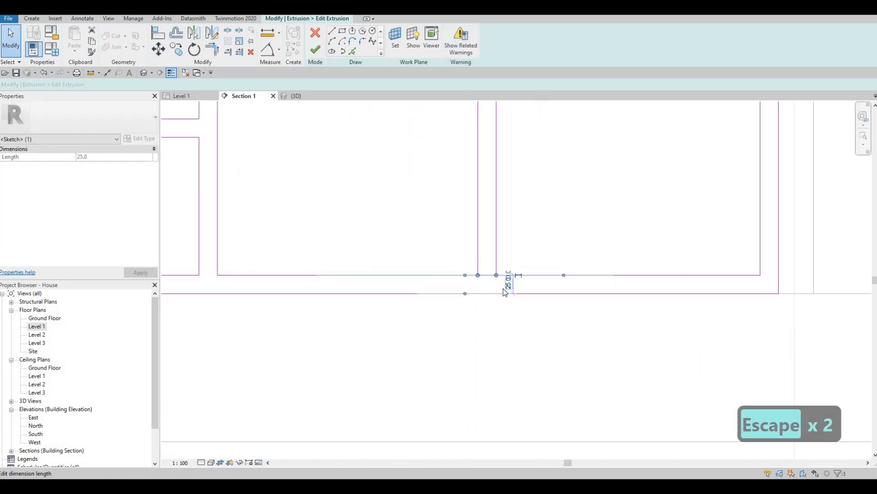
pyautogui.press('Delete')
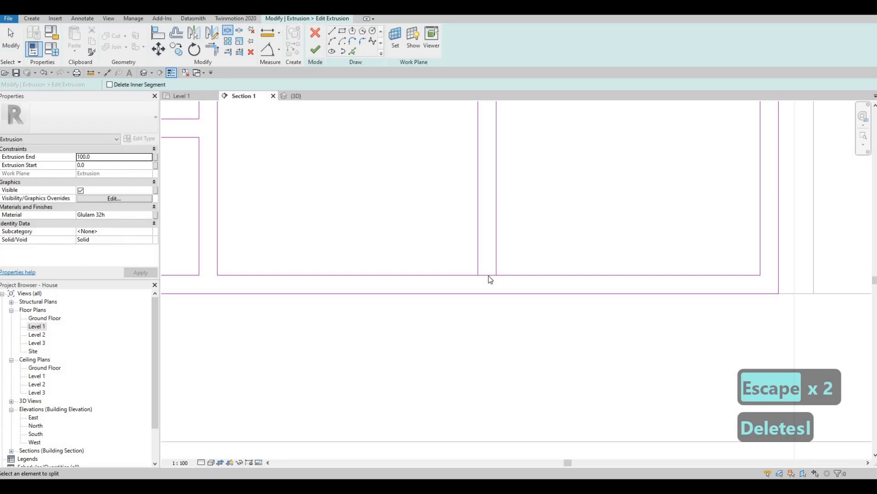
# Split the cabinet's inner bottom line between the divider edges and trim both parts to the divider lines.
pyautogui.press('Escape')
pyautogui.press('Escape')
pyautogui.press('t')
pyautogui.press('r')
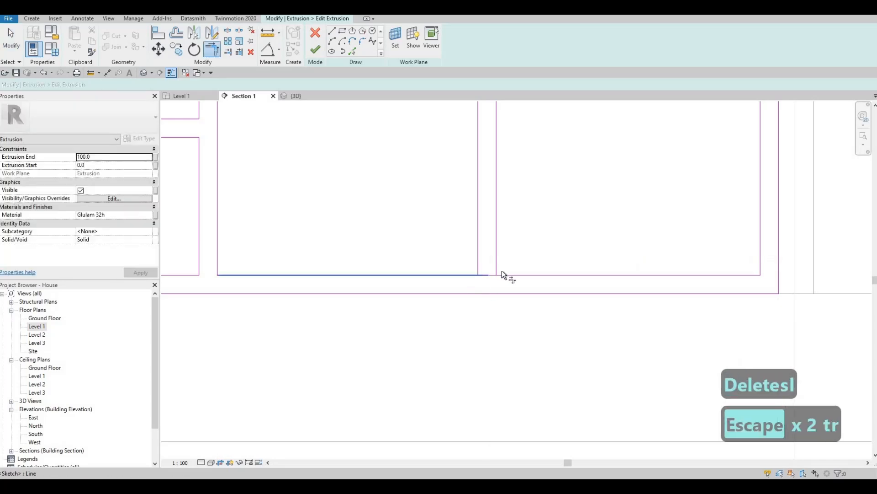
pyautogui.click(499, 269)
pyautogui.click(496, 227)
pyautogui.press('Escape')
pyautogui.scroll(-3, 495, 232)
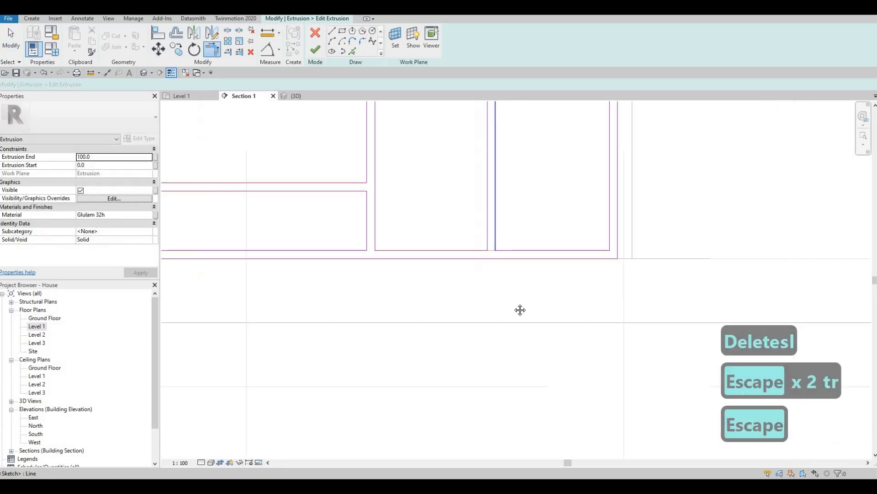
# Copy the shelf lines on both sides of the divider four times down the tall cabinet at 381.7 mm spacing.
pyautogui.scroll(-2, 494, 215)
pyautogui.moveTo(492, 193); pyautogui.dragTo(509, 317, button='middle')
pyautogui.scroll(-1, 464, 234)
pyautogui.moveTo(464, 235); pyautogui.dragTo(455, 333, button='middle')
pyautogui.press('Escape')
pyautogui.moveTo(452, 175); pyautogui.dragTo(446, 220, button='middle')
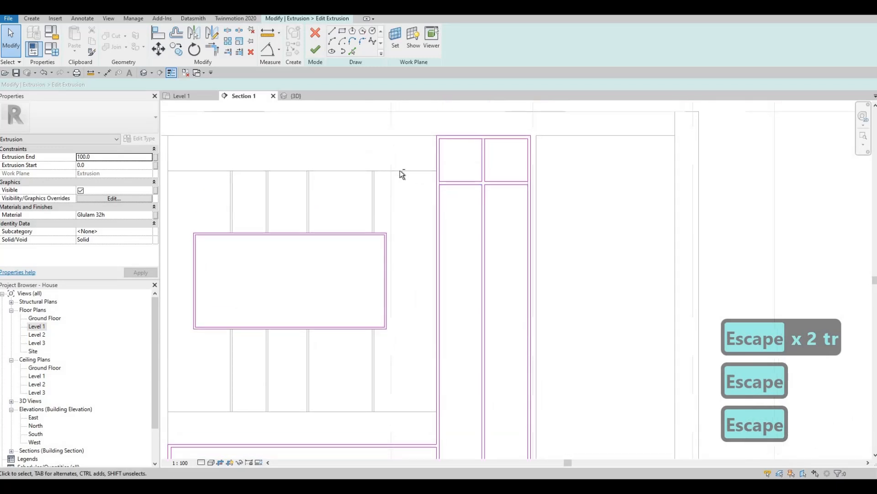
pyautogui.scroll(2, 451, 175)
pyautogui.moveTo(400, 170); pyautogui.dragTo(588, 228)
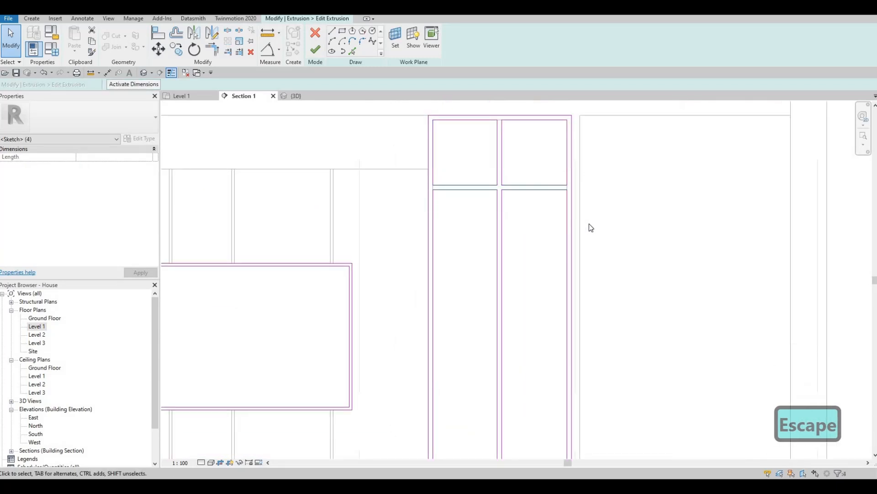
pyautogui.press('c')
pyautogui.press('o')
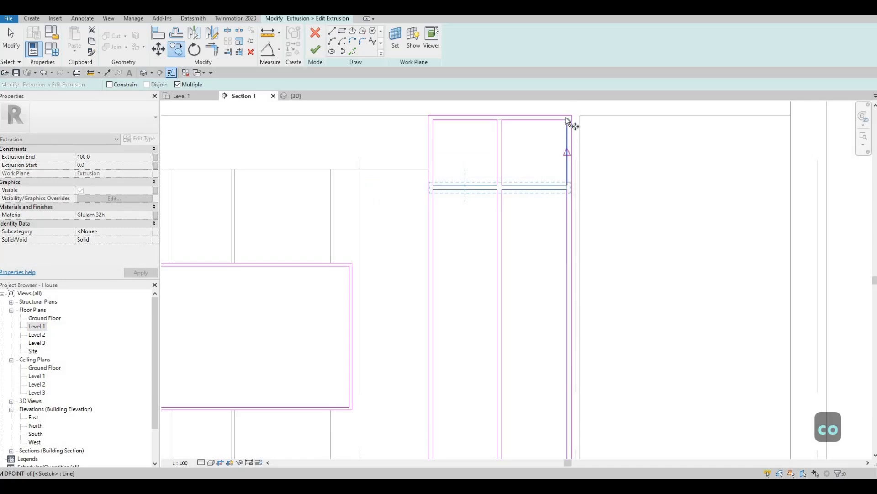
pyautogui.click(566, 120)
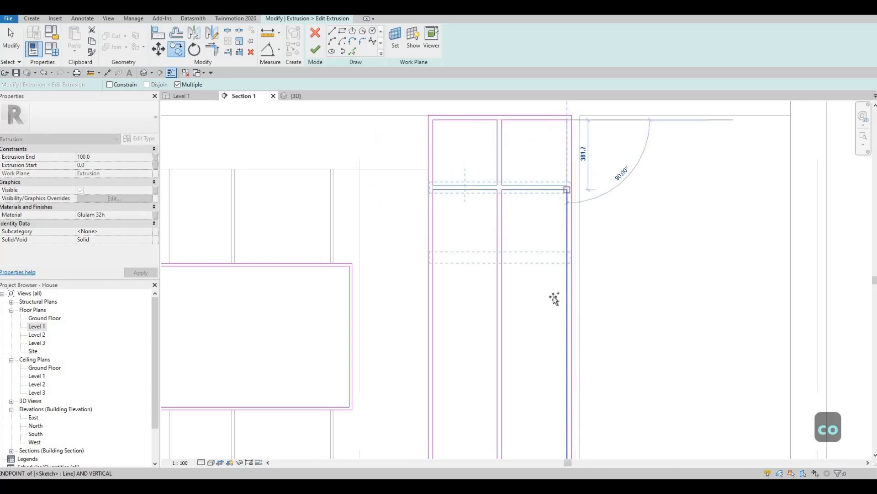
pyautogui.click(567, 259)
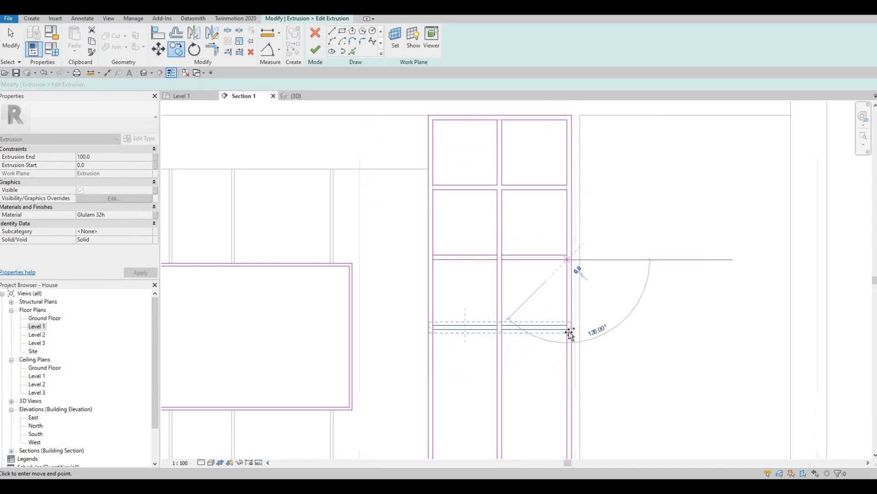
pyautogui.moveTo(569, 293); pyautogui.dragTo(579, 241, button='middle')
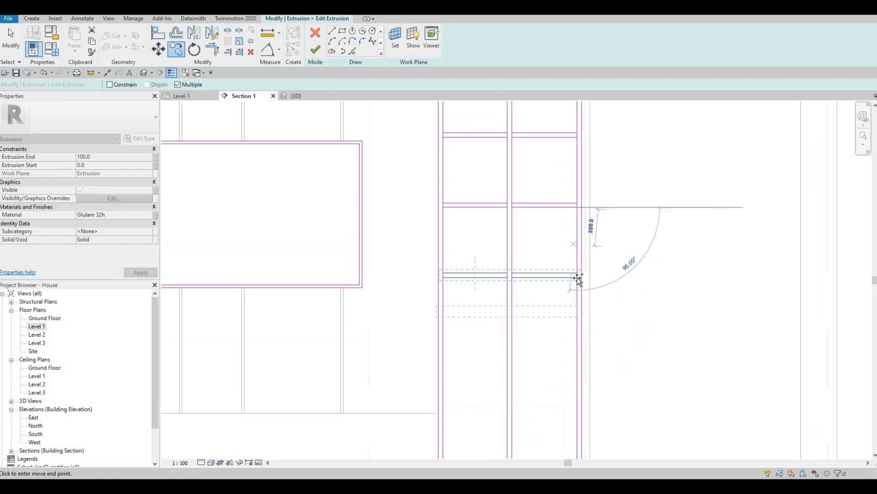
pyautogui.click(577, 277)
pyautogui.moveTo(575, 369); pyautogui.dragTo(567, 251, button='middle')
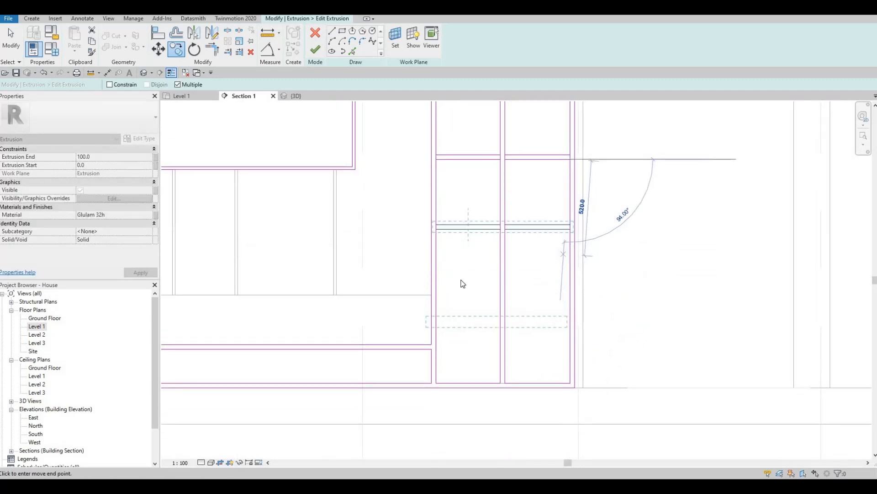
pyautogui.press('Escape')
pyautogui.press('Escape')
pyautogui.press('Escape')
# Split the tall cabinet's inner side lines and both divider lines at the lowest copied shelf.
pyautogui.scroll(2, 443, 255)
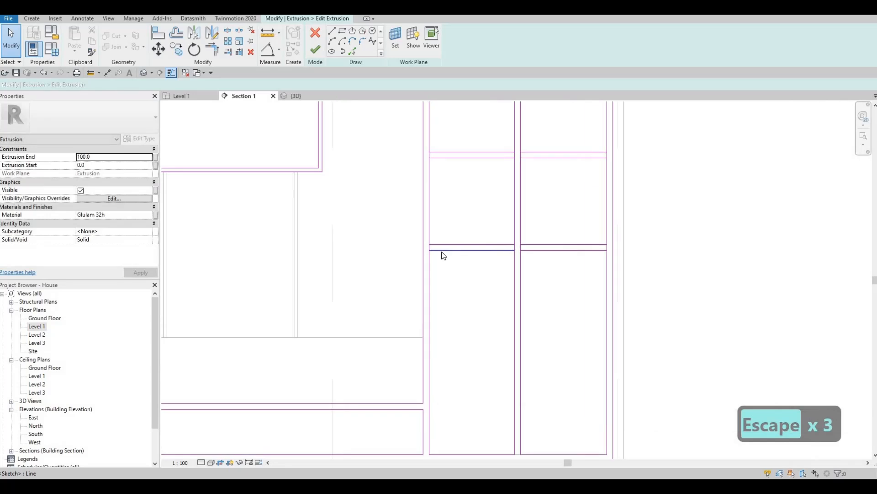
pyautogui.press('s')
pyautogui.press('l')
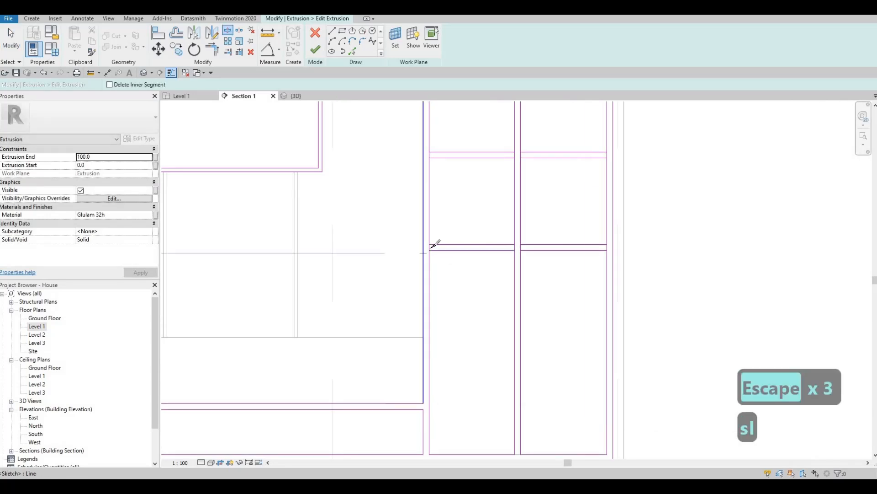
pyautogui.scroll(2, 434, 244)
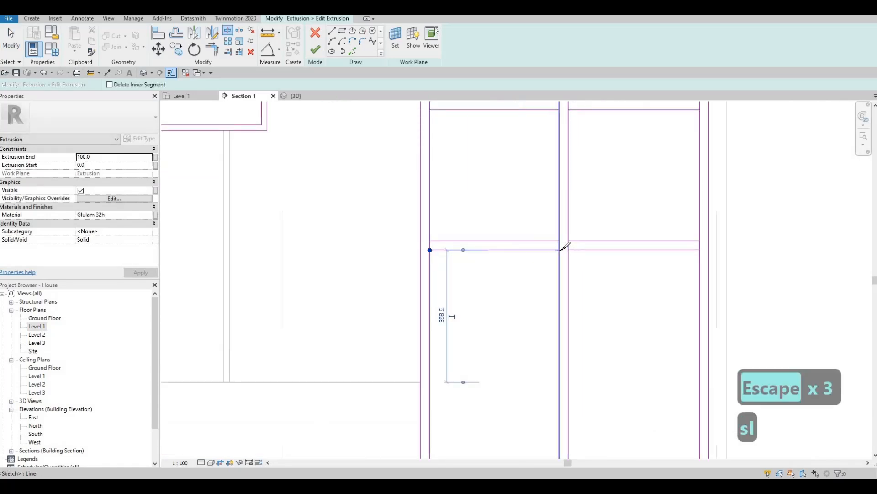
pyautogui.click(560, 250)
pyautogui.click(569, 250)
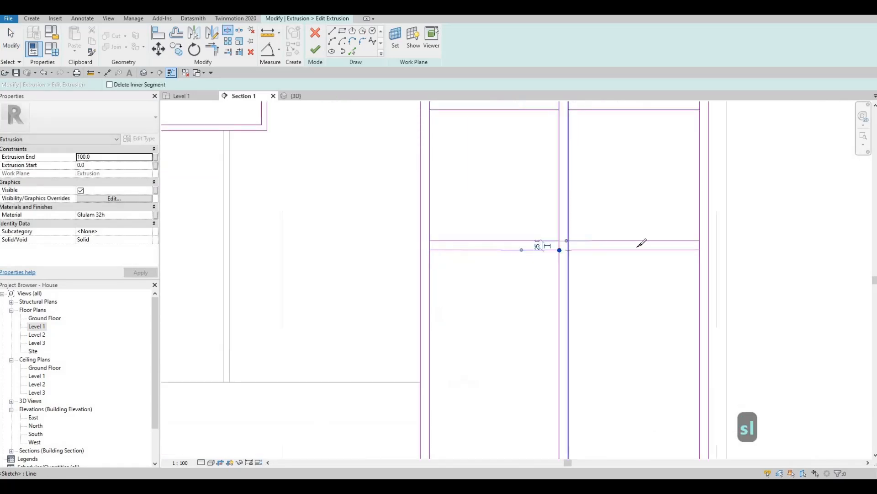
pyautogui.click(700, 250)
# Split the inner side lines and divider lines at each of the three copied shelves above the lowest one.
pyautogui.moveTo(441, 167)
pyautogui.mouseDown(button='middle')
pyautogui.moveTo(438, 209)
pyautogui.moveTo(430, 204)
pyautogui.mouseUp(button='middle')
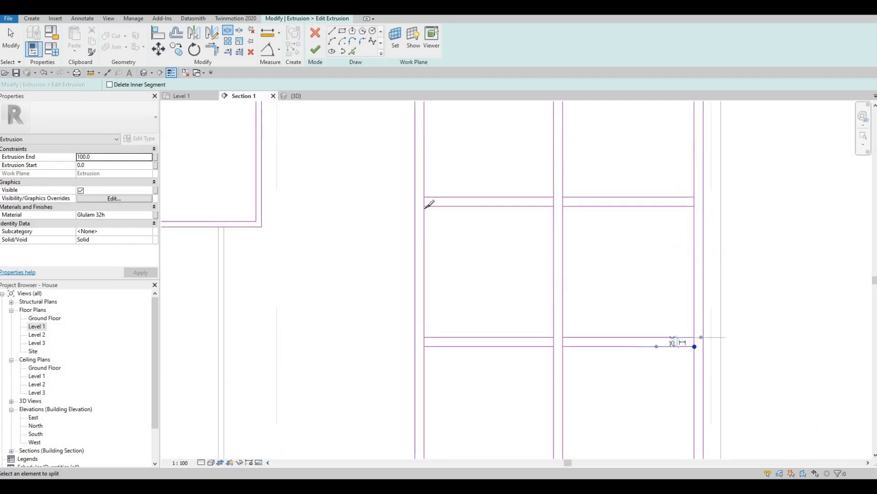
pyautogui.click(556, 206)
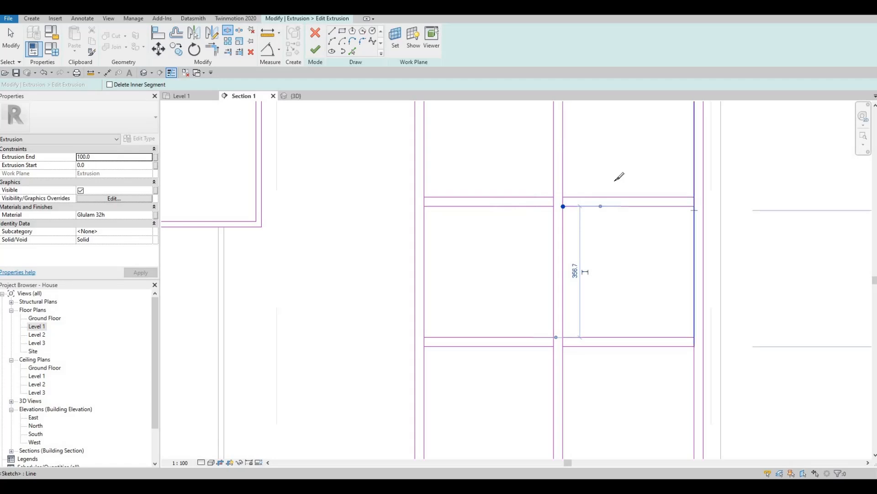
pyautogui.scroll(-2, 503, 198)
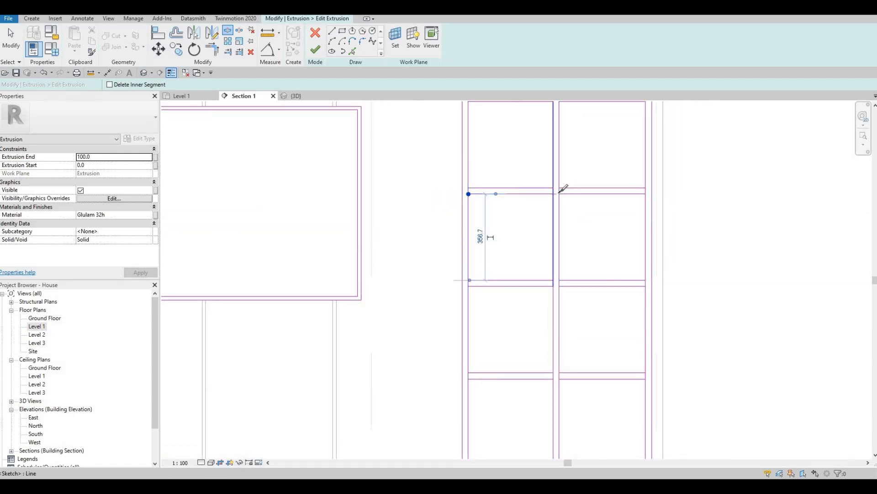
pyautogui.scroll(2, 559, 191)
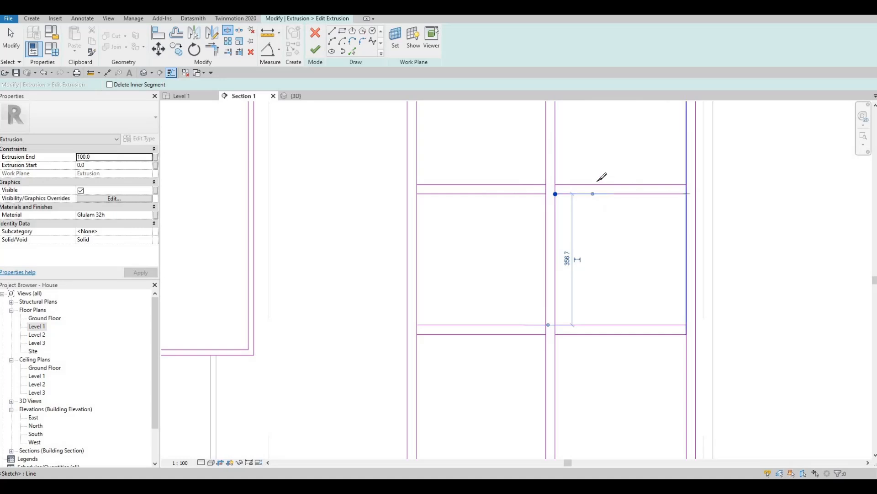
pyautogui.scroll(-2, 519, 221)
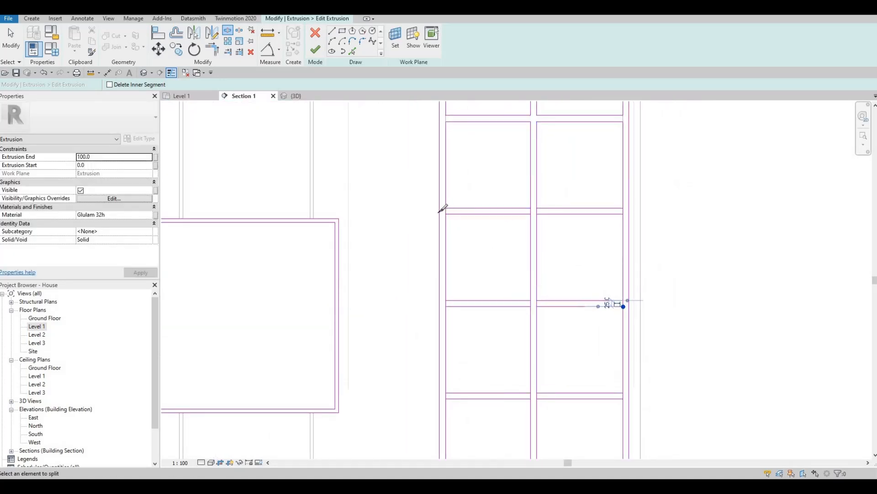
pyautogui.scroll(2, 442, 208)
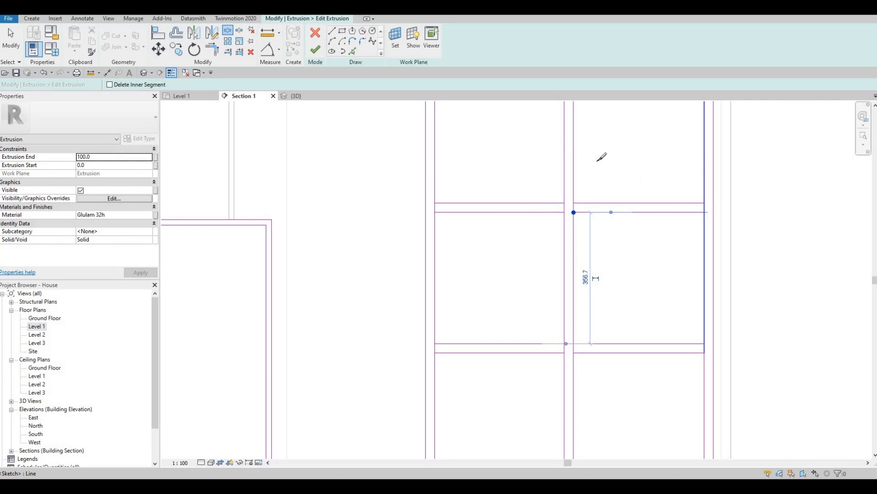
pyautogui.scroll(-3, 574, 225)
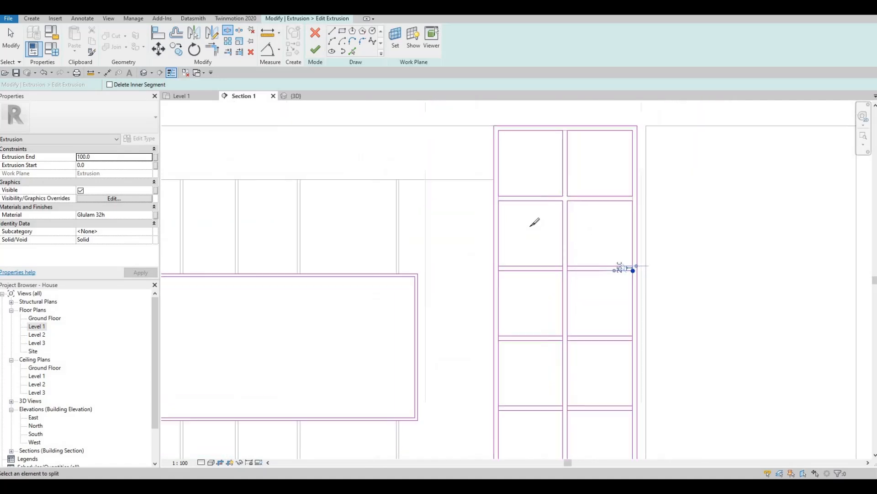
# Trim the inner side lines and divider lines to the upper edge of the highest copied shelf on both sides of the divider.
pyautogui.press('Escape')
pyautogui.scroll(4, 571, 157)
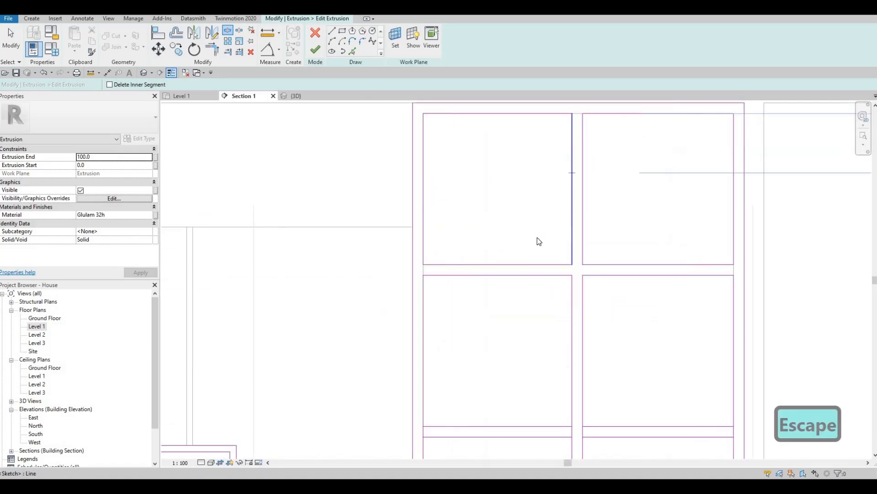
pyautogui.scroll(-2, 539, 241)
pyautogui.press('Escape')
pyautogui.press('Escape')
pyautogui.press('t')
pyautogui.press('r')
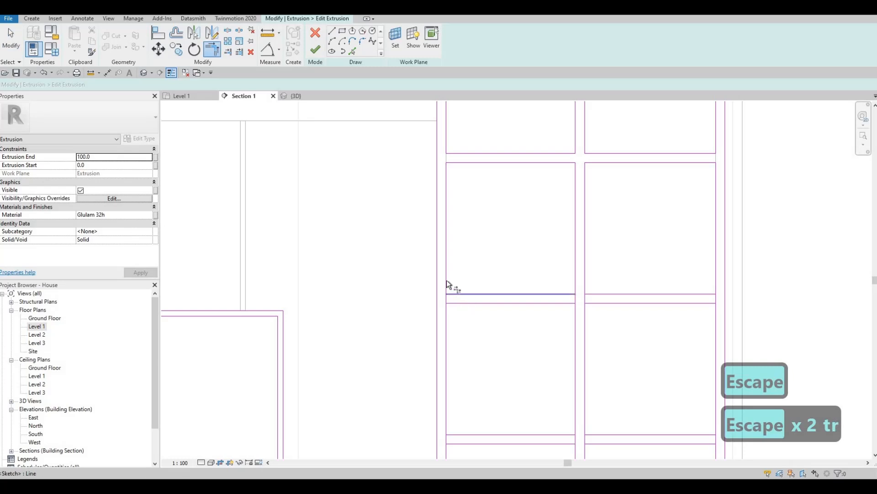
pyautogui.click(560, 293)
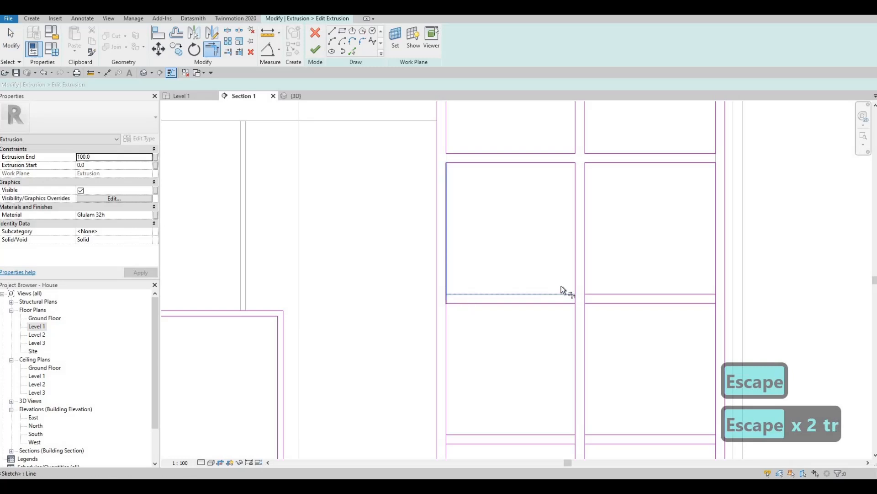
pyautogui.click(593, 292)
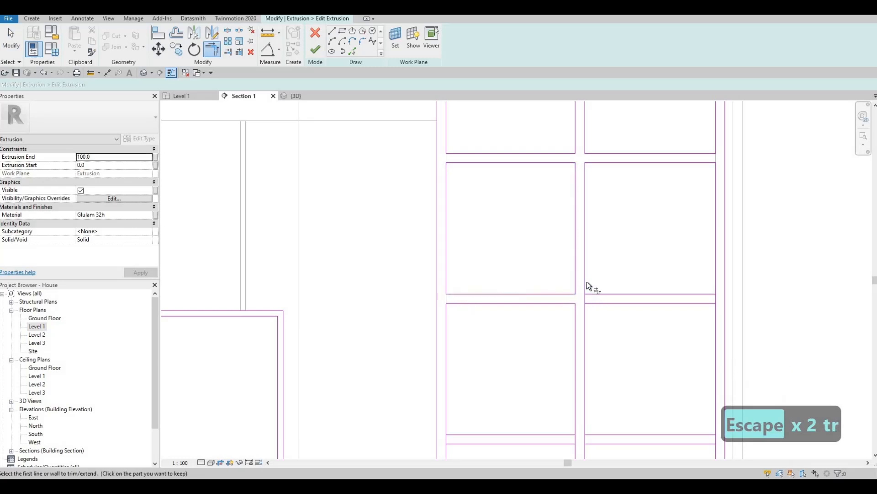
pyautogui.click(708, 292)
pyautogui.click(715, 286)
# Trim the corners at the second copied shelf from the top so both compartments above it form closed rectangles.
pyautogui.moveTo(704, 437); pyautogui.dragTo(698, 290, button='middle')
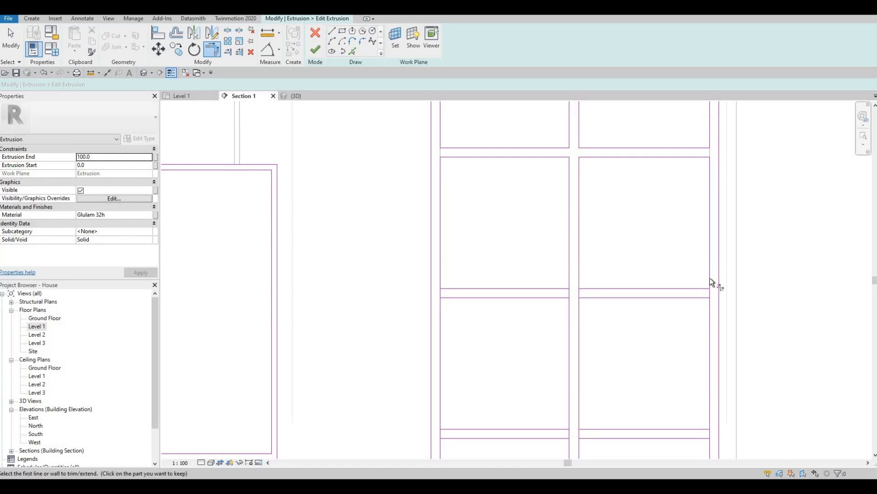
pyautogui.click(581, 288)
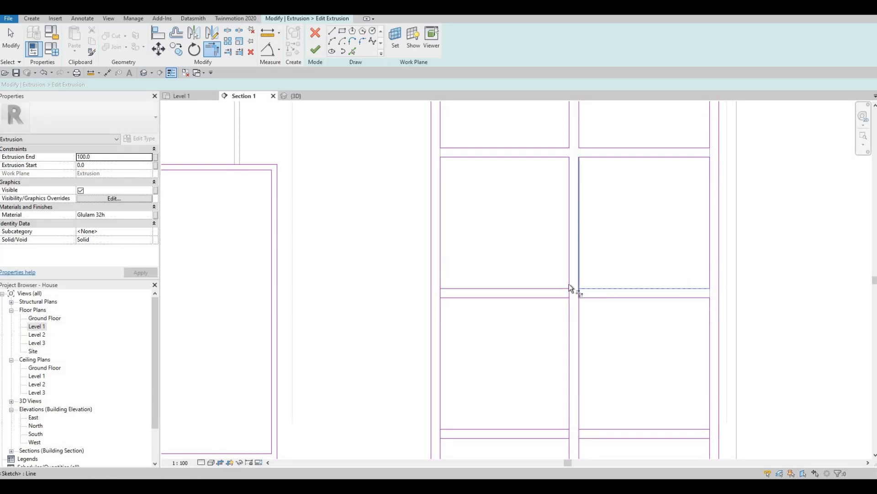
pyautogui.click(570, 285)
pyautogui.click(473, 289)
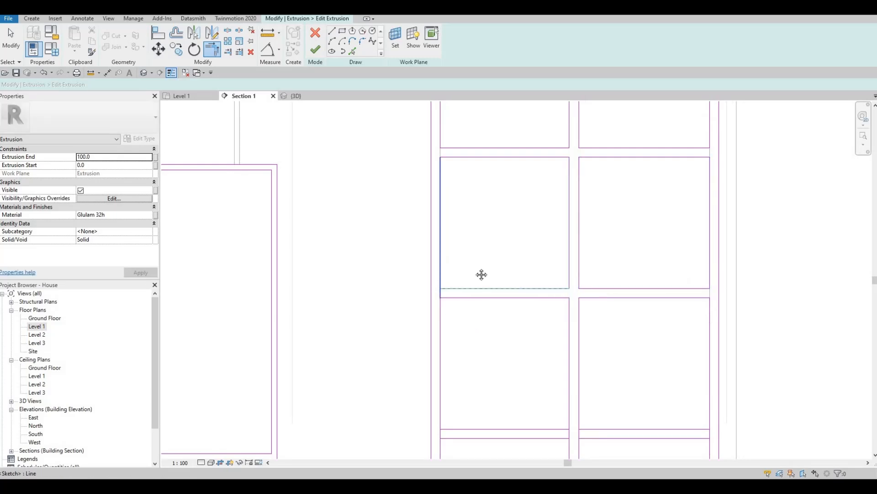
pyautogui.click(440, 278)
# Trim the side and divider lines to the third copied shelf's upper edge in both columns of the tall cabinet.
pyautogui.moveTo(553, 432); pyautogui.dragTo(553, 300, button='middle')
pyautogui.click(571, 282)
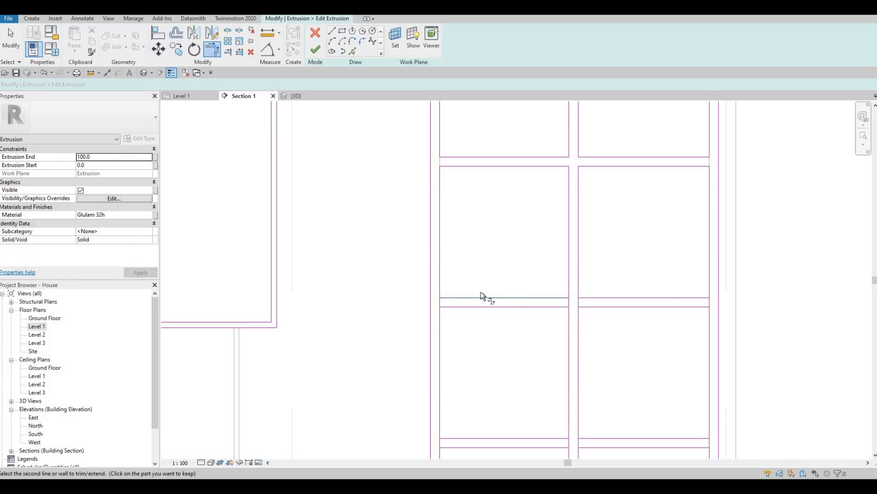
pyautogui.click(468, 291)
pyautogui.click(590, 299)
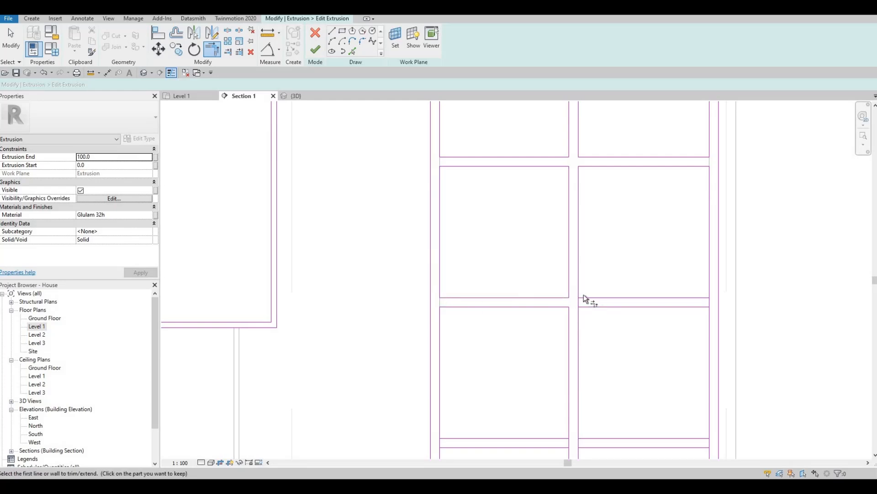
pyautogui.click(701, 296)
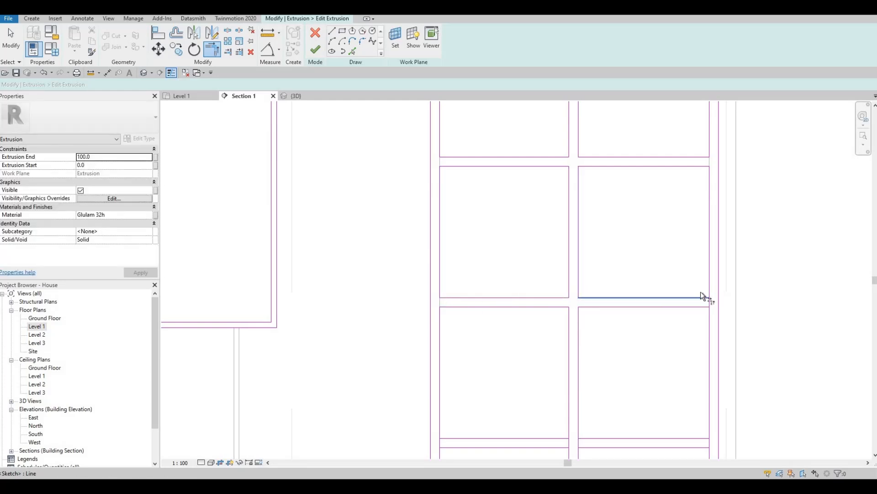
pyautogui.click(708, 284)
# Trim the side and divider lines to the upper edge of the lowest copied shelf on both sides of the divider.
pyautogui.moveTo(679, 313); pyautogui.dragTo(666, 184, button='middle')
pyautogui.click(689, 305)
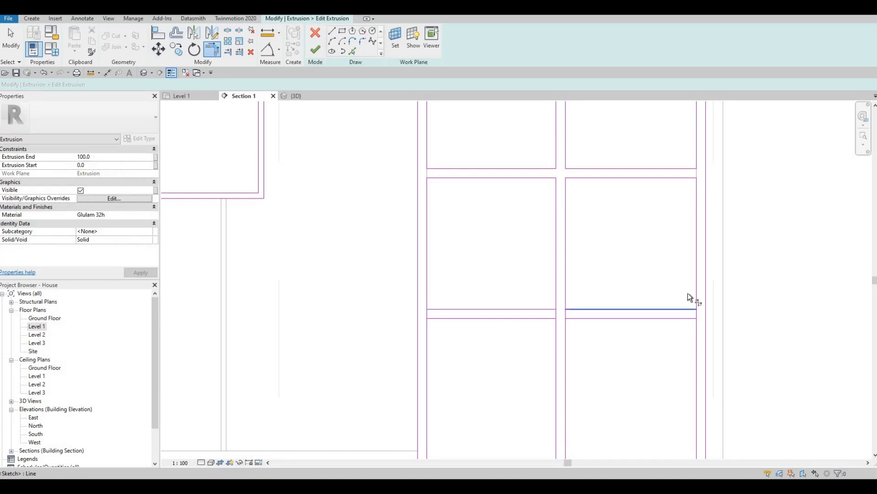
pyautogui.click(555, 297)
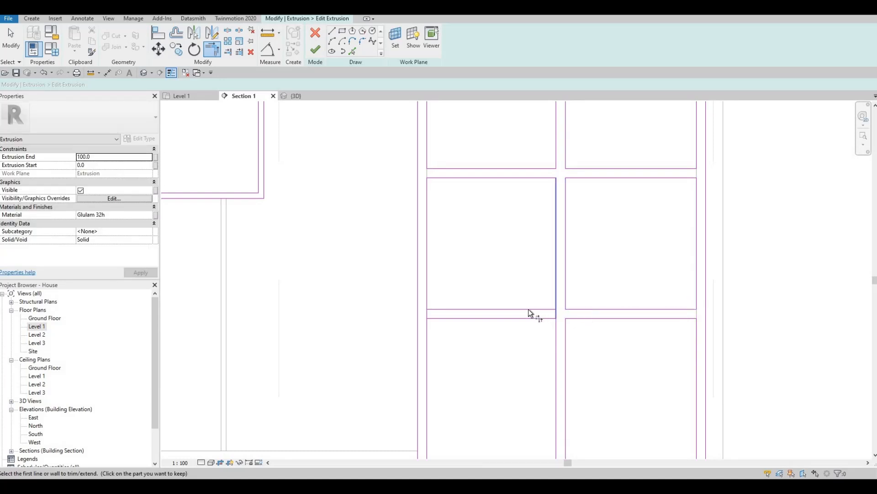
pyautogui.click(486, 309)
pyautogui.scroll(-6, 564, 275)
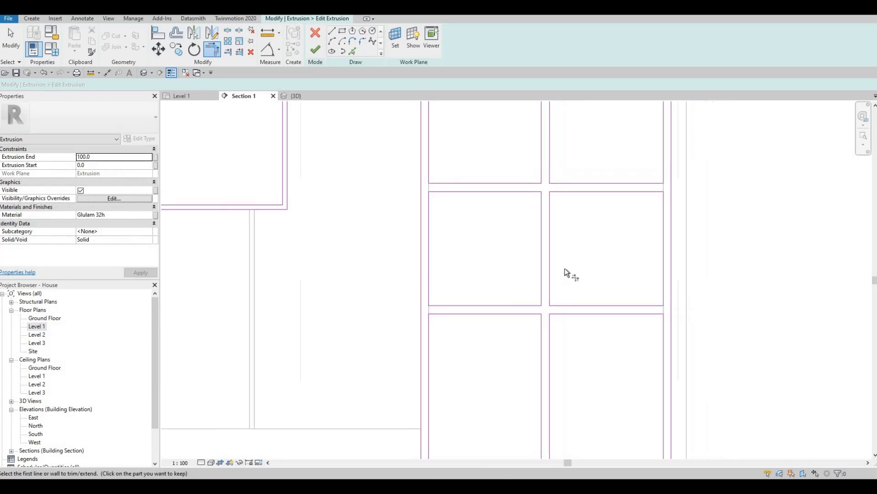
pyautogui.scroll(-1, 681, 281)
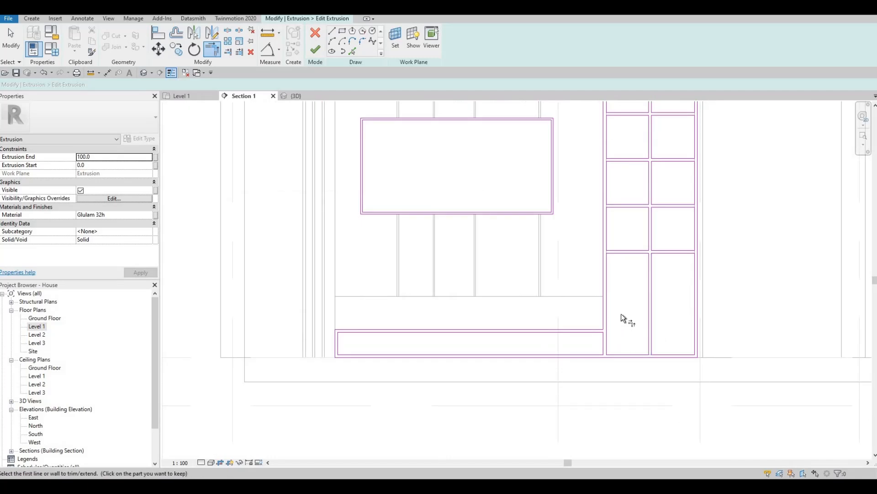
pyautogui.moveTo(591, 327); pyautogui.dragTo(596, 305, button='middle')
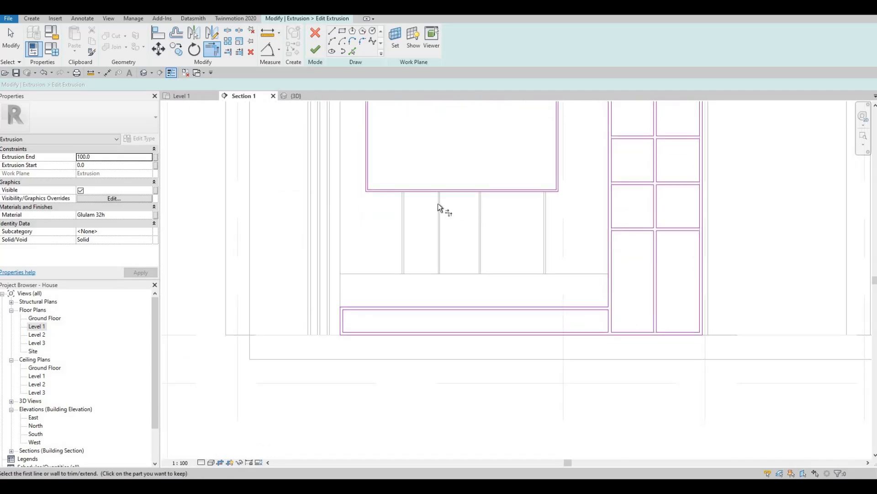
pyautogui.moveTo(433, 126); pyautogui.dragTo(421, 101, button='middle')
pyautogui.press('Escape')
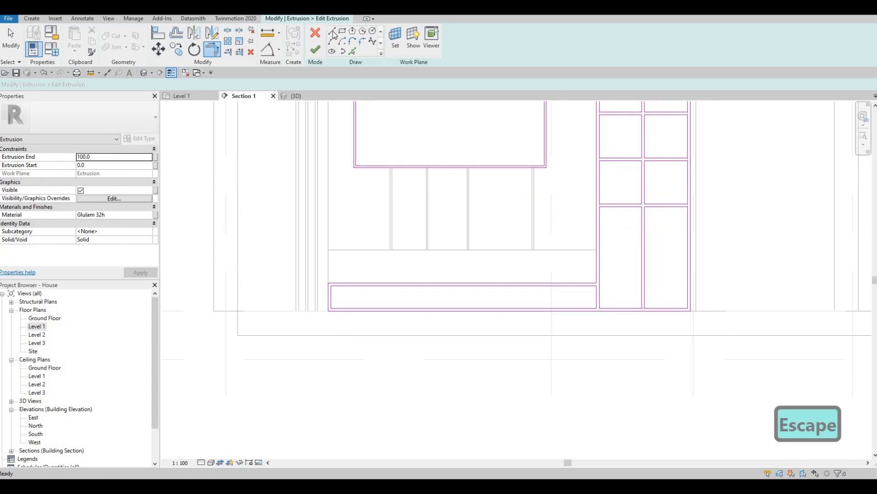
pyautogui.press('l')
pyautogui.press('i')
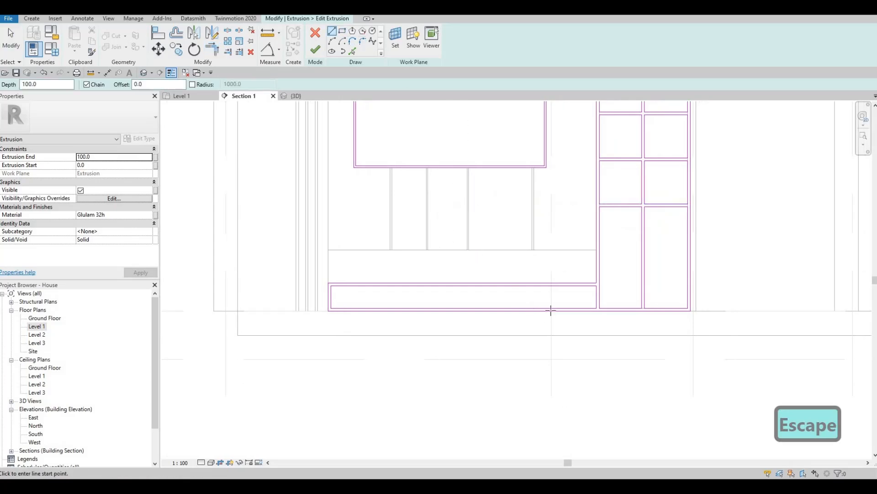
pyautogui.scroll(3, 550, 301)
pyautogui.click(550, 297)
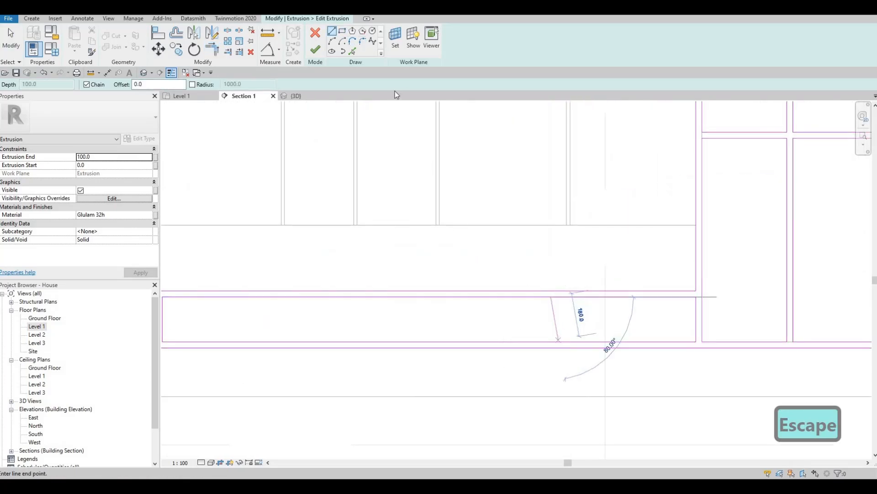
pyautogui.press('Escape')
pyautogui.press('Escape')
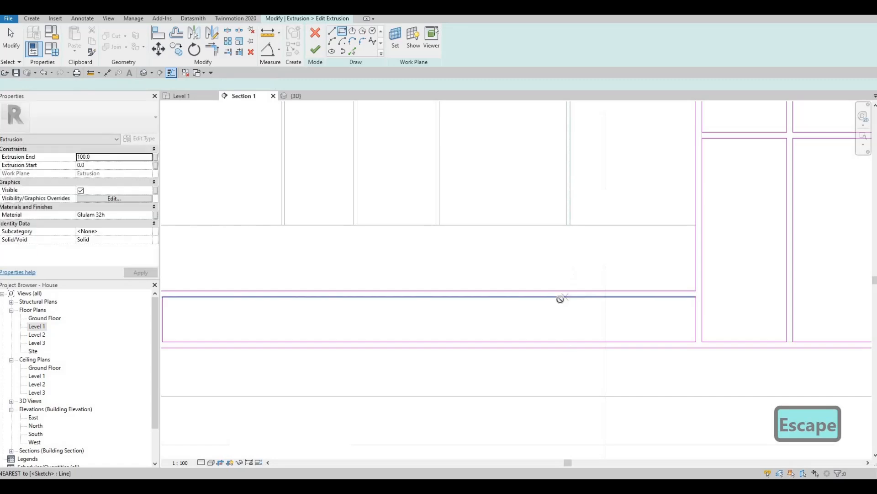
# Draw a narrow divider rectangle between the low cabinet's inner top and bottom lines and set its width to 25 mm.
pyautogui.click(560, 297)
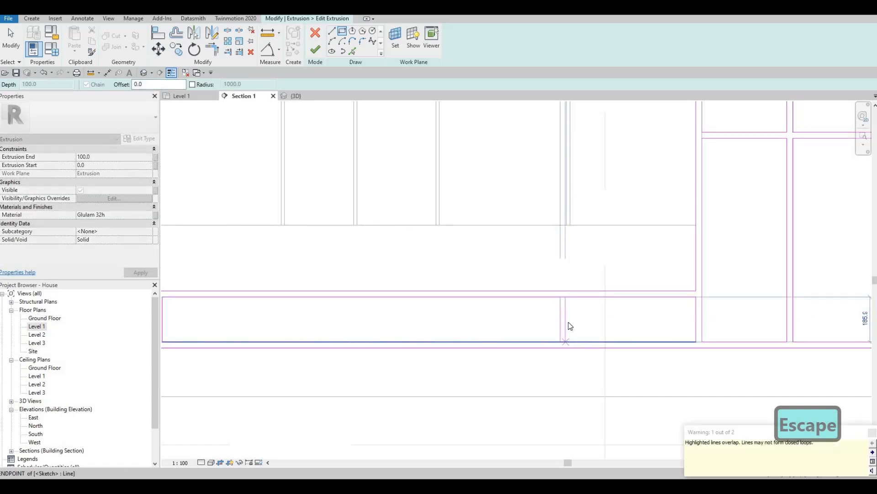
pyautogui.press('Escape')
pyautogui.press('Escape')
pyautogui.click(566, 304)
pyautogui.click(564, 275)
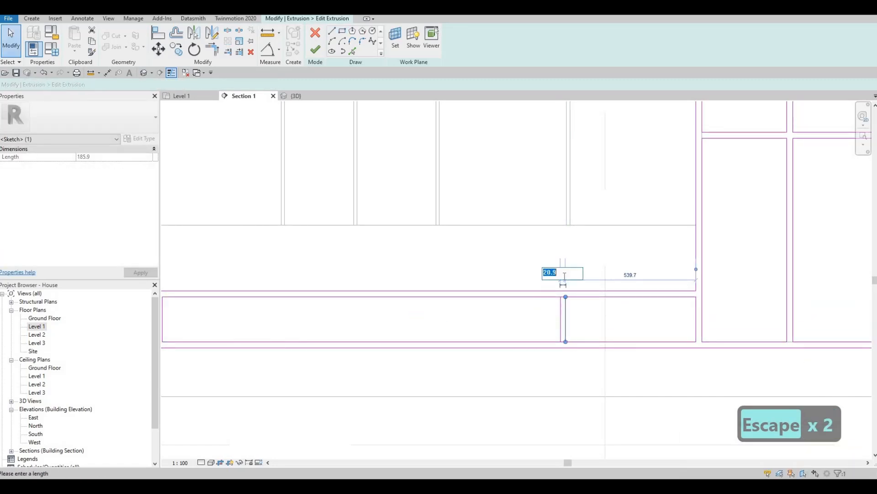
pyautogui.write('25')
pyautogui.press('Return')
pyautogui.press('Escape')
pyautogui.press('Escape')
pyautogui.press('Escape')
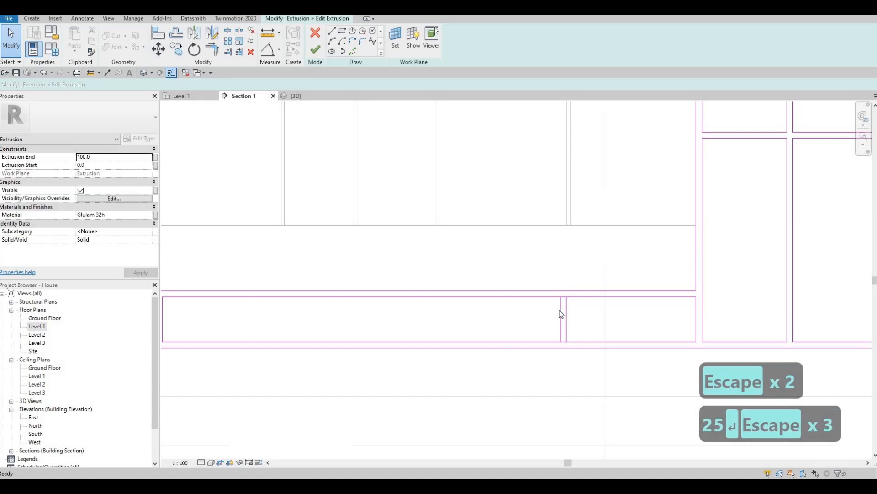
# Split the low cabinet's inner top and bottom lines at the new divider's right edge.
pyautogui.press('s')
pyautogui.scroll(3, 588, 270)
pyautogui.press('l')
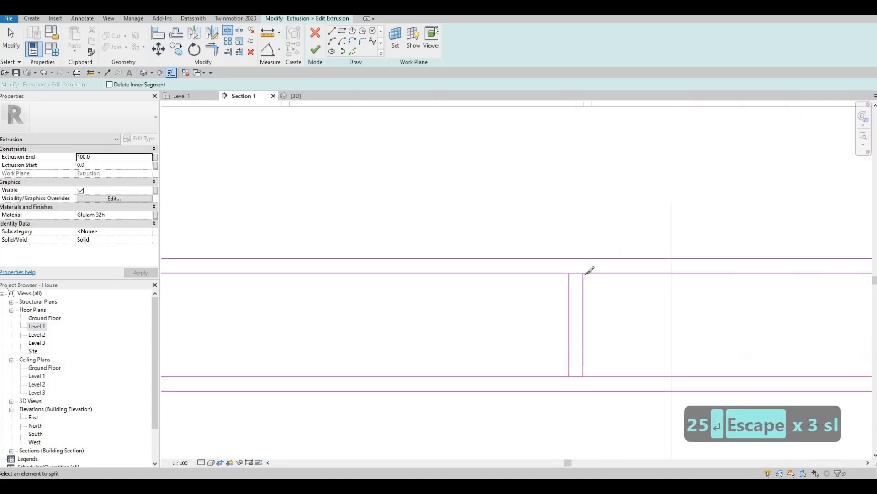
pyautogui.click(583, 273)
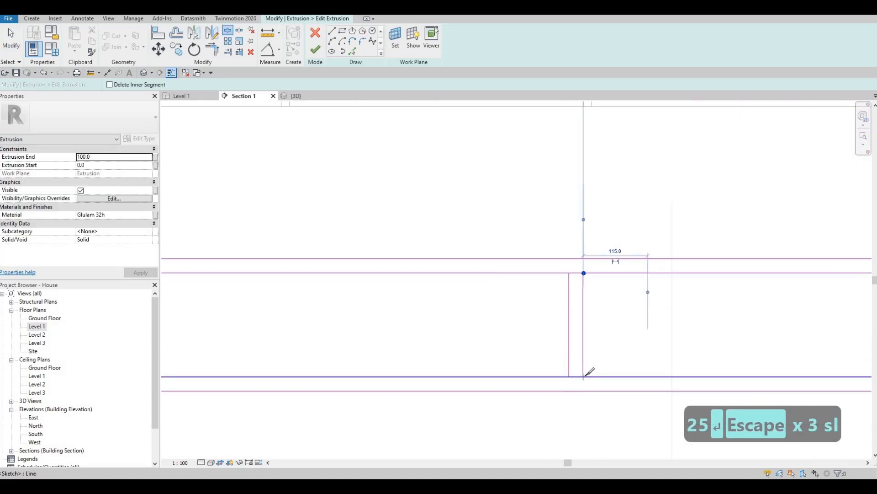
pyautogui.click(583, 375)
pyautogui.press('Escape')
pyautogui.press('Escape')
# Trim the low cabinet's inner top and bottom lines to the divider's left edge.
pyautogui.press('t')
pyautogui.press('r')
pyautogui.click(560, 376)
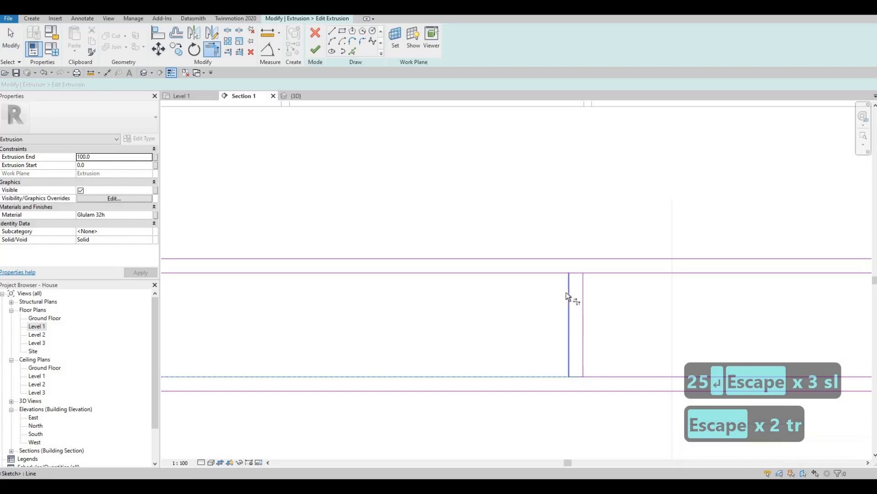
pyautogui.click(567, 292)
pyautogui.click(567, 289)
pyautogui.click(556, 273)
pyautogui.scroll(-3, 569, 276)
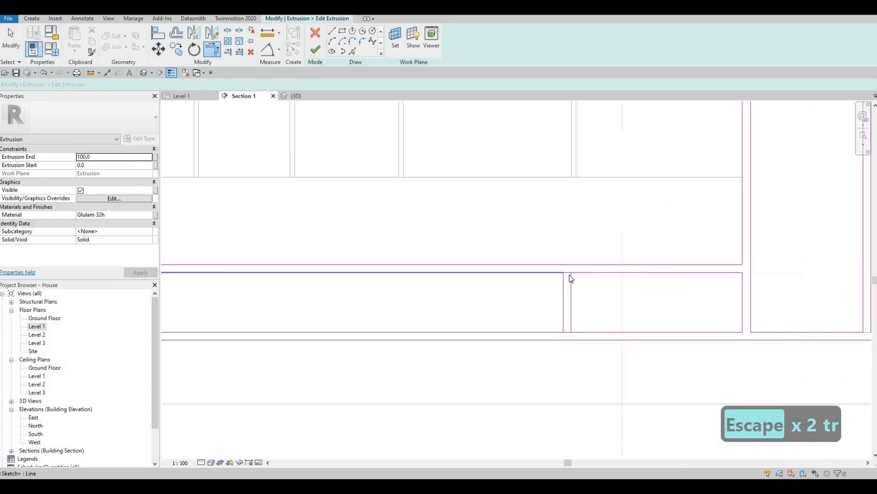
pyautogui.press('Escape')
# Delete the leftover short lines between the divider's edges at the low cabinet's inner top and bottom.
pyautogui.scroll(1, 564, 273)
pyautogui.click(572, 288)
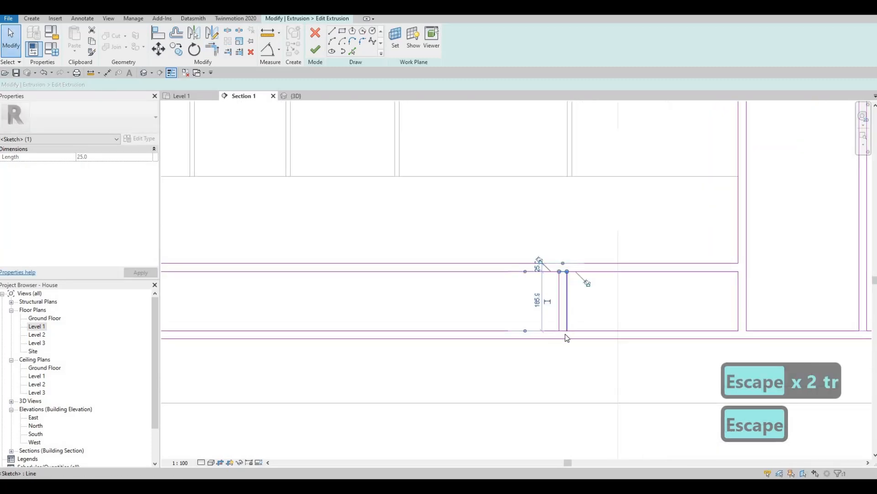
pyautogui.press('Delete')
pyautogui.scroll(2, 562, 344)
pyautogui.press('Delete')
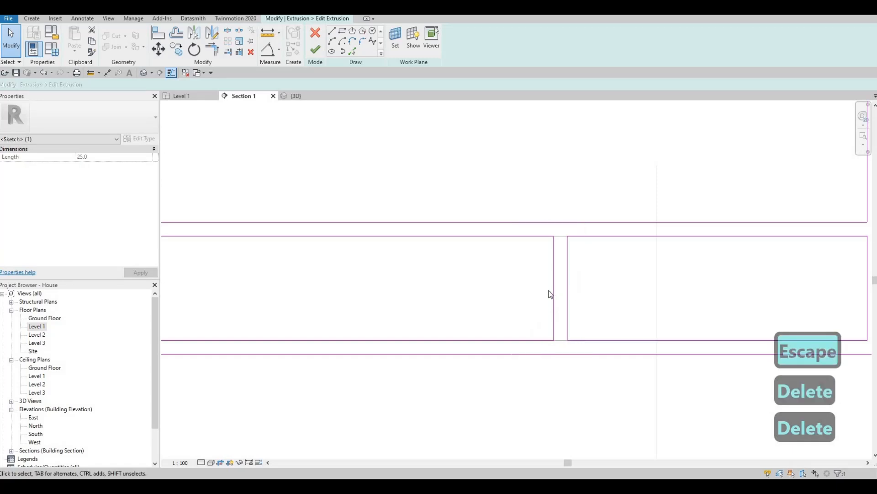
# Copy the divider's two edge lines to three more positions leftward along the low cabinet, one of them 600 mm from the original.
pyautogui.scroll(-4, 584, 252)
pyautogui.press('Escape')
pyautogui.moveTo(574, 239); pyautogui.dragTo(617, 313)
pyautogui.press('c')
pyautogui.press('o')
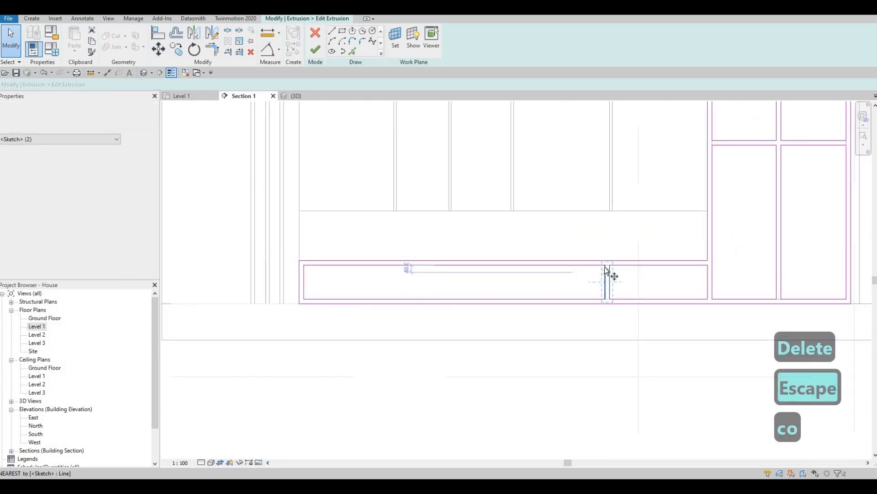
pyautogui.click(605, 268)
pyautogui.click(495, 267)
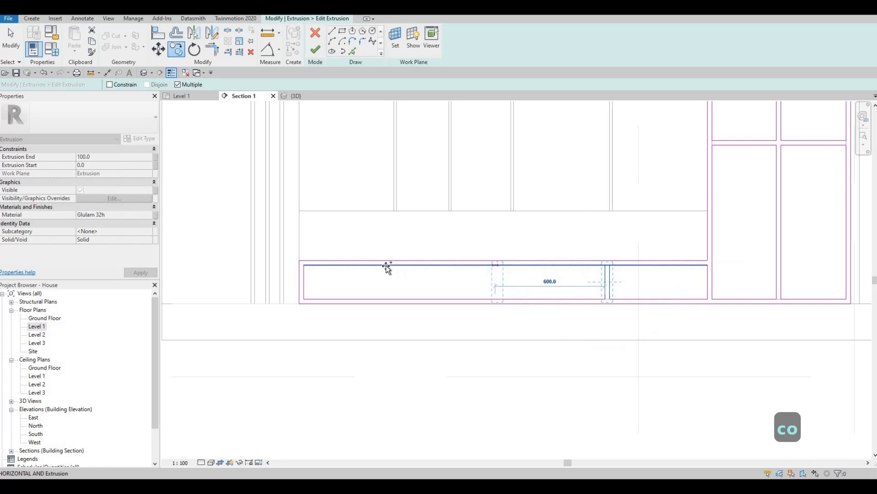
pyautogui.click(372, 268)
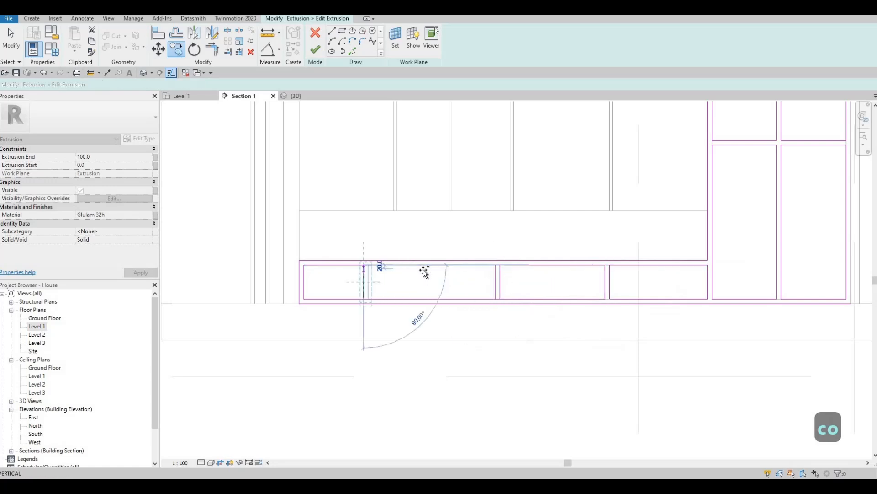
pyautogui.press('Escape')
pyautogui.press('Escape')
pyautogui.press('Escape')
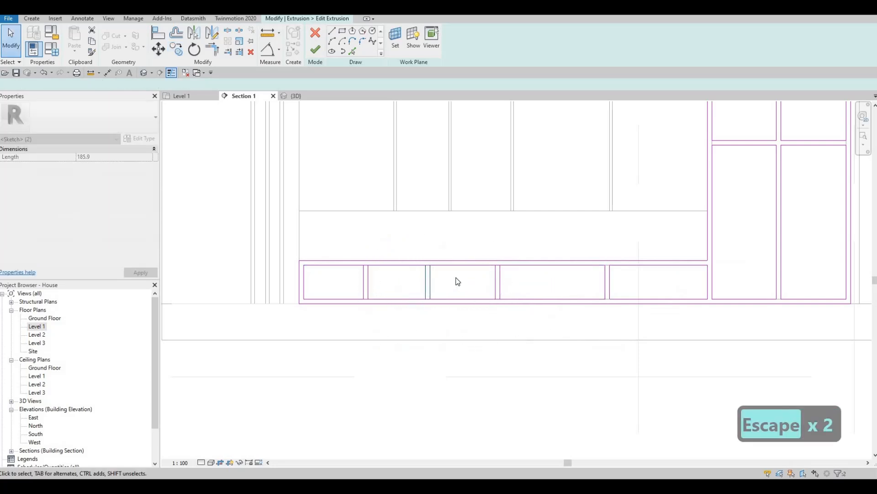
# Split the low cabinet's inner top and bottom lines at the three copied dividers.
pyautogui.scroll(2, 456, 284)
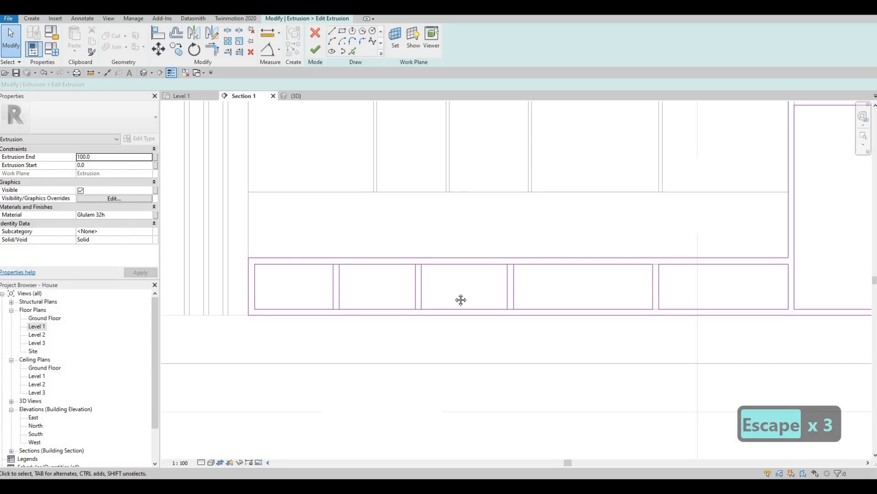
pyautogui.moveTo(488, 295); pyautogui.dragTo(493, 291, button='middle')
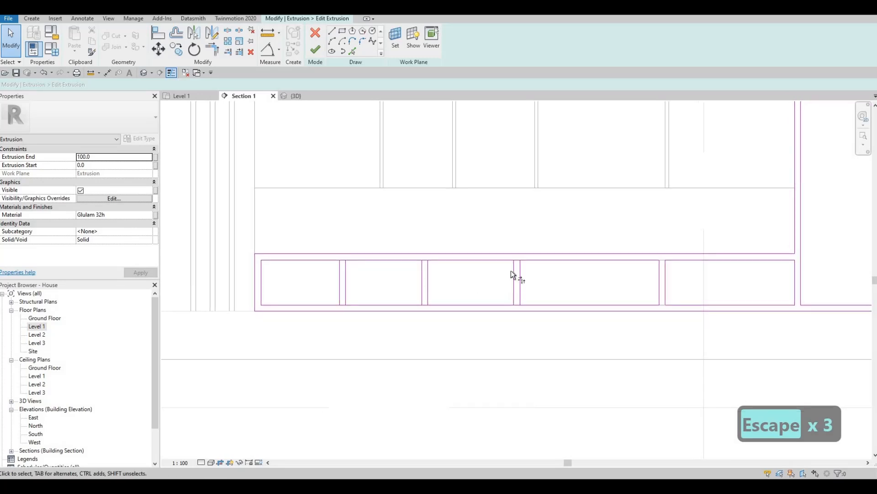
pyautogui.press('t')
pyautogui.press('r')
pyautogui.scroll(2, 517, 265)
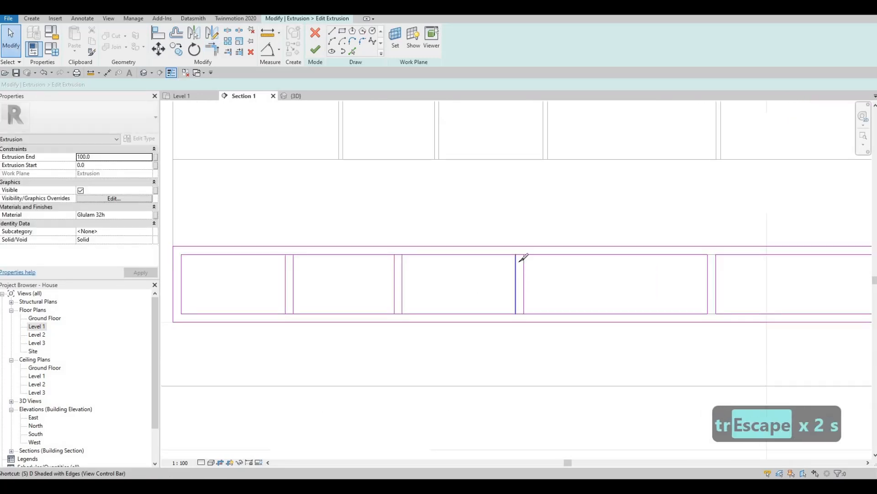
pyautogui.press('l')
pyautogui.click(516, 301)
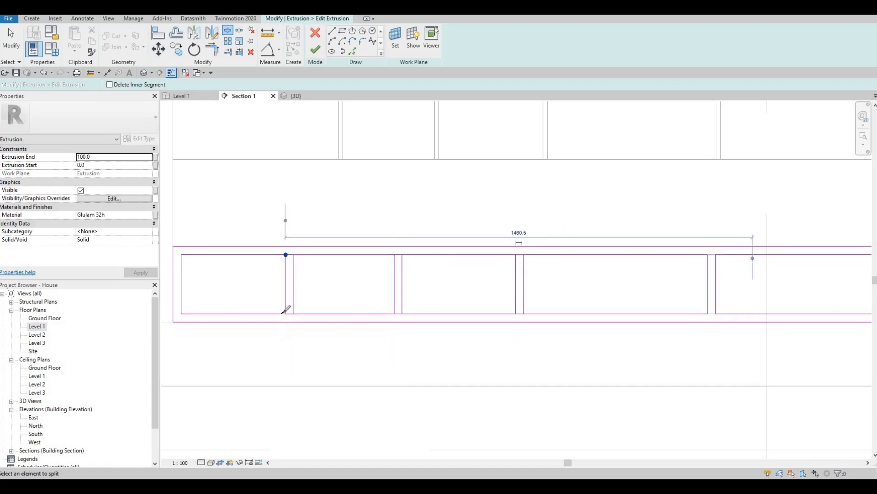
pyautogui.press('Escape')
pyautogui.press('Escape')
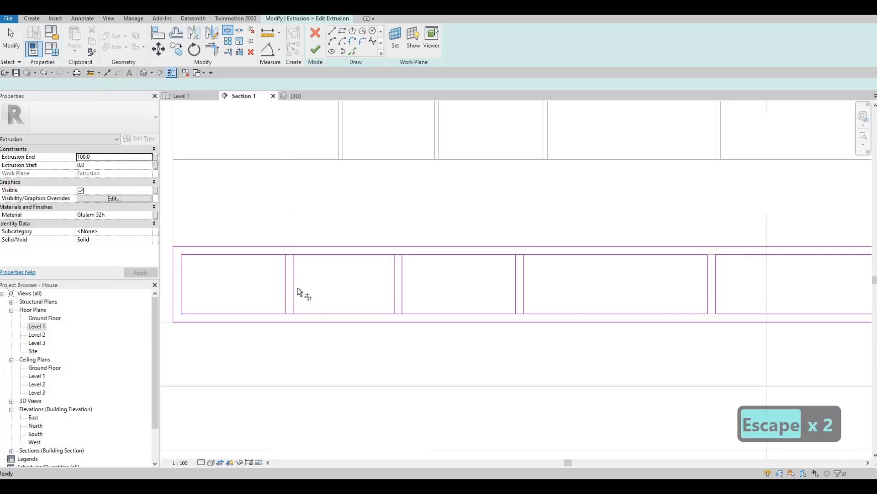
# Trim the low cabinet's inner top and bottom lines to the edges of the three copied dividers, closing each compartment outline.
pyautogui.press('t')
pyautogui.press('r')
pyautogui.click(297, 255)
pyautogui.click(293, 291)
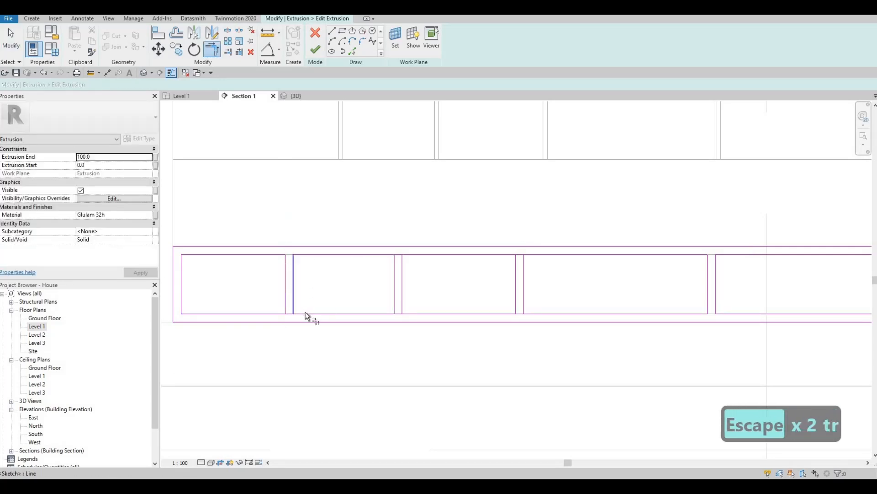
pyautogui.click(407, 255)
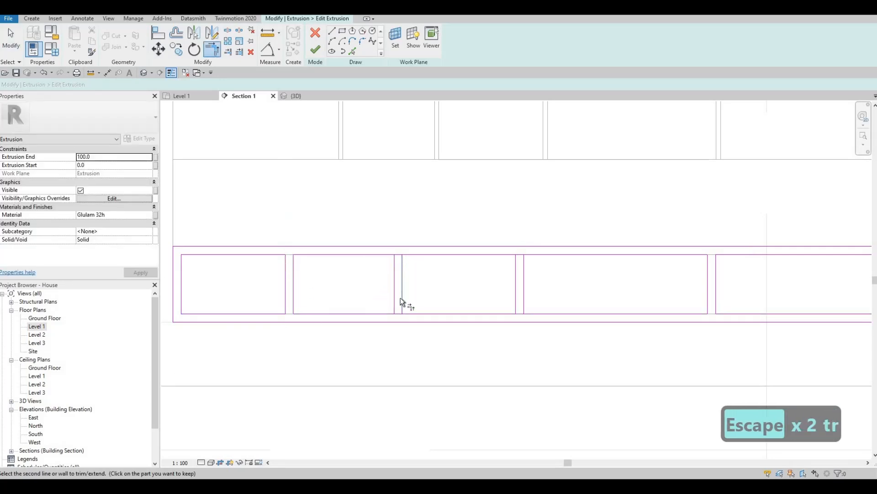
pyautogui.click(401, 299)
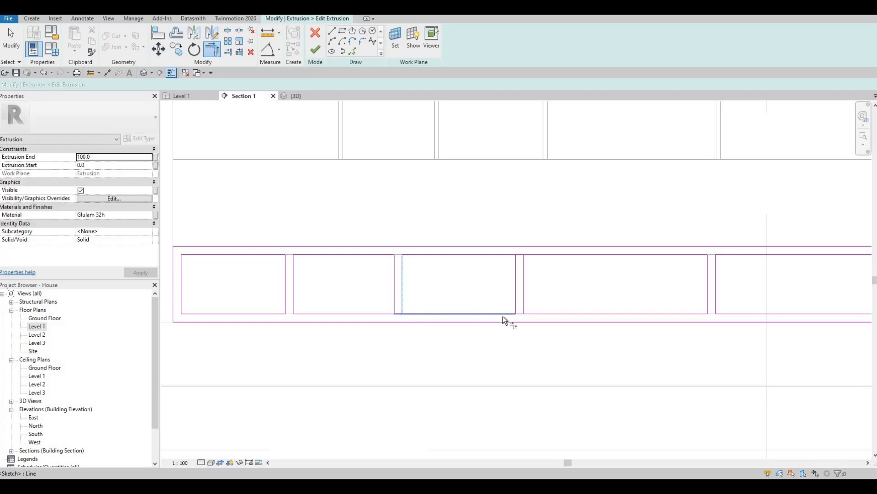
pyautogui.click(528, 313)
pyautogui.click(528, 254)
pyautogui.scroll(-4, 516, 241)
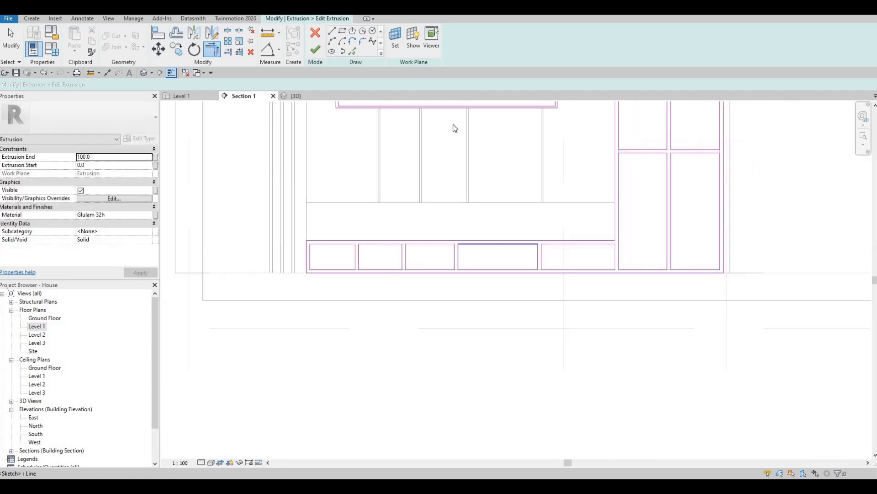
pyautogui.press('Escape')
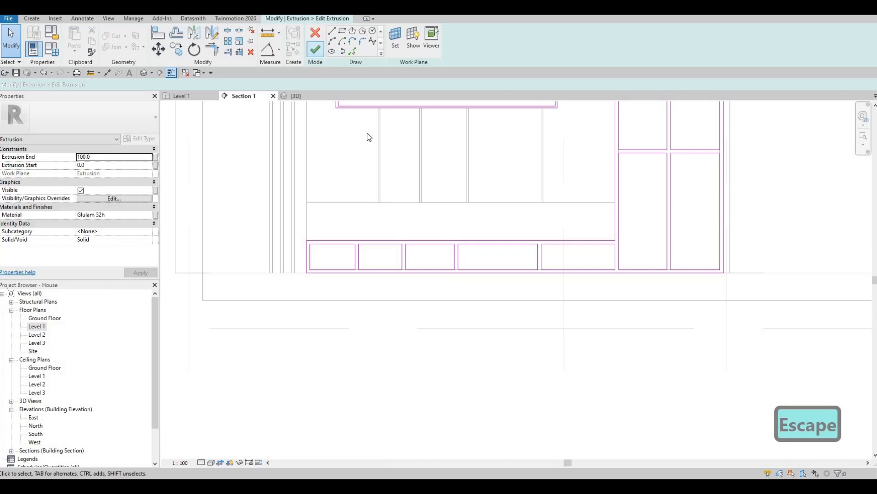
# Finish editing the cabinet extrusion's sketch and deselect the extrusion.
pyautogui.click(315, 49)
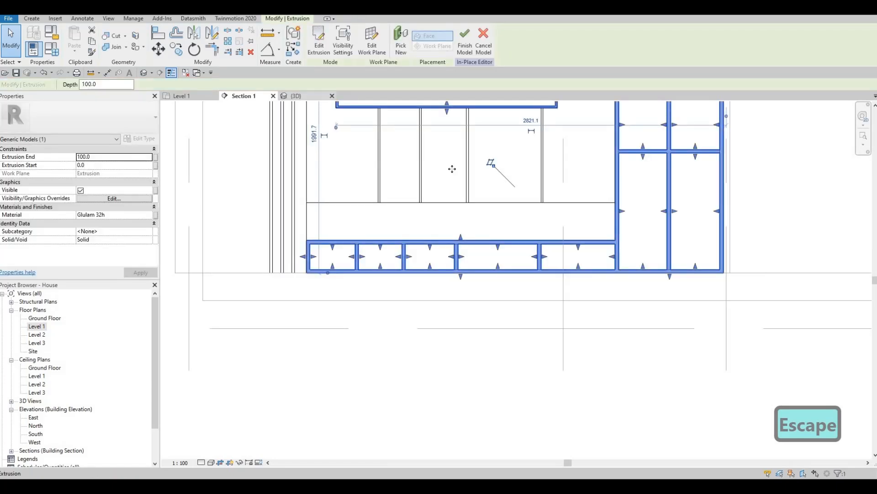
pyautogui.press('Escape')
pyautogui.keyDown('shift'); pyautogui.moveTo(370, 324); pyautogui.dragTo(514, 217, button='middle'); pyautogui.keyUp('shift')
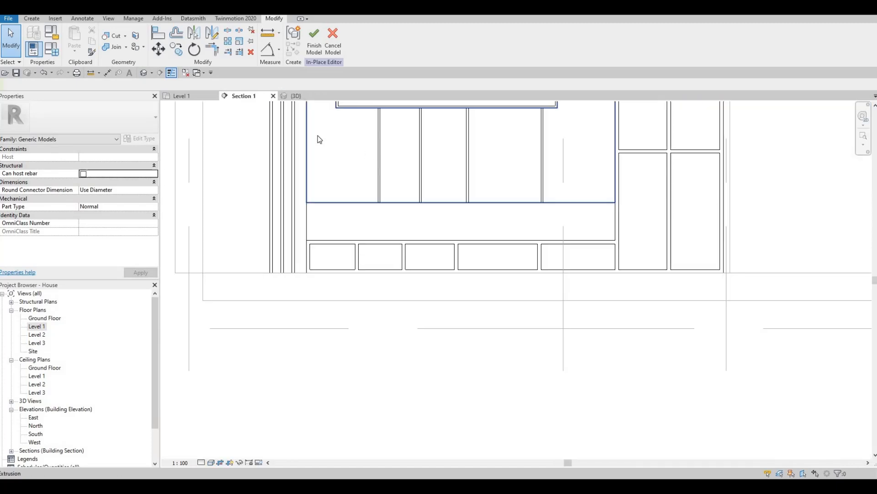
pyautogui.moveTo(317, 135); pyautogui.dragTo(319, 122, button='middle')
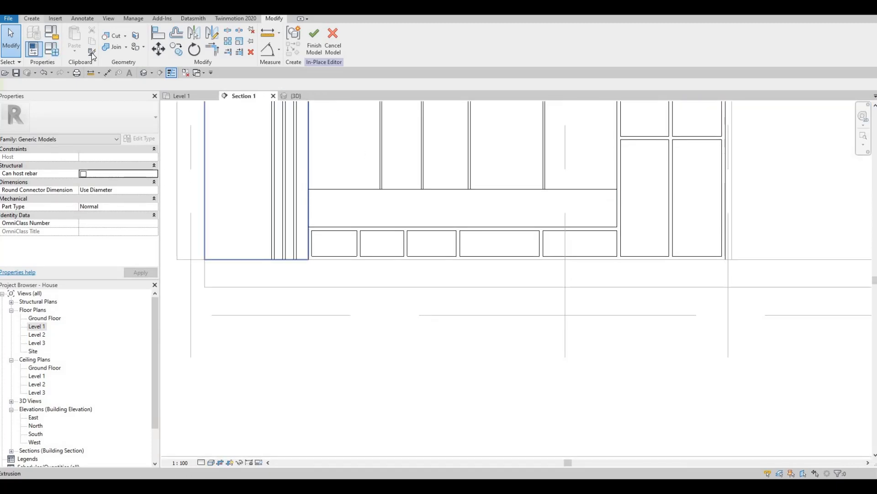
pyautogui.press('Escape')
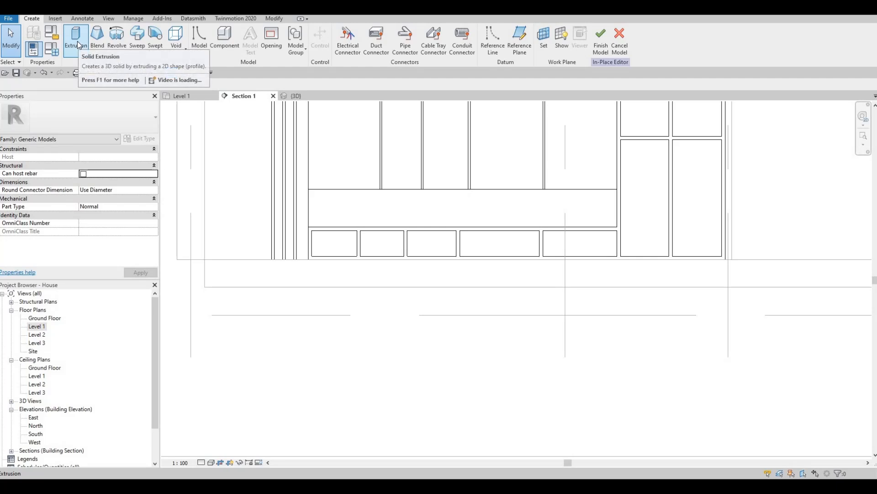
# Start a new solid extrusion with the cabinet's front face picked as its work plane.
pyautogui.click(76, 39)
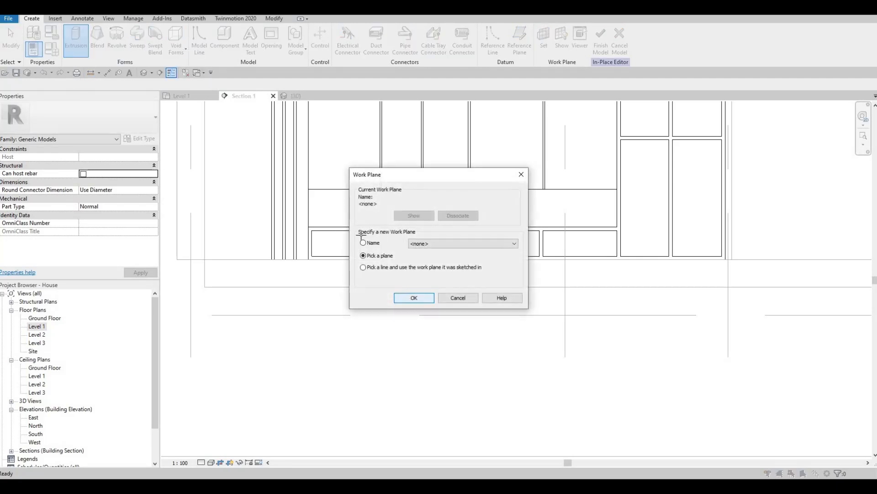
pyautogui.press('Return')
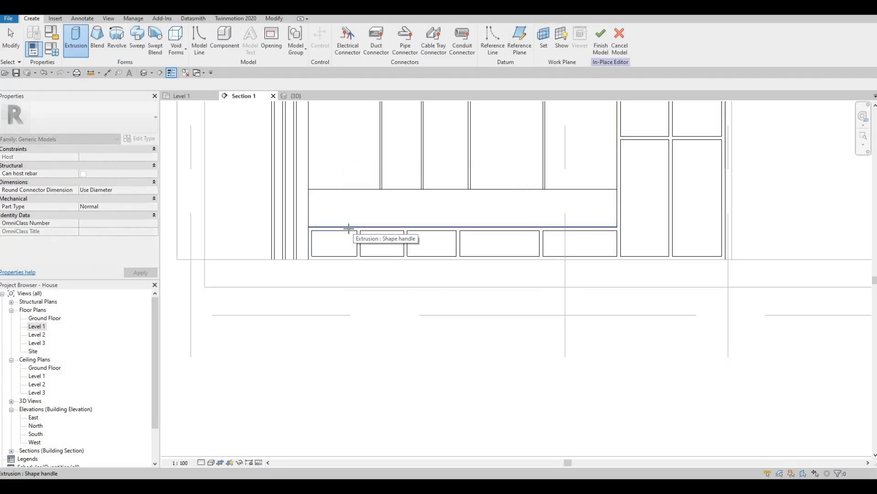
pyautogui.scroll(2, 348, 229)
pyautogui.press('Tab')
pyautogui.press('Tab')
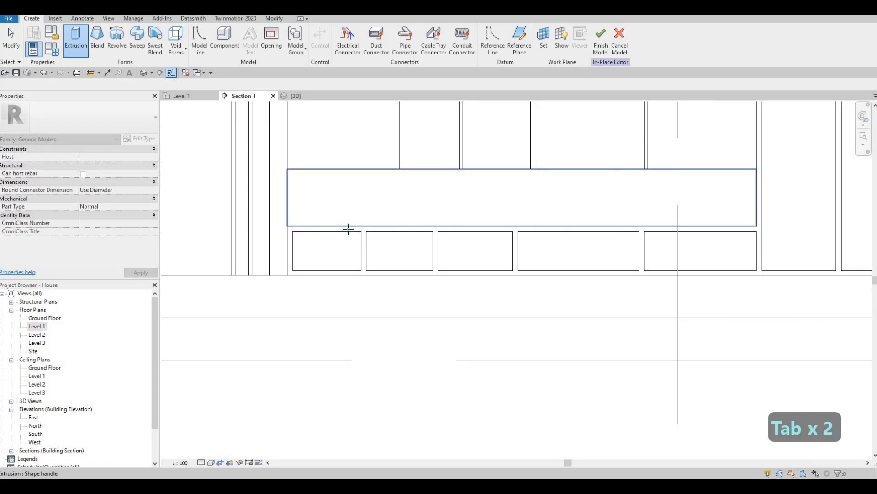
pyautogui.press('Tab')
pyautogui.press('Tab')
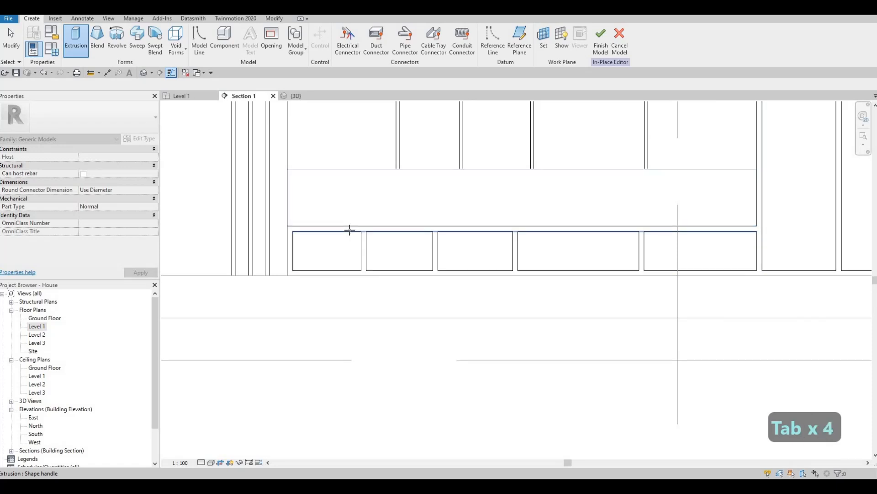
pyautogui.press('Tab')
pyautogui.press('Tab')
pyautogui.doubleClick(289, 181)
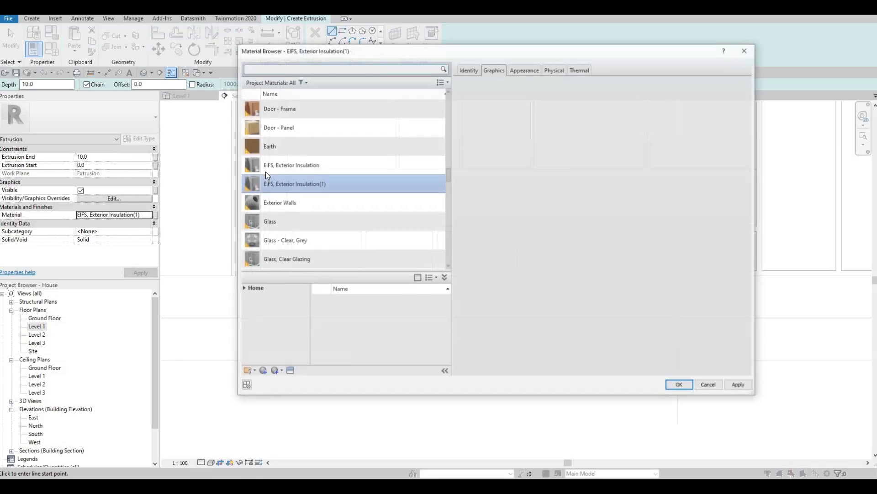
# Set the new extrusion's material to Glulam 32h.
pyautogui.click(151, 215)
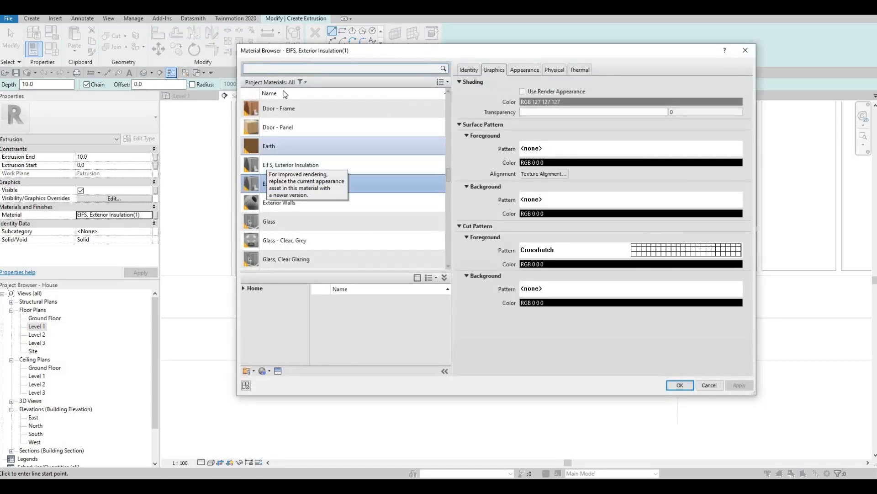
pyautogui.click(280, 69)
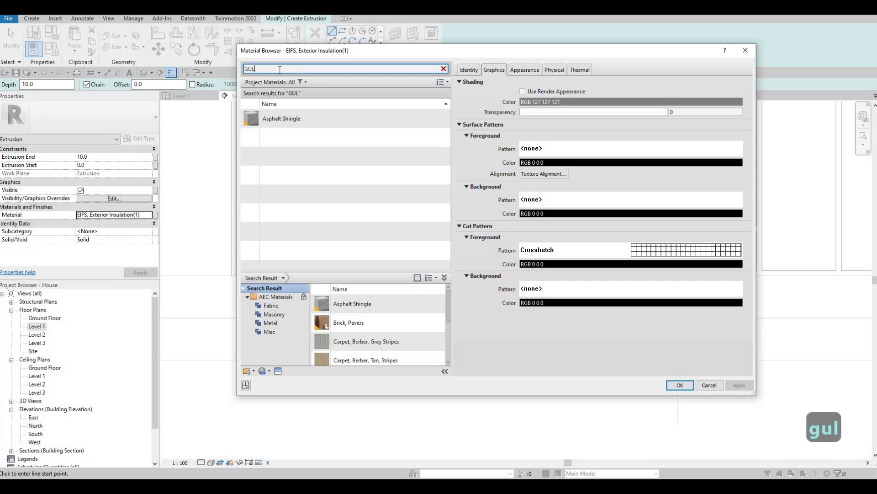
pyautogui.press('BackSpace')
pyautogui.press('BackSpace')
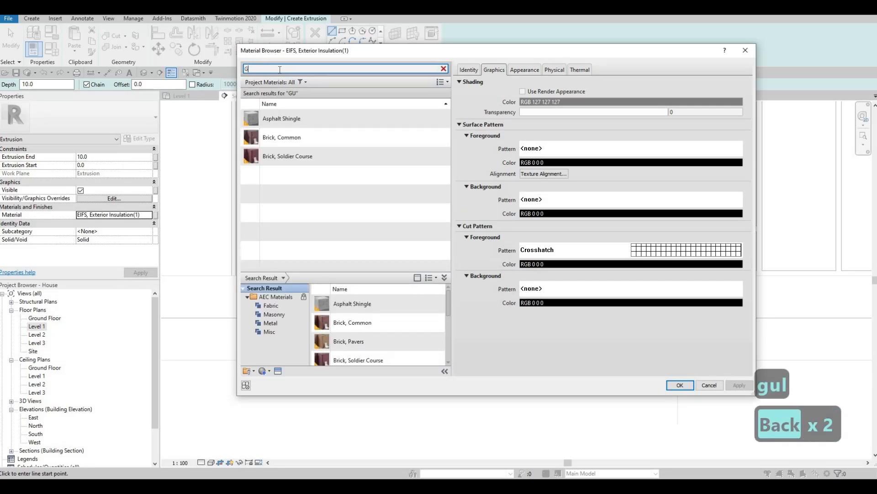
pyautogui.scroll(-10, 306, 151)
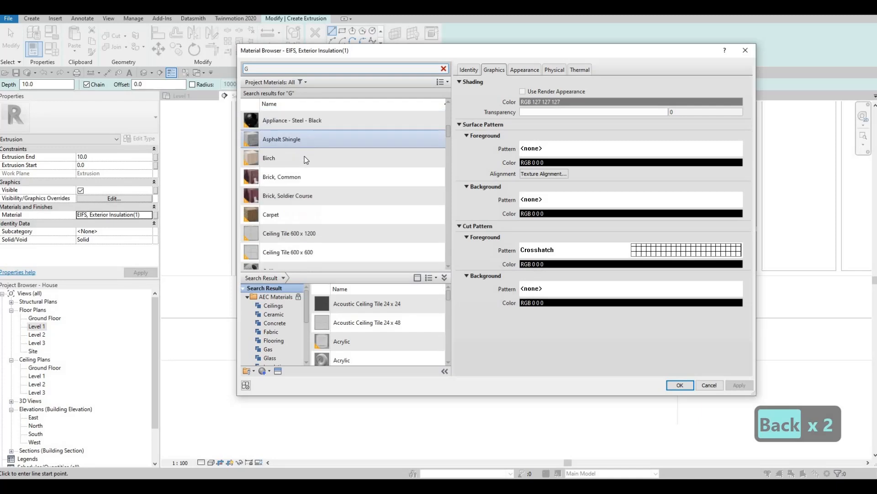
pyautogui.scroll(6, 306, 158)
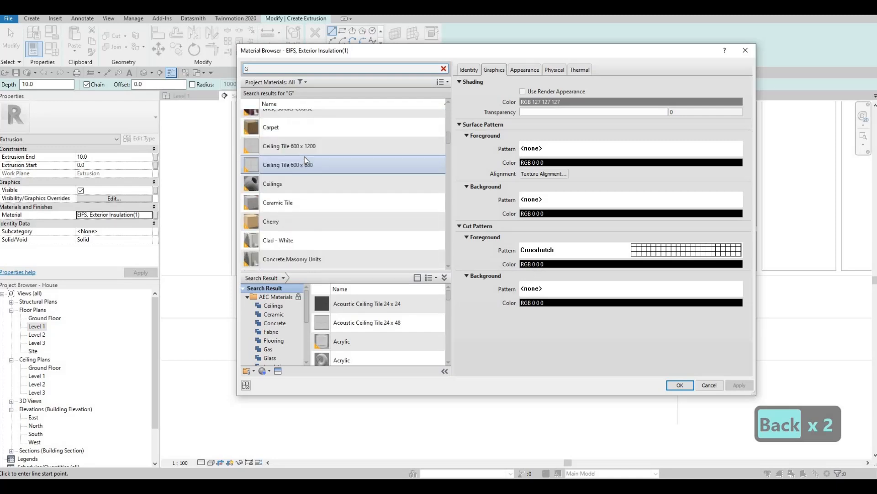
pyautogui.scroll(-10, 305, 158)
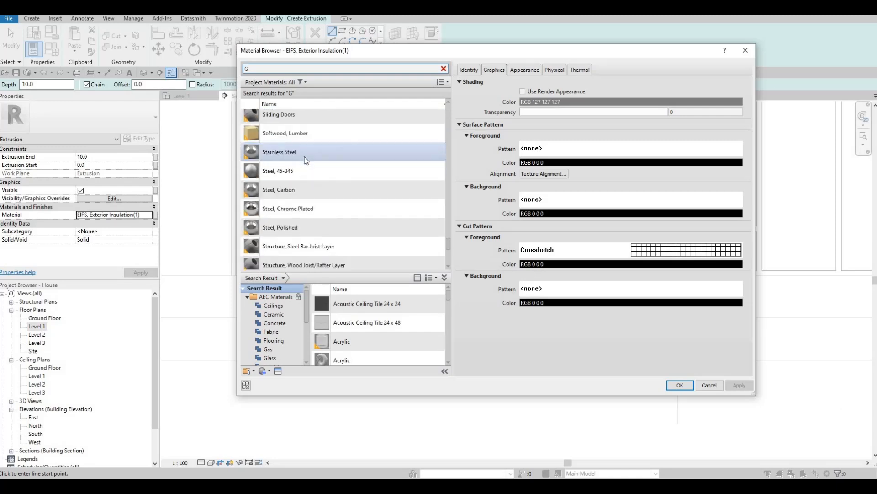
pyautogui.scroll(12, 305, 158)
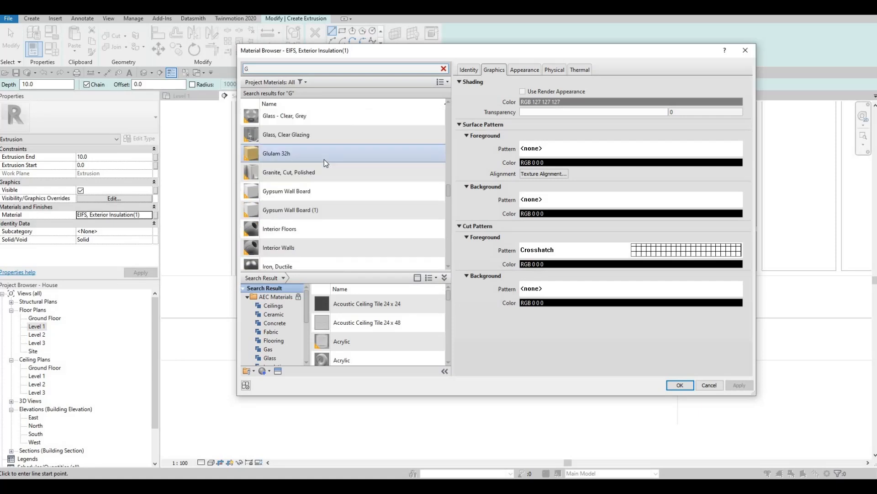
pyautogui.click(298, 164)
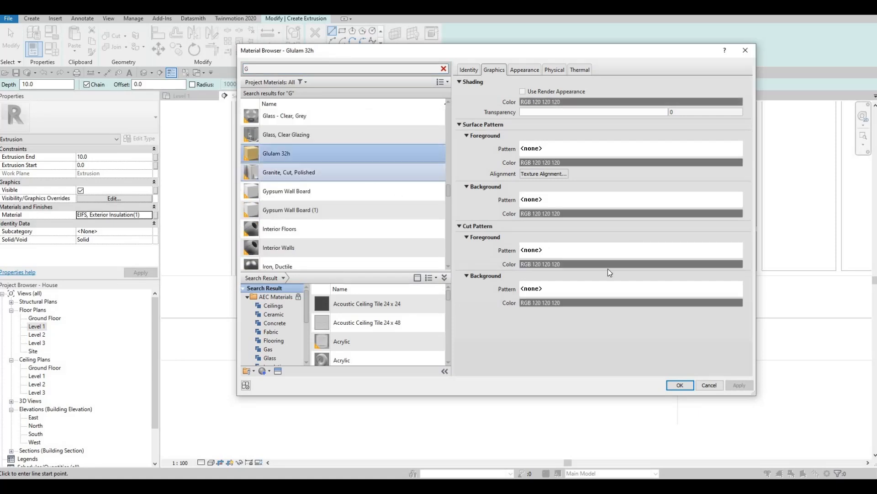
pyautogui.click(680, 385)
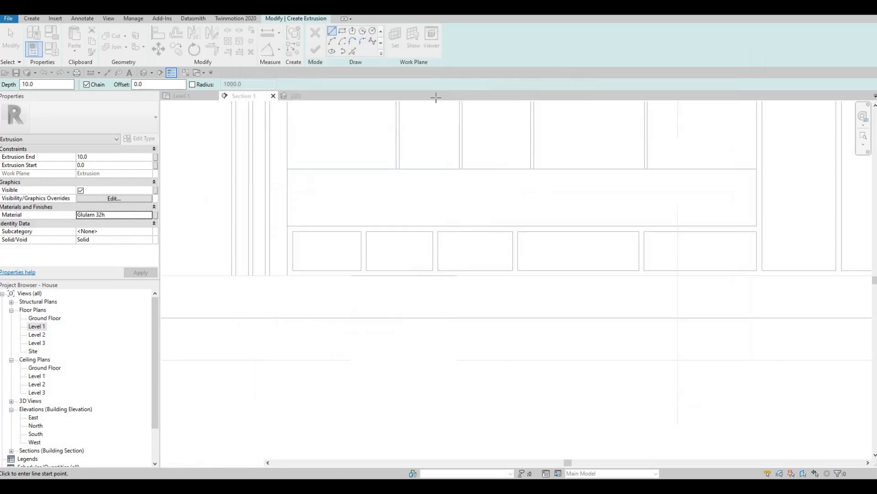
# Sketch a rectangle about 360 by 220 mm over the low cabinet's leftmost compartment, starting at the cabinet's upper-left corner.
pyautogui.click(343, 31)
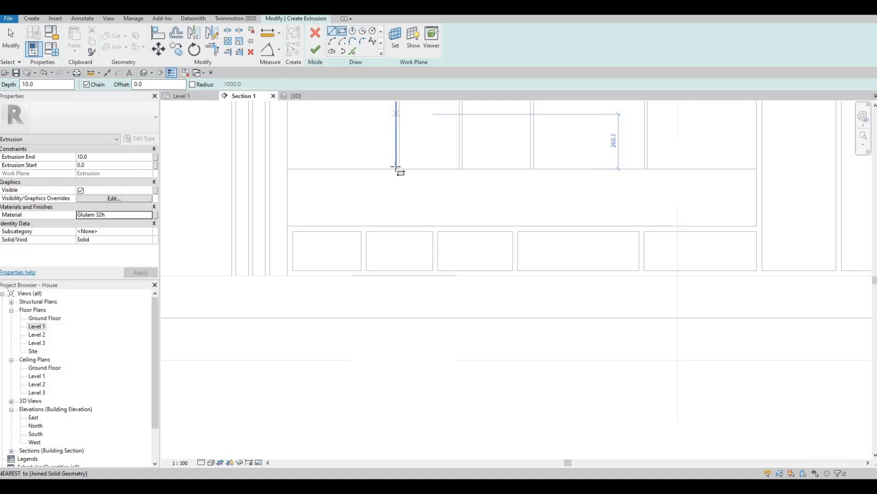
pyautogui.scroll(2, 252, 226)
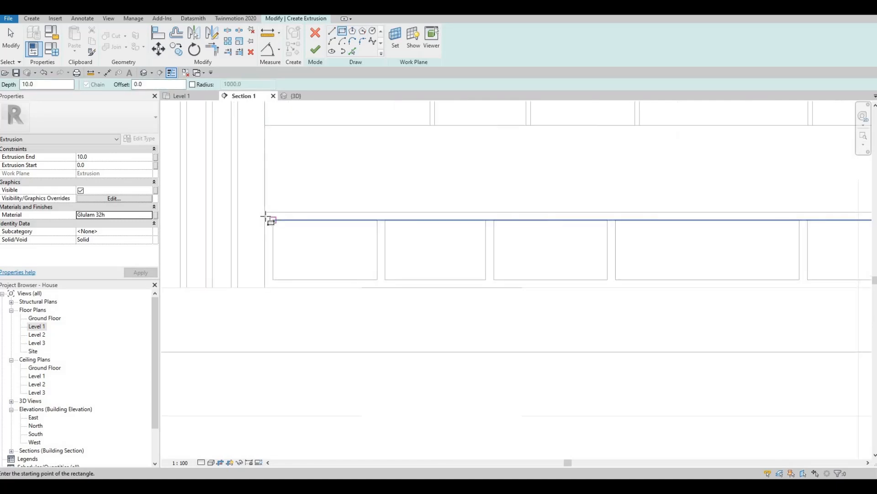
pyautogui.click(266, 215)
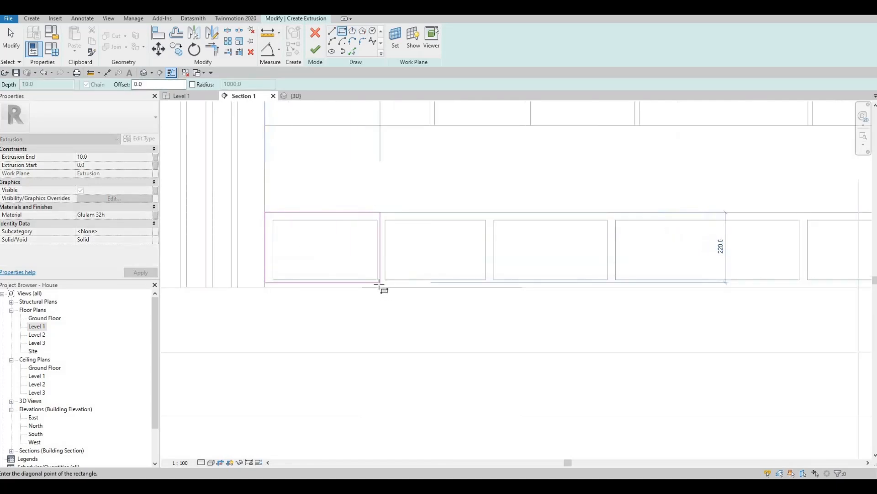
pyautogui.click(374, 273)
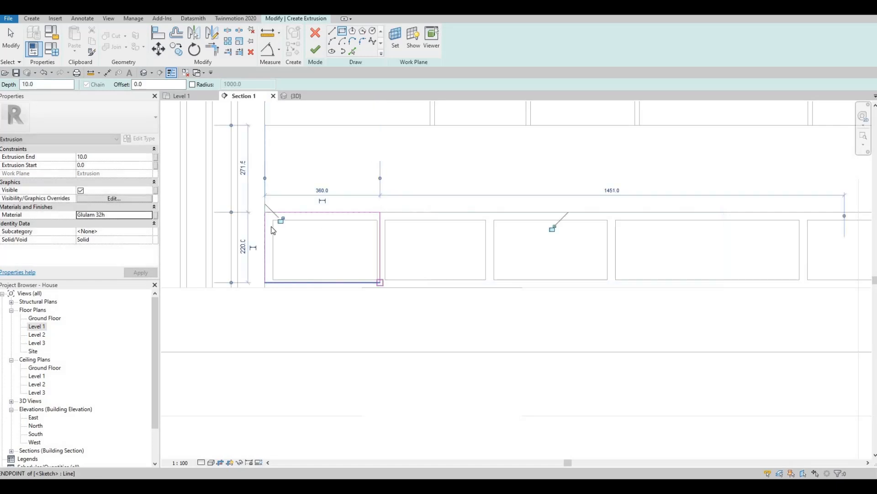
pyautogui.press('Escape')
pyautogui.press('Escape')
# Inset the panel rectangle's left and top edges about 5 mm from the cabinet's edges.
pyautogui.click(264, 224)
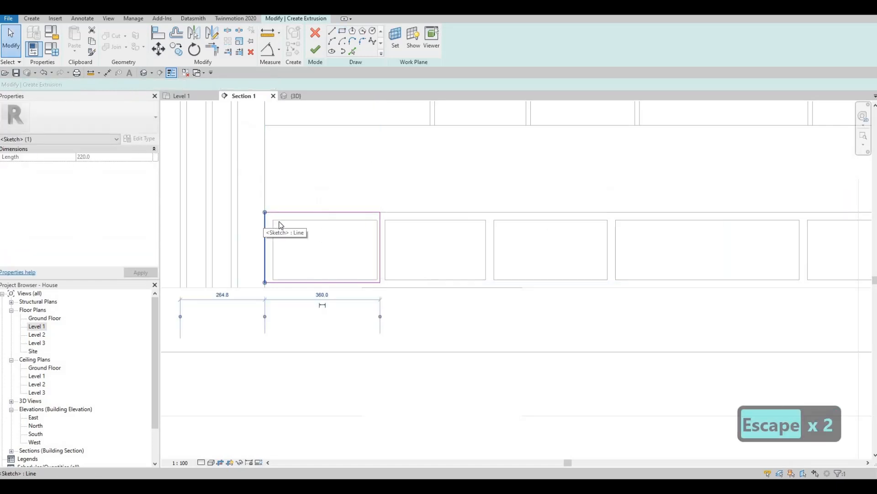
pyautogui.press('Right')
pyautogui.click(295, 212)
pyautogui.press('Down')
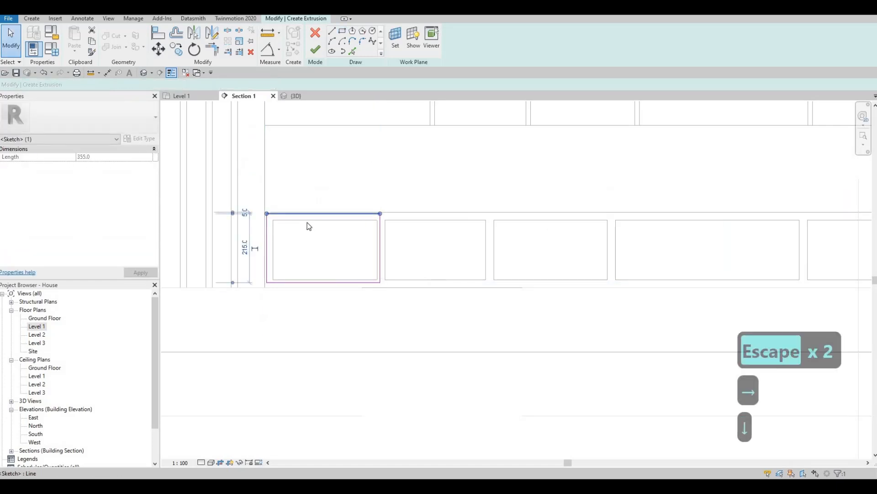
pyautogui.press('Escape')
pyautogui.press('Escape')
# Copy the whole panel rectangle 370 mm horizontally to the right, over the low cabinet's second compartment.
pyautogui.click(306, 214)
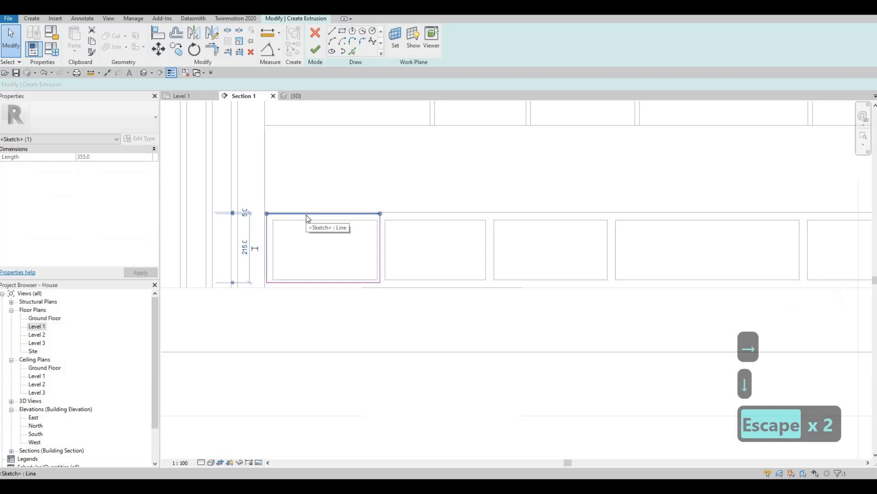
pyautogui.press('Escape')
pyautogui.press('Tab')
pyautogui.click(307, 215)
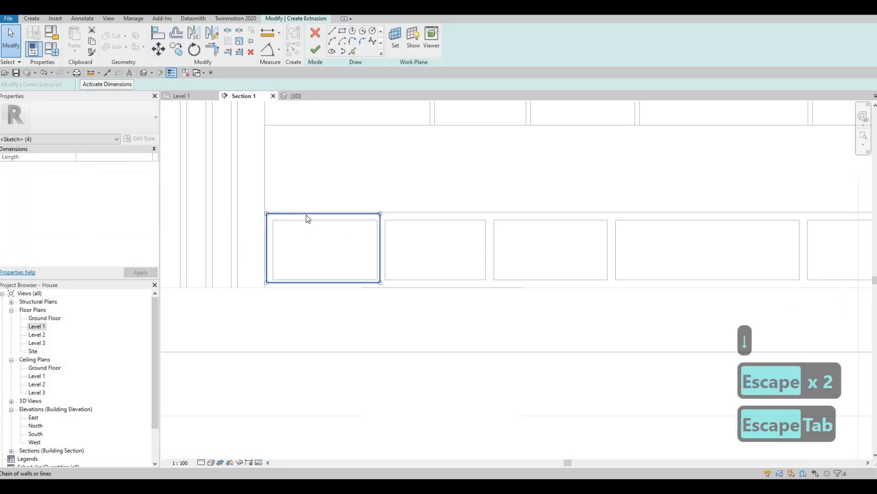
pyautogui.press('c')
pyautogui.press('o')
pyautogui.scroll(2, 256, 212)
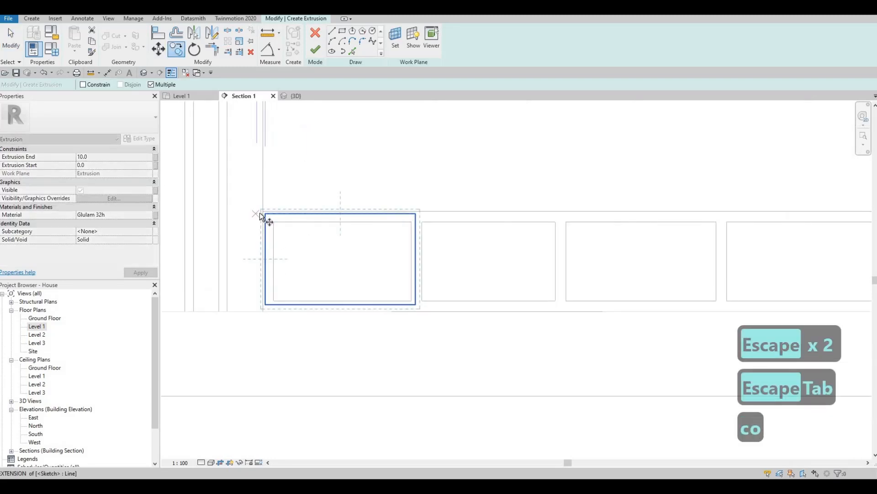
pyautogui.click(262, 214)
pyautogui.scroll(2, 262, 214)
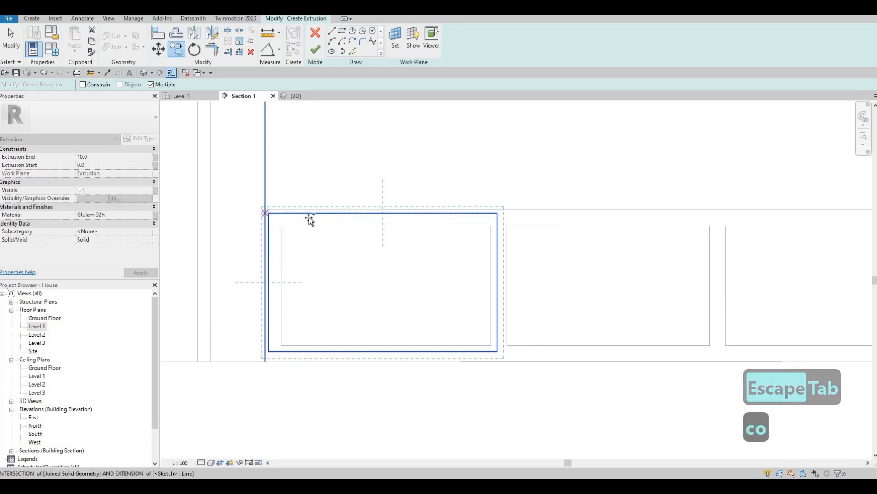
pyautogui.click(502, 219)
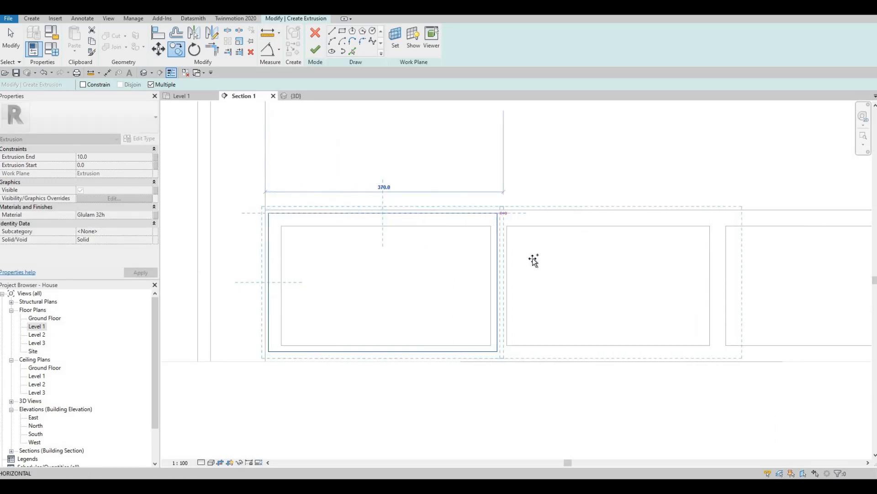
pyautogui.press('Escape')
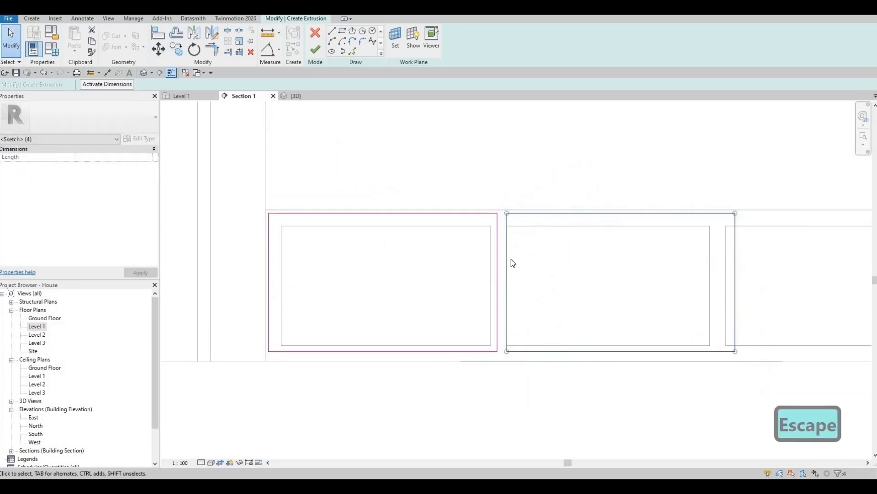
# Nudge the copied rectangle left until only a narrow gap separates it from the first panel.
pyautogui.press('Left')
pyautogui.press('Left')
pyautogui.press('Left')
pyautogui.press('Left')
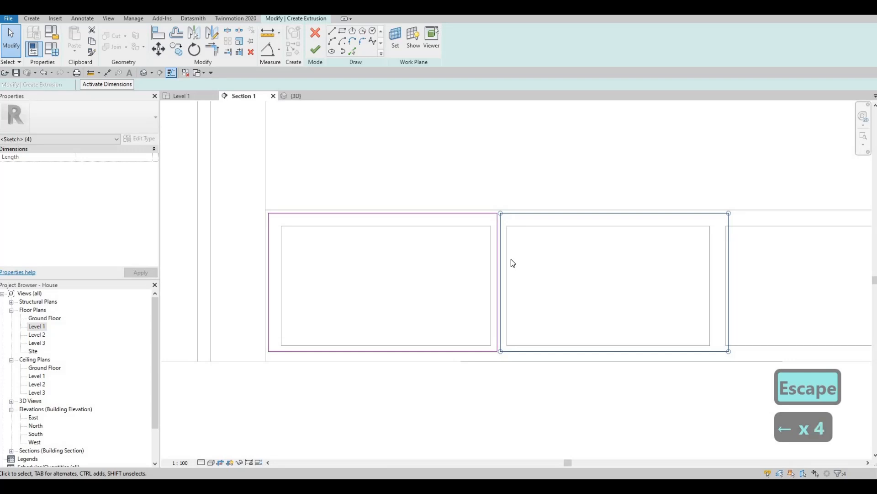
pyautogui.press('Escape')
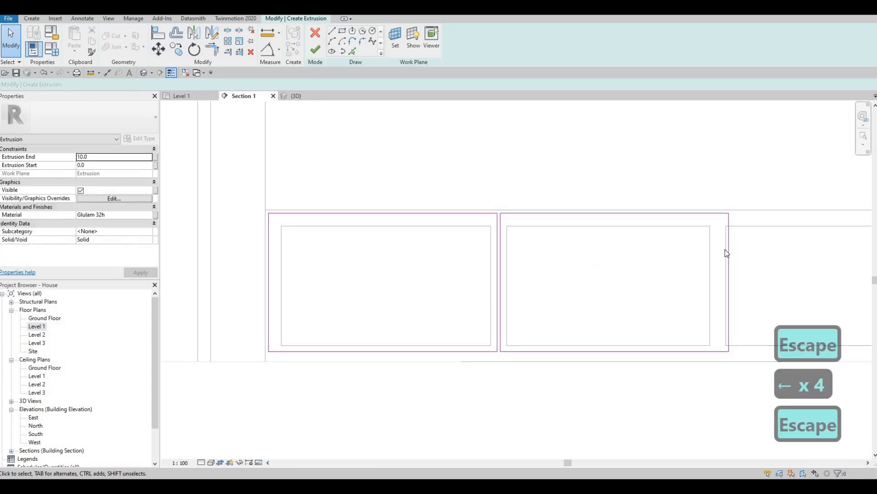
# Move the second rectangle's right edge back onto the divider between the second and third compartments.
pyautogui.click(716, 249)
pyautogui.moveTo(716, 249); pyautogui.dragTo(718, 247)
pyautogui.press('Escape')
# Copy the second panel rectangle horizontally onto the wide compartment at the low cabinet's right end.
pyautogui.scroll(-4, 619, 257)
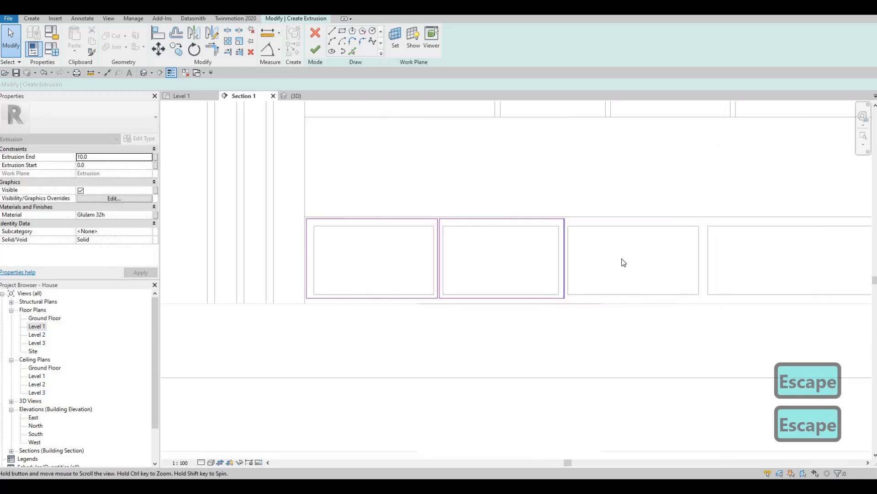
pyautogui.moveTo(406, 235); pyautogui.dragTo(355, 223, button='middle')
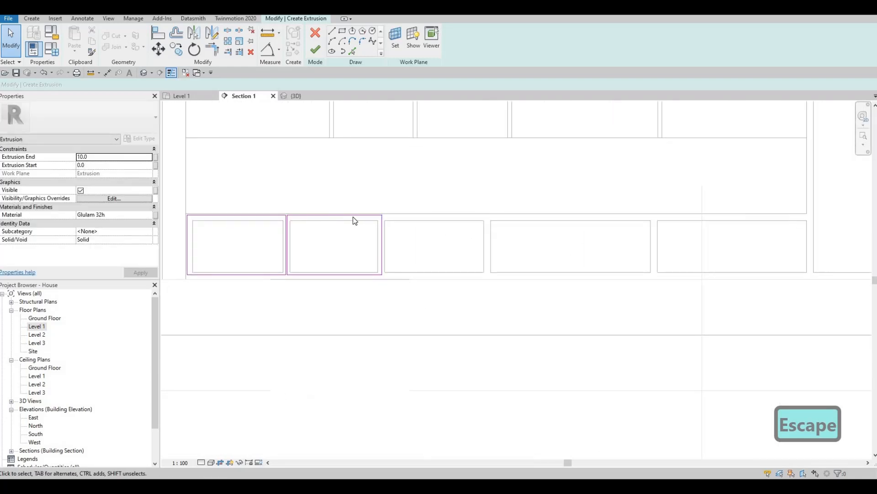
pyautogui.press('Tab')
pyautogui.click(355, 221)
pyautogui.press('c')
pyautogui.press('o')
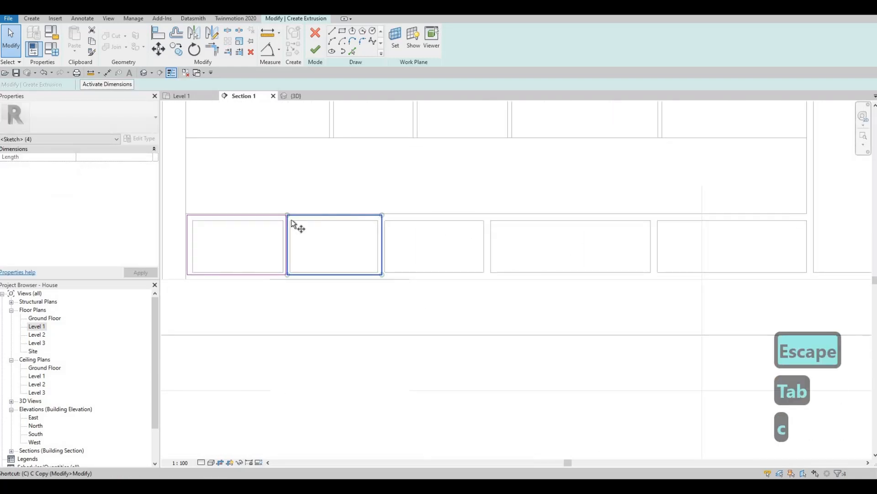
pyautogui.click(289, 217)
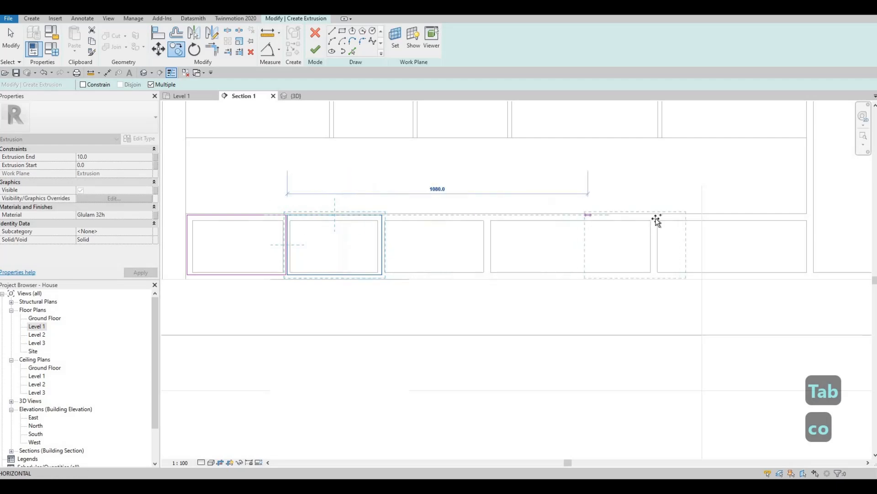
pyautogui.click(719, 231)
pyautogui.press('Escape')
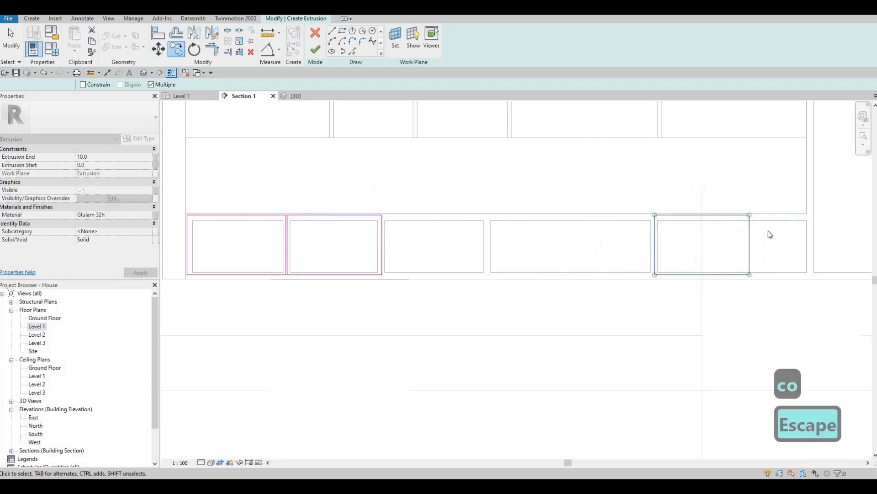
# Stretch the last panel rectangle's right edge to just past the right end of its compartment.
pyautogui.scroll(2, 761, 229)
pyautogui.moveTo(759, 229); pyautogui.dragTo(841, 237)
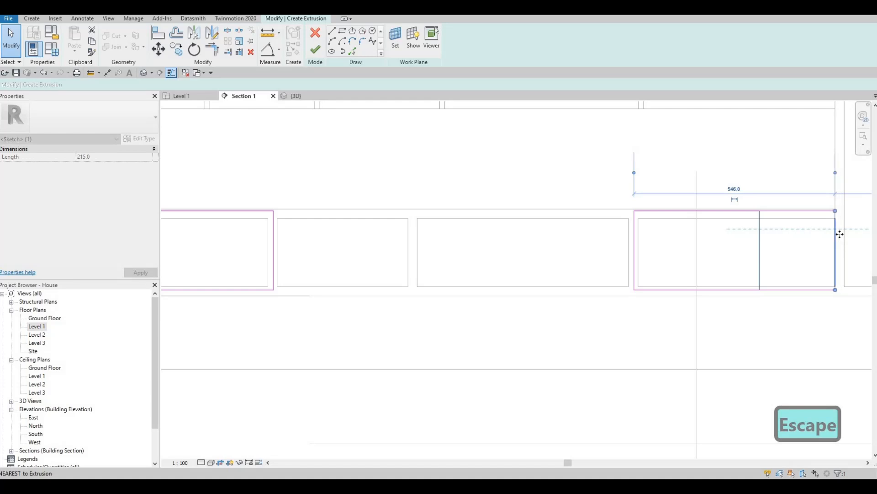
pyautogui.press('Escape')
pyautogui.moveTo(782, 233); pyautogui.dragTo(714, 235, button='middle')
pyautogui.scroll(1, 653, 242)
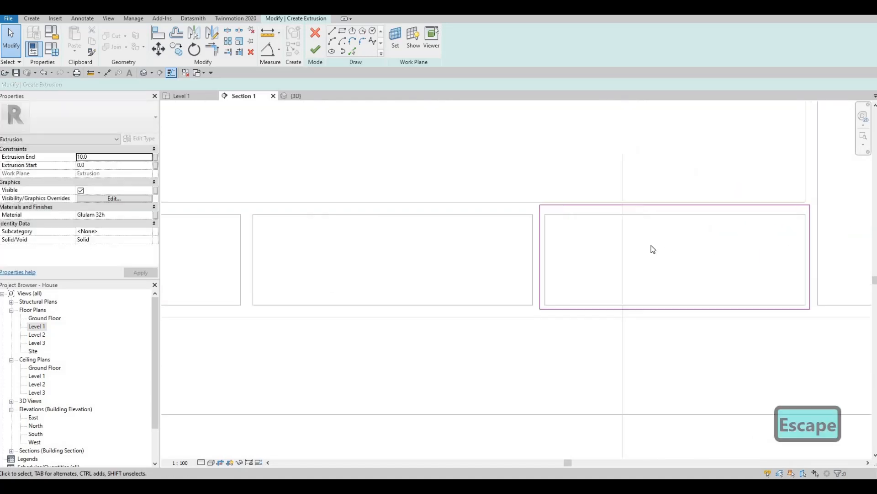
pyautogui.moveTo(661, 238); pyautogui.dragTo(643, 247, button='middle')
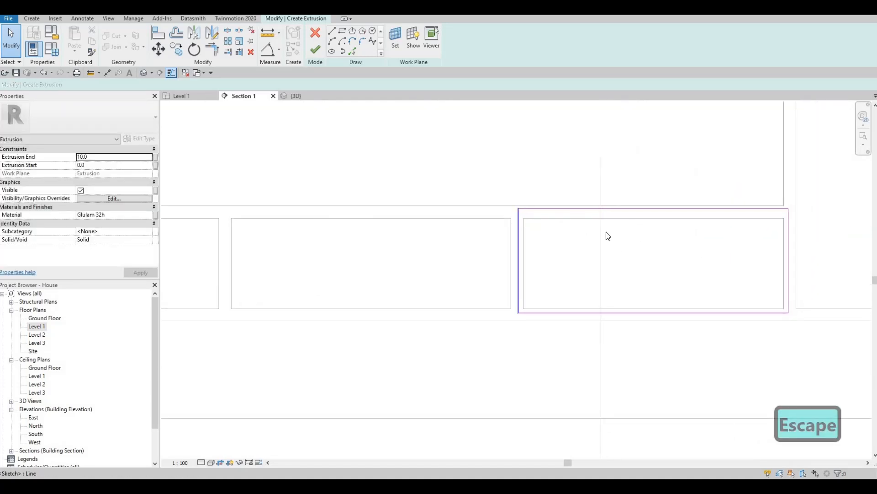
pyautogui.scroll(1, 761, 232)
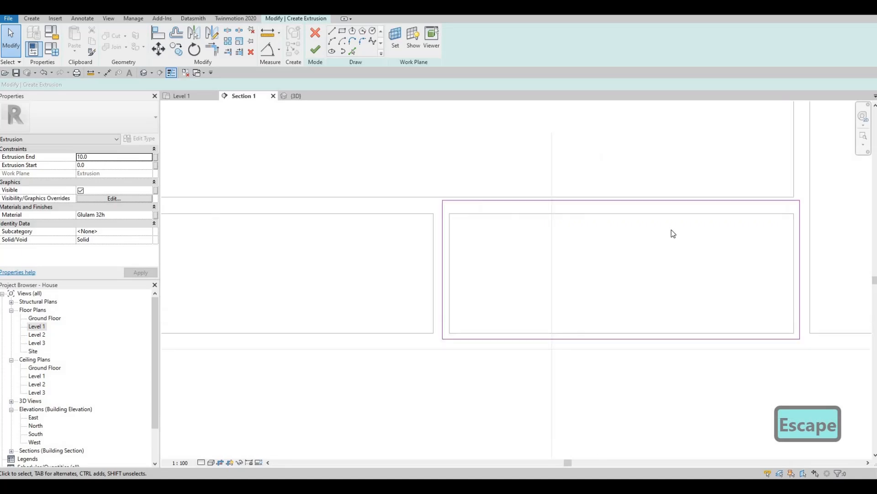
# Finish the sketch of the three-panel front extrusion and deselect it.
pyautogui.scroll(-2, 663, 236)
pyautogui.scroll(-2, 649, 252)
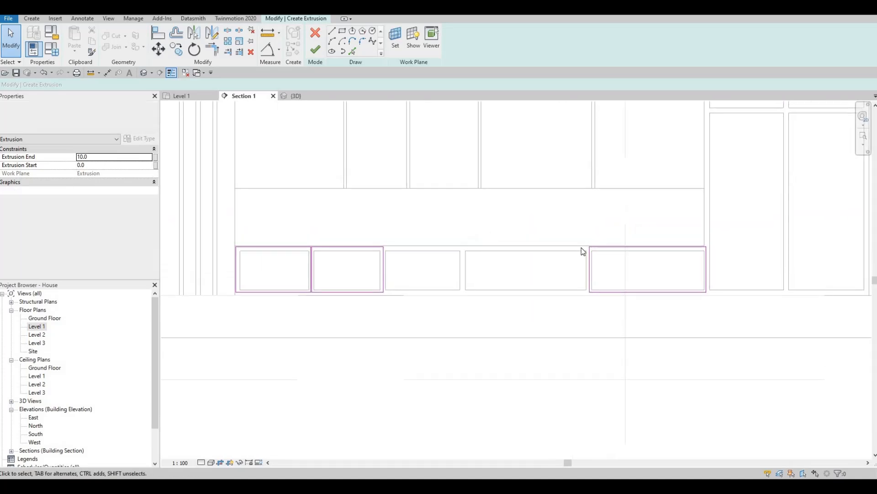
pyautogui.press('Escape')
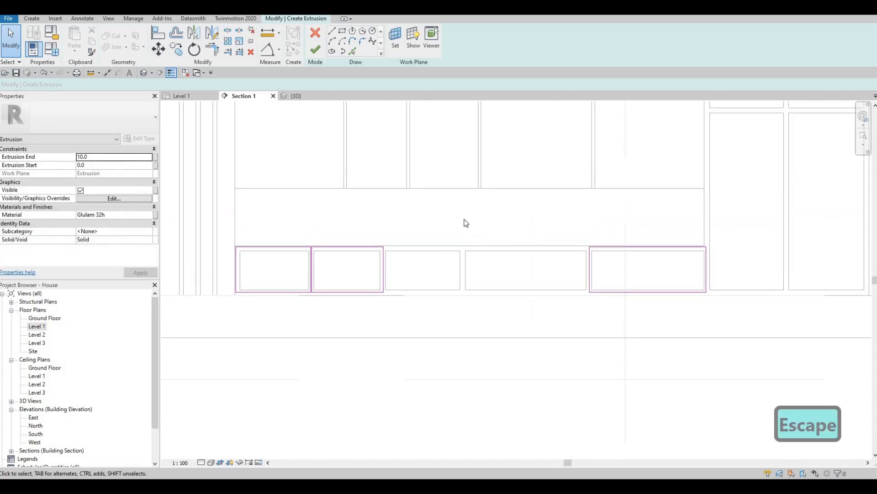
pyautogui.click(322, 51)
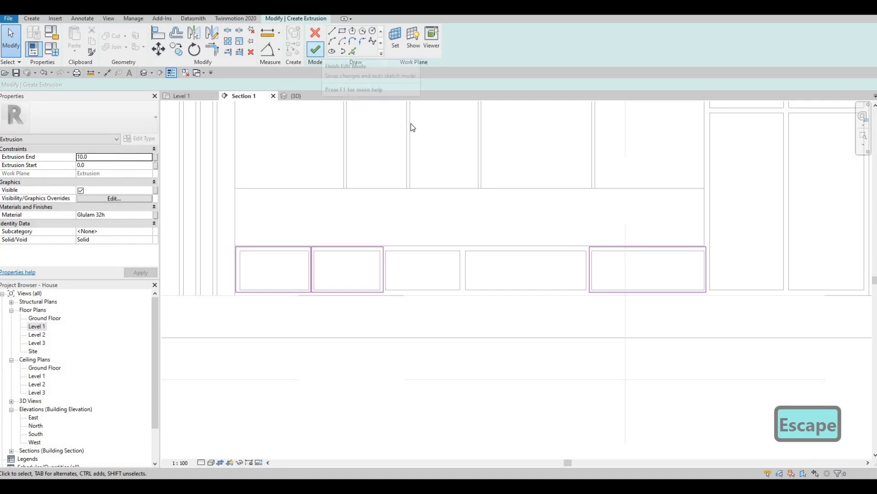
pyautogui.press('Escape')
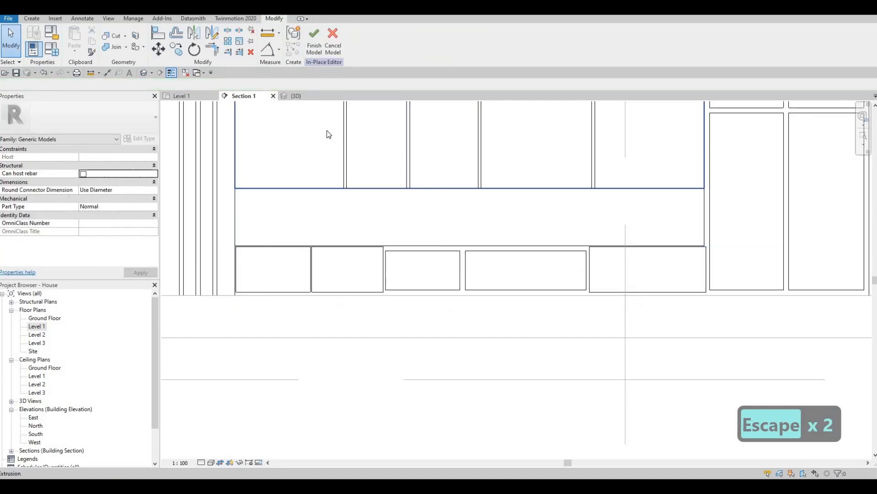
# Examine the low cabinet's new front panels up close and within the room in the 3D view.
pyautogui.click(296, 96)
pyautogui.scroll(-3, 516, 206)
pyautogui.keyDown('shift'); pyautogui.moveTo(519, 219); pyautogui.dragTo(454, 244, button='middle'); pyautogui.keyUp('shift')
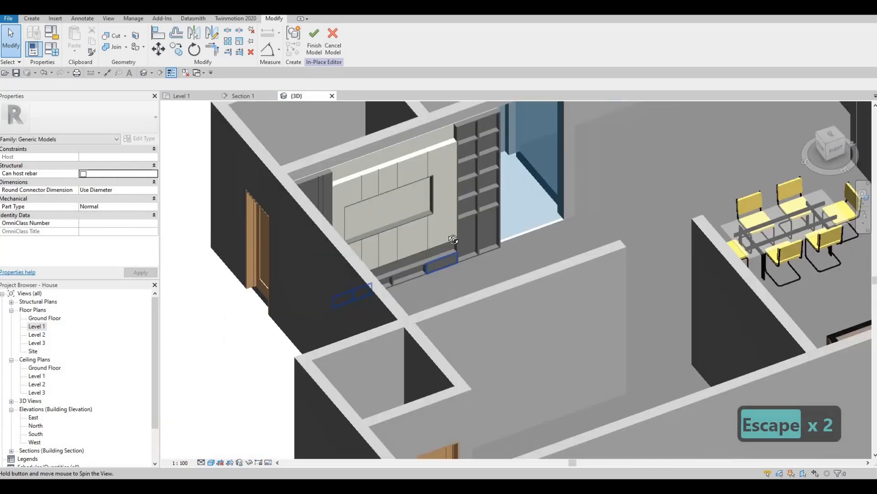
pyautogui.press('Escape')
pyautogui.scroll(5, 514, 273)
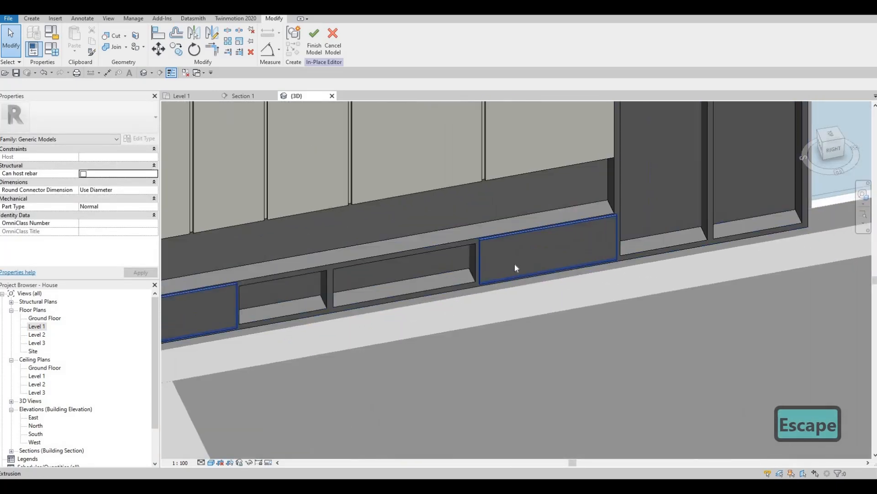
pyautogui.keyDown('shift'); pyautogui.moveTo(520, 262); pyautogui.dragTo(453, 248, button='middle'); pyautogui.keyUp('shift')
pyautogui.scroll(-3, 452, 249)
pyautogui.moveTo(471, 212)
pyautogui.keyDown('shift'); pyautogui.mouseDown(button='middle')
pyautogui.moveTo(460, 202)
pyautogui.moveTo(466, 227)
pyautogui.moveTo(481, 214)
pyautogui.mouseUp(button='middle'); pyautogui.keyUp('shift')
# Finish the in-place wall unit model and open the Level 1 floor plan.
pyautogui.click(314, 45)
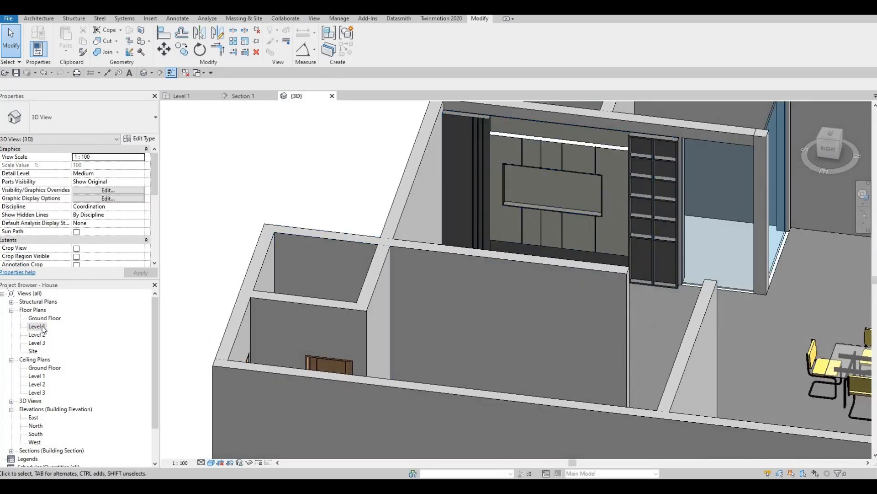
pyautogui.click(188, 97)
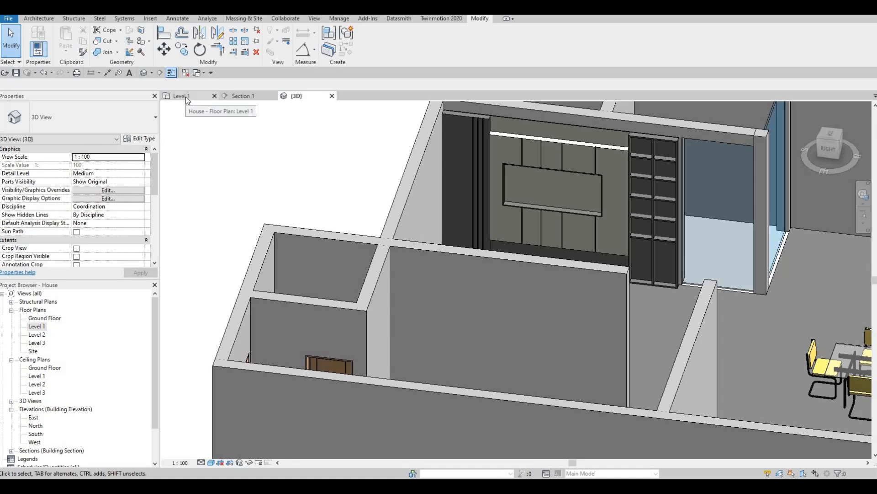
pyautogui.press('Escape')
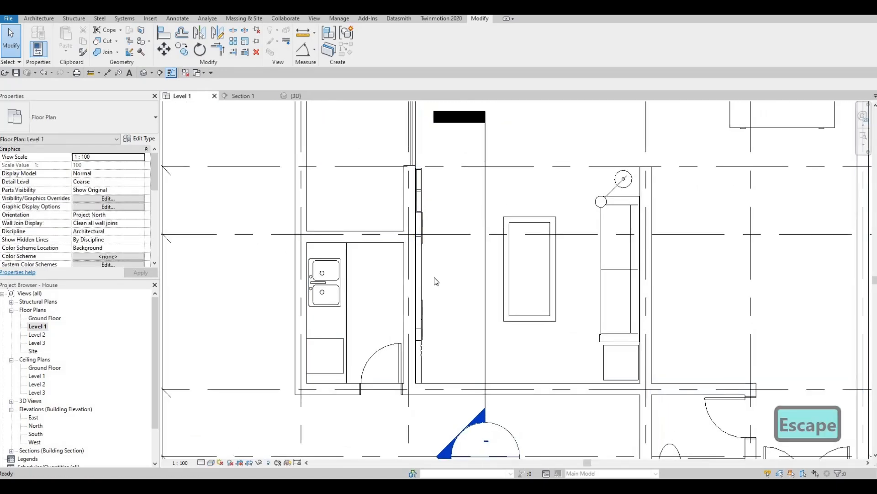
# Load the M_TV - Flat Screen family from the library's Furniture folder.
pyautogui.click(151, 18)
pyautogui.click(376, 36)
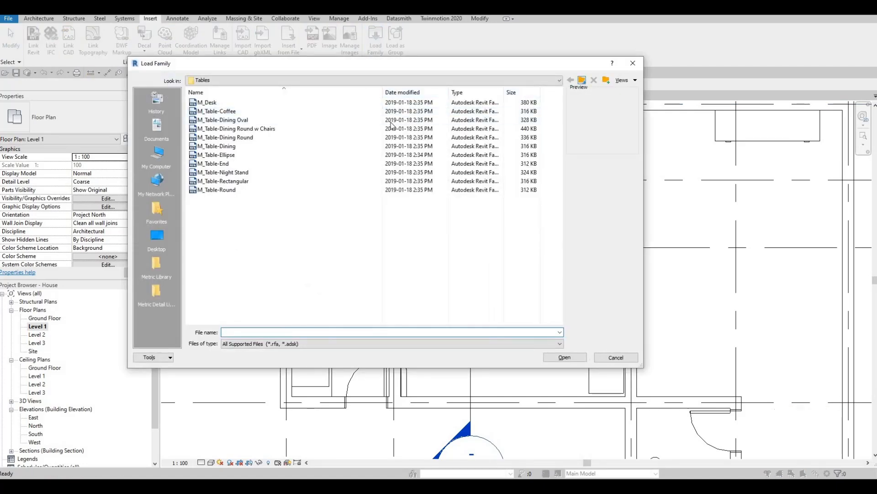
pyautogui.press('BackSpace')
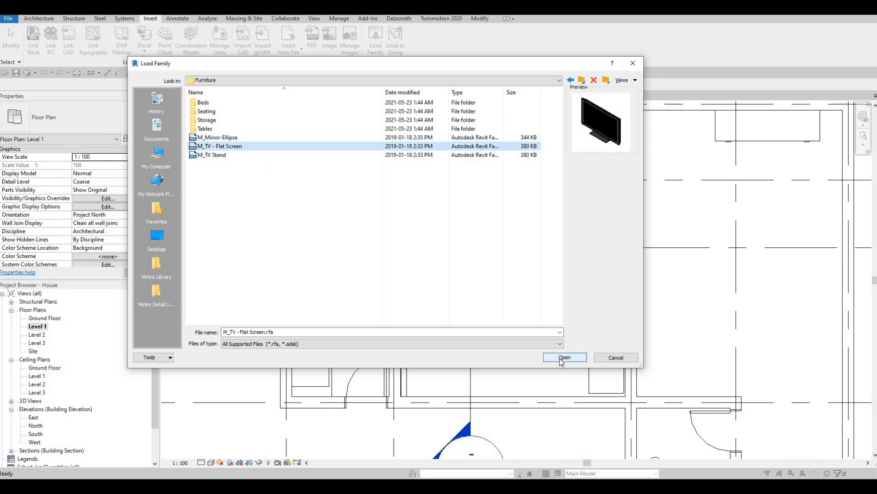
pyautogui.press('Return')
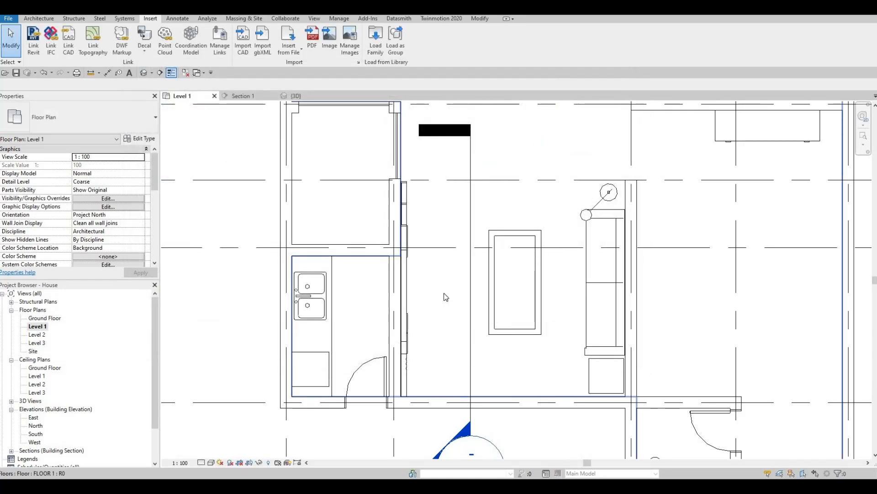
# Place an M_TV - Flat Screen 0810mm component against the wall unit, facing the sofa.
pyautogui.press('c')
pyautogui.press('m')
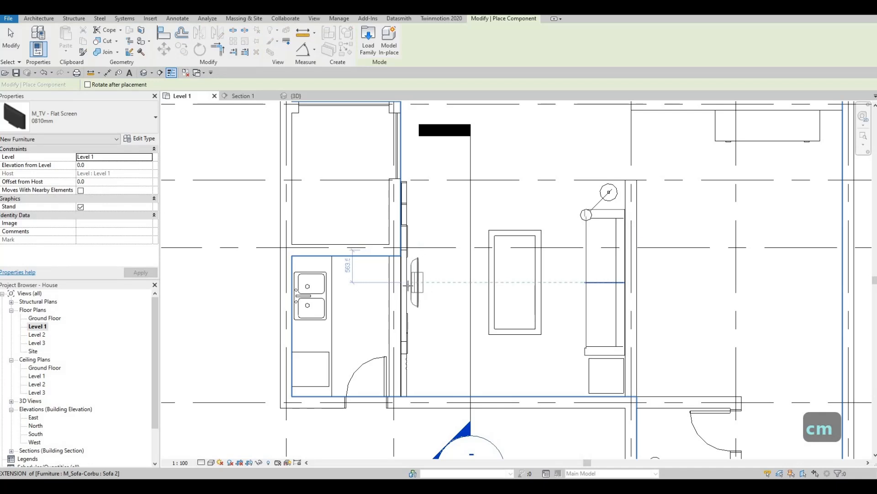
pyautogui.click(408, 284)
pyautogui.press('Escape')
pyautogui.press('Escape')
pyautogui.press('Escape')
# Nudge the placed TV left toward the wall so its screen sits at the wall unit's front face.
pyautogui.scroll(2, 414, 283)
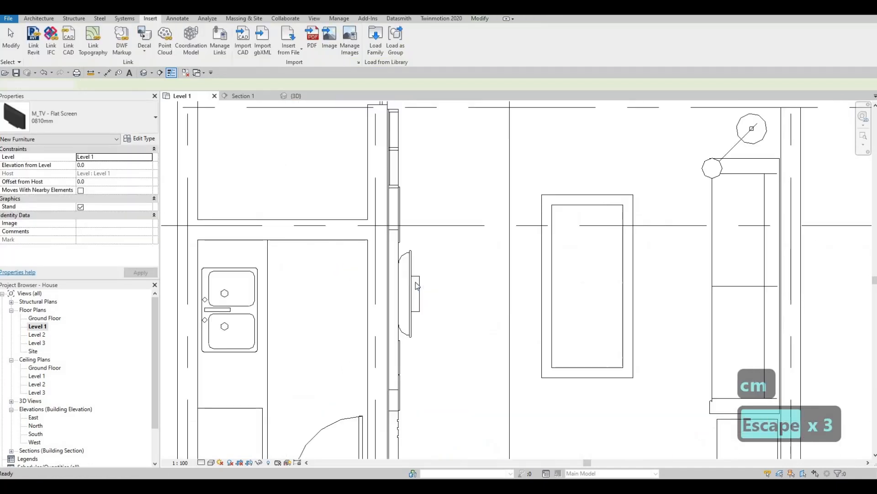
pyautogui.click(417, 282)
pyautogui.press('Left')
pyautogui.press('Left')
pyautogui.press('Left')
pyautogui.press('Left')
pyautogui.press('Left')
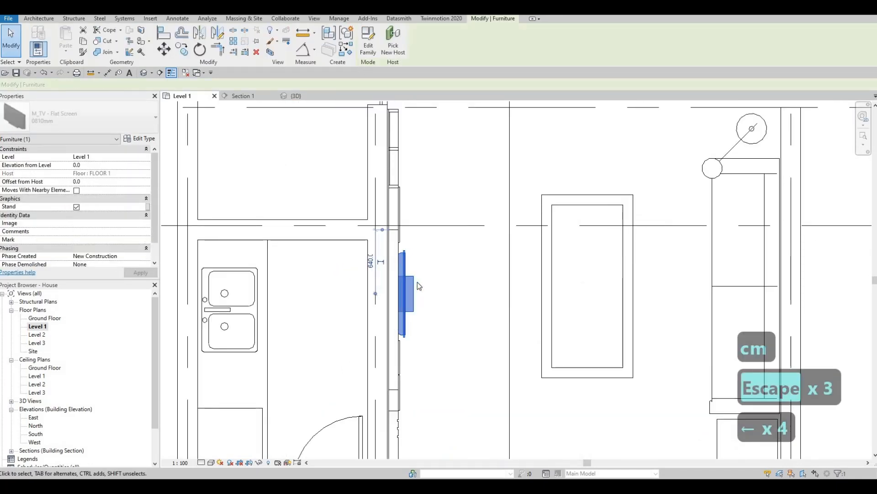
pyautogui.press('Left')
pyautogui.press('Left')
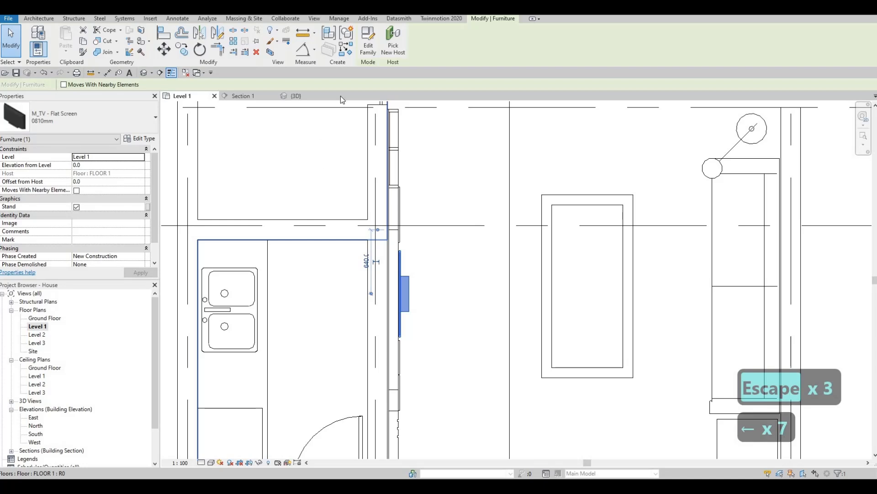
# In the Section 1 view, move the TV up into the wall unit's rectangular central panel, at about 1289 mm elevation.
pyautogui.click(244, 96)
pyautogui.press('Escape')
pyautogui.scroll(-2, 420, 236)
pyautogui.moveTo(457, 202); pyautogui.dragTo(421, 241, button='middle')
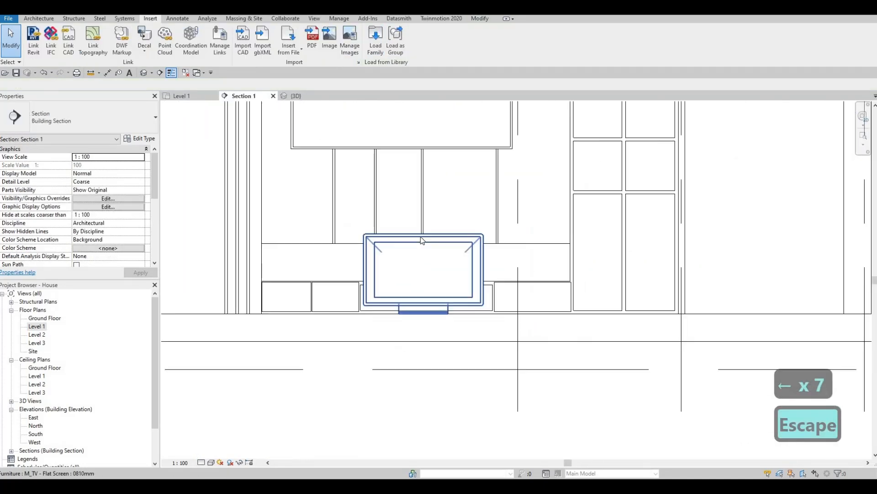
pyautogui.scroll(-2, 418, 239)
pyautogui.click(418, 197)
pyautogui.moveTo(408, 137); pyautogui.dragTo(403, 103)
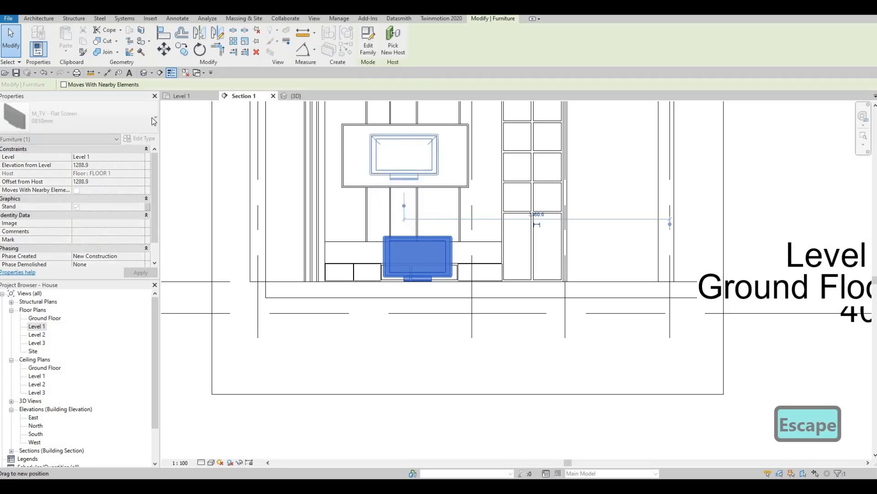
# Turn off the TV's Stand option and apply the change.
pyautogui.click(76, 207)
pyautogui.click(142, 273)
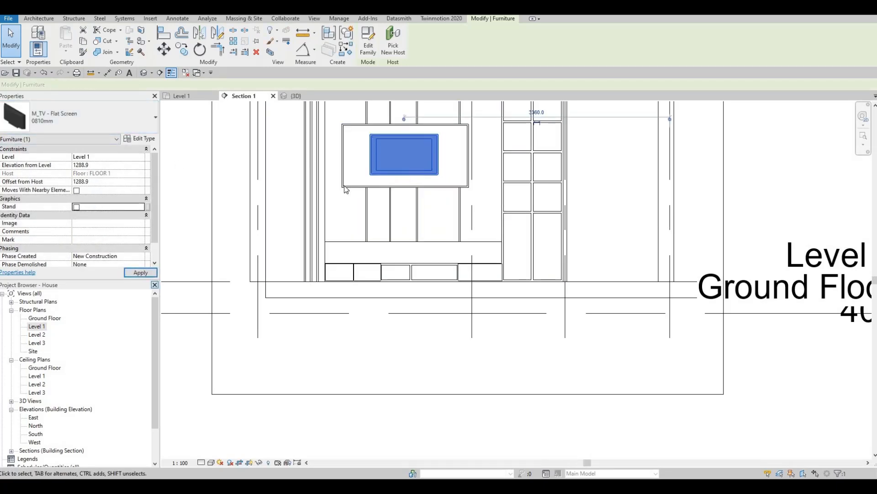
pyautogui.press('Escape')
pyautogui.scroll(3, 350, 209)
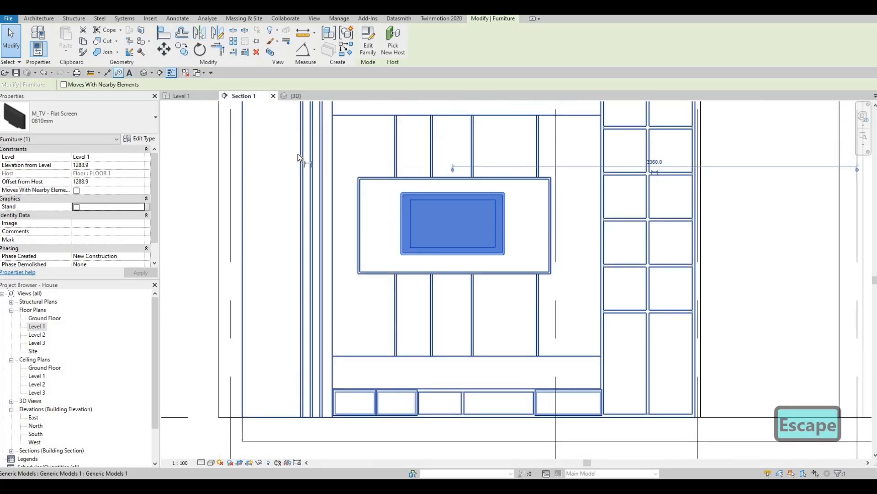
pyautogui.press('d')
pyautogui.press('i')
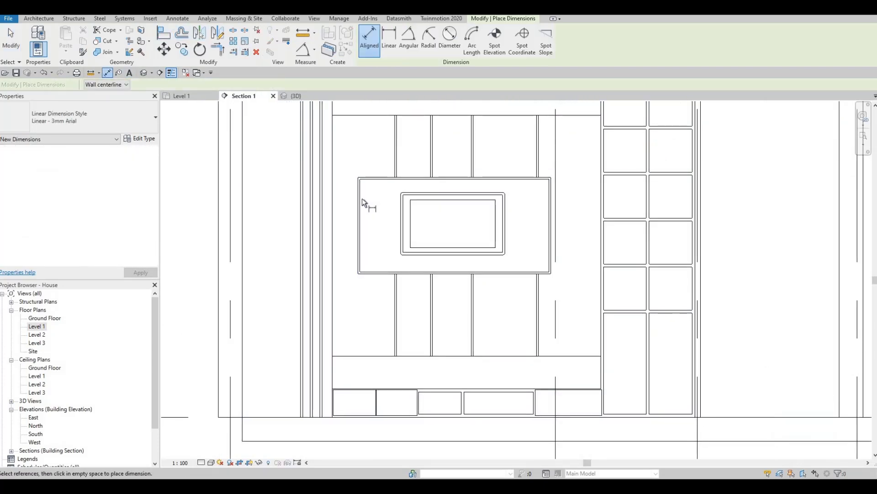
pyautogui.click(551, 211)
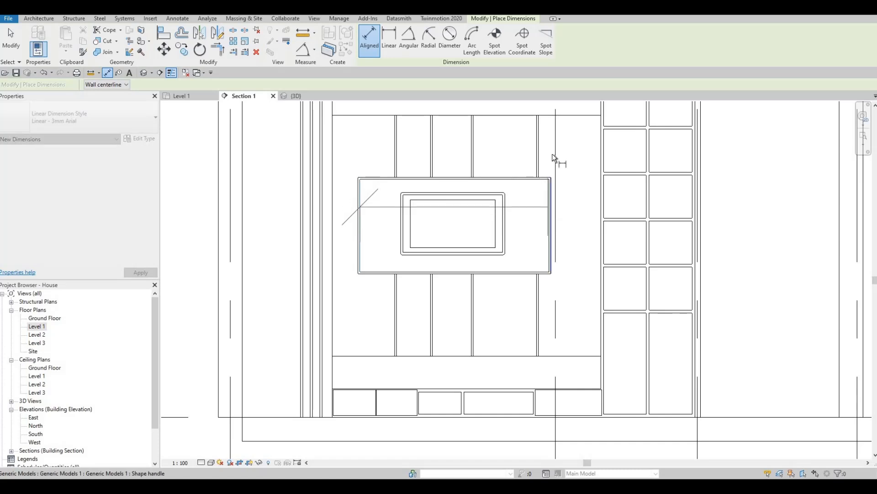
pyautogui.click(553, 153)
pyautogui.press('Escape')
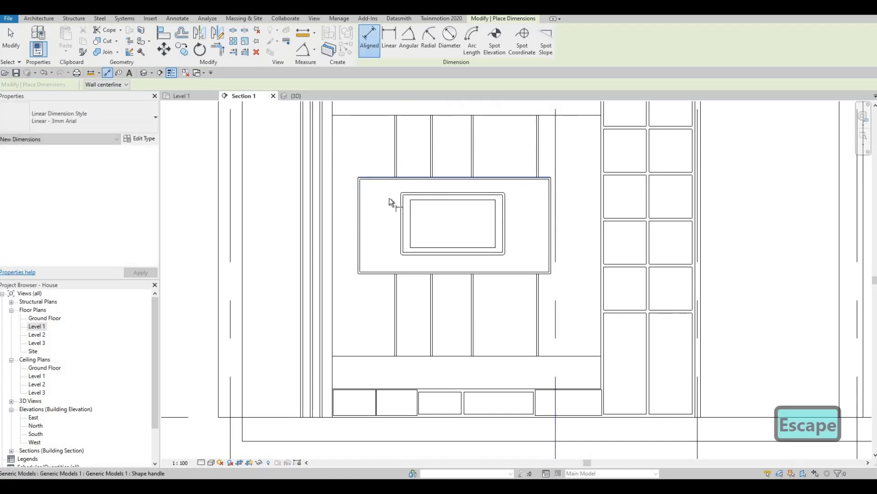
# Add an aligned dimension for the width of the panel behind the TV, placed above the wall unit.
pyautogui.click(547, 198)
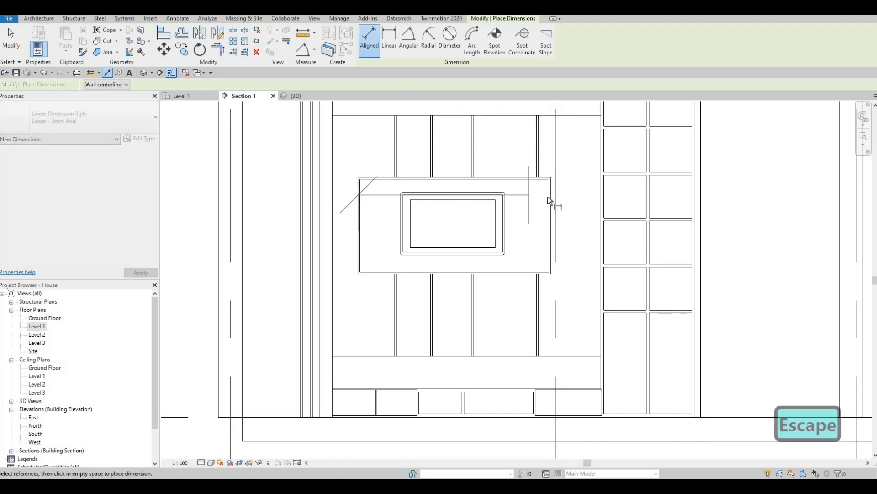
pyautogui.press('Tab')
pyautogui.press('Tab')
pyautogui.click(547, 197)
pyautogui.moveTo(539, 164); pyautogui.dragTo(530, 277, button='middle')
pyautogui.scroll(-1, 518, 277)
pyautogui.click(484, 250)
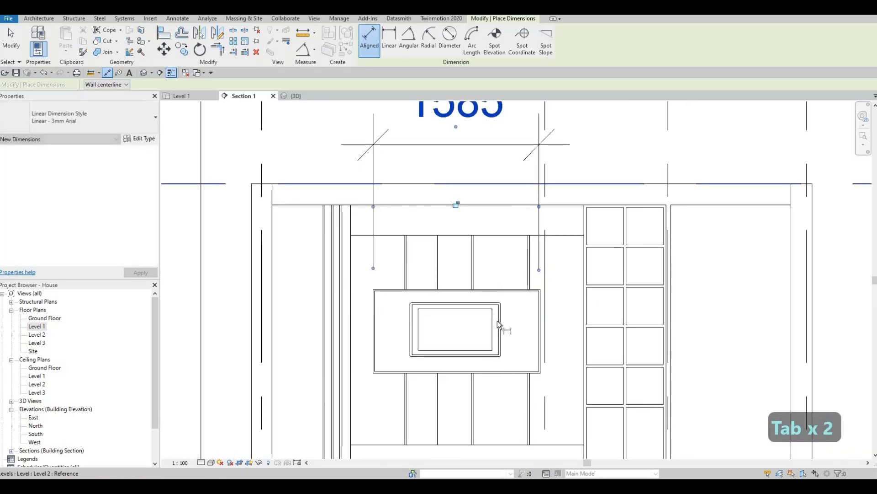
pyautogui.press('Escape')
# Add an aligned dimension for the height of the panel behind the TV, placed beside the shelving.
pyautogui.click(515, 325)
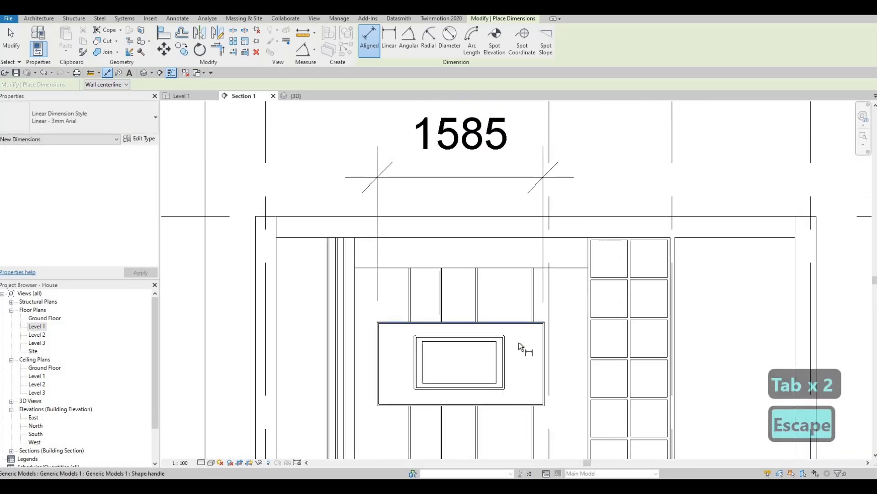
pyautogui.click(723, 396)
pyautogui.press('Escape')
# Review the thickness and diagonal parameters in the selected TV's type properties without changing them.
pyautogui.click(436, 338)
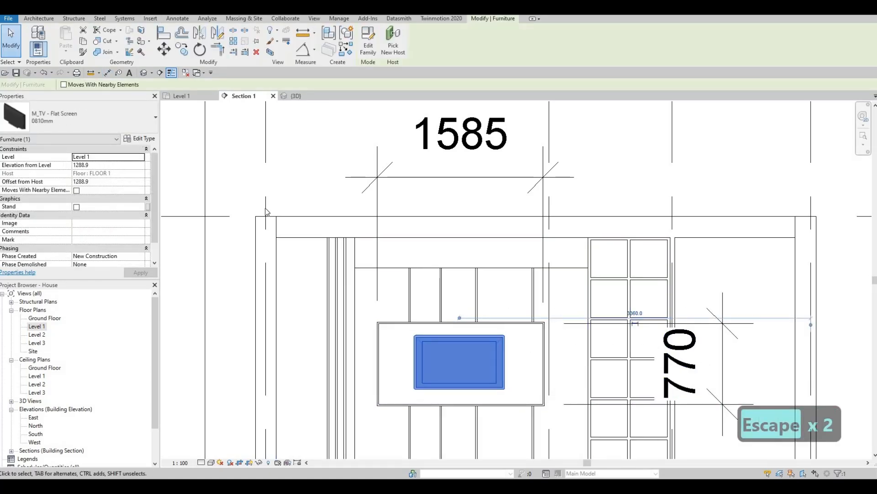
pyautogui.click(139, 139)
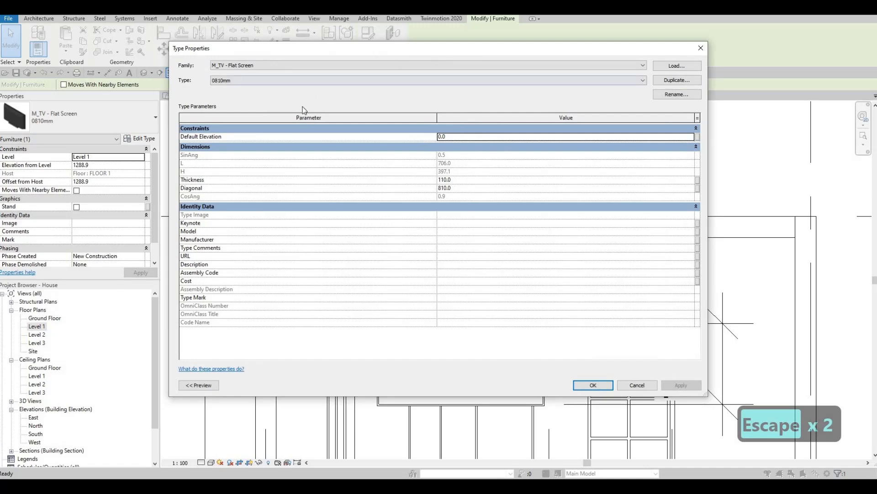
pyautogui.moveTo(480, 50); pyautogui.dragTo(351, 101)
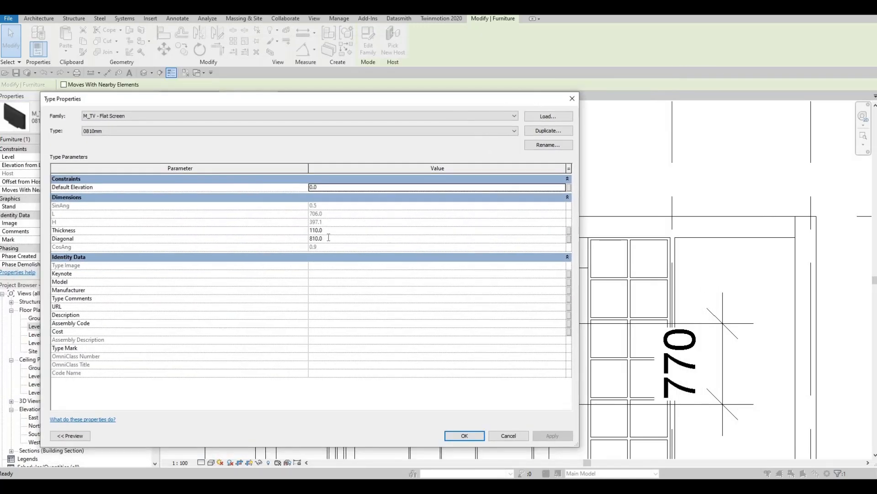
pyautogui.click(330, 238)
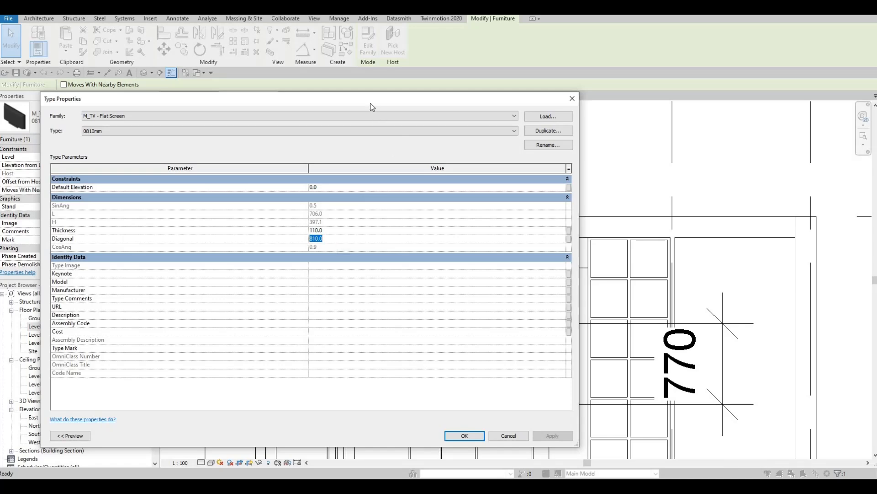
pyautogui.click(329, 230)
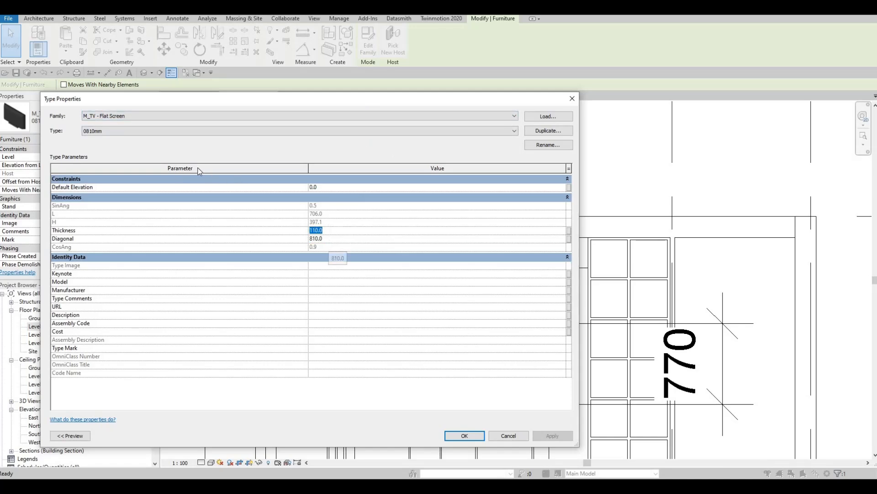
pyautogui.press('Escape')
pyautogui.press('Escape')
pyautogui.scroll(-1, 106, 214)
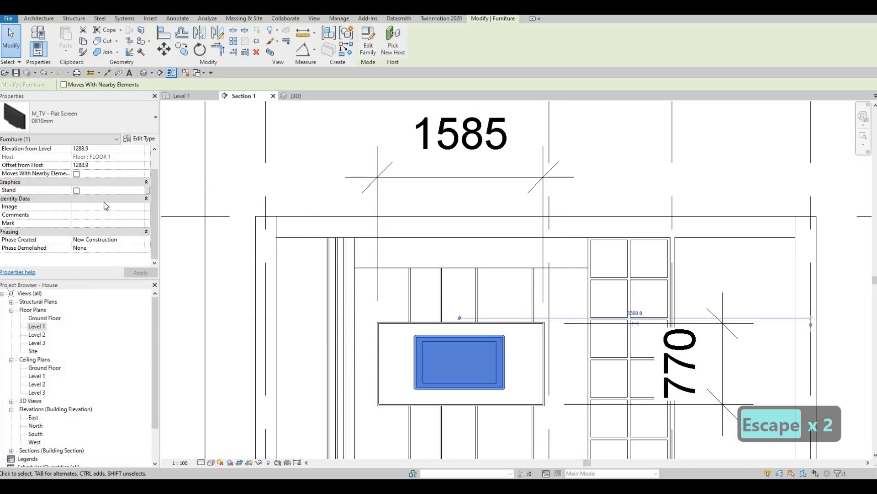
pyautogui.scroll(1, 144, 154)
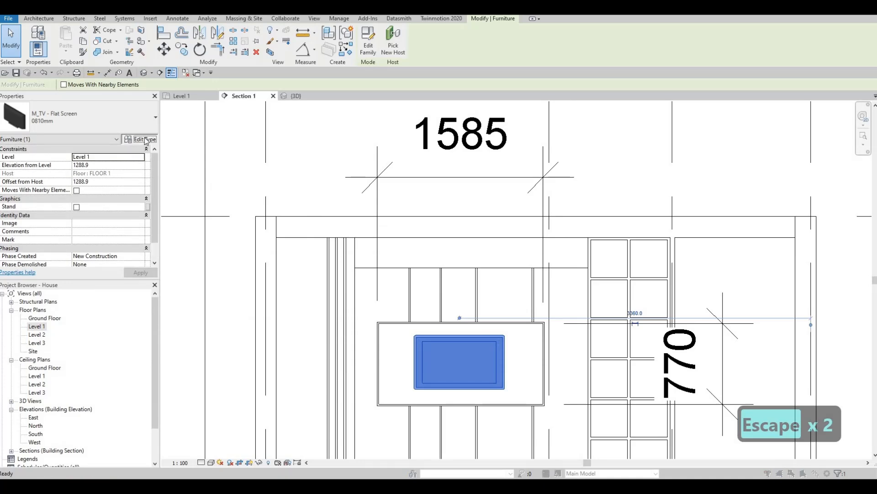
pyautogui.click(145, 139)
pyautogui.press('Escape')
# Change the TV to the M_TV - Flat Screen 1270mm type.
pyautogui.click(89, 127)
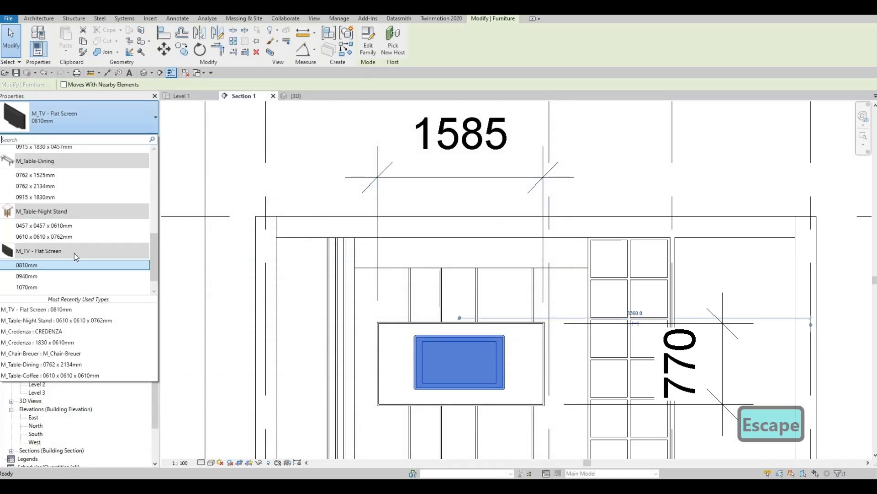
pyautogui.scroll(-1, 59, 274)
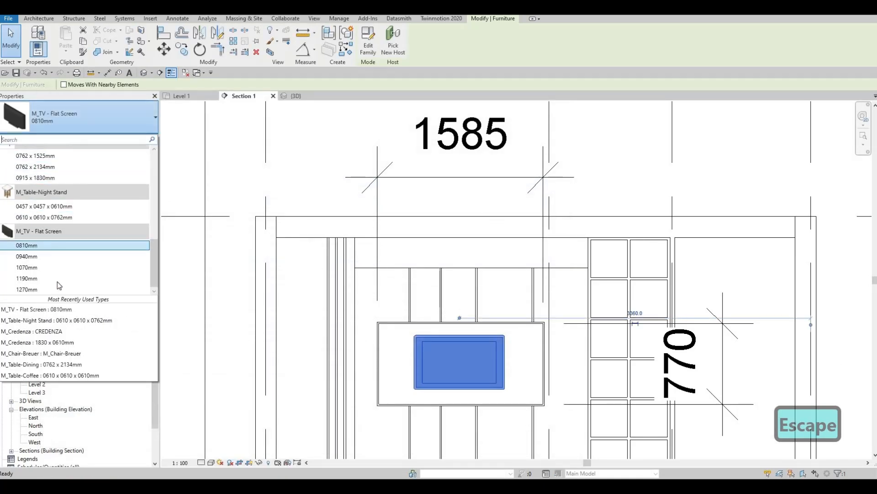
pyautogui.click(121, 289)
pyautogui.press('Escape')
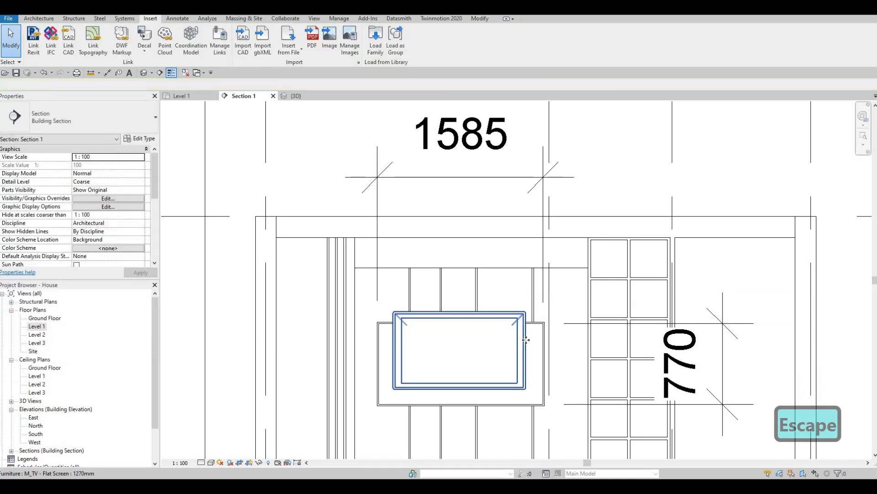
# Lower the enlarged TV so it sits centered vertically inside the panel, at about 1162 mm elevation.
pyautogui.click(525, 341)
pyautogui.moveTo(509, 358); pyautogui.dragTo(475, 333)
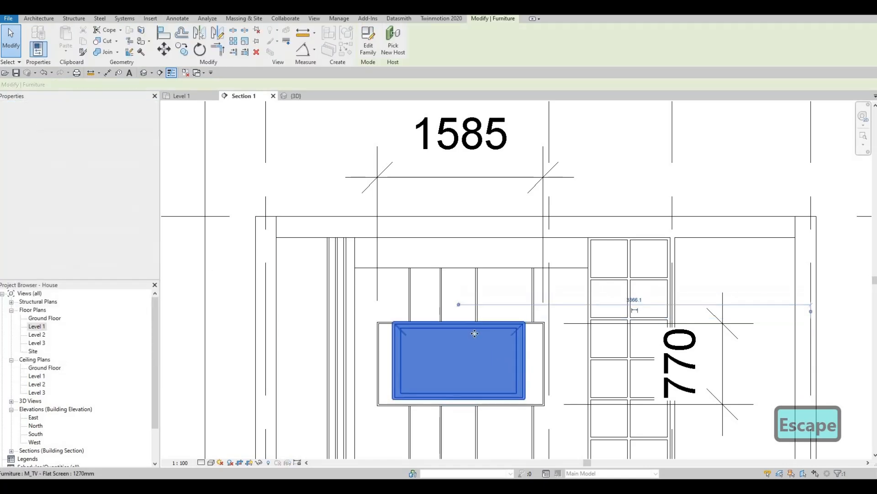
pyautogui.press('Down')
pyautogui.press('Down')
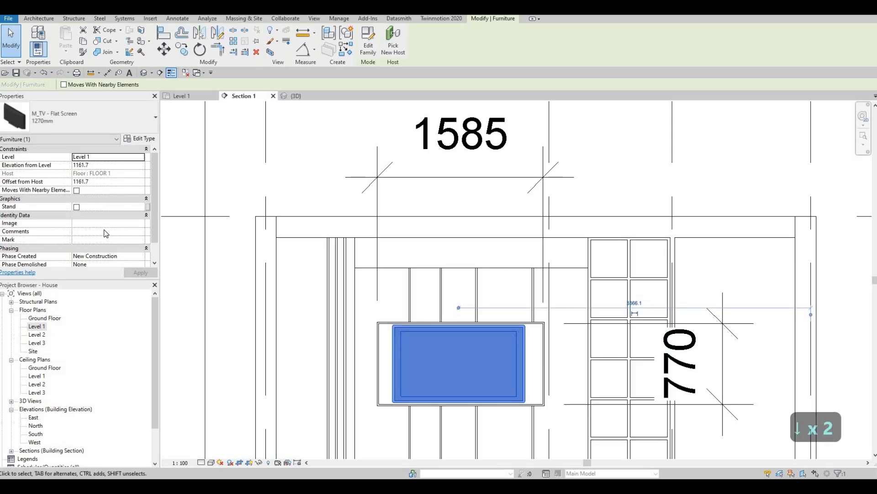
# Check the dimension parameters of the 1270mm TV type.
pyautogui.click(139, 138)
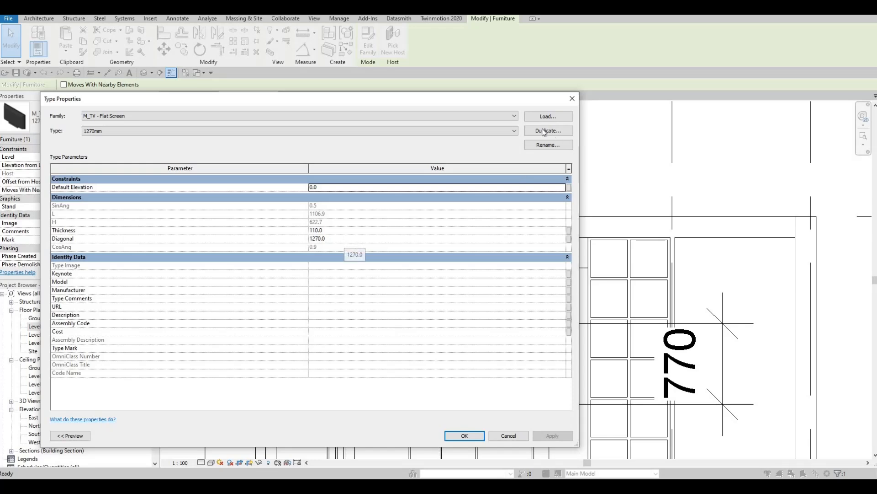
pyautogui.press('Escape')
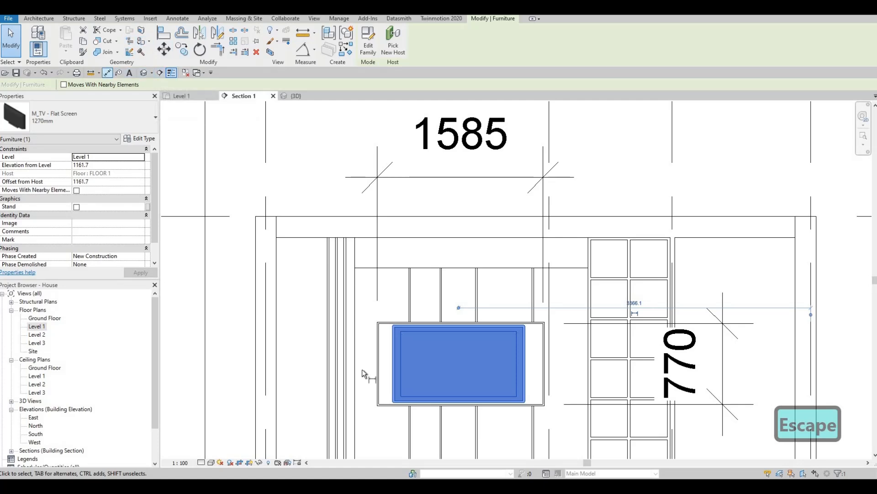
pyautogui.press('d')
pyautogui.press('i')
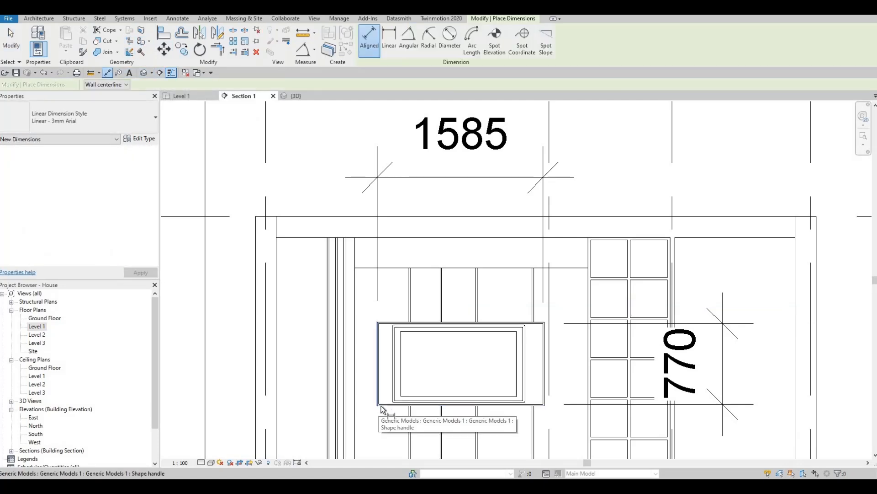
pyautogui.press('Tab')
pyautogui.scroll(5, 382, 408)
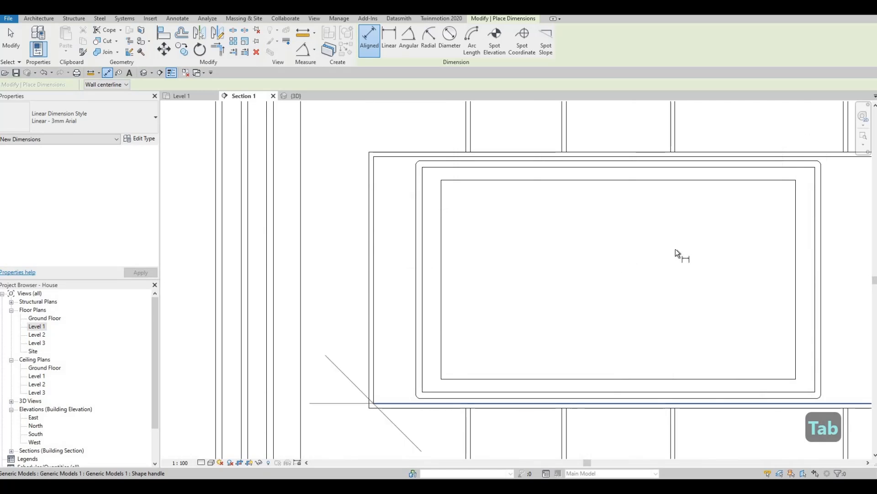
pyautogui.press('Escape')
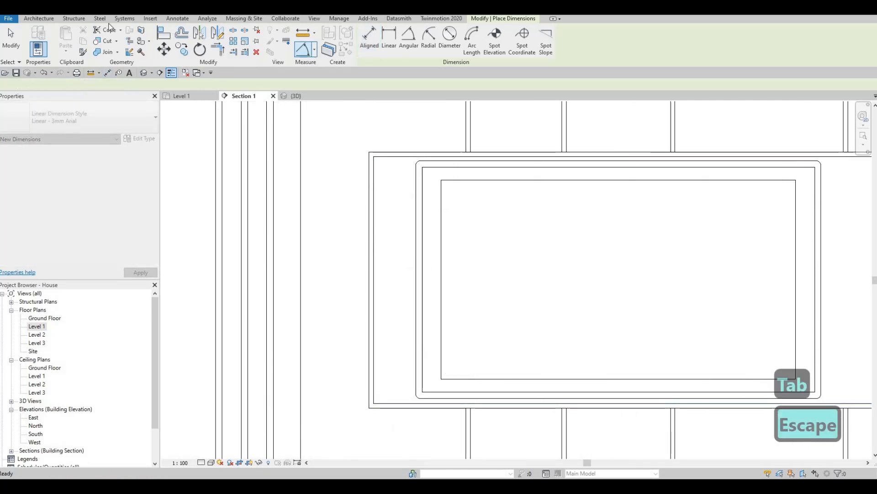
pyautogui.press('d')
pyautogui.press('i')
pyautogui.click(177, 18)
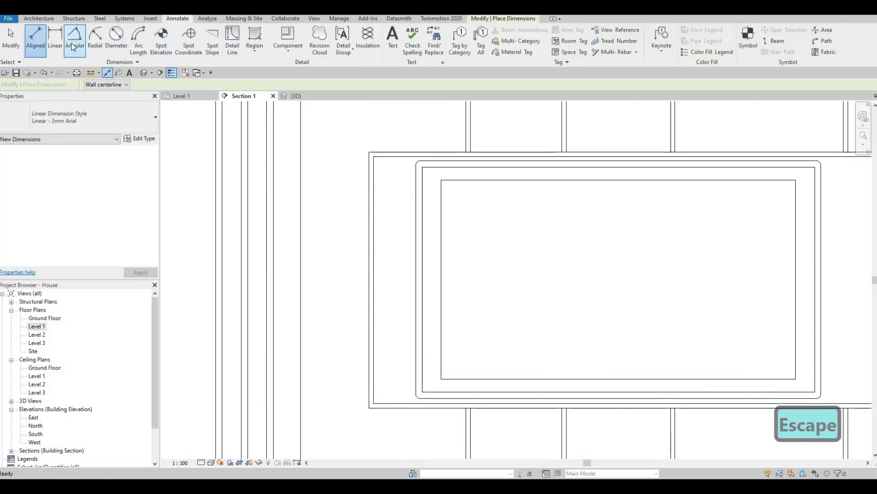
pyautogui.click(74, 41)
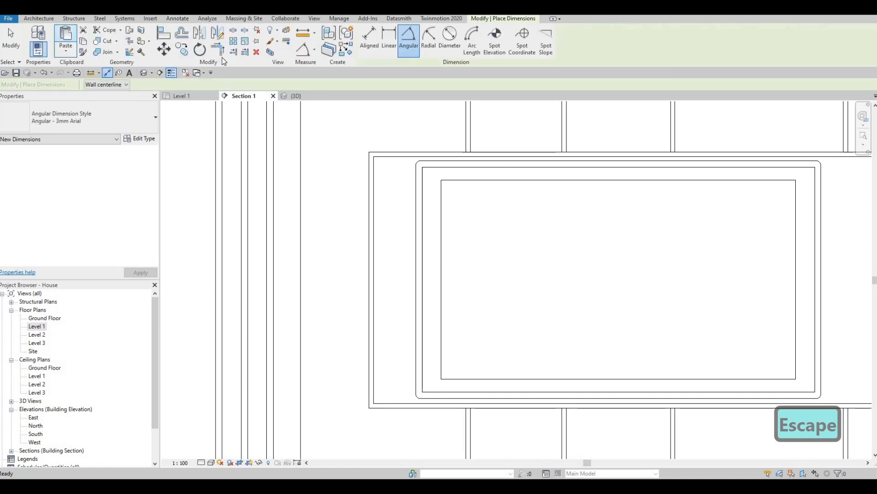
pyautogui.press('d')
pyautogui.press('i')
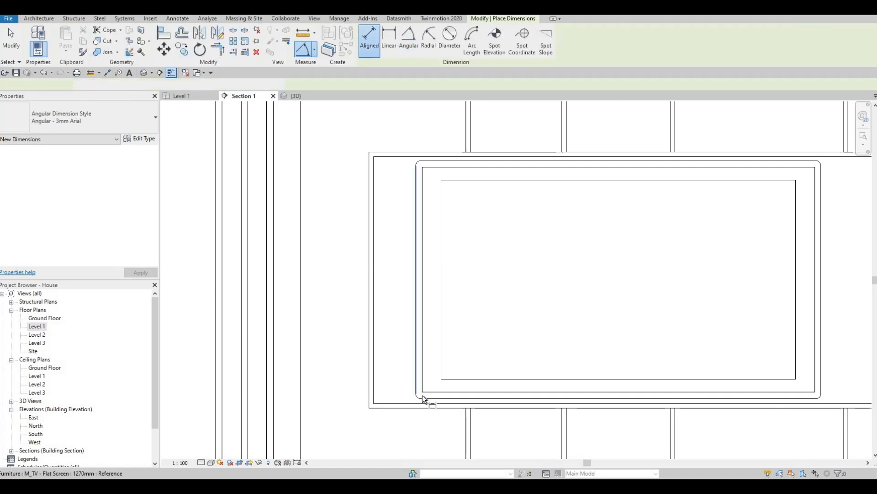
pyautogui.press('Tab')
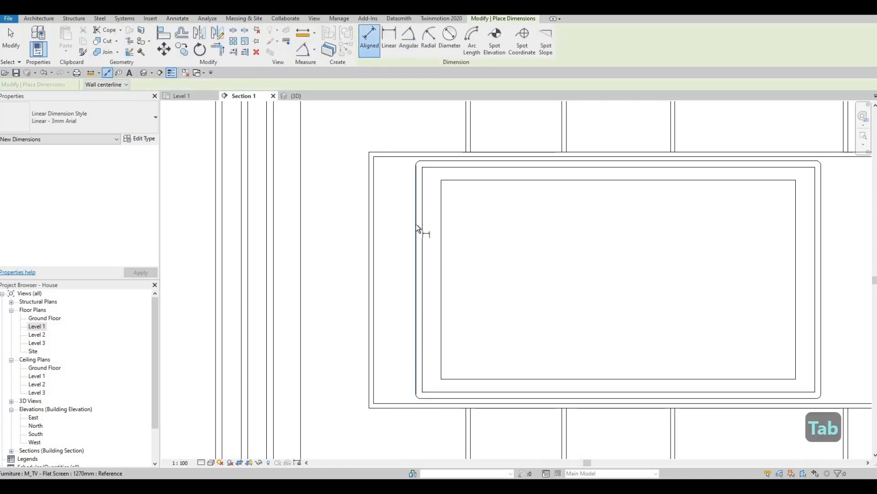
pyautogui.click(408, 39)
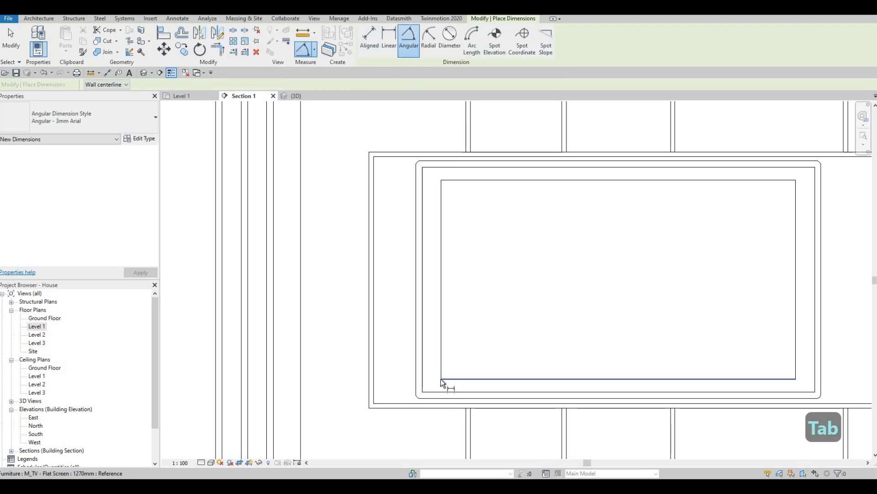
pyautogui.press('Tab')
pyautogui.press('Escape')
pyautogui.press('Escape')
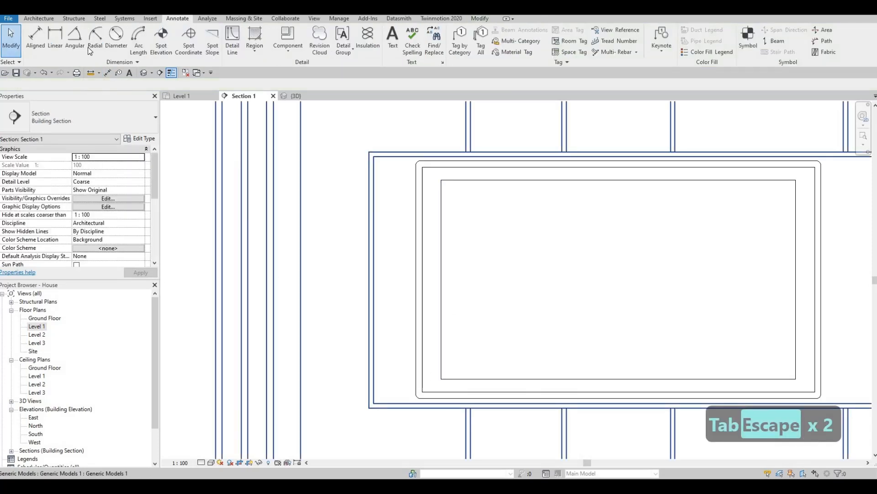
# Measure the TV's diagonal with a detail line started at its lower corner, then discard the line.
pyautogui.click(233, 42)
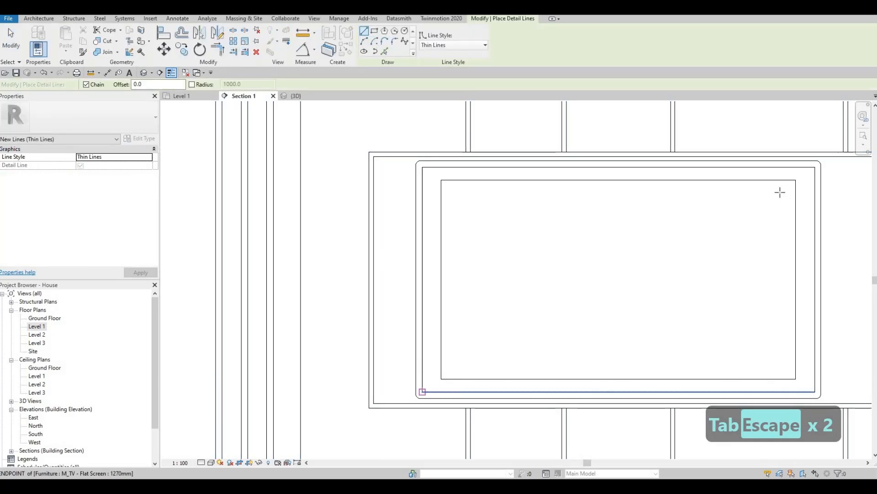
pyautogui.click(424, 391)
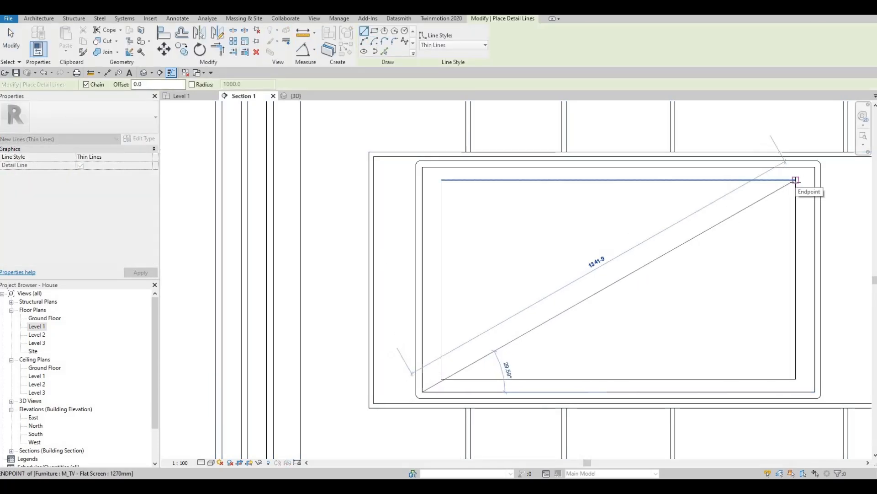
pyautogui.press('Escape')
pyautogui.scroll(-2, 513, 192)
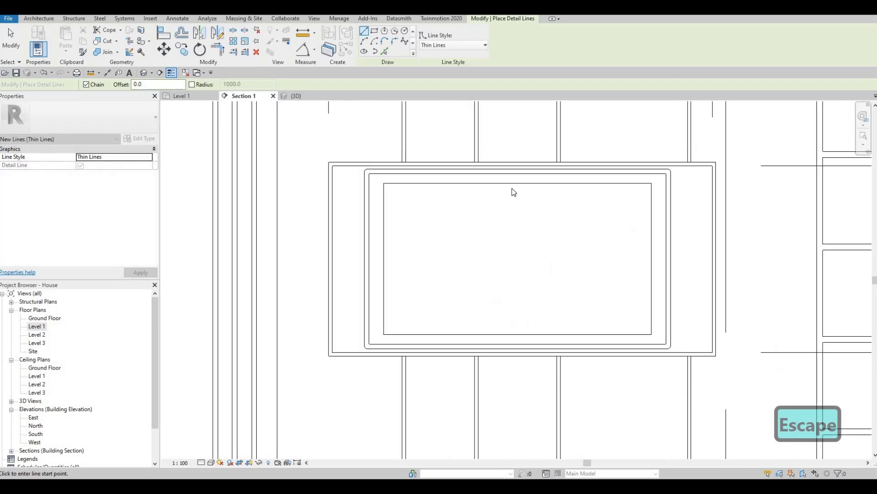
pyautogui.press('Escape')
pyautogui.click(482, 183)
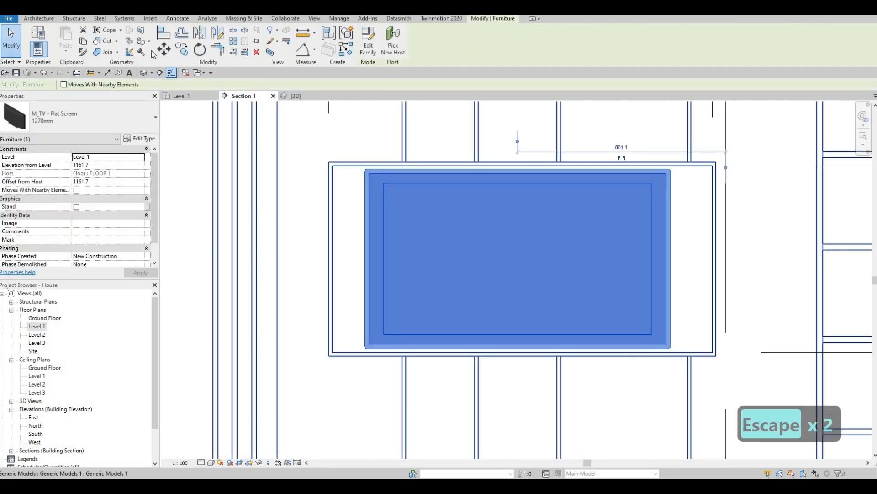
pyautogui.press('Escape')
# Measure the diagonal of the panel opening around the TV with an uncommitted detail line between its inner corners.
pyautogui.click(151, 18)
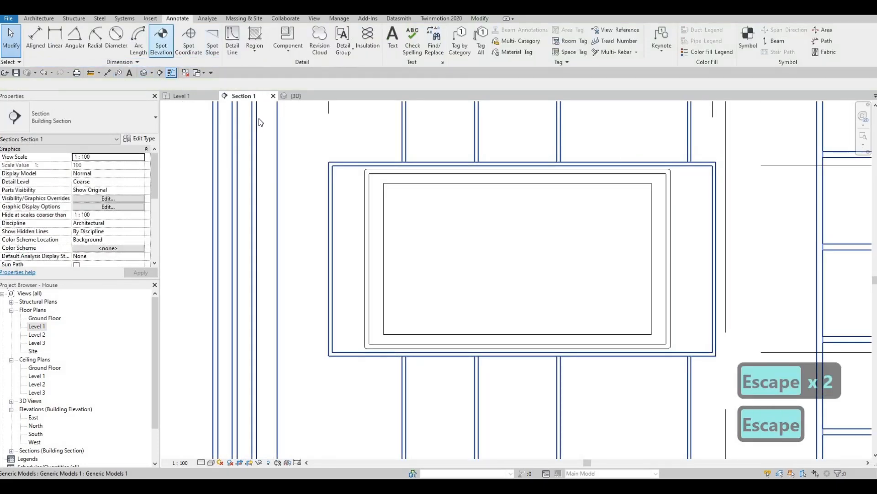
pyautogui.press('Escape')
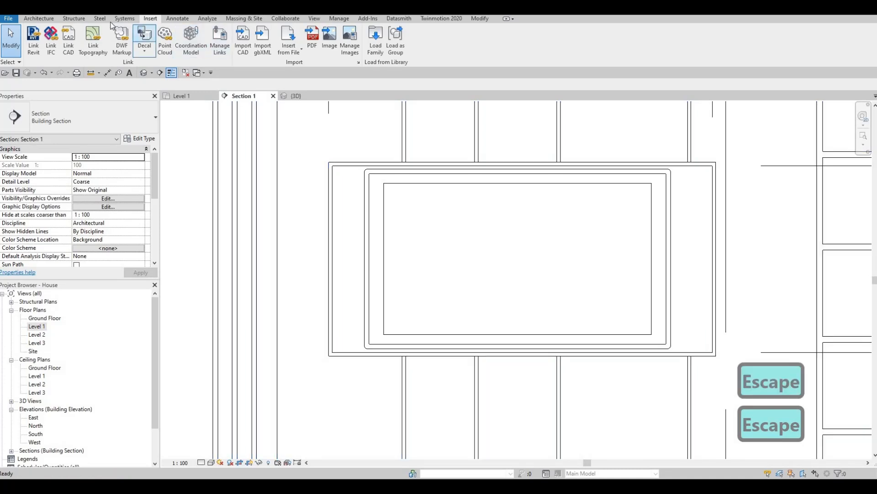
pyautogui.click(178, 19)
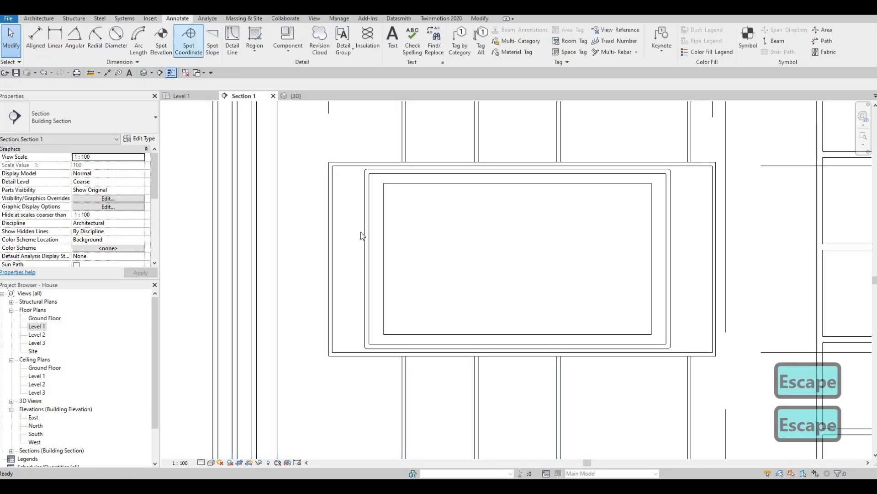
pyautogui.click(232, 40)
pyautogui.click(332, 352)
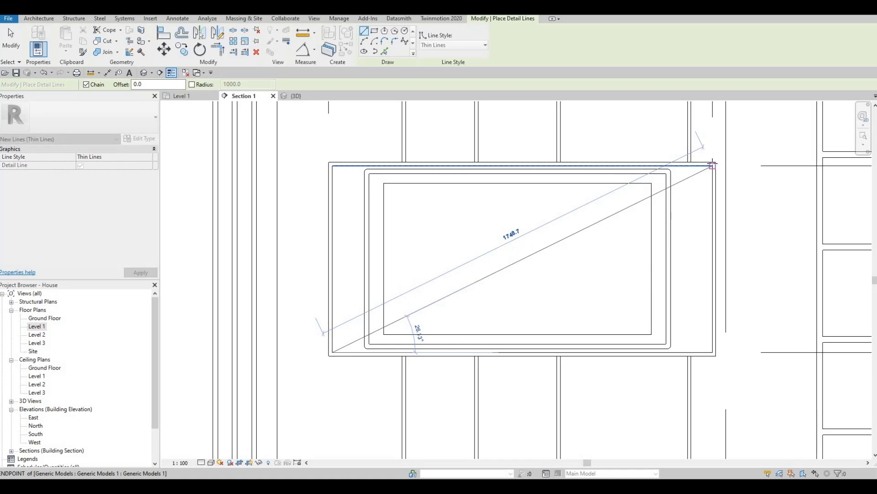
pyautogui.press('Escape')
pyautogui.press('Escape')
# Set the Diagonal parameter of the TV's 1270mm type to 1300 mm and apply it.
pyautogui.click(588, 185)
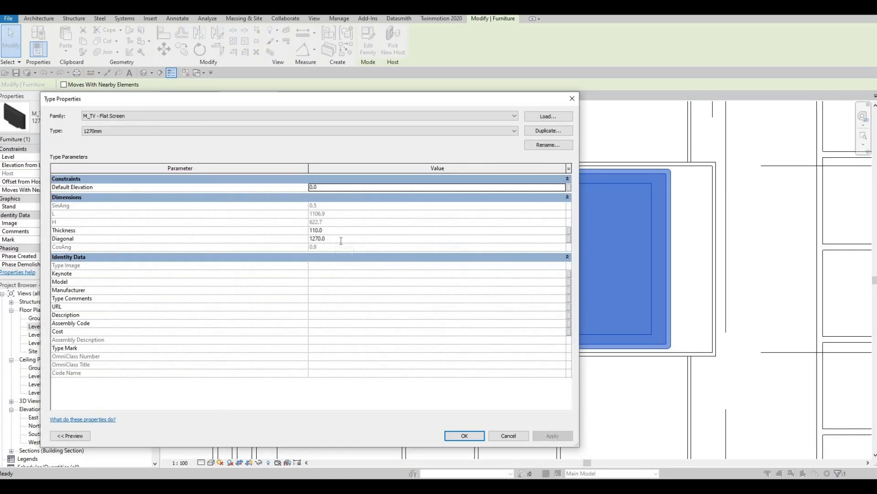
pyautogui.click(341, 240)
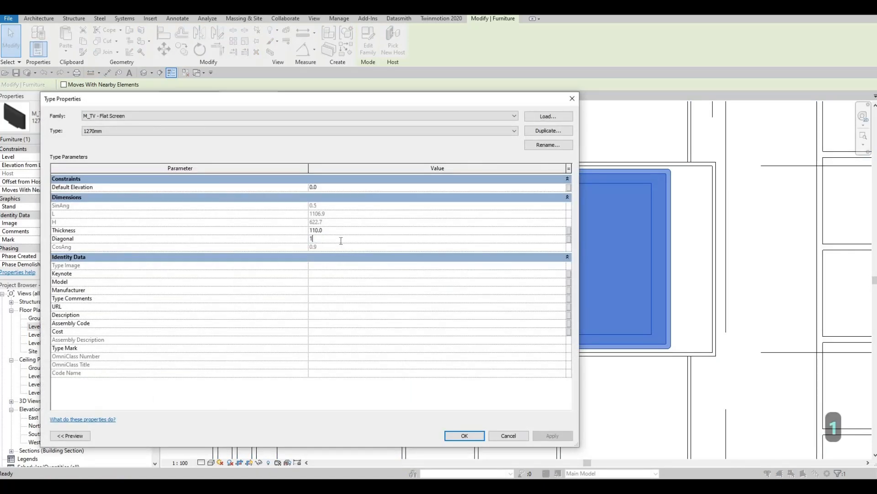
pyautogui.write('1300')
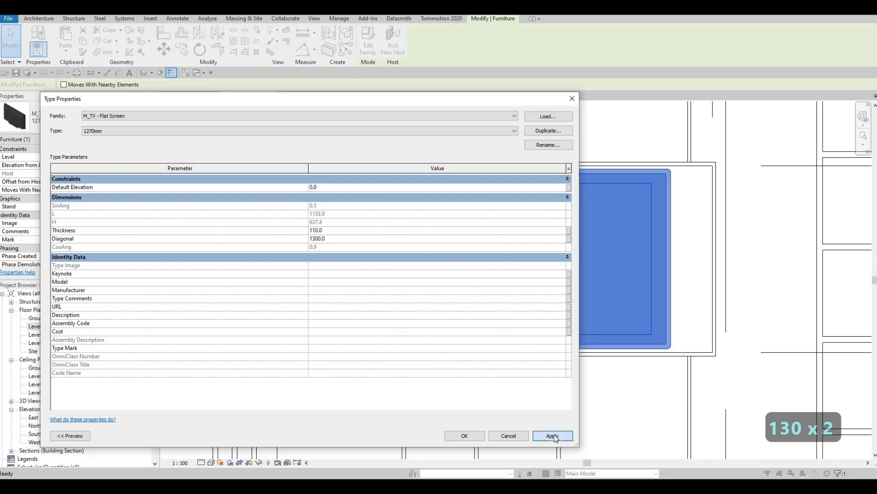
pyautogui.click(553, 435)
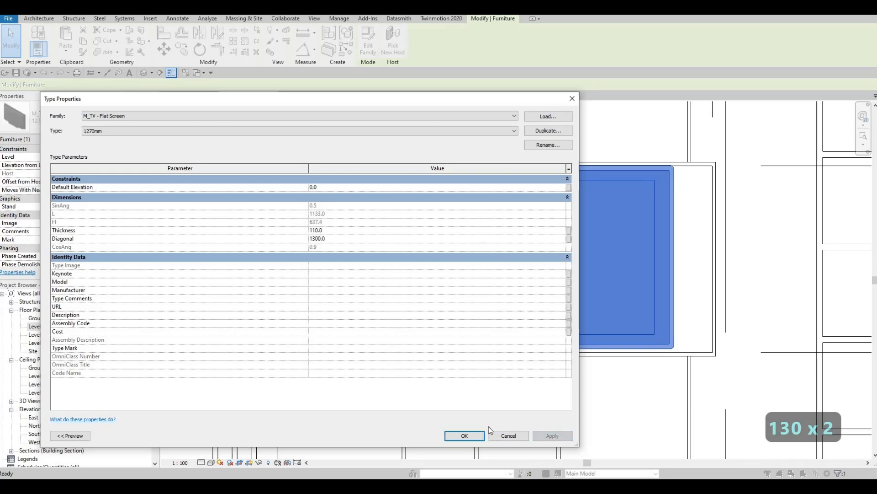
# Try a Diagonal of 1748 mm for the TV type.
pyautogui.click(337, 239)
pyautogui.write('17')
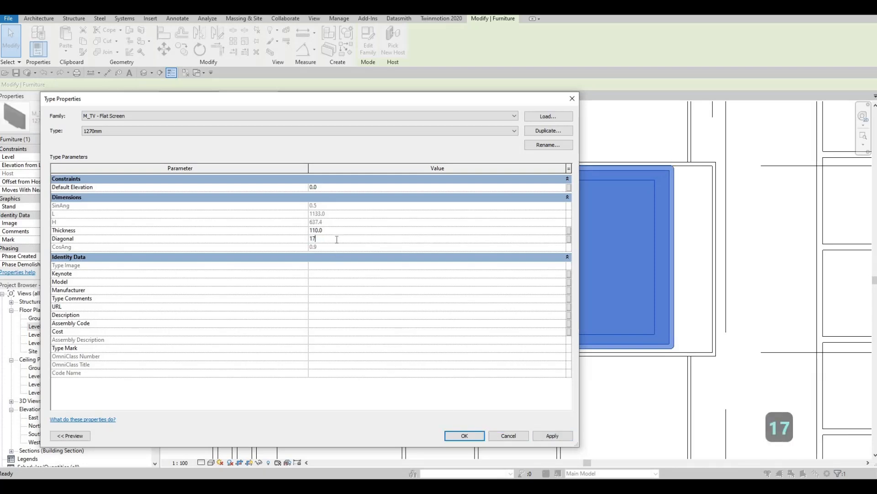
pyautogui.write('48')
pyautogui.click(564, 439)
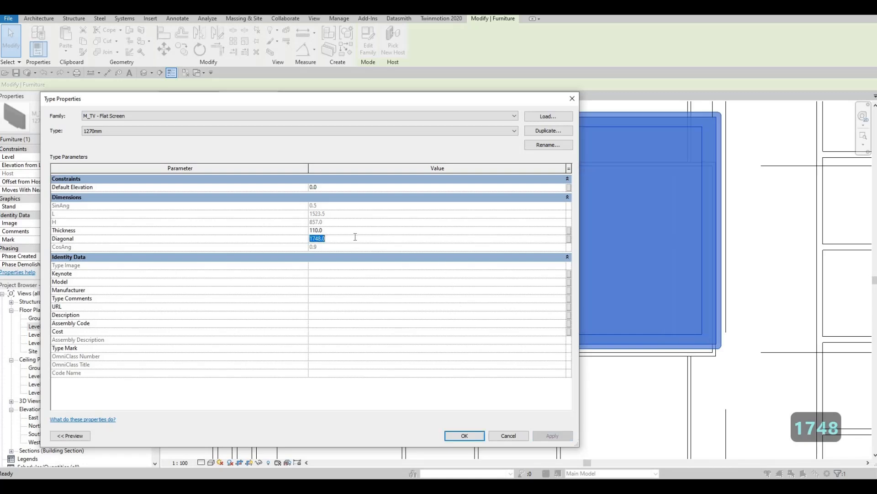
# Return the TV type's Diagonal to 1300 mm and accept the type properties.
pyautogui.write('1300')
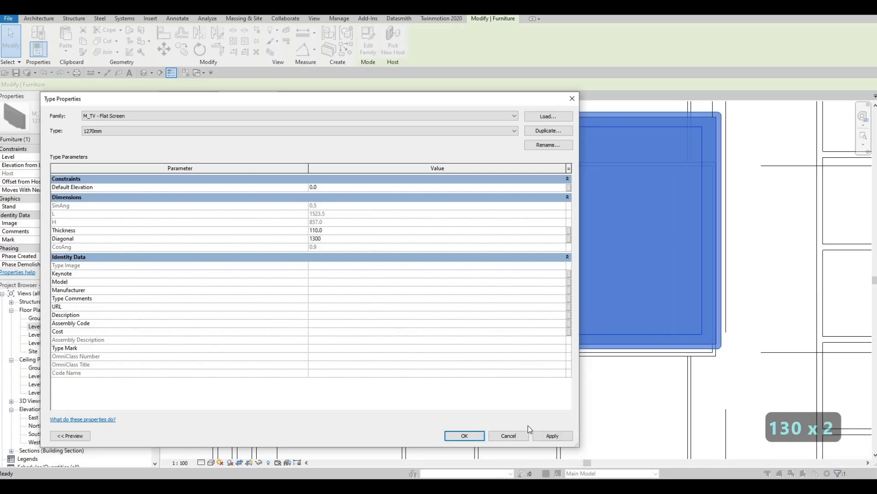
pyautogui.click(543, 438)
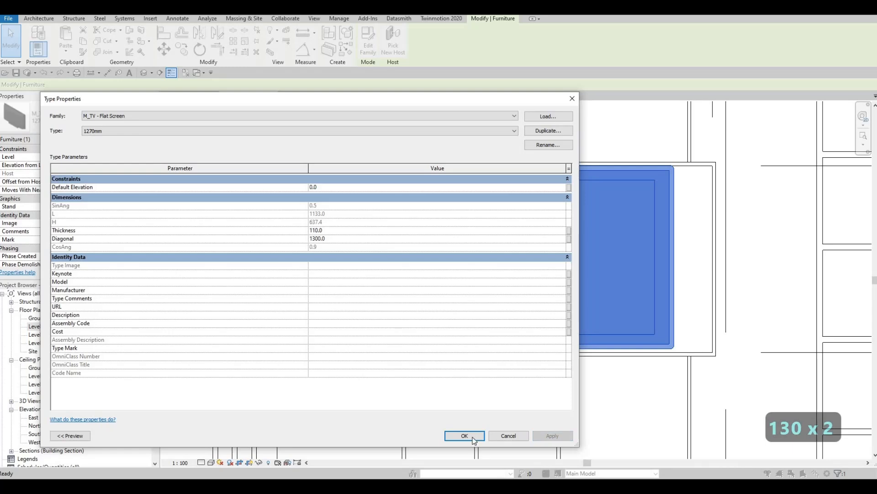
pyautogui.press('Return')
pyautogui.scroll(-2, 645, 221)
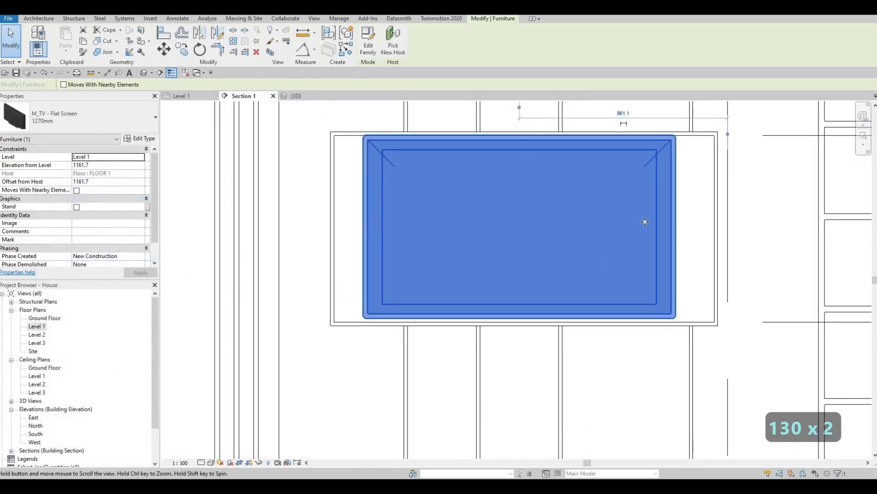
pyautogui.press('Escape')
pyautogui.press('Escape')
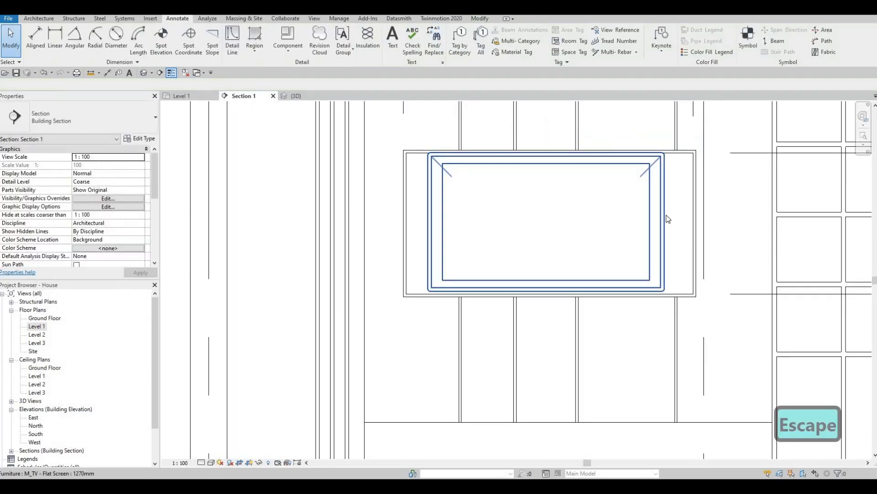
# Nudge the TV slightly down and to the right so it sits vertically centered within the panel frame.
pyautogui.click(666, 216)
pyautogui.press('Down')
pyautogui.press('Down')
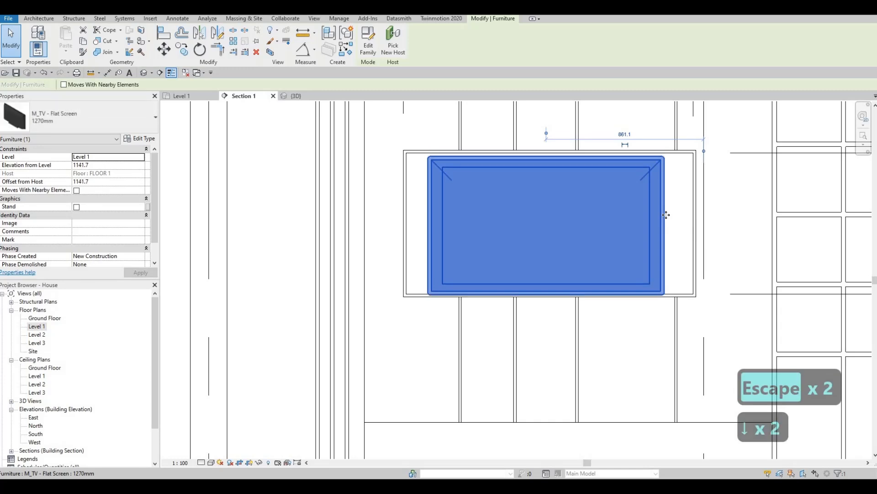
pyautogui.press('Up')
pyautogui.press('Right')
pyautogui.press('Escape')
pyautogui.press('Escape')
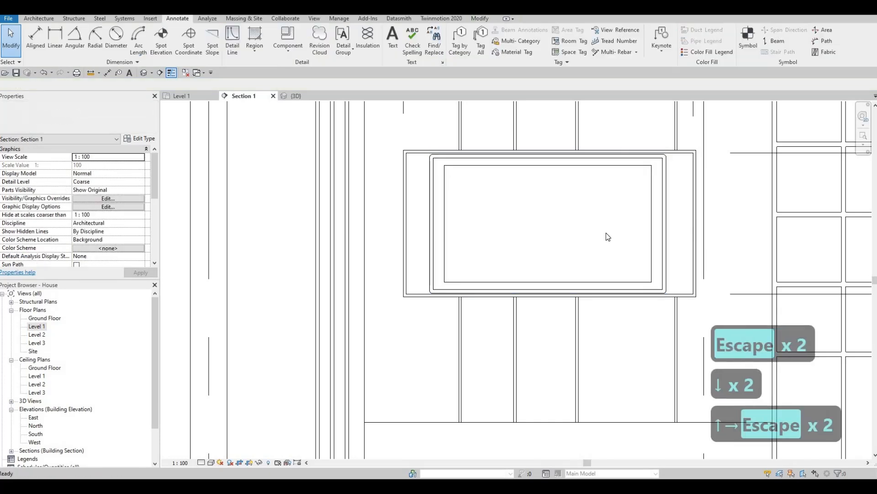
# Delete the horizontal dimension above the wall unit's panel and the 770 vertical dimension beside it.
pyautogui.scroll(-3, 606, 232)
pyautogui.press('Escape')
pyautogui.moveTo(531, 235); pyautogui.dragTo(514, 232, button='middle')
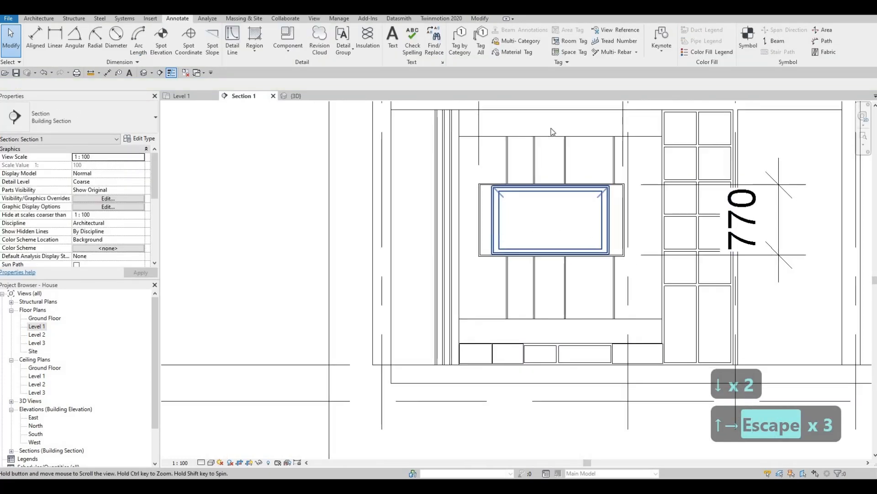
pyautogui.scroll(-3, 552, 130)
pyautogui.press('Escape')
pyautogui.click(543, 118)
pyautogui.press('Delete')
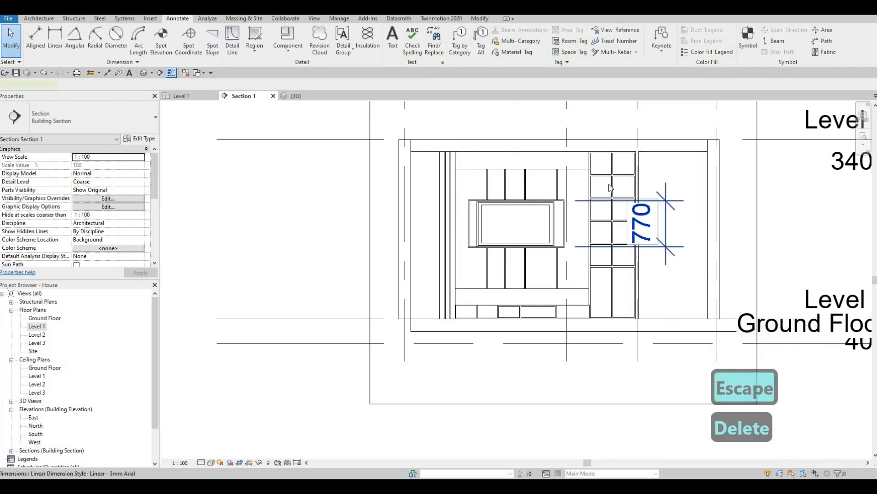
pyautogui.click(668, 197)
pyautogui.press('Delete')
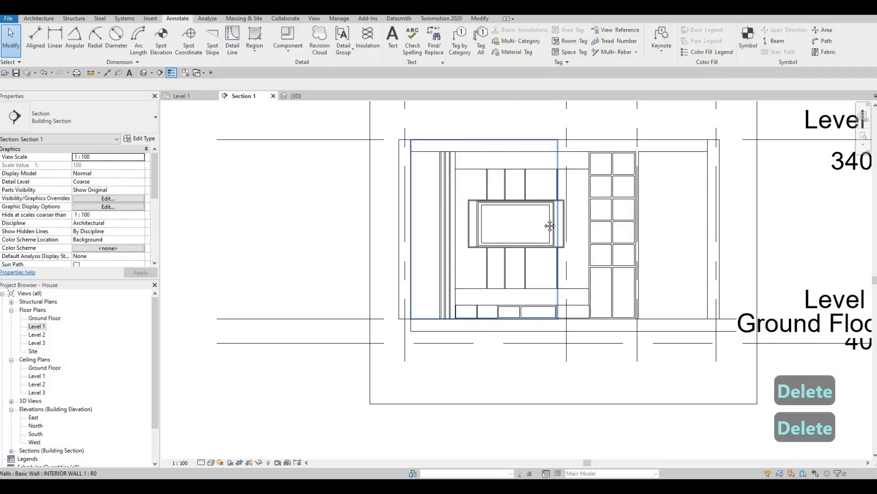
# Edit the wall unit in place and move the right side of the Glulam frame inward to the TV's right edge.
pyautogui.scroll(4, 516, 234)
pyautogui.press('Escape')
pyautogui.click(590, 204)
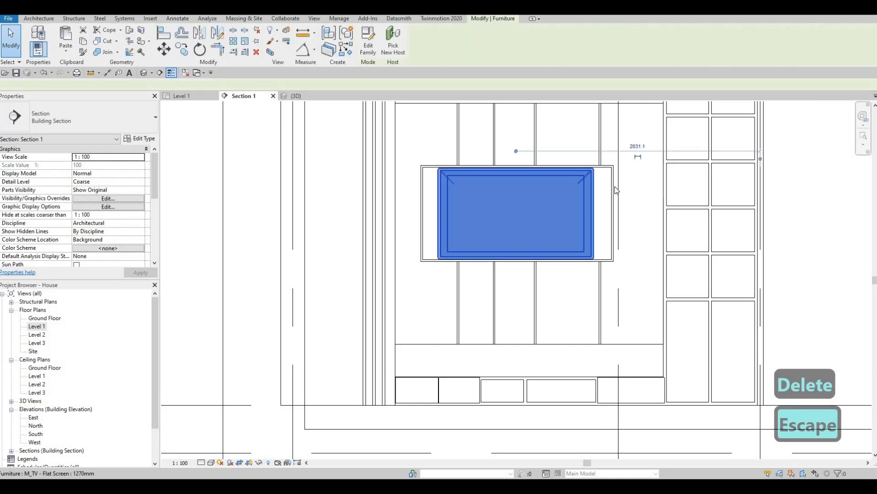
pyautogui.press('Escape')
pyautogui.click(430, 103)
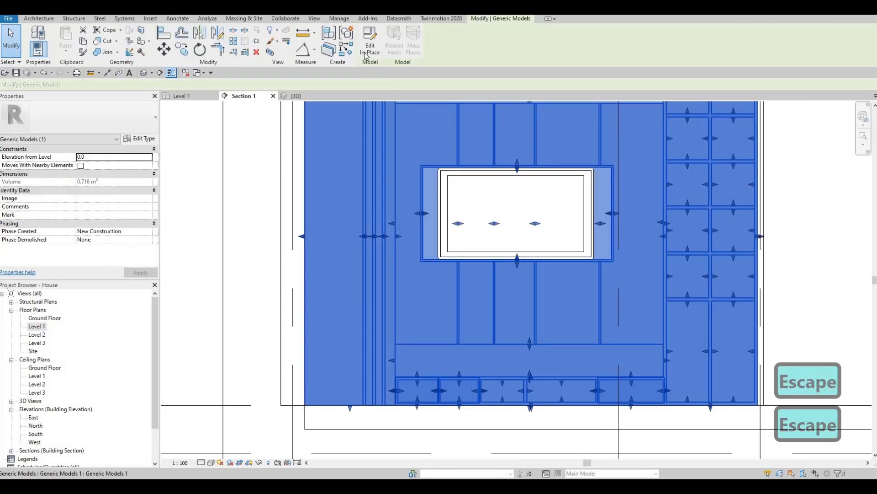
pyautogui.click(371, 41)
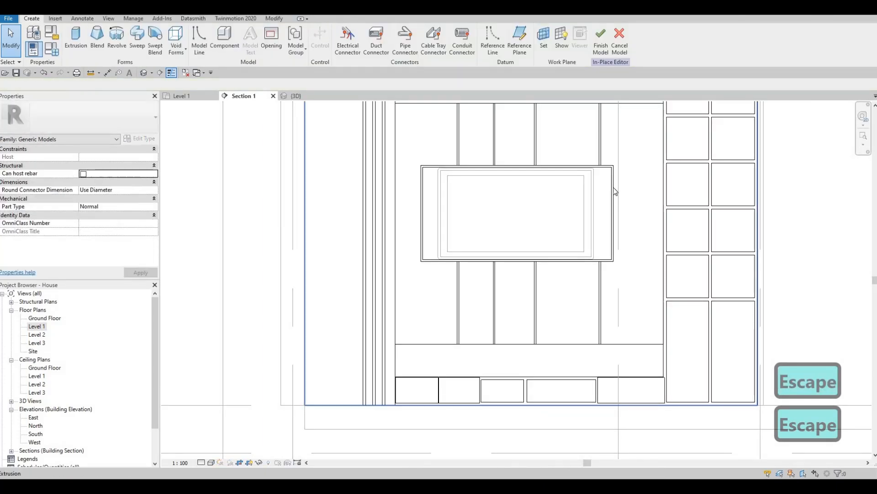
pyautogui.click(607, 193)
pyautogui.press('Escape')
pyautogui.scroll(3, 612, 190)
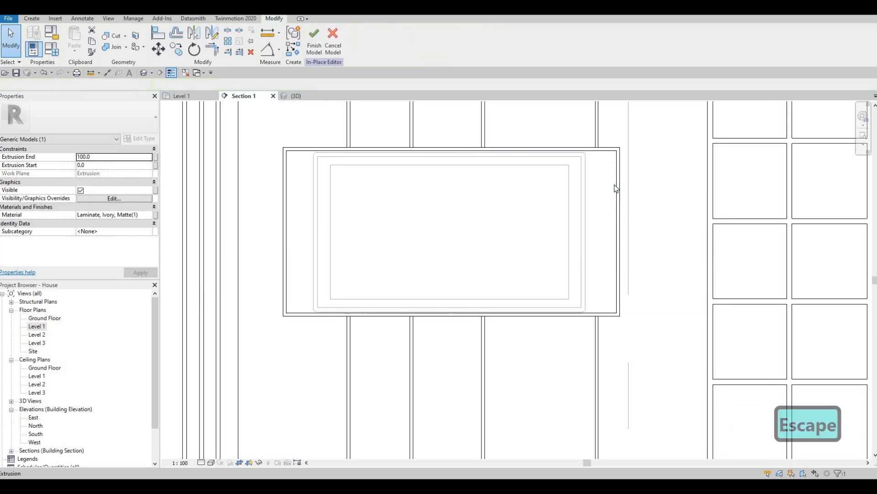
pyautogui.click(614, 230)
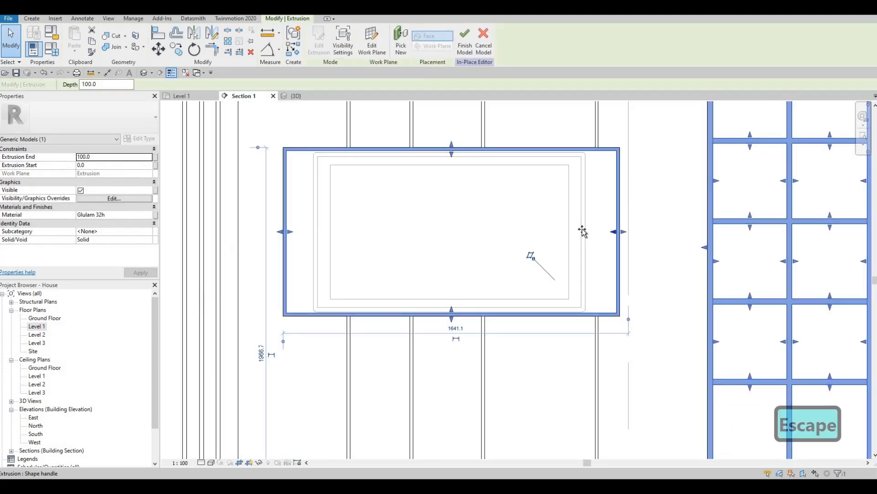
pyautogui.click(592, 233)
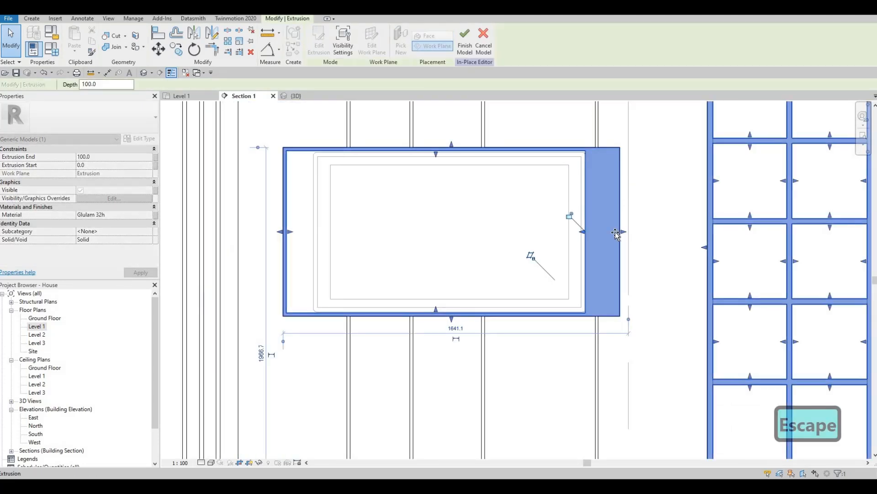
pyautogui.moveTo(605, 232); pyautogui.dragTo(591, 230)
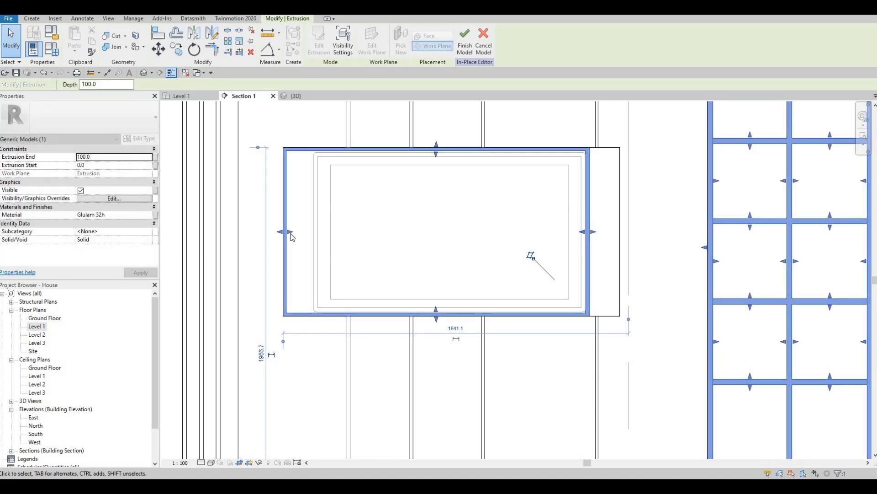
# Move the frame's left side inward to the TV's left edge and finish the in-place model.
pyautogui.moveTo(290, 232); pyautogui.dragTo(309, 233)
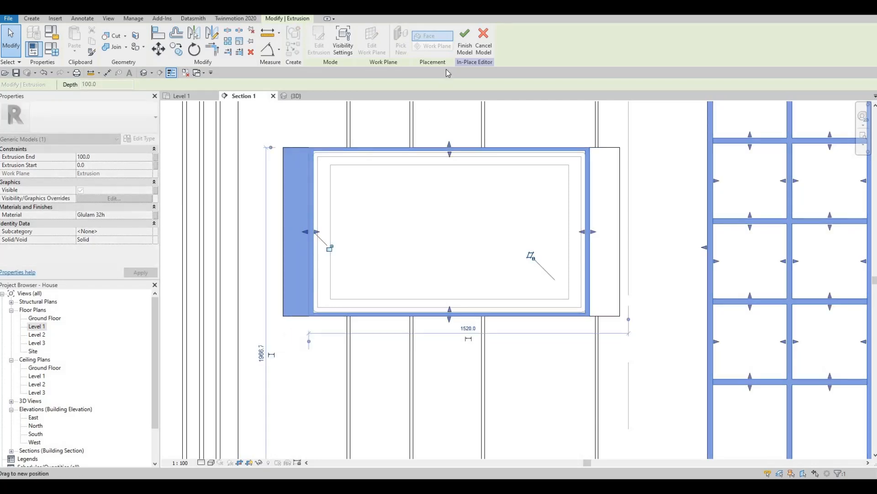
pyautogui.click(522, 118)
pyautogui.click(465, 41)
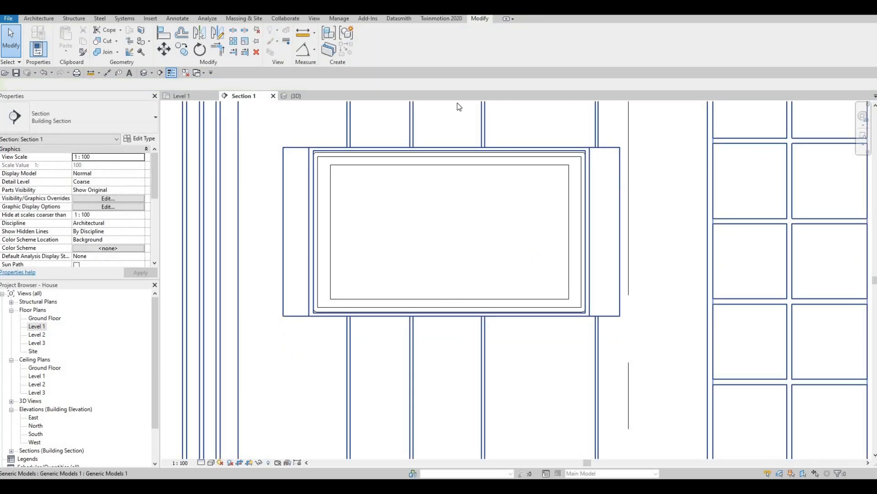
pyautogui.press('Escape')
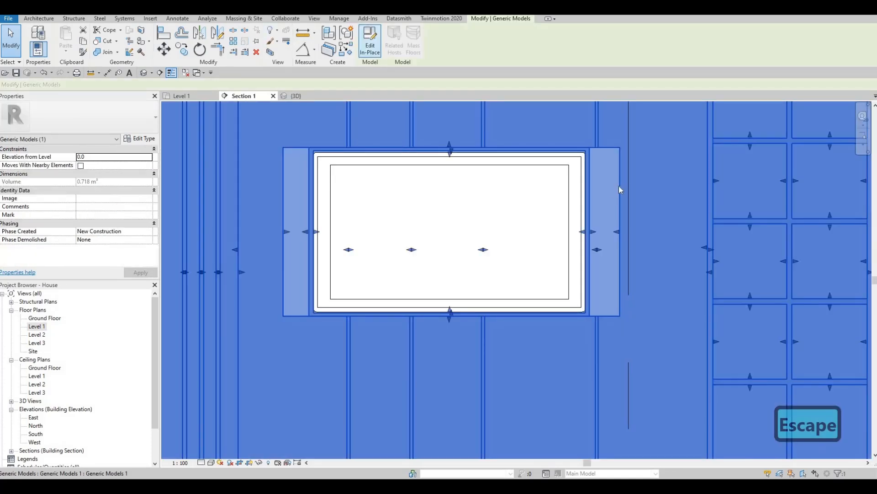
# Edit the wall unit in place again, narrow the ivory laminate panel's opening to the frame's outer sides, and finish the model.
pyautogui.doubleClick(619, 188)
pyautogui.click(618, 238)
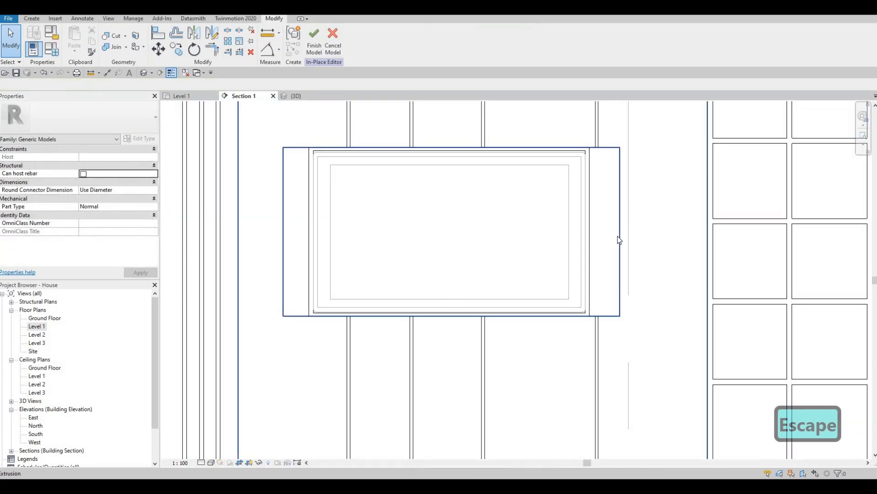
pyautogui.moveTo(594, 233); pyautogui.dragTo(589, 231)
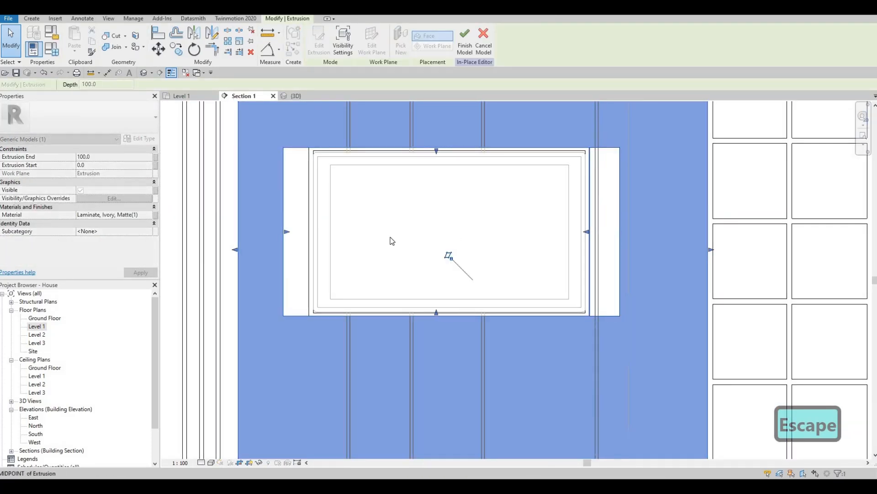
pyautogui.moveTo(287, 232); pyautogui.dragTo(311, 227)
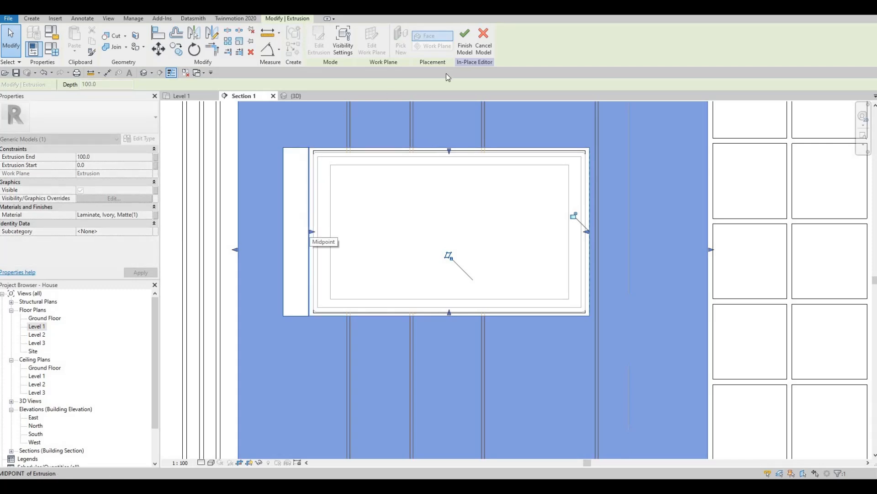
pyautogui.click(465, 43)
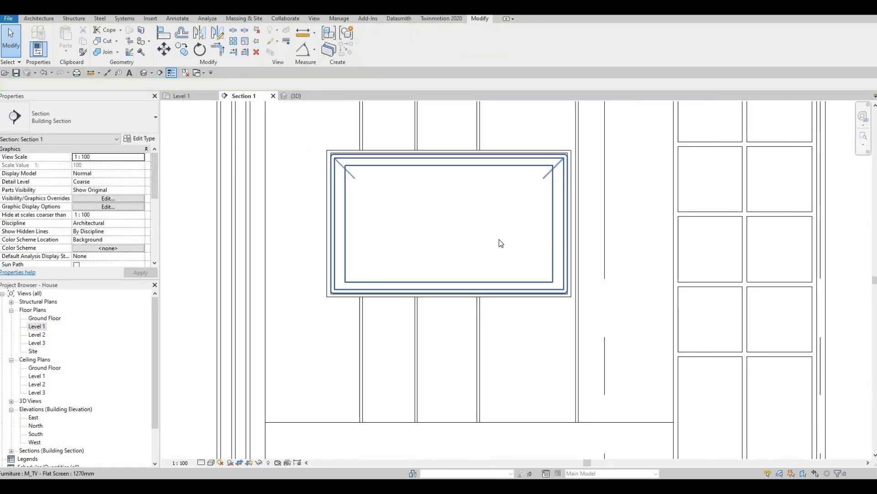
pyautogui.scroll(-2, 449, 174)
pyautogui.press('Escape')
pyautogui.press('Escape')
# Inspect the wall unit with its narrowed TV frame and the surrounding rooms in the 3D view from several angles.
pyautogui.click(298, 96)
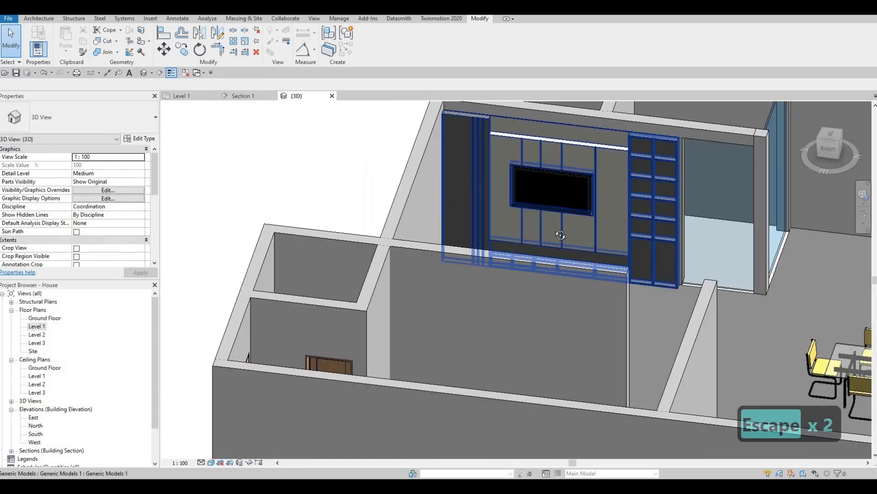
pyautogui.press('Escape')
pyautogui.keyDown('shift'); pyautogui.moveTo(403, 239); pyautogui.dragTo(473, 261, button='middle'); pyautogui.keyUp('shift')
pyautogui.scroll(3, 503, 255)
pyautogui.scroll(-1, 466, 255)
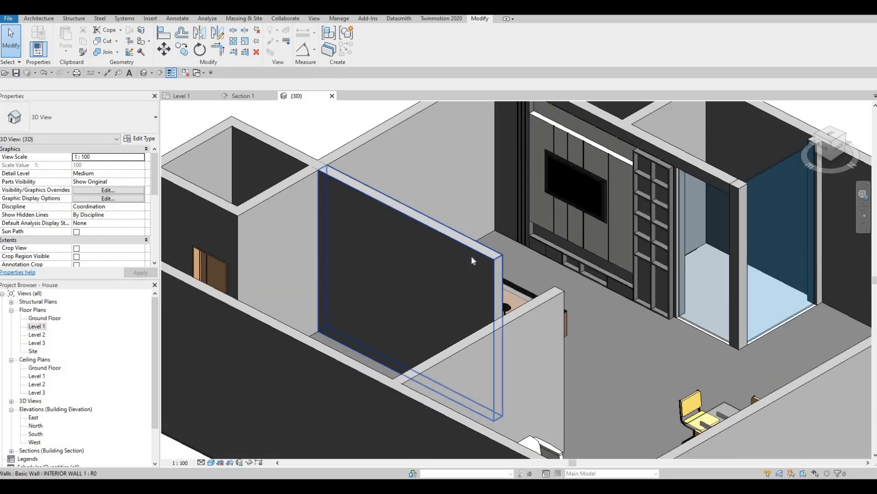
pyautogui.scroll(-1, 397, 360)
pyautogui.keyDown('shift'); pyautogui.moveTo(398, 361); pyautogui.dragTo(530, 417, button='middle'); pyautogui.keyUp('shift')
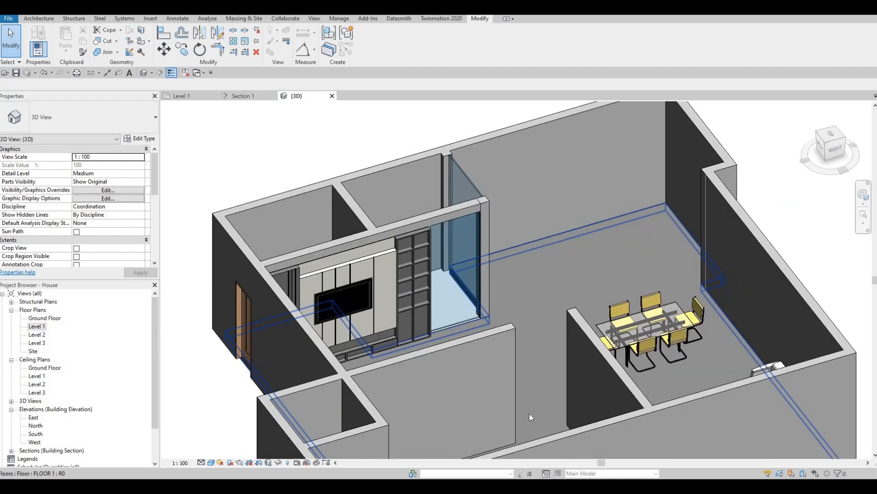